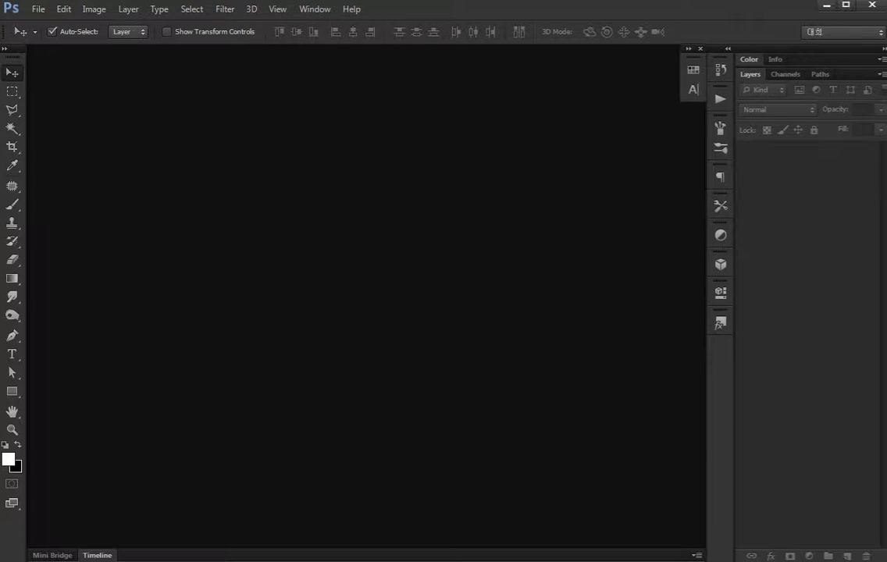
Create a new 600×600 px document named 'icon'
key("ctrl+n")
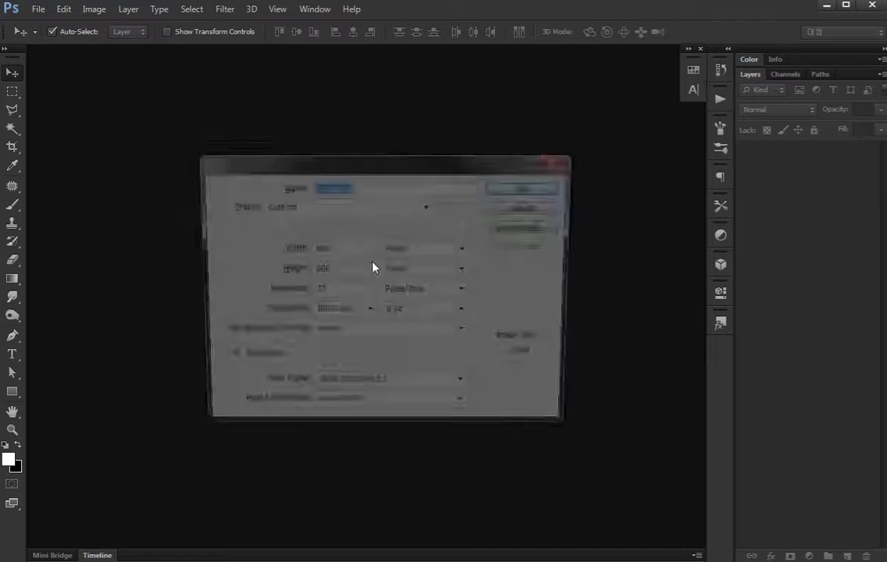
type("icon")
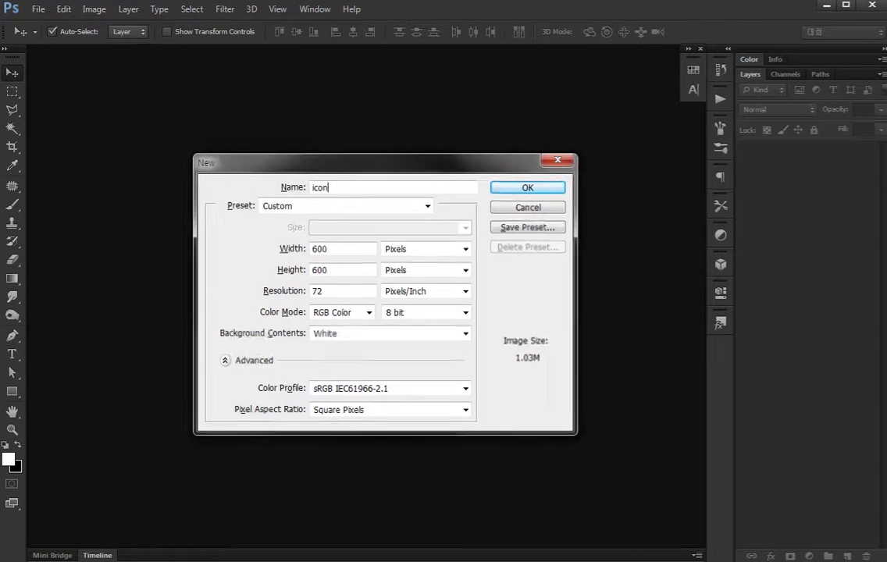
key("Return")
Darken the white background to near black with Hue/Saturation Lightness -88
key("ctrl+u")
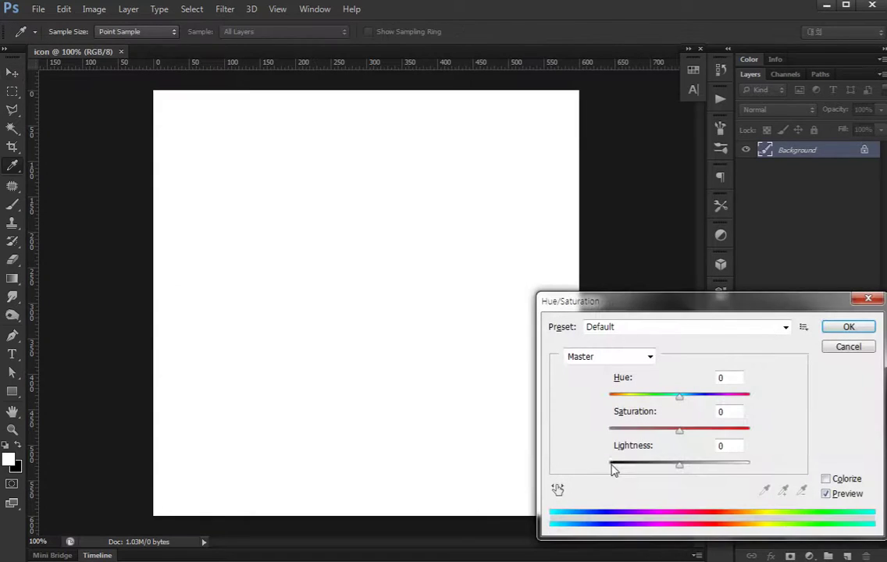
left_click(614, 465)
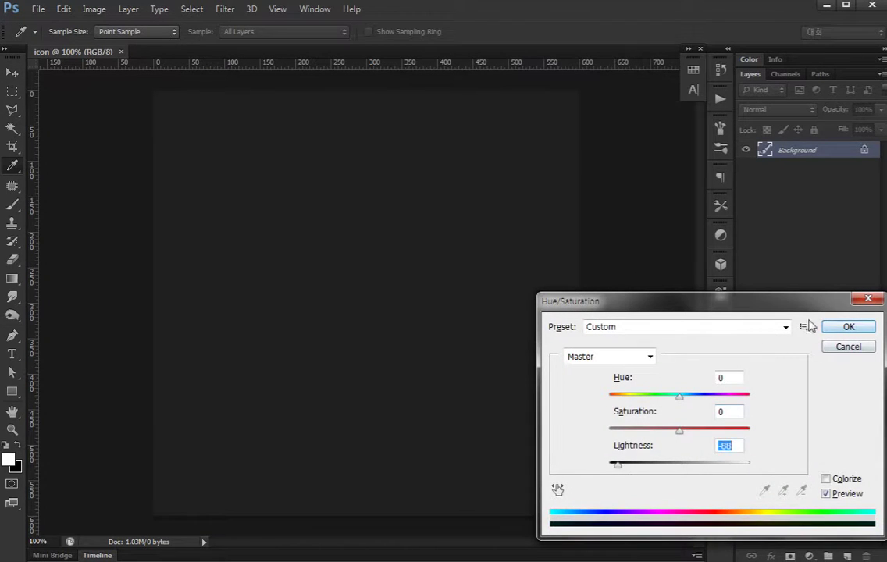
left_click(847, 326)
key("v")
right_click(12, 391)
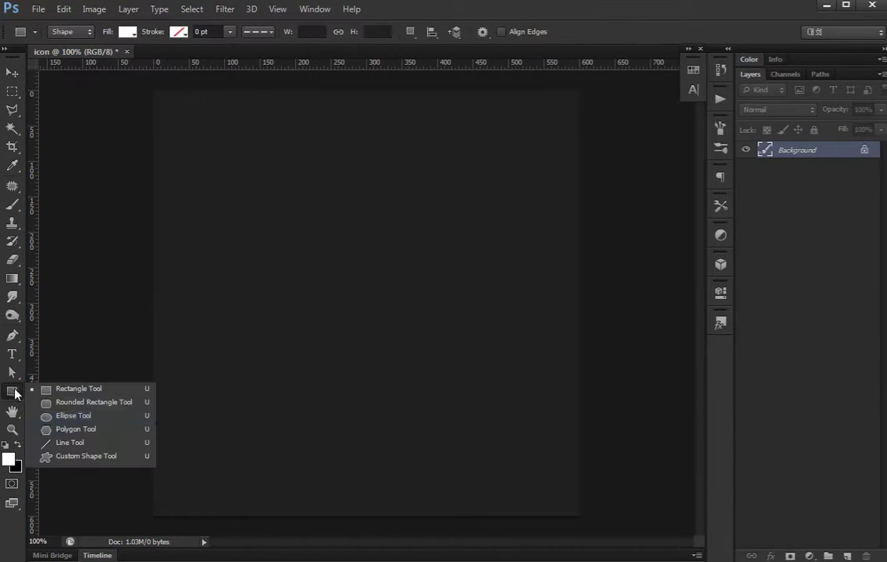
Draw a white circle and move it up toward the canvas centre
left_click(70, 416)
mouse_move(264, 272)
left_mouse_down()
mouse_move(474, 414)
mouse_move(497, 458)
left_mouse_up()
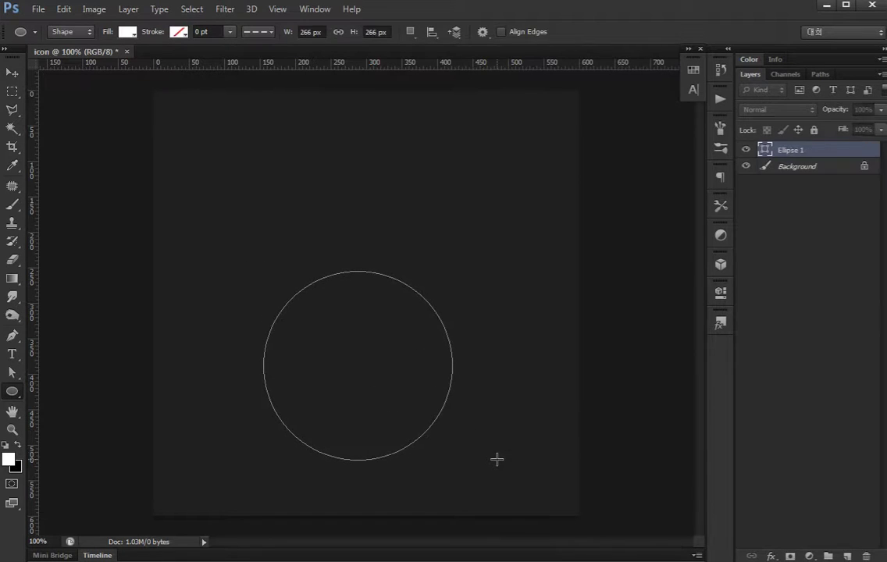
key("v")
mouse_move(416, 306)
left_mouse_down()
mouse_move(415, 320)
mouse_move(416, 312)
left_mouse_up()
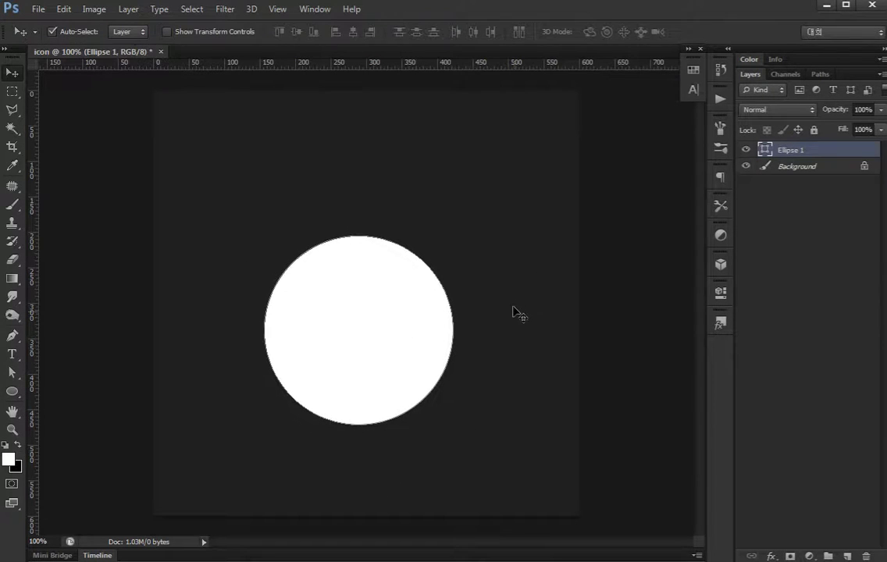
Add a small white rectangle neck on top, centred on the circle and nudged up
left_click(11, 391)
left_click(40, 390)
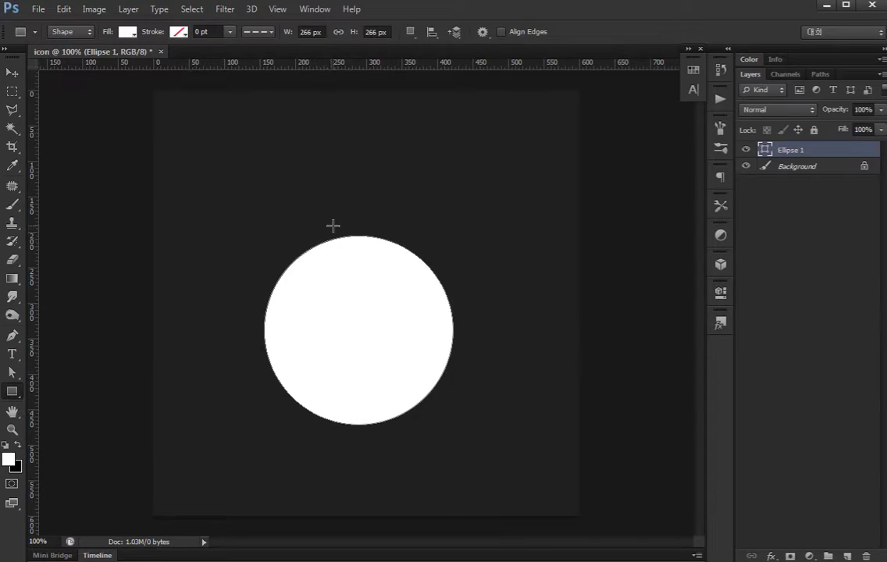
left_click_drag(364, 249, 380, 254)
key("v")
left_click(392, 277, "shift")
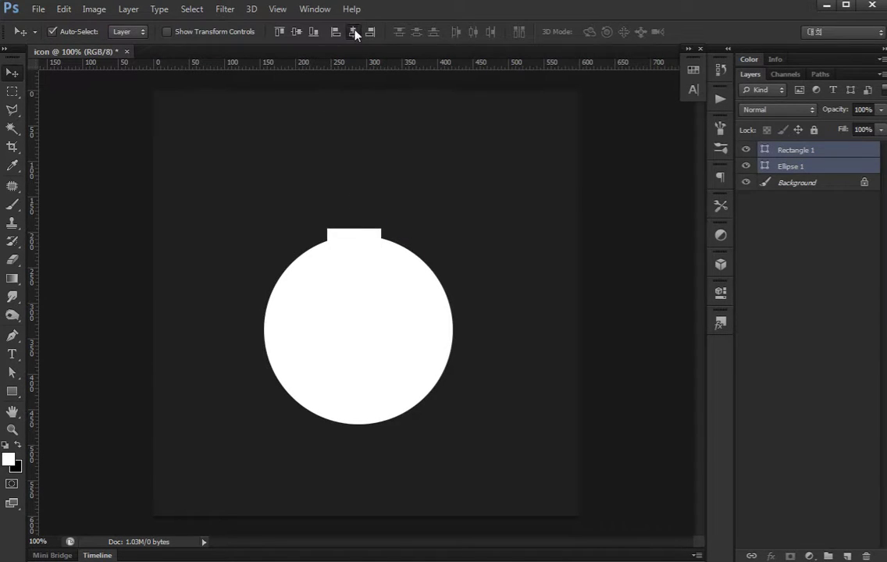
left_click(639, 306)
key("ctrl+plus")
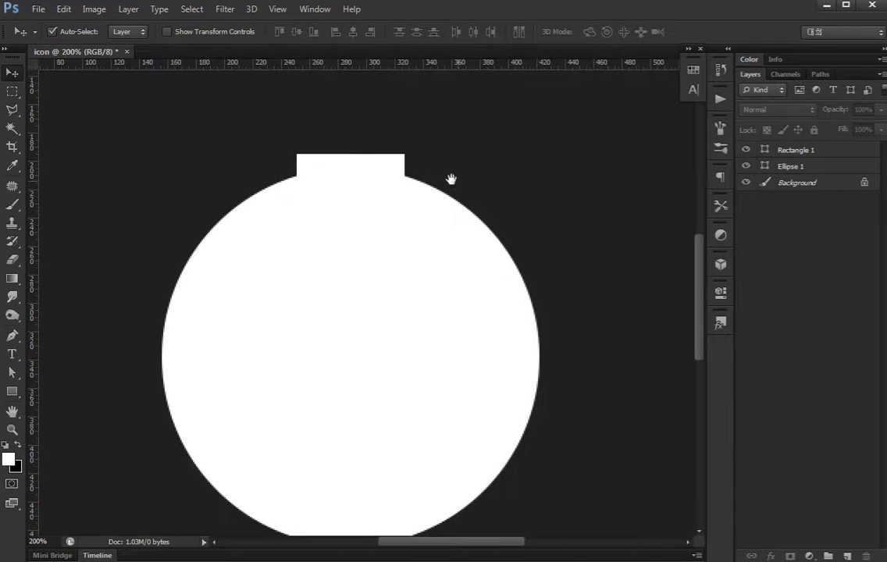
left_click_drag(420, 227, 403, 216)
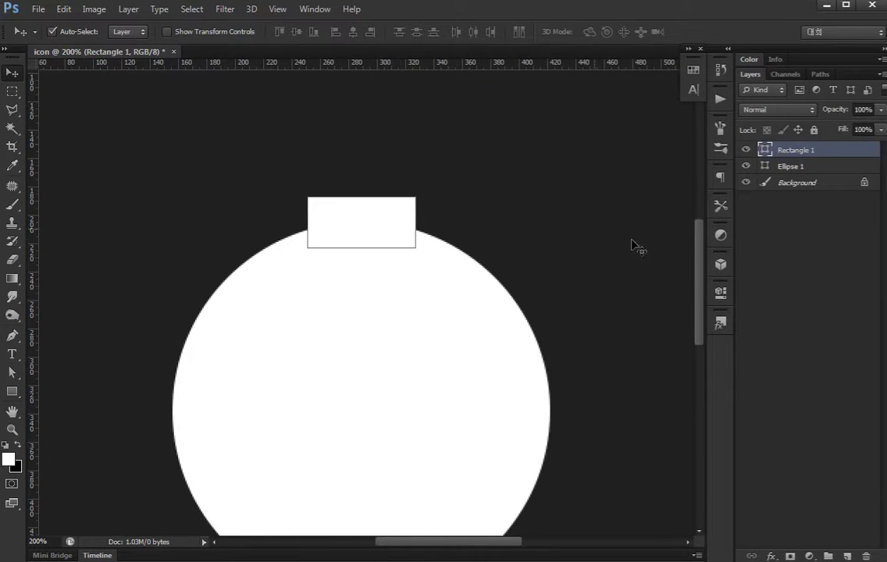
Duplicate the Ellipse 1 circle layer
left_click(823, 318)
scroll(459, 319, "down", 2)
left_click(465, 325)
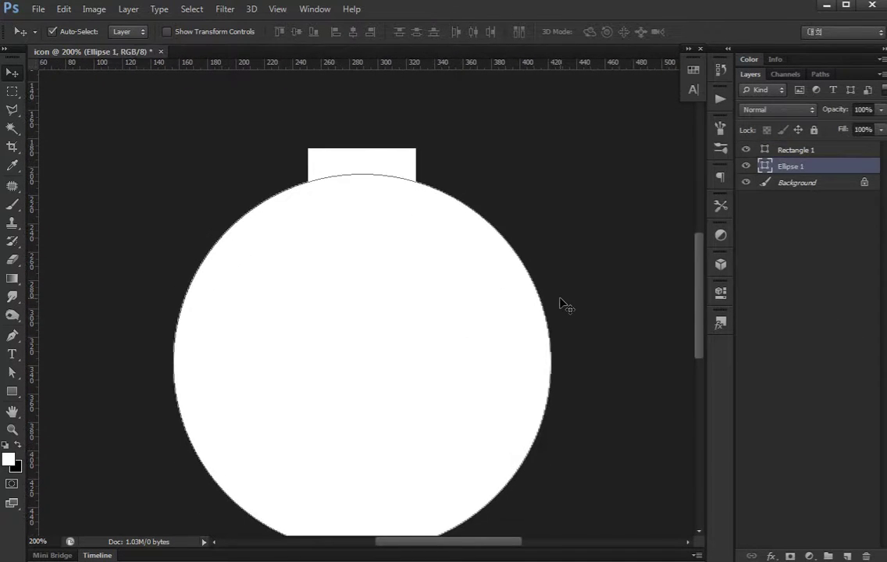
key("ctrl+j")
Fill the circle copy with blue #37a7ee
double_click(764, 166)
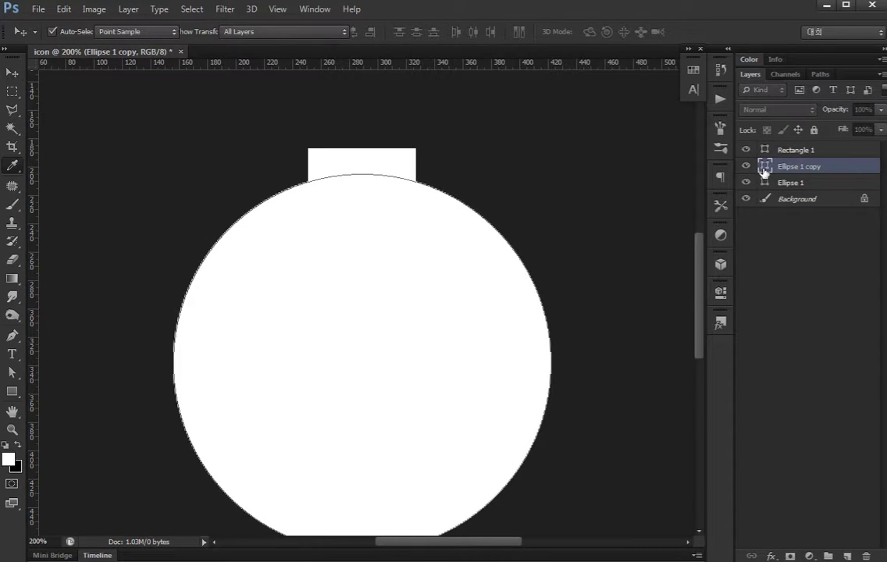
left_click(253, 409)
left_click(171, 332)
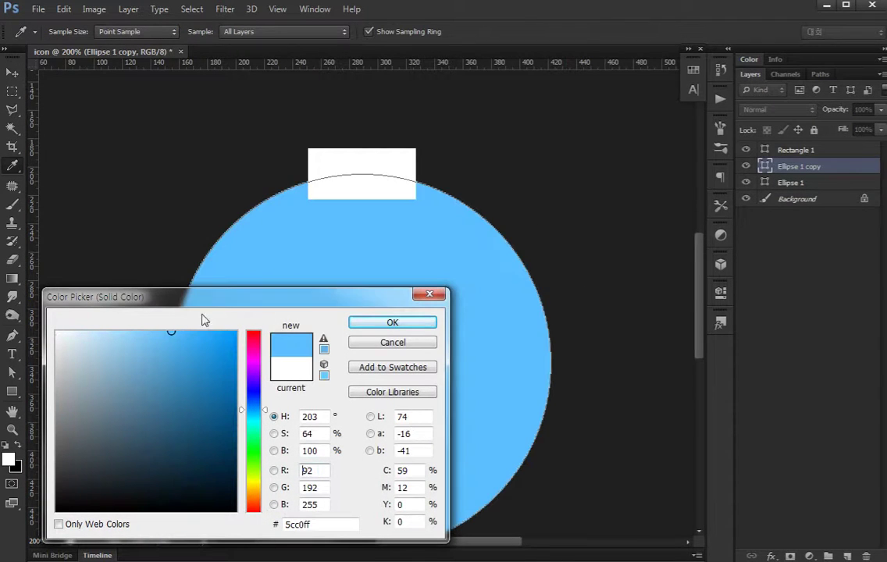
left_click(195, 342)
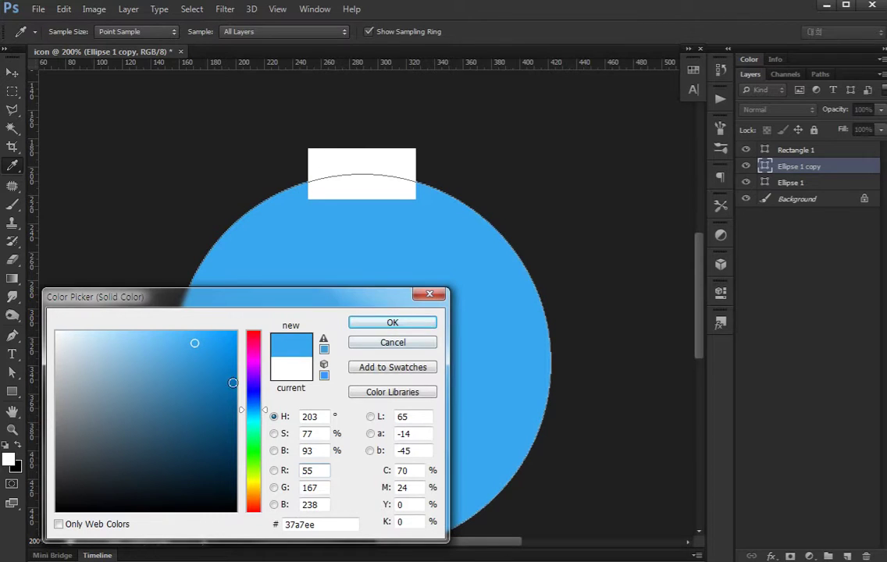
left_click(390, 322)
Shrink the blue circle to leave a white rim and raise it above the neck
key("v")
key("ctrl+t")
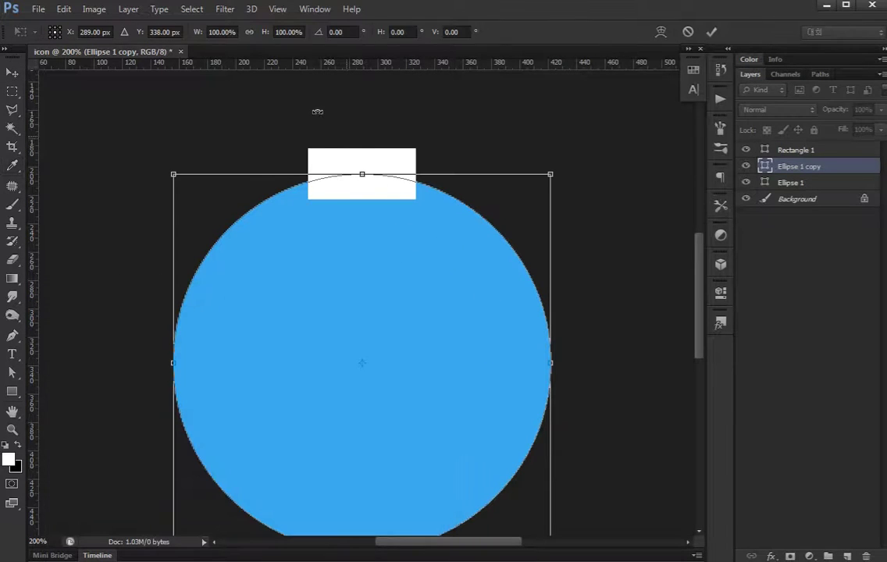
left_click(215, 28)
key("Down")
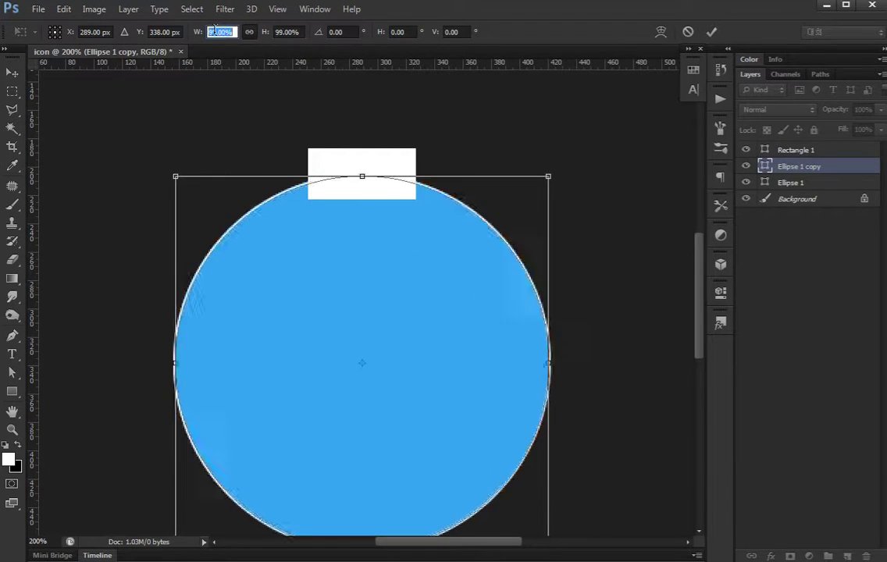
key("Down")
key("Down")
key("Down")
key("Down")
key("Return")
key("Return")
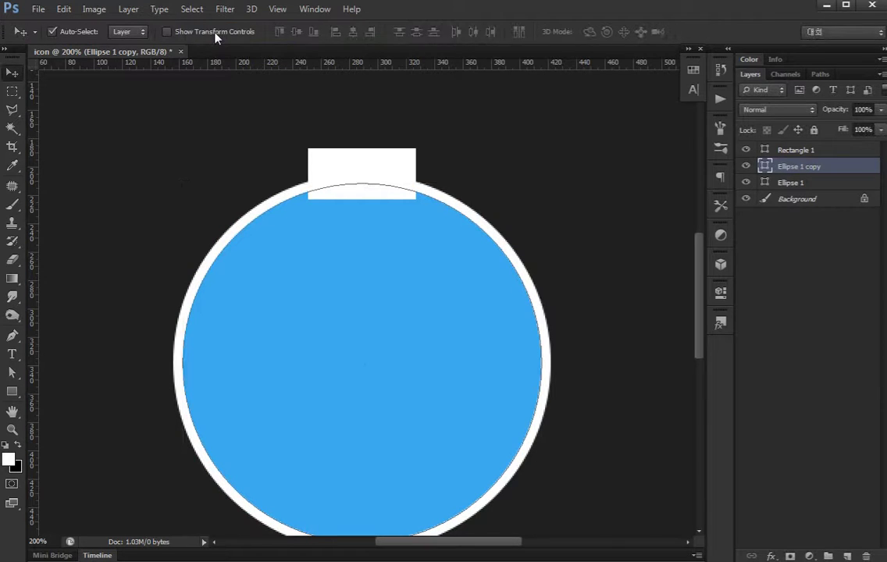
key("ctrl+bracketright")
Select the blue circle's path and its anchor points near the flask top
key("a")
left_click(794, 329)
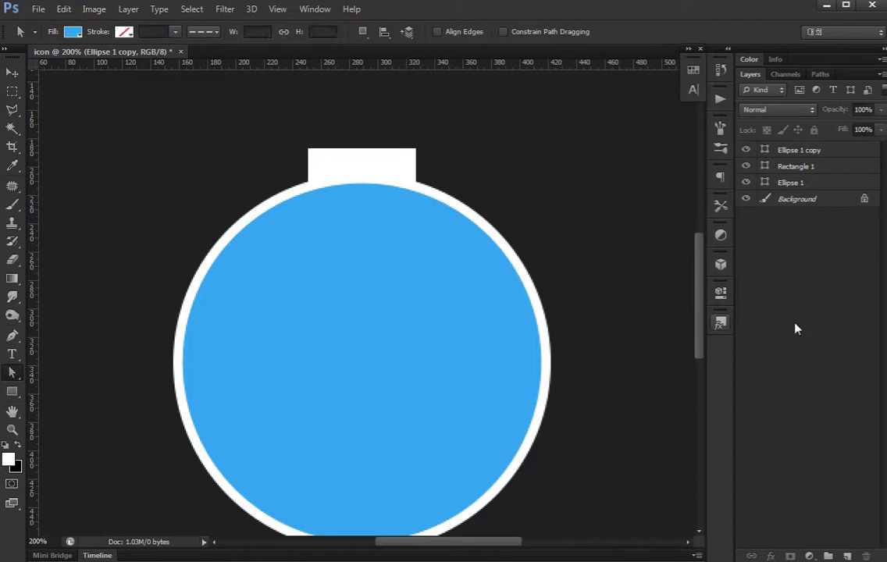
key("v")
scroll(463, 381, "up", 3)
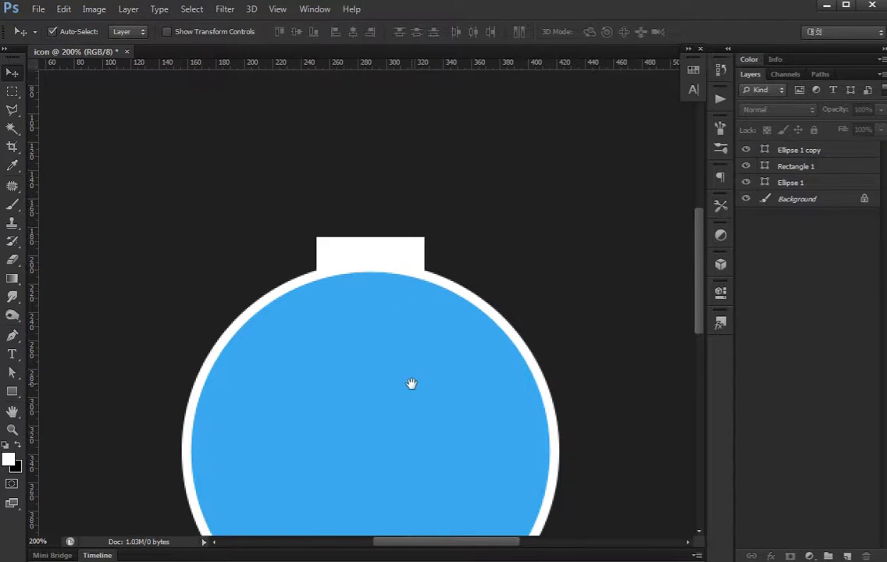
left_click_drag(411, 383, 402, 304)
left_click(396, 304)
key("p")
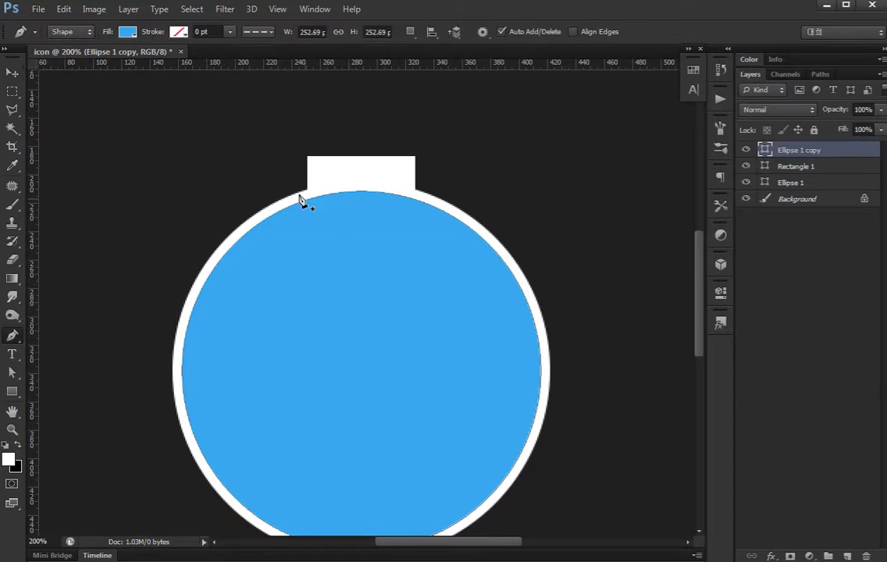
key("a")
left_click_drag(287, 250, 222, 199)
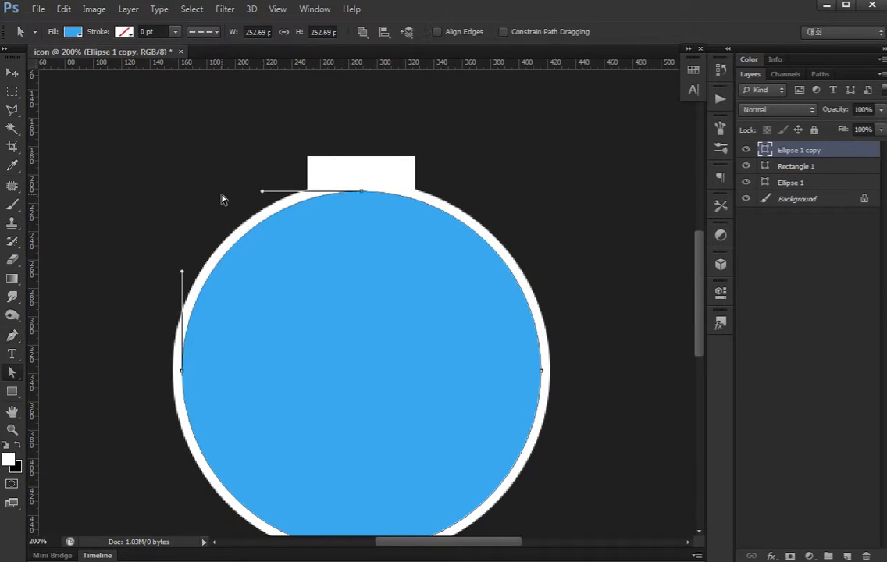
key("p")
Add anchors on the left and right edges and delete the top anchors for a slanted surface
left_click(262, 224)
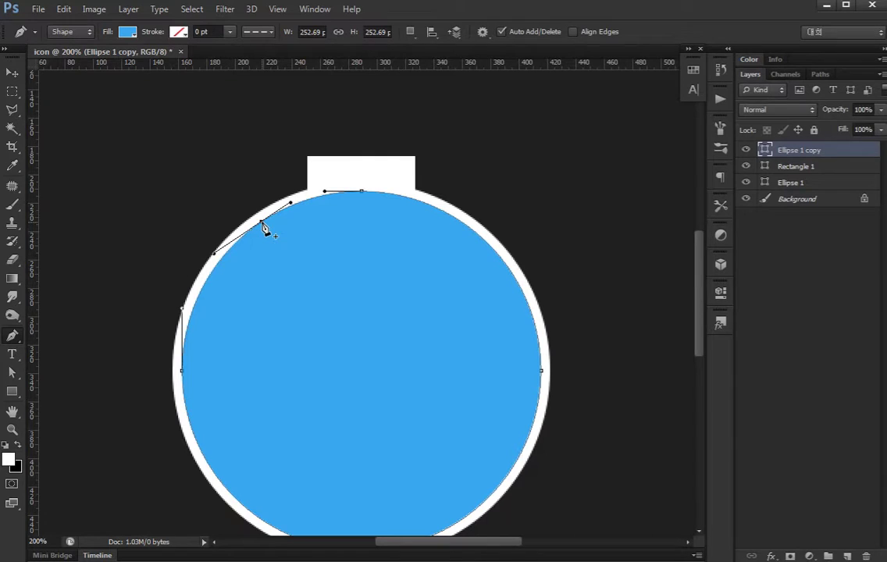
left_click(262, 222)
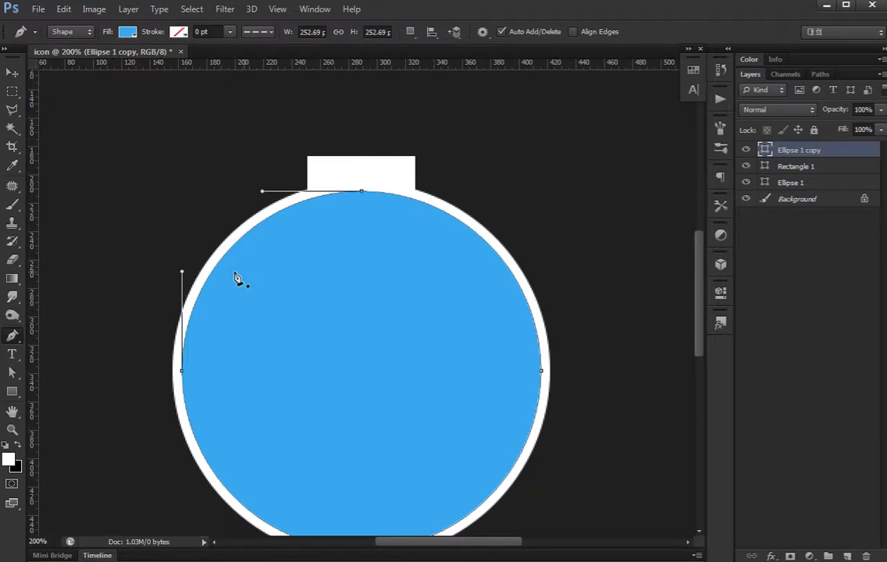
left_click(202, 288)
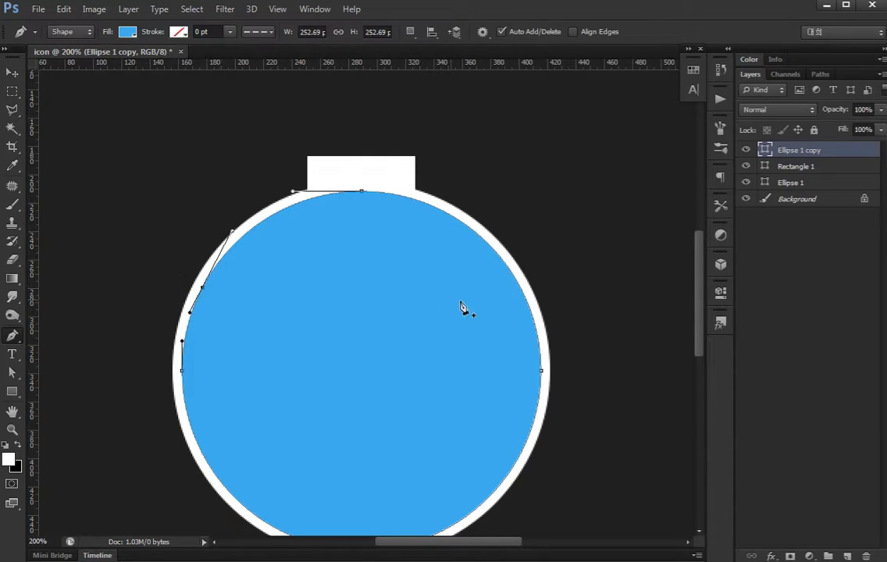
left_click(526, 302)
key("a")
left_click_drag(371, 109, 278, 199)
key("Delete")
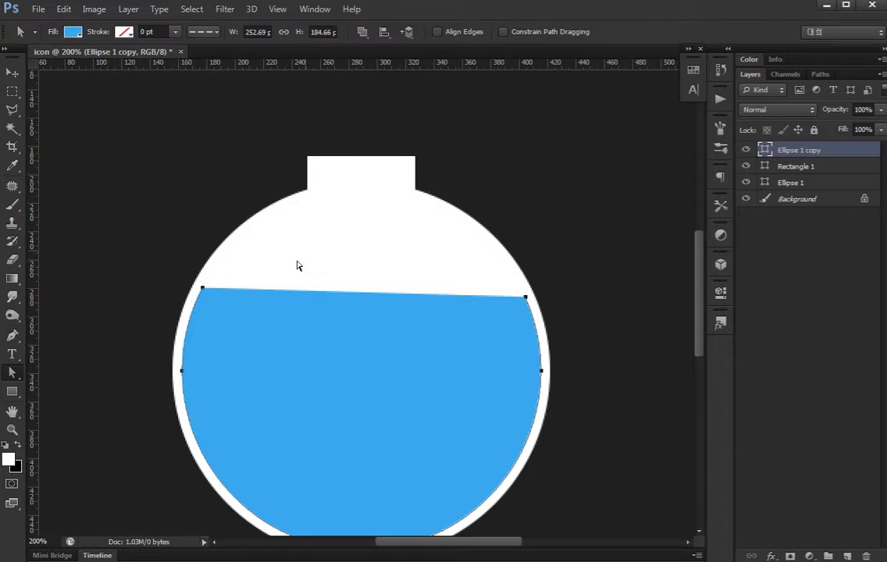
key("p")
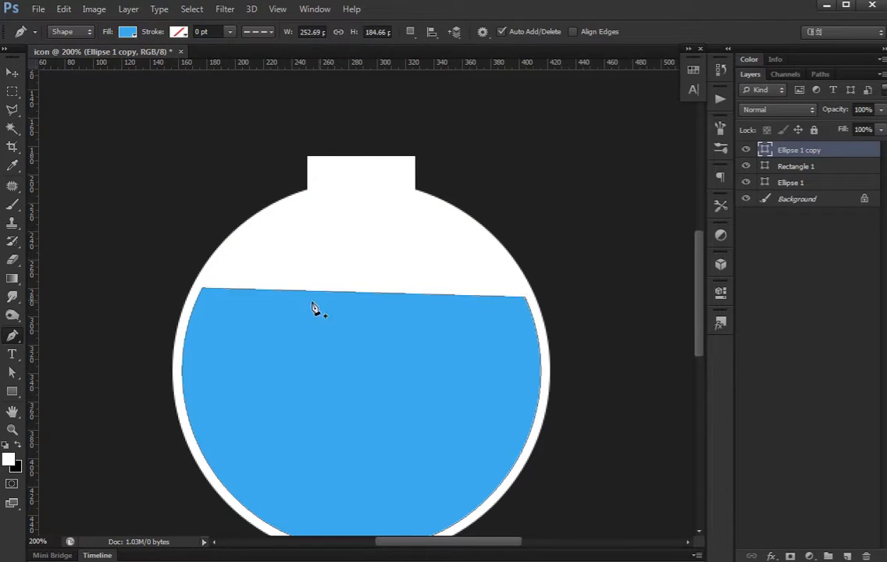
Draw a flat ellipse along the liquid's top edge
left_click(11, 391)
left_click(73, 416)
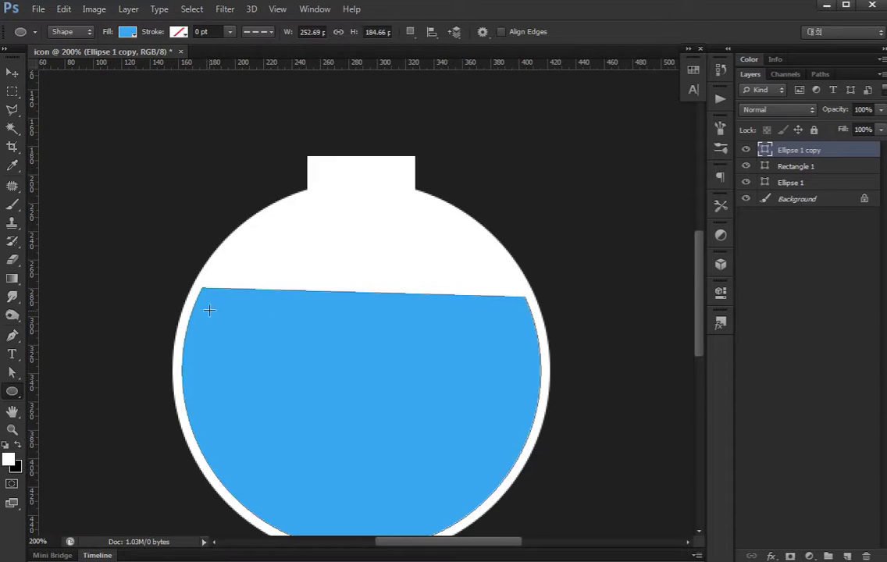
left_click_drag(354, 287, 509, 320)
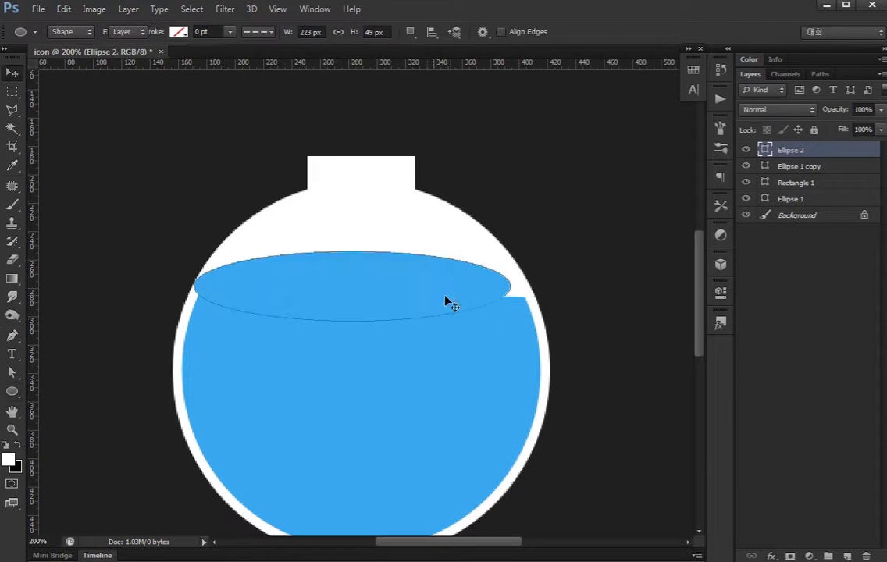
key("v")
left_click_drag(445, 300, 459, 306)
Stretch the surface ellipse wider until it meets the flask walls
key("ctrl+t")
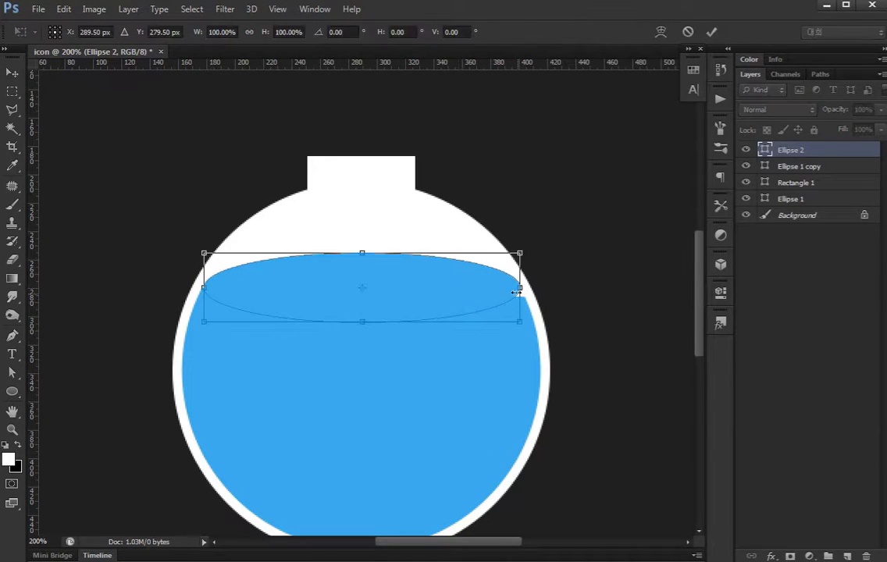
left_click_drag(521, 288, 525, 288)
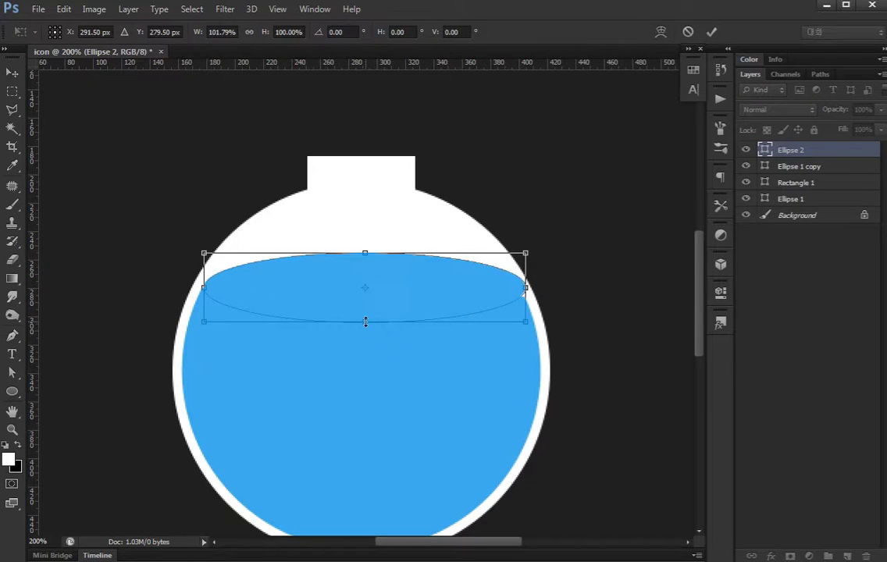
mouse_move(365, 321)
left_mouse_down()
mouse_move(365, 340)
mouse_move(379, 312)
left_mouse_up()
key("Return")
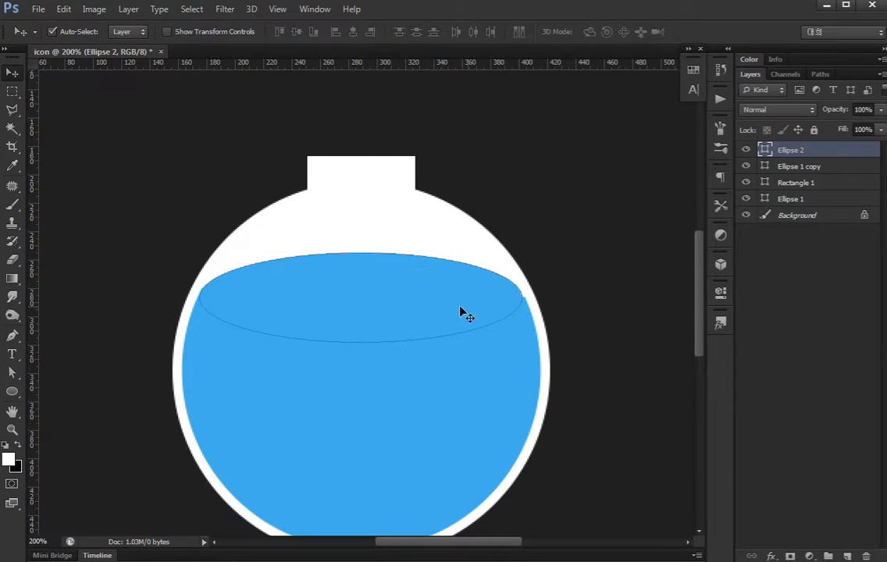
key("ctrl+t")
left_click_drag(523, 299, 526, 298)
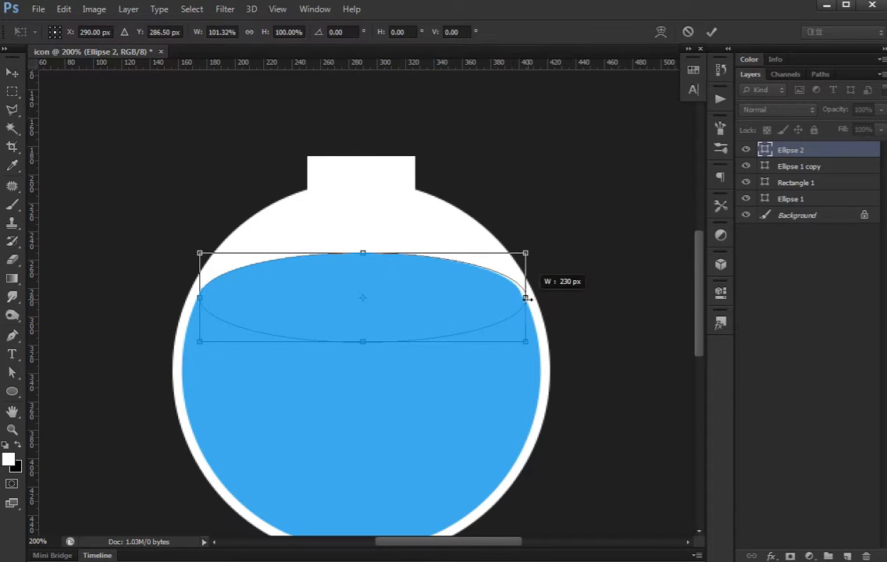
key("Return")
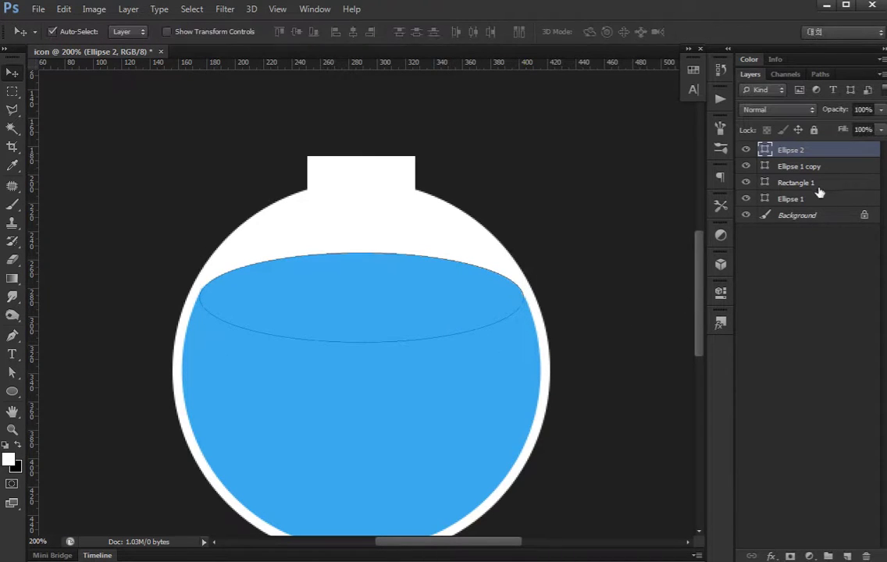
Fill the surface ellipse with lighter blue #57bbfb
double_click(766, 150)
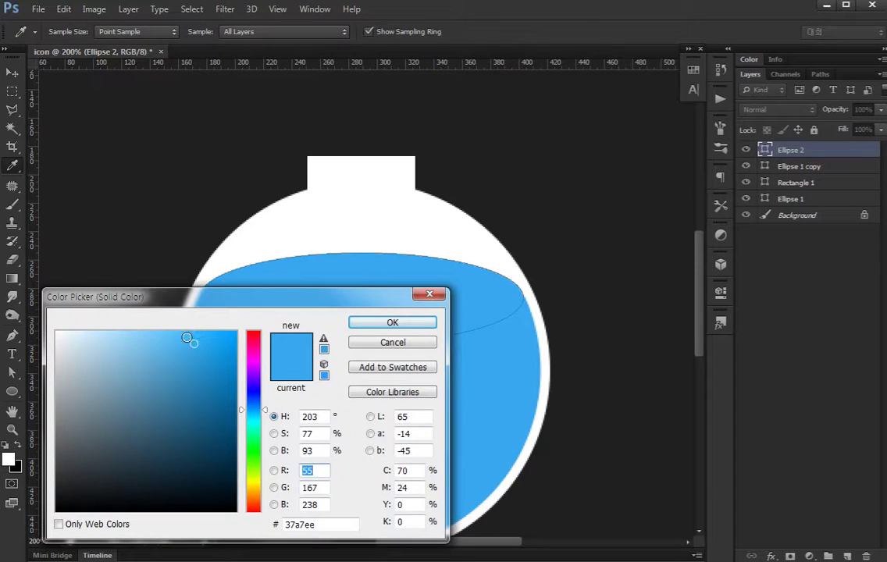
left_click(184, 336)
left_click(174, 334)
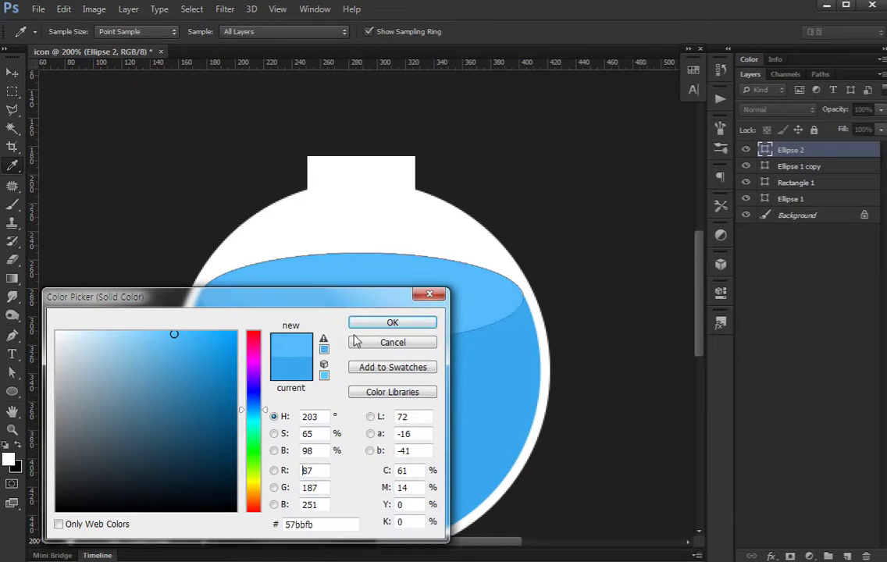
left_click(383, 323)
Zoom in to check the surface ellipse's edge, then return to 200%
key("ctrl+plus")
key("ctrl+plus")
key("ctrl+plus")
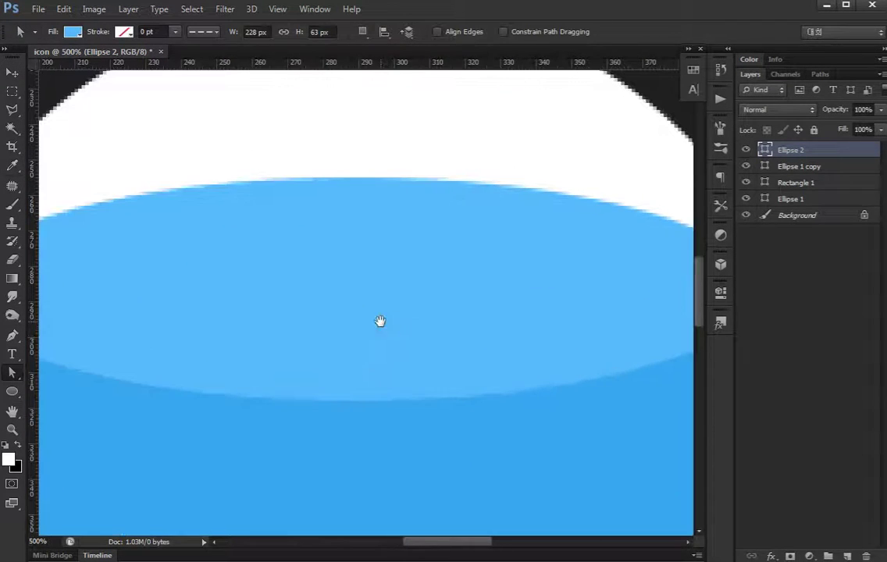
left_click_drag(380, 322, 103, 329)
key("ctrl+t")
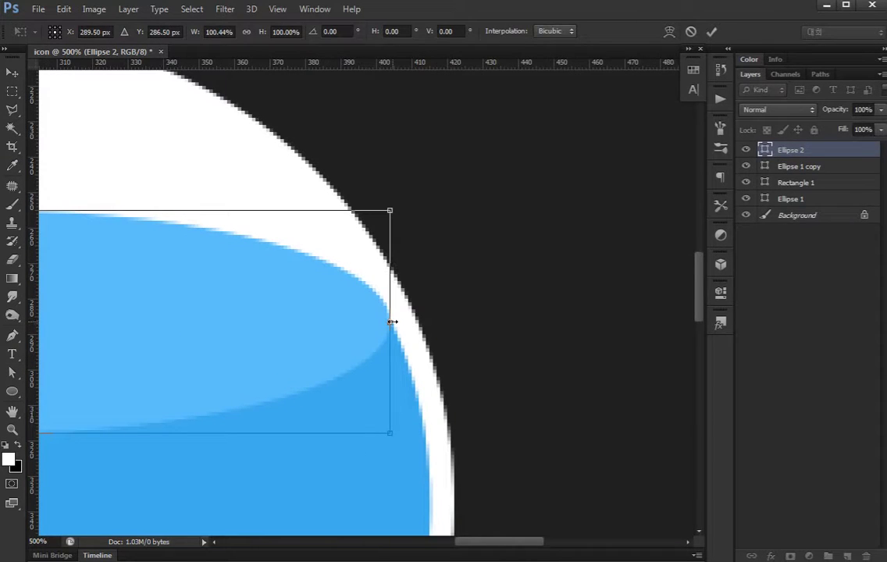
key("Return")
scroll(521, 364, "left", 5)
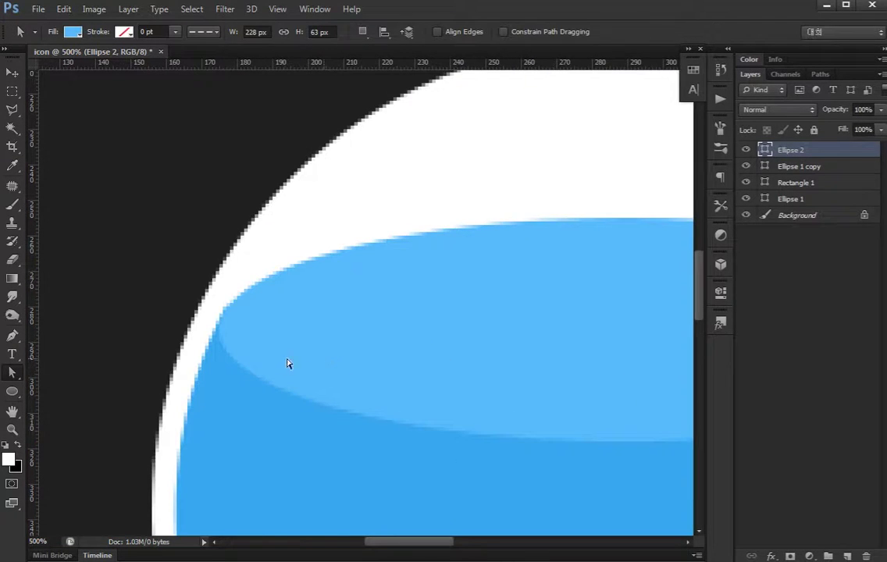
key("ctrl+0")
key("ctrl+plus")
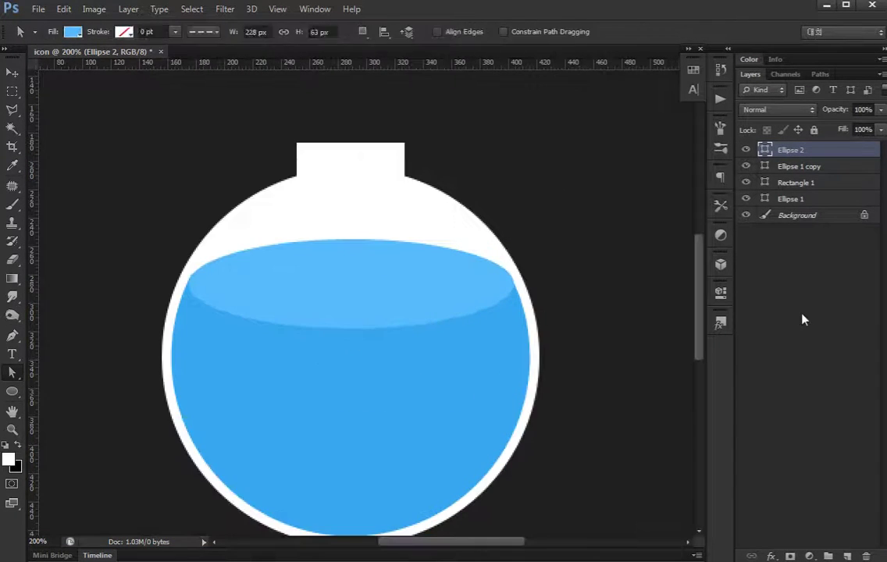
Select the Ellipse 2 bottom anchor and bend the surface's lower curve
left_click(803, 318)
left_click(319, 298)
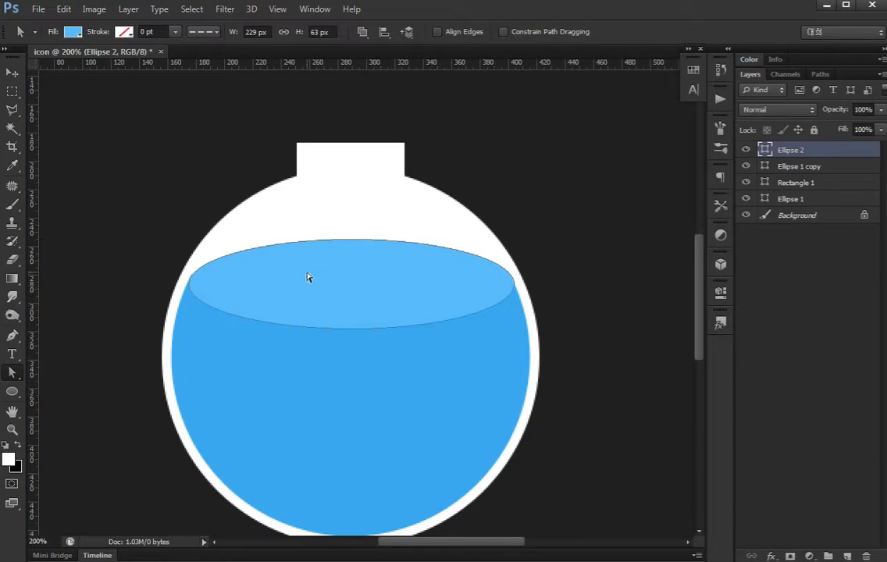
left_click(307, 277)
left_click(352, 329)
mouse_move(405, 351)
left_mouse_down()
mouse_move(406, 362)
mouse_move(289, 302)
mouse_move(264, 306)
left_mouse_up()
Undo the lower-curve bend and curve the surface's top edge into a wave
key("ctrl+z")
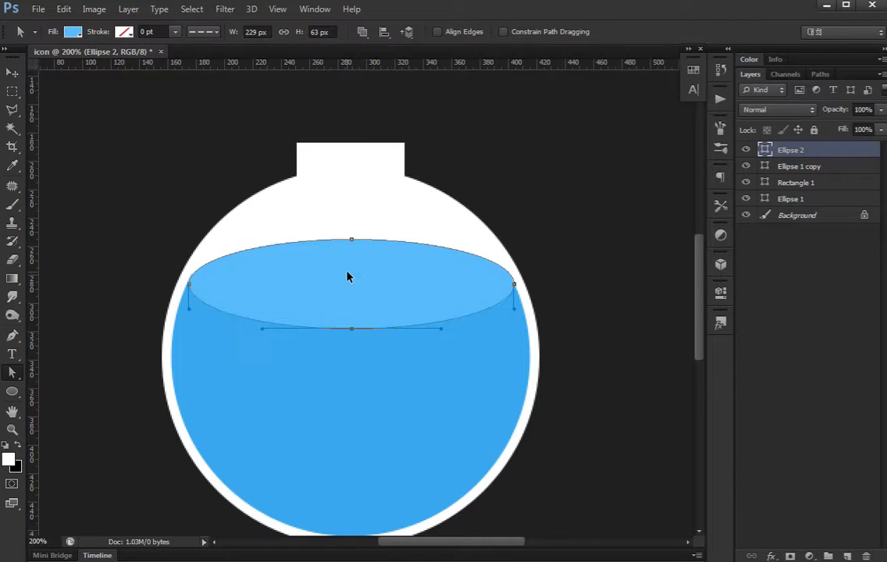
left_click(348, 234)
mouse_move(351, 242)
left_mouse_down()
mouse_move(380, 255)
mouse_move(430, 235)
mouse_move(443, 270)
mouse_move(400, 275)
mouse_move(426, 241)
mouse_move(413, 206)
mouse_move(433, 284)
mouse_move(438, 279)
left_mouse_up()
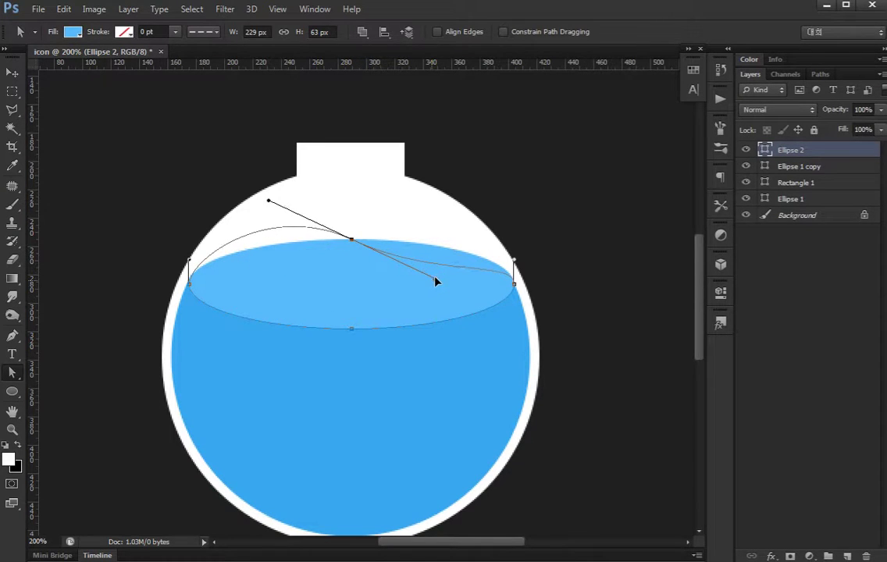
key("Return")
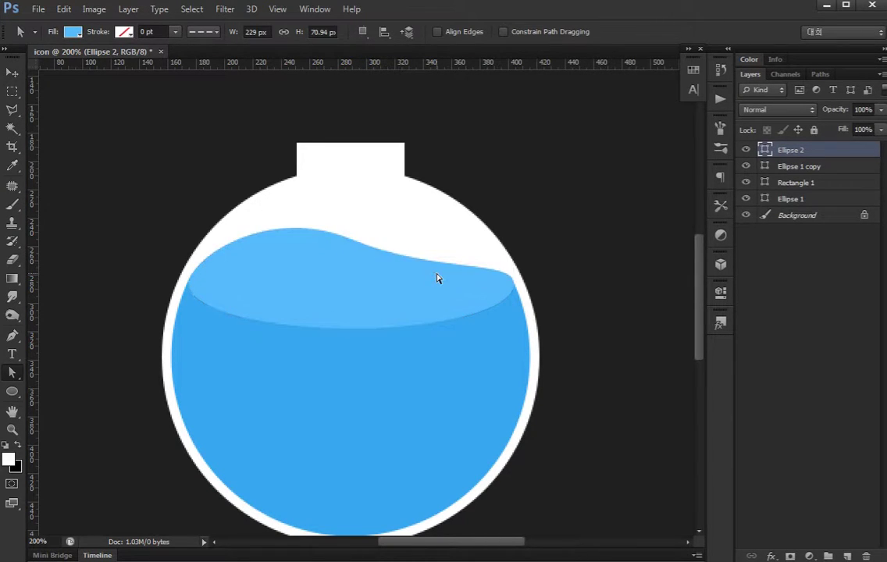
Reselect Ellipse 2, load the liquid surface as a selection, then deselect it
left_click_drag(451, 296, 461, 267)
key("v")
left_click(799, 324)
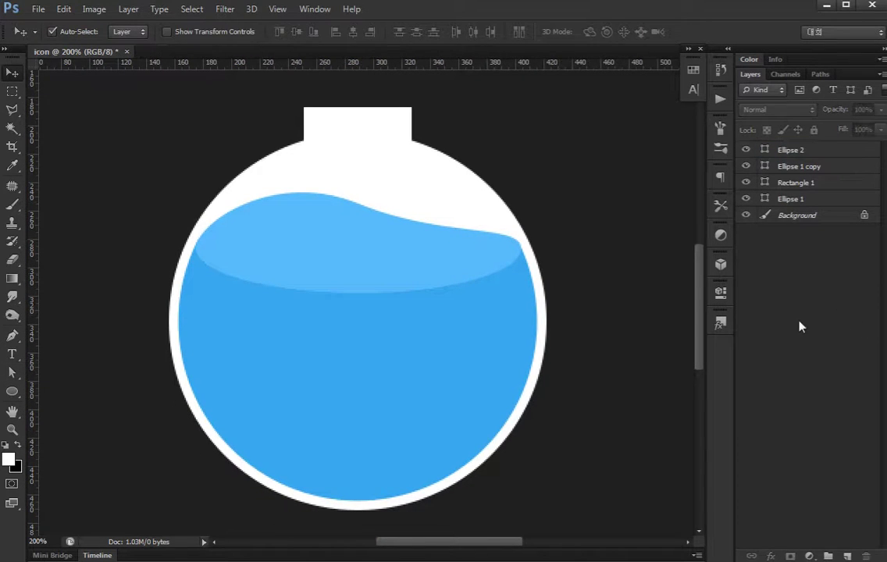
left_click_drag(467, 315, 480, 280)
left_click(363, 240)
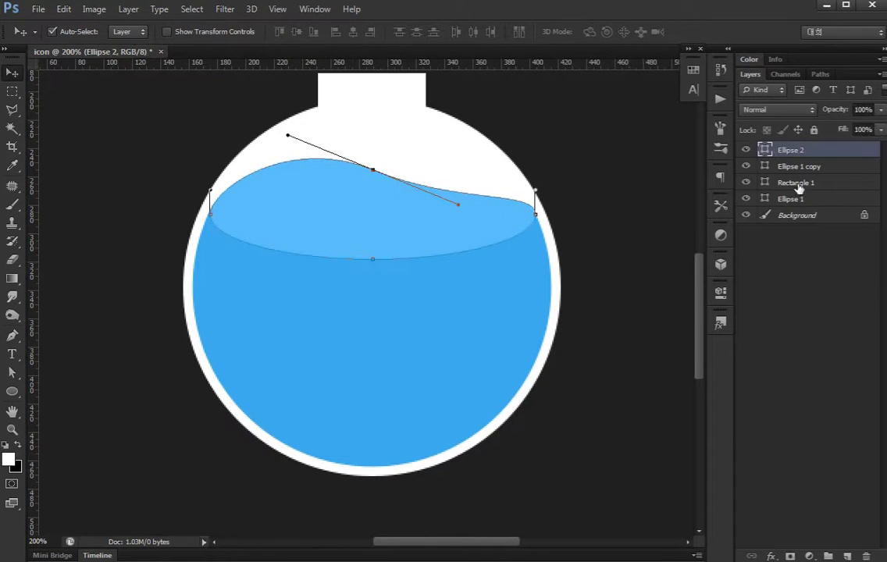
left_click(762, 151, "ctrl")
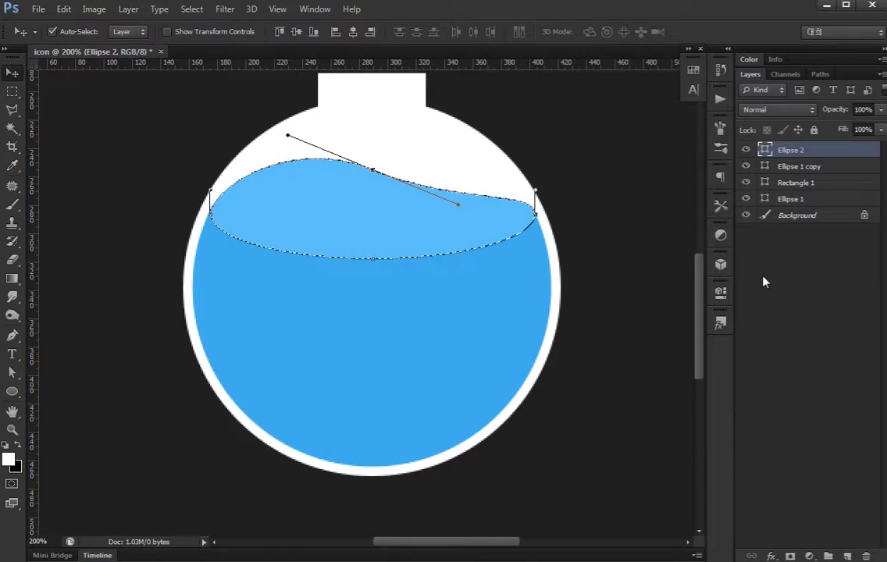
scroll(468, 270, "up", 1)
scroll(630, 264, "up", 1)
left_click(630, 264)
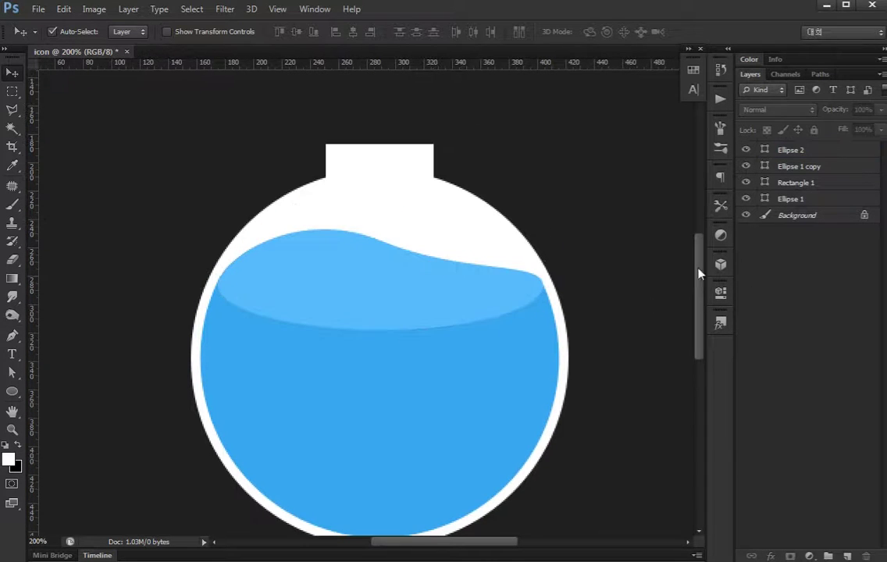
scroll(363, 226, "up", 2)
Draw a flat ellipse over the neck top, centred on the flask
left_click(384, 232)
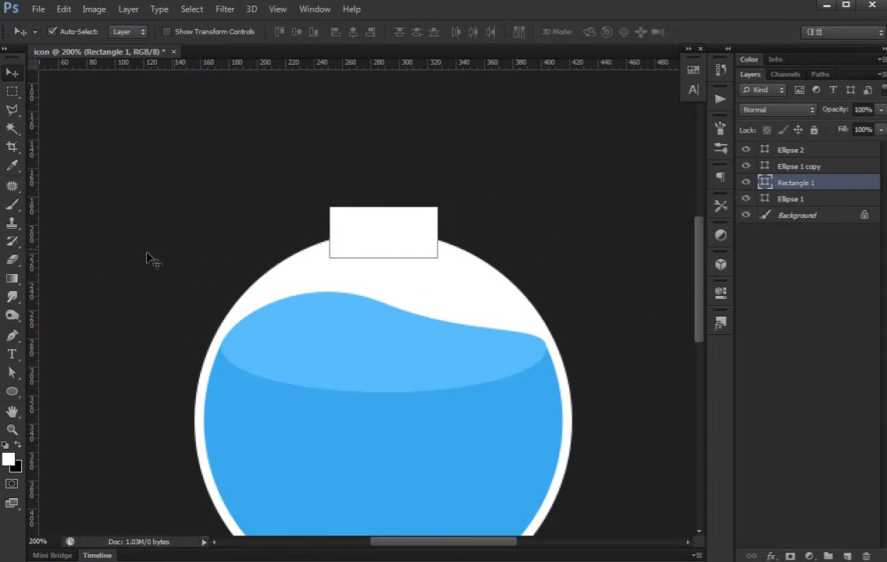
left_click(11, 391)
left_click_drag(303, 182, 456, 215)
key("v")
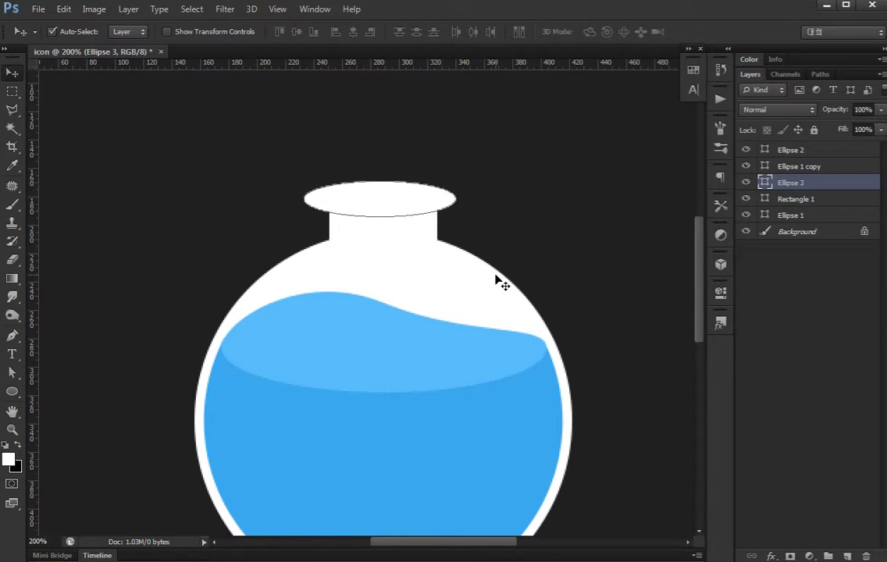
left_click(488, 269, "shift")
left_click(356, 35)
left_click(795, 376)
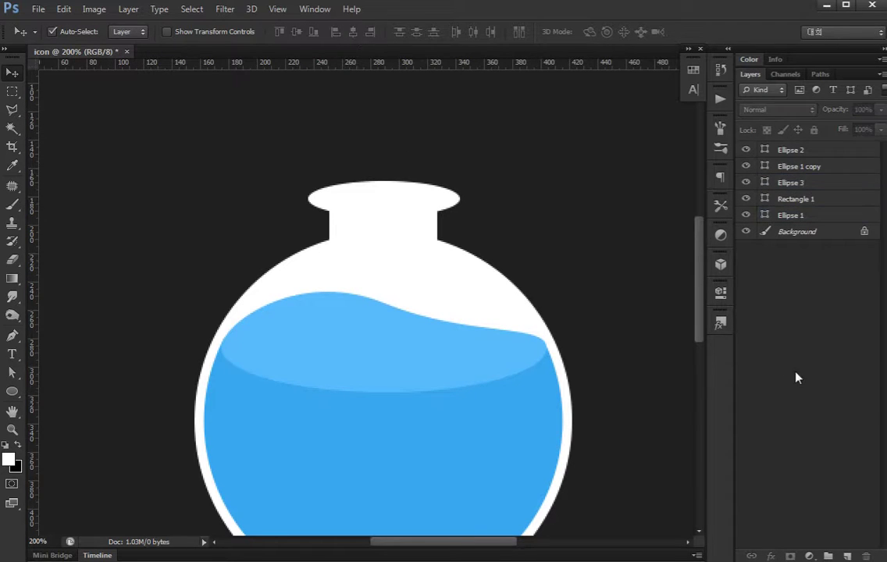
left_click(415, 195)
Duplicate the neck-top ellipse and nudge the copy upward
key("ctrl+j")
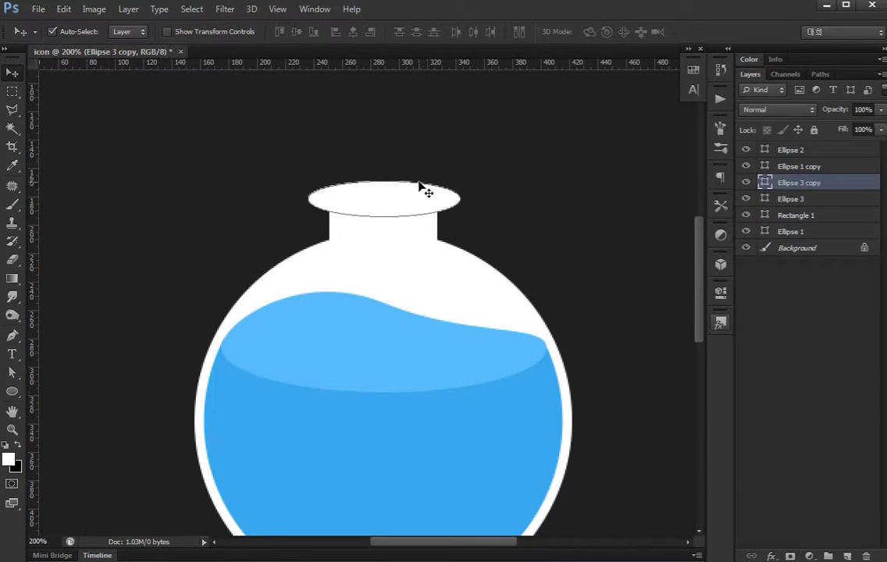
key("shift+Up")
key("shift+Up")
key("shift+Up")
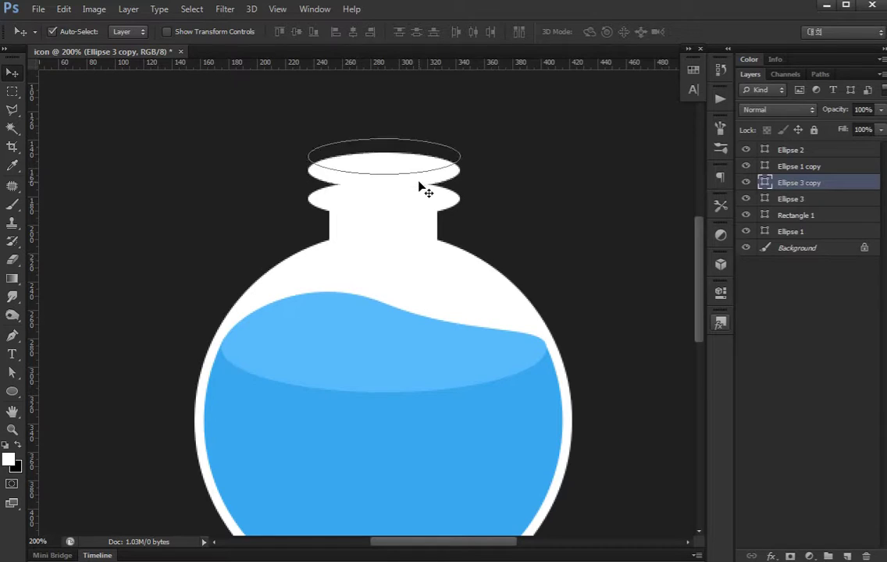
left_click(794, 332)
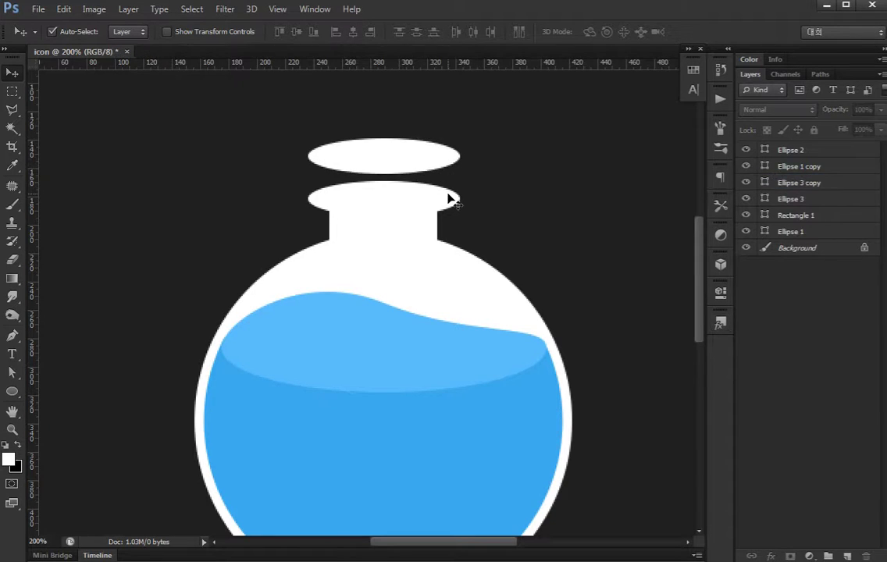
left_click(451, 198)
Draw a rectangle joining the two cap ellipses
left_click(10, 392)
left_click(71, 388)
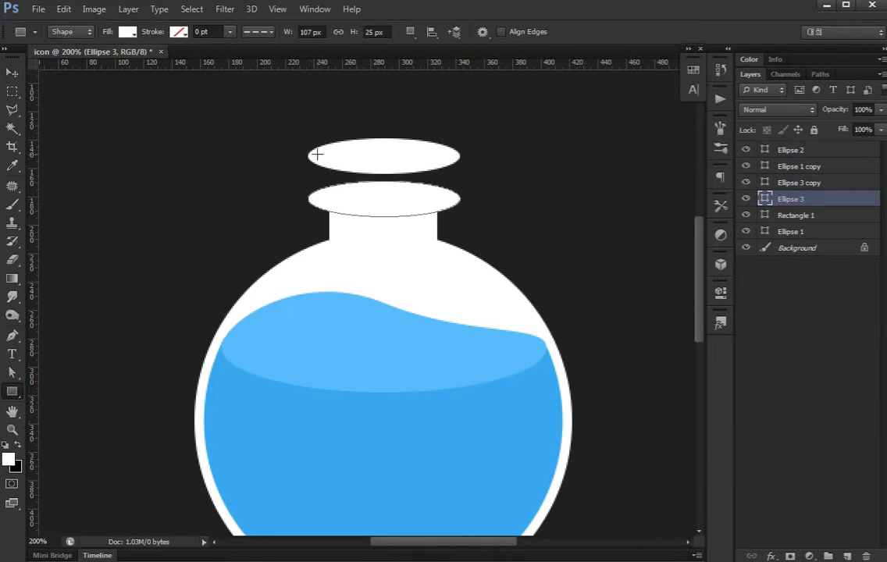
left_click_drag(308, 154, 460, 199)
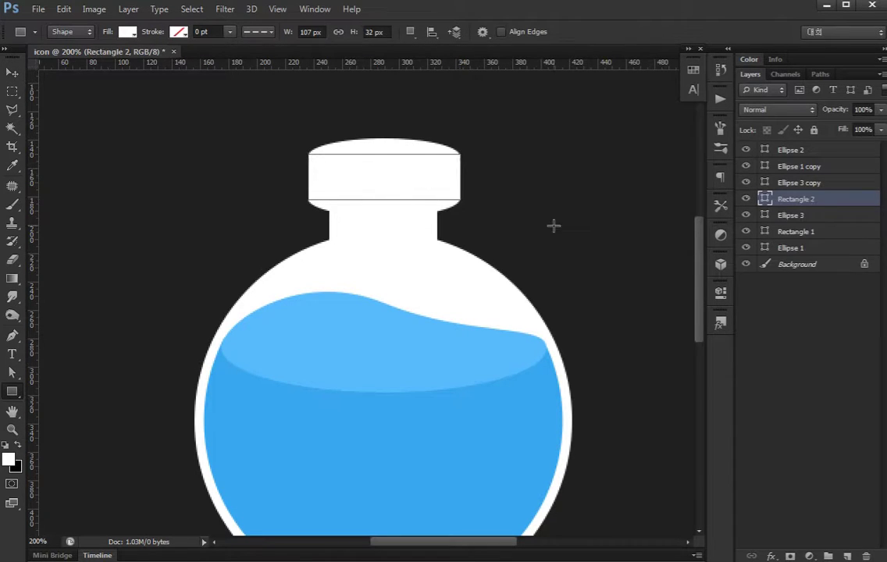
key("a")
key("ctrl+plus")
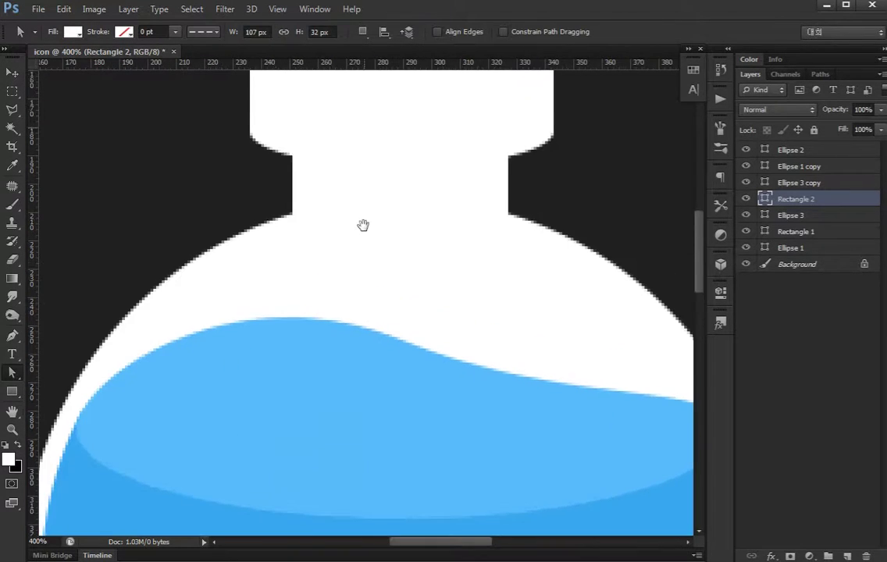
scroll(362, 224, "up", 3)
Merge Ellipse 3 into Rectangle 2 and combine them with Merge Shape Components
left_click(459, 247)
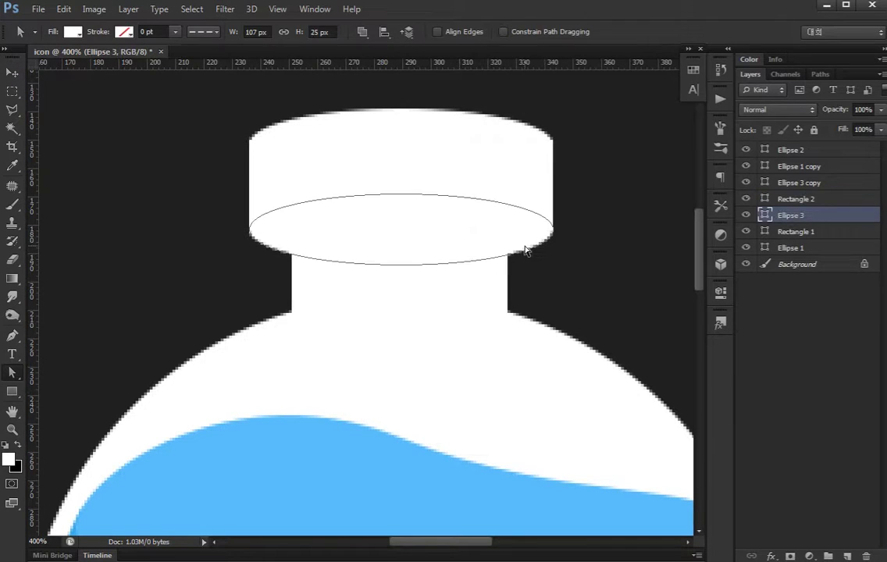
key("v")
left_click(521, 191, "shift")
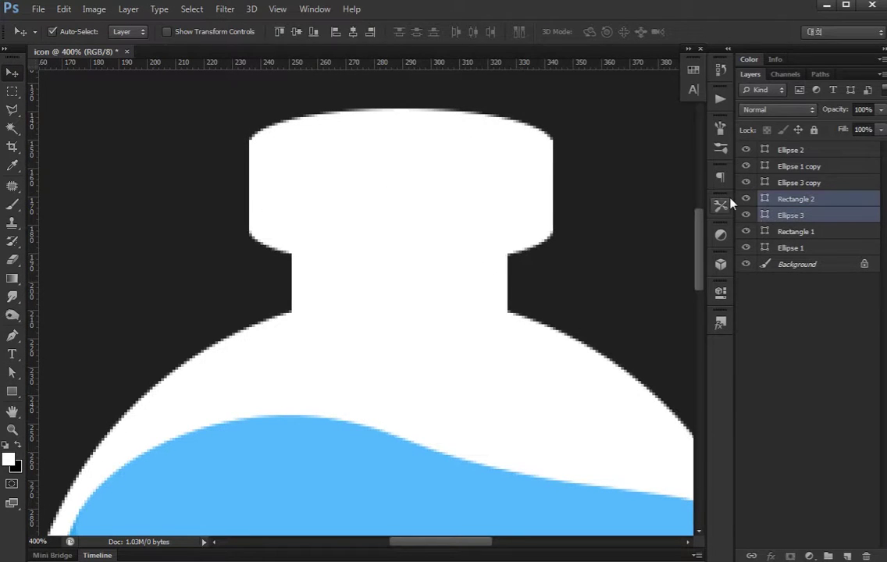
key("ctrl+e")
key("a")
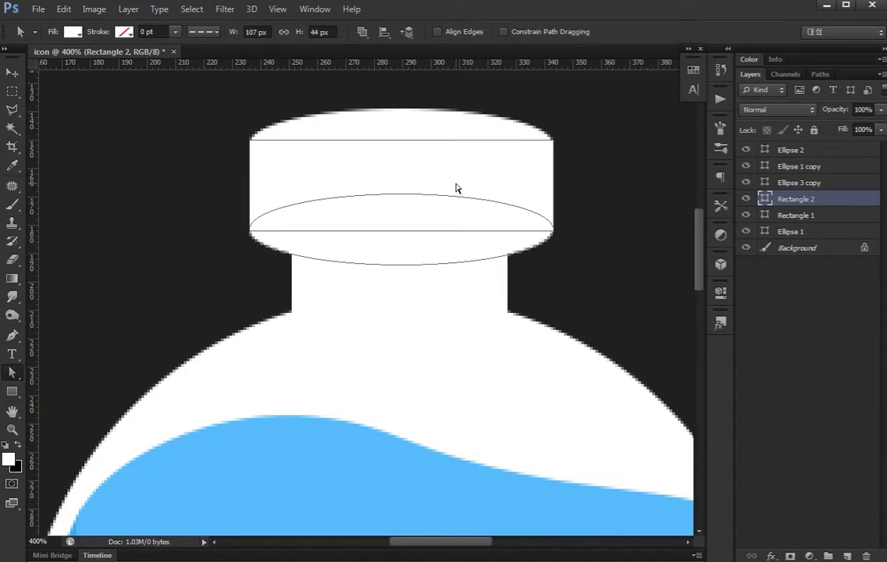
left_click(362, 31)
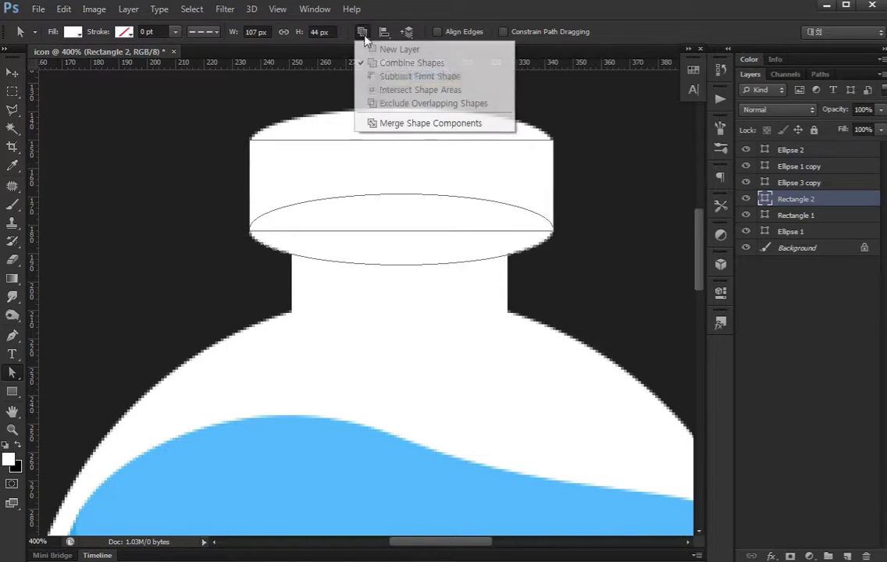
left_click(392, 123)
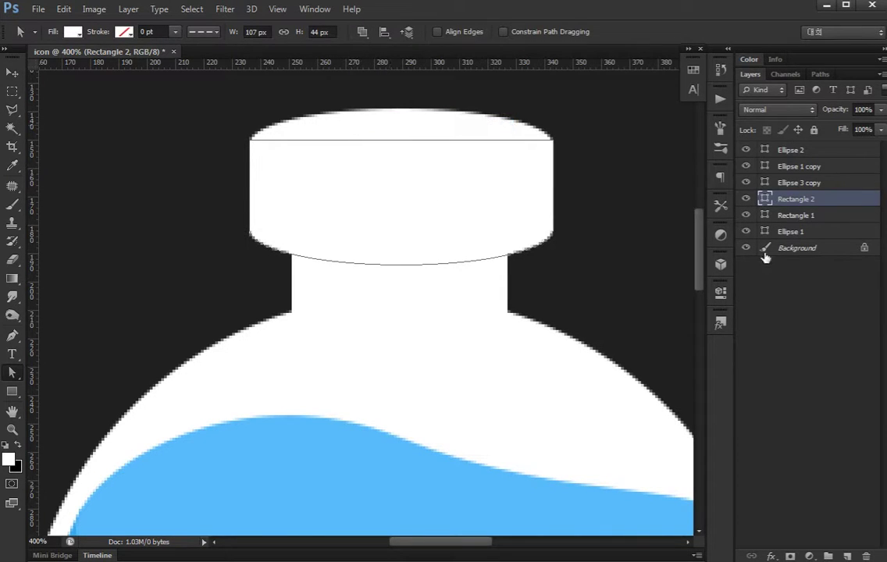
key("v")
left_click(435, 131)
left_click(505, 208)
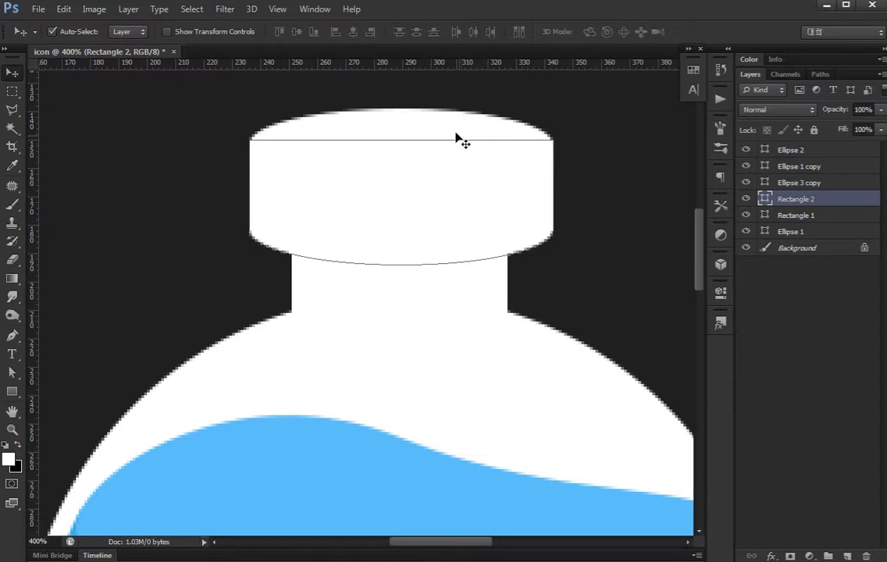
Duplicate the cap's top ellipse downward, fill it #dadada, and stack it above the neck shape
left_click(459, 138)
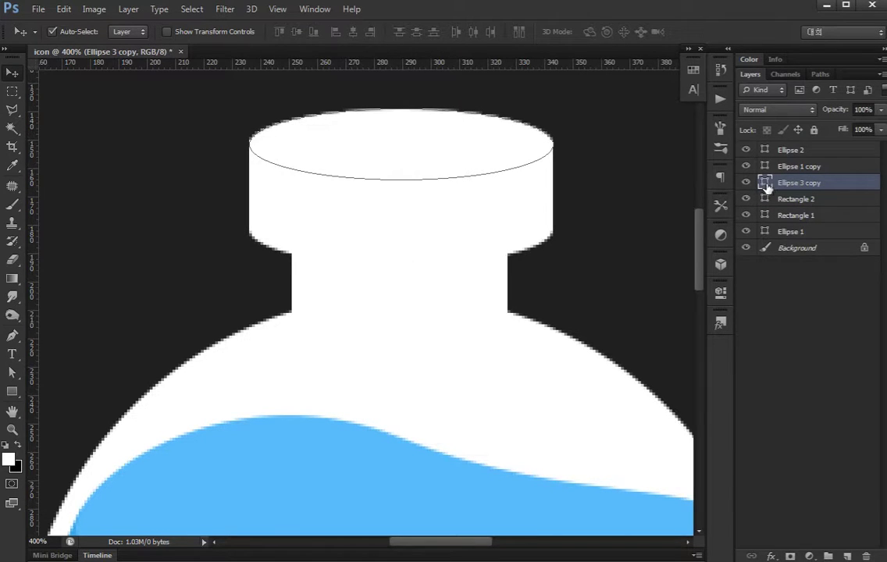
left_click(543, 212)
scroll(457, 257, "down", 3)
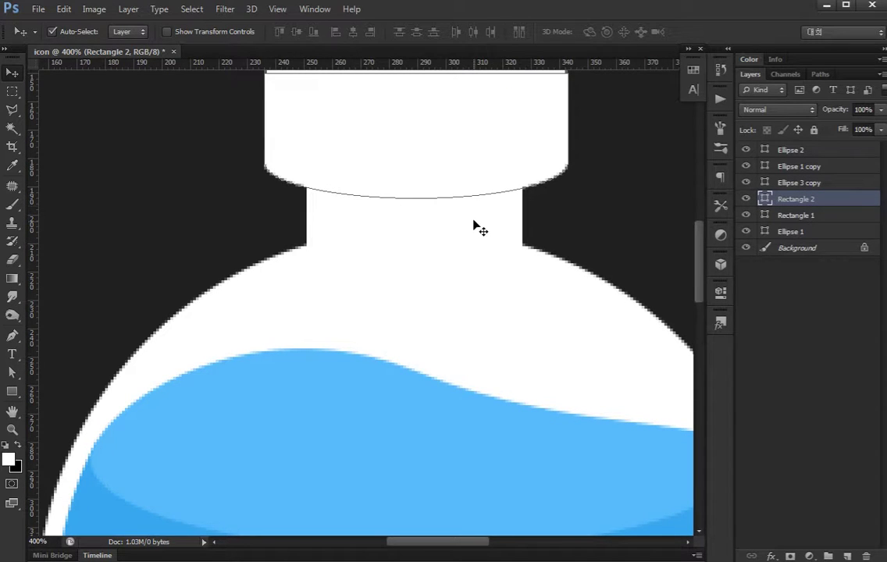
scroll(472, 218, "up", 2)
left_click(479, 102)
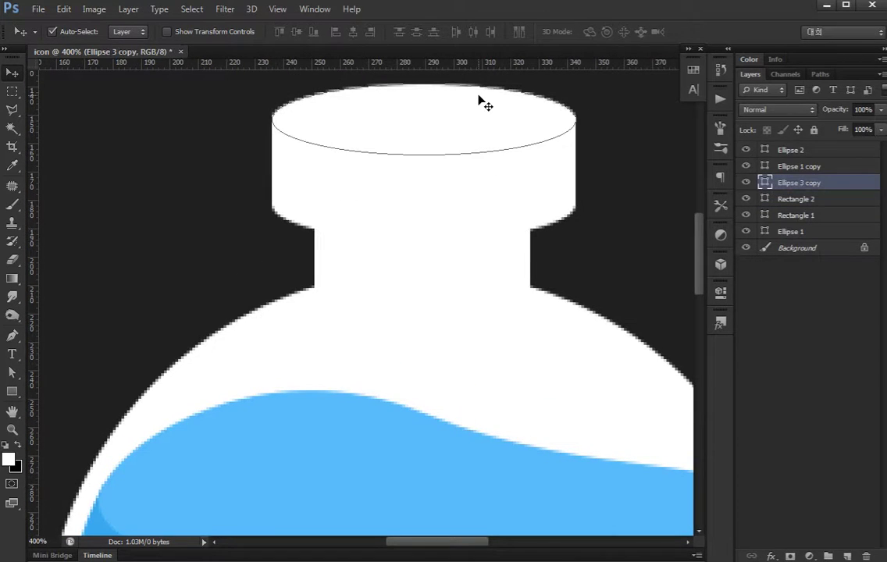
left_click_drag(479, 127, 492, 228)
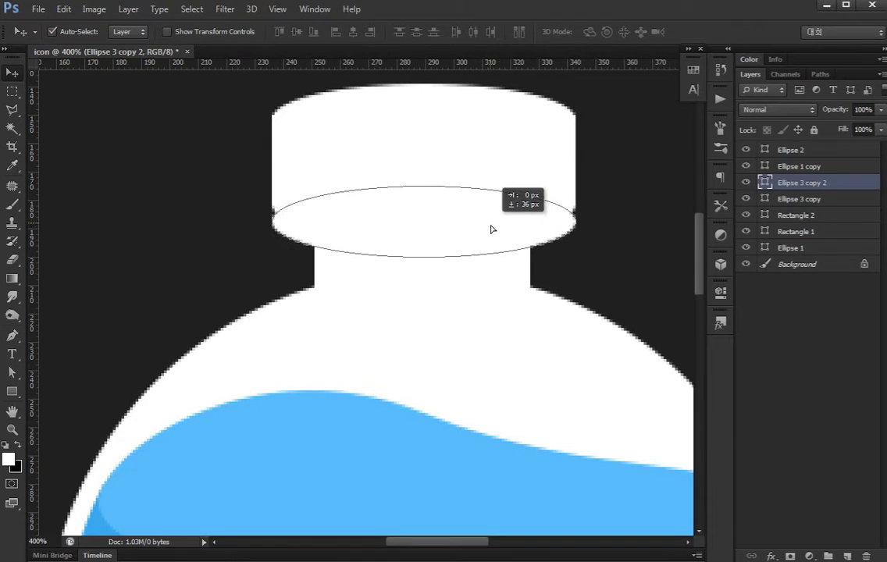
double_click(764, 182)
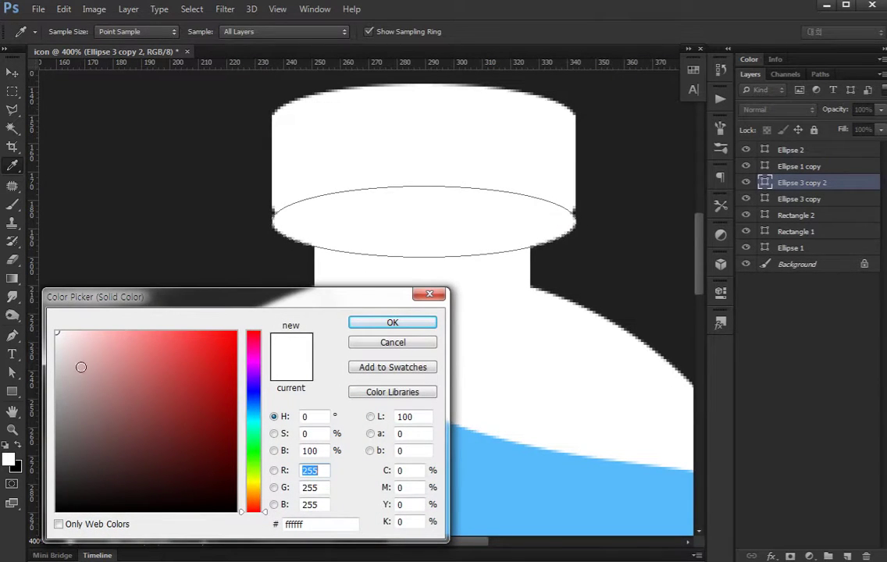
mouse_move(81, 366)
left_mouse_down()
mouse_move(33, 356)
mouse_move(43, 357)
left_mouse_up()
left_click(392, 322)
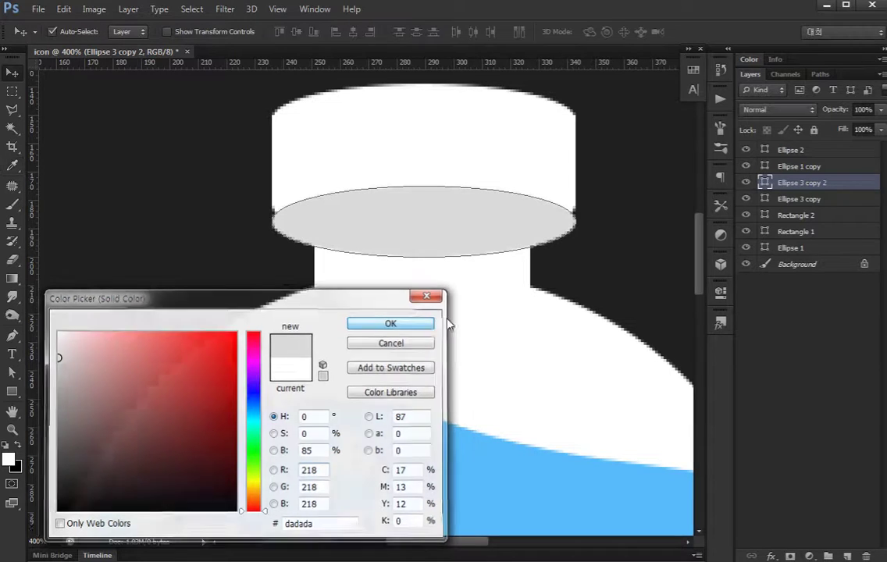
left_click(506, 283)
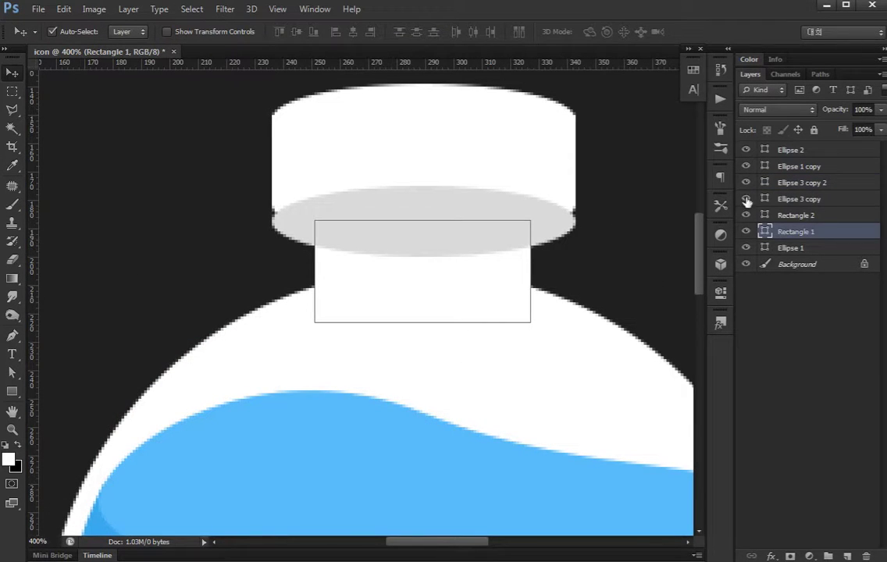
mouse_move(796, 183)
left_mouse_down()
mouse_move(814, 232)
mouse_move(817, 218)
left_mouse_up()
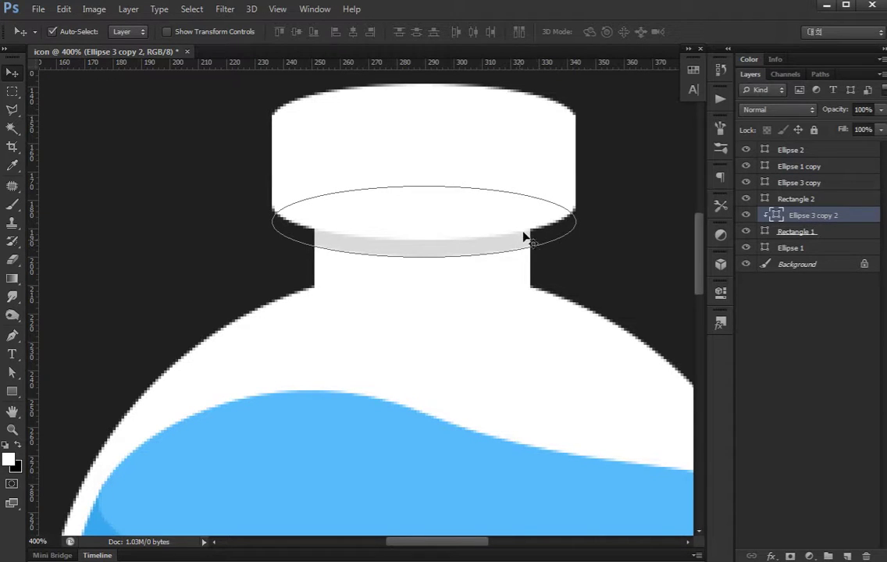
Stretch the grey ellipse to 140% height and narrow it to the neck's width
key("ctrl+t")
left_click_drag(424, 257, 424, 270)
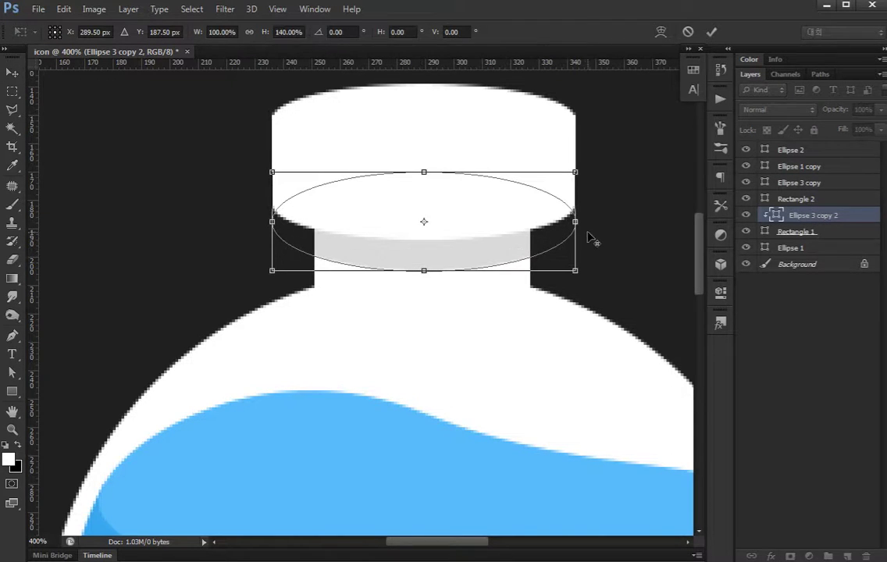
left_click_drag(575, 223, 550, 228)
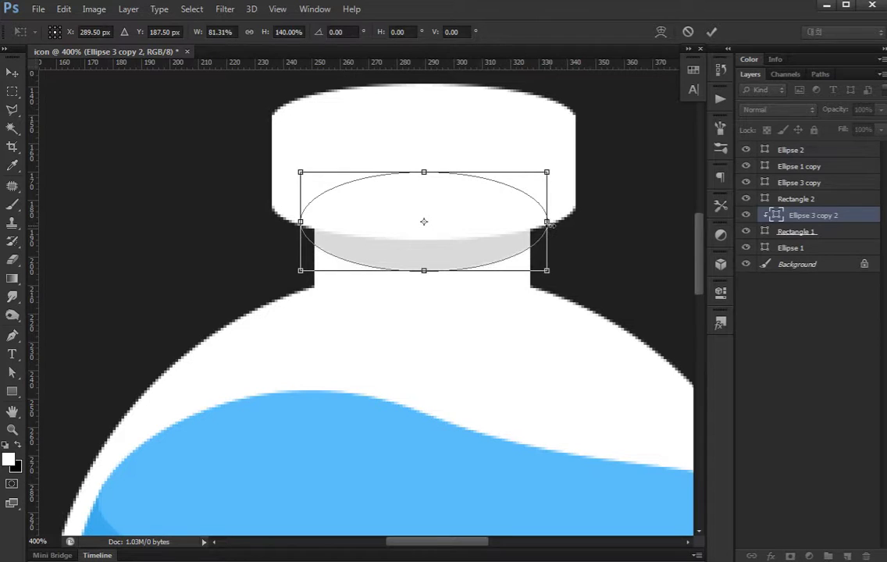
key("Return")
key("a")
key("ctrl+1")
key("ctrl+minus")
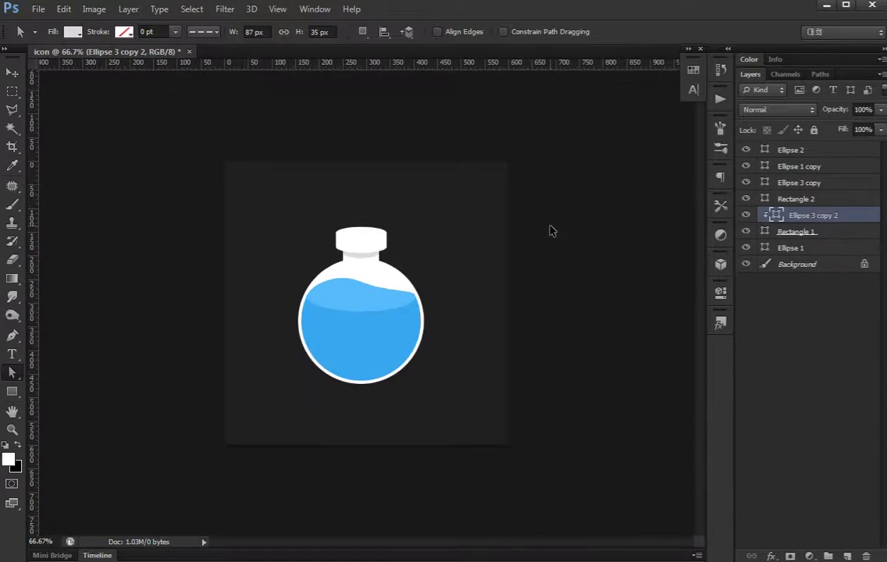
key("ctrl+plus")
key("ctrl+plus")
key("ctrl+plus")
key("ctrl+plus")
key("ctrl+minus")
key("v")
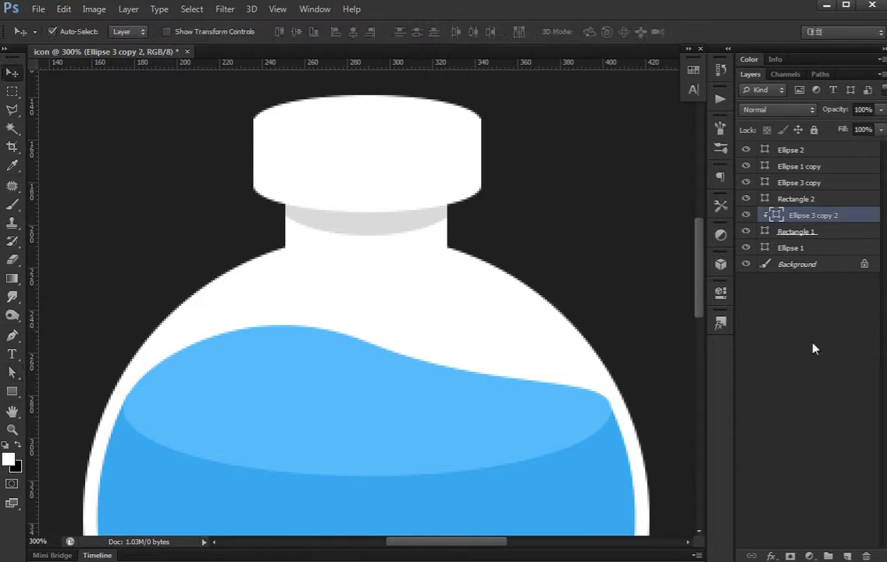
left_click(812, 348)
Group the cap's rectangle and top ellipse as 'cap' and move the group to the top
left_click_drag(591, 257, 566, 304)
left_click(372, 238)
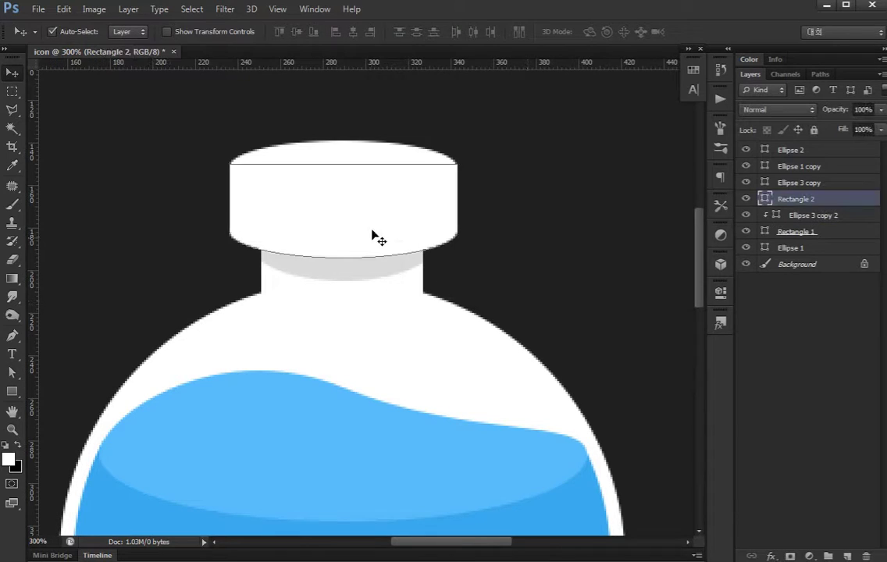
left_click(397, 158, "shift")
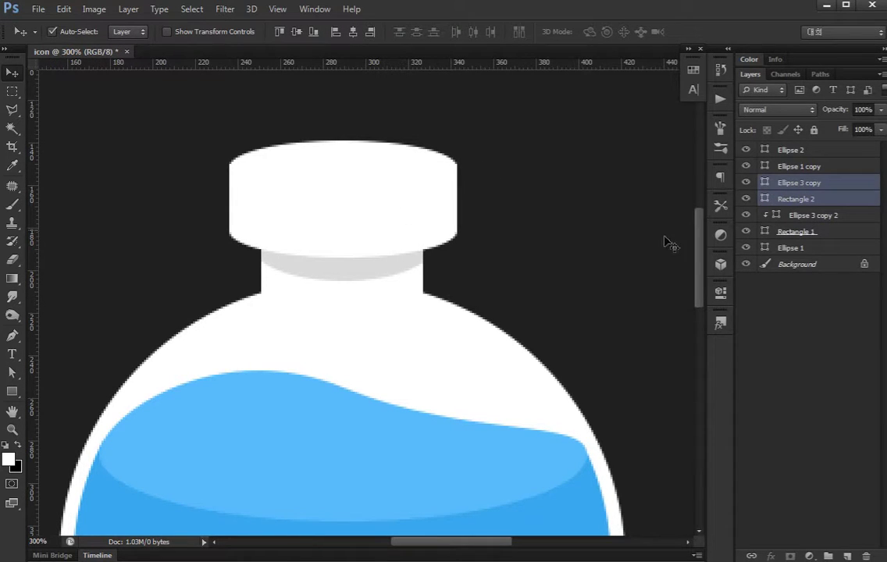
key("ctrl+g")
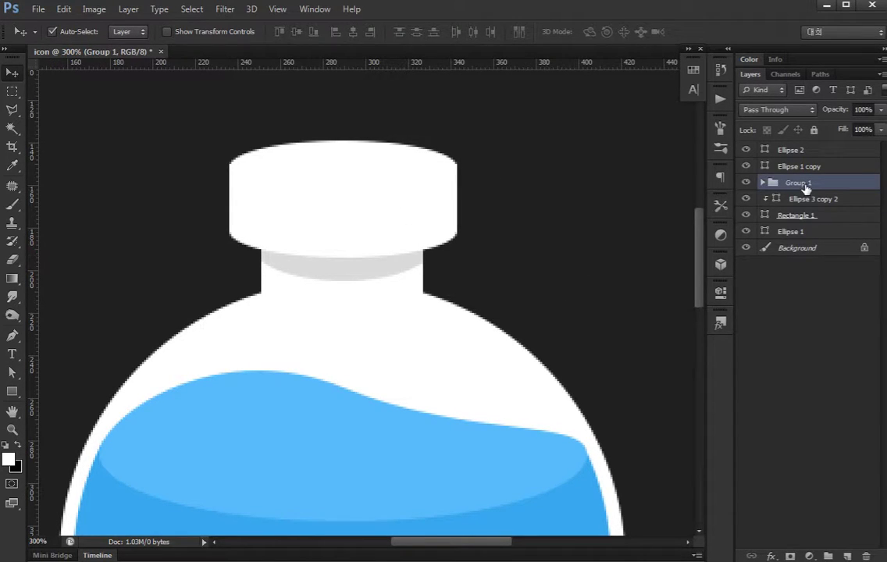
double_click(805, 189)
type("cap")
key("Return")
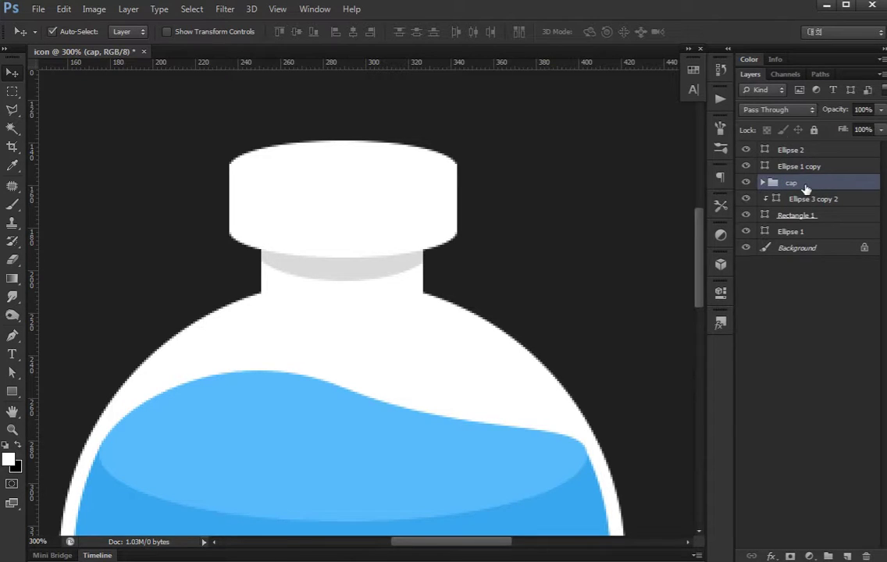
key("ctrl+shift+bracketright")
left_click(792, 334)
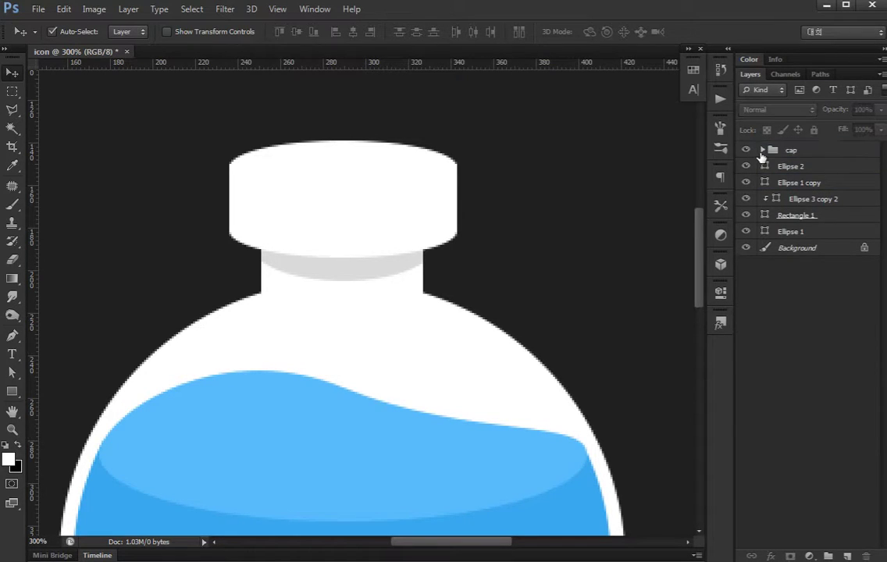
Duplicate the cap's top ellipse and begin narrowing the copy about its centre
left_click(761, 150)
left_click(793, 166)
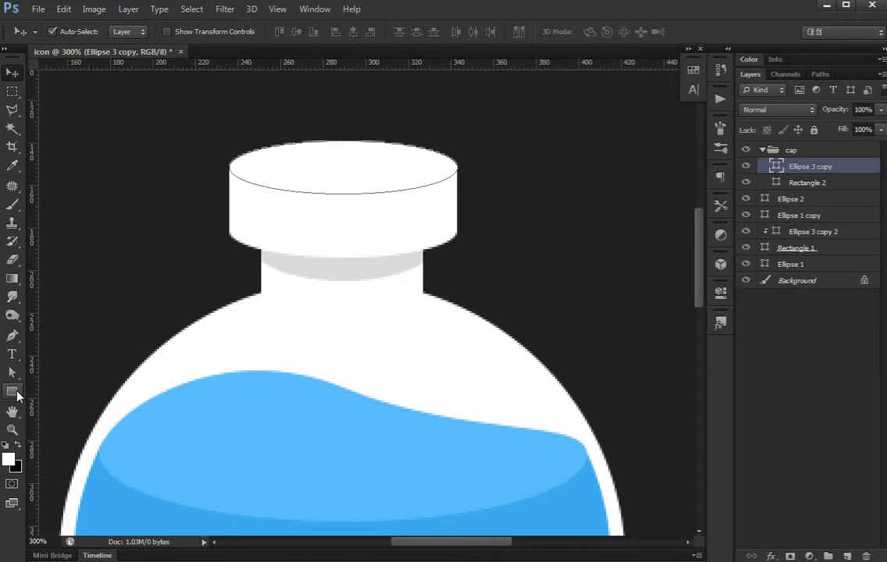
key("a")
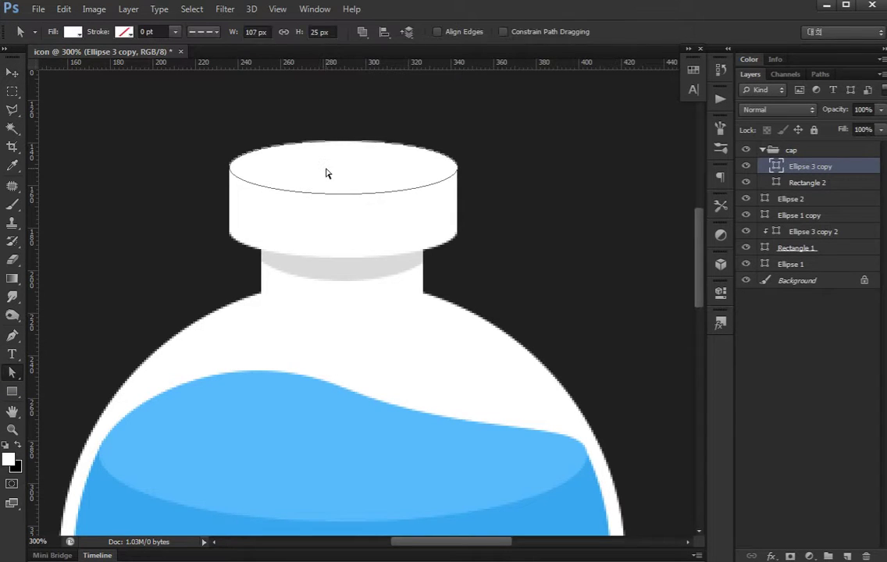
key("ctrl+j")
key("ctrl+t")
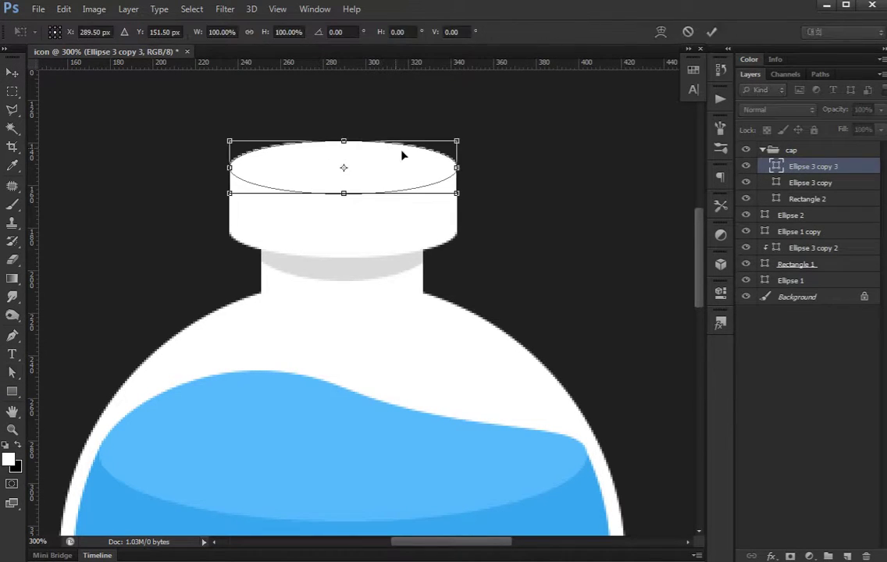
left_click_drag(455, 166, 405, 167)
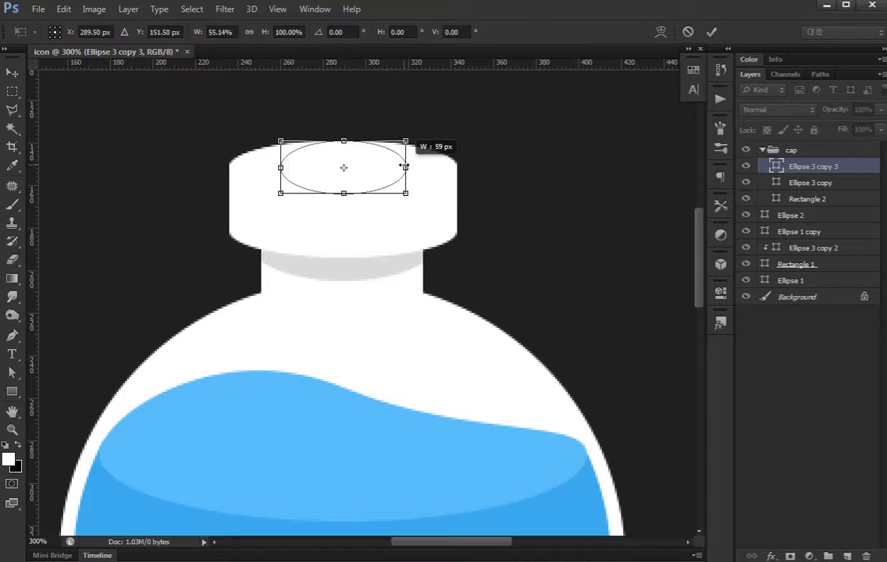
Shrink the duplicate ellipse to a small oval of about 63×16 px on the cap
key("ctrl+z")
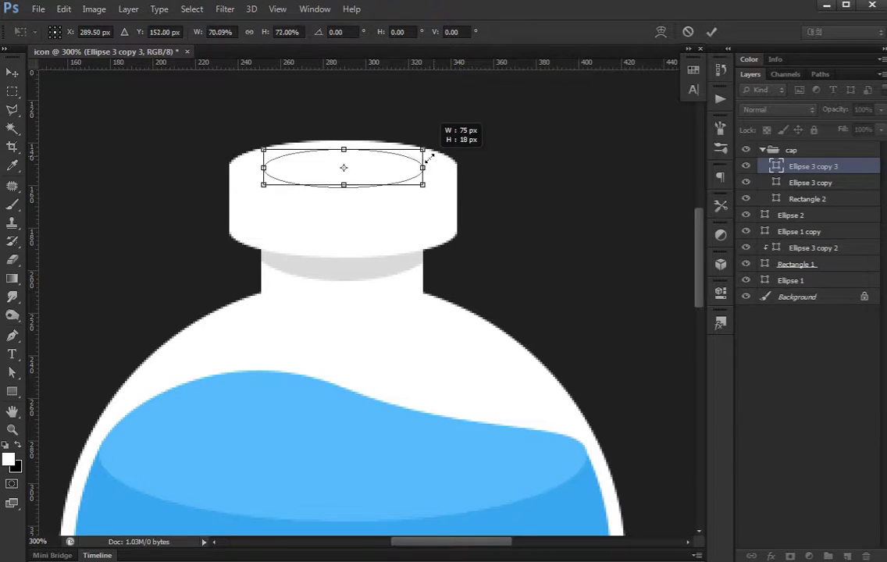
mouse_move(454, 144)
left_mouse_down()
mouse_move(406, 167)
mouse_move(414, 255)
left_mouse_up()
key("Return")
key("ctrl+plus")
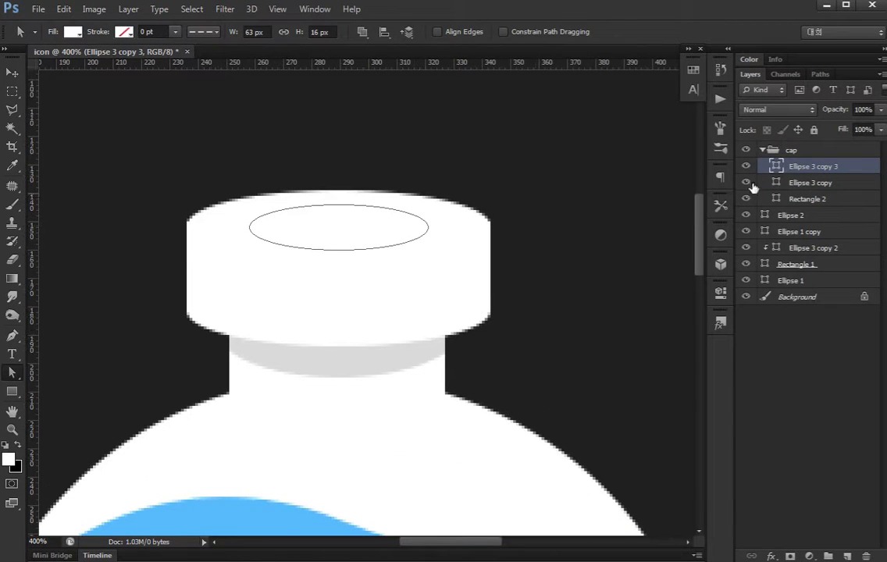
Fill the small oval with brown #8b7240
double_click(776, 166)
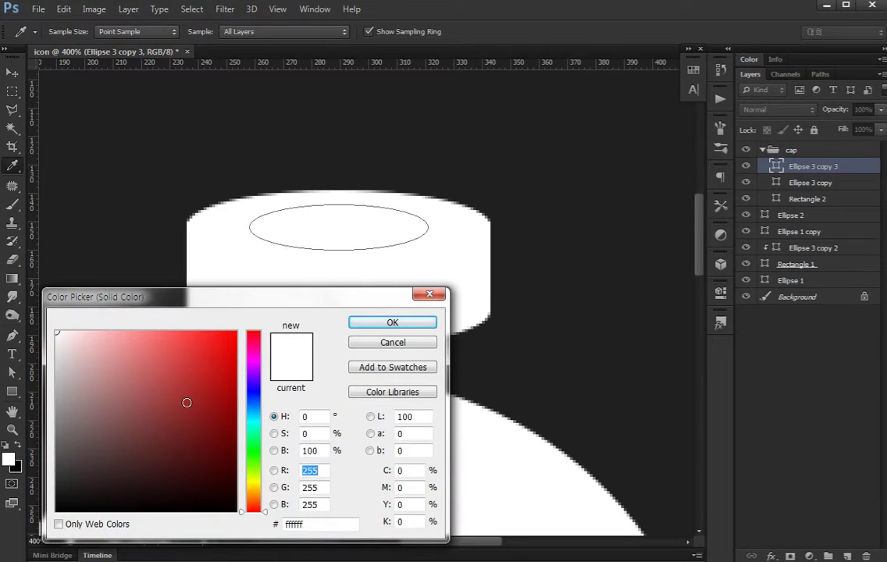
mouse_move(250, 476)
left_mouse_down()
mouse_move(254, 490)
mouse_move(254, 421)
mouse_move(254, 492)
left_mouse_up()
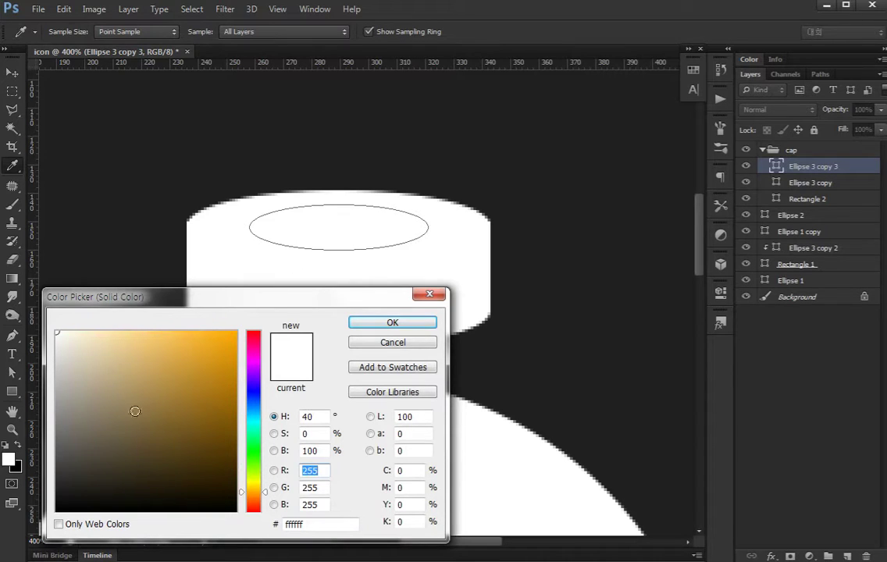
left_click(150, 441)
left_click_drag(152, 415, 162, 414)
left_click(392, 323)
Lift the brown oval above the cap and draw the rectangular cork body beneath it
key("v")
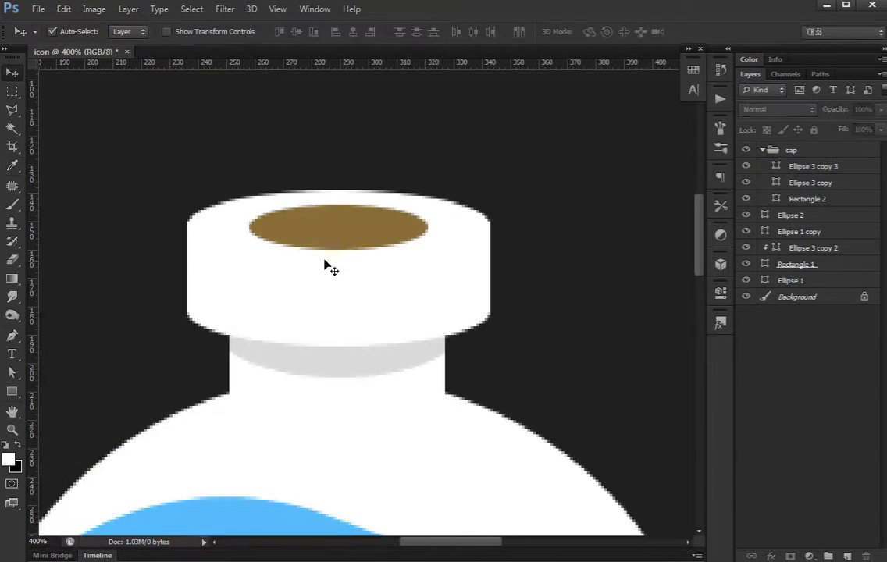
scroll(324, 264, "up", 2)
left_click_drag(361, 303, 355, 223)
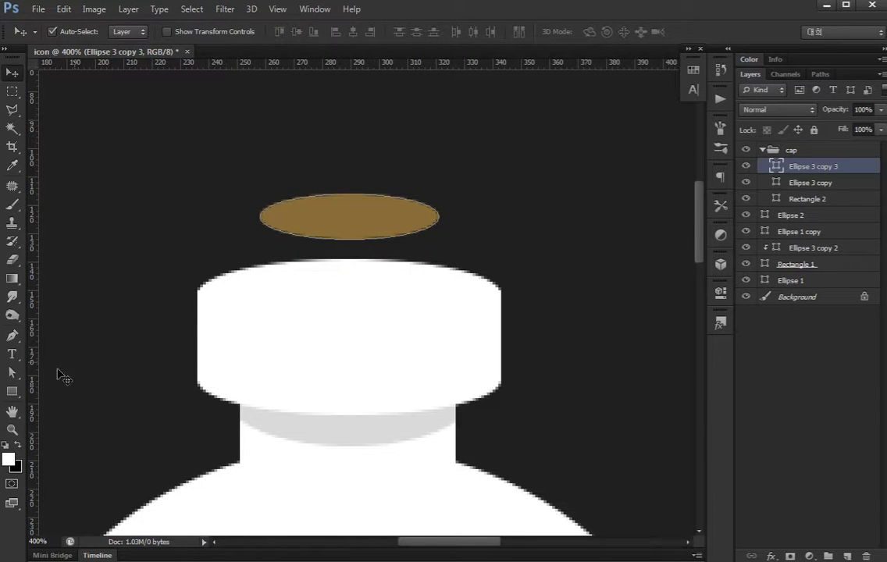
left_click(11, 391)
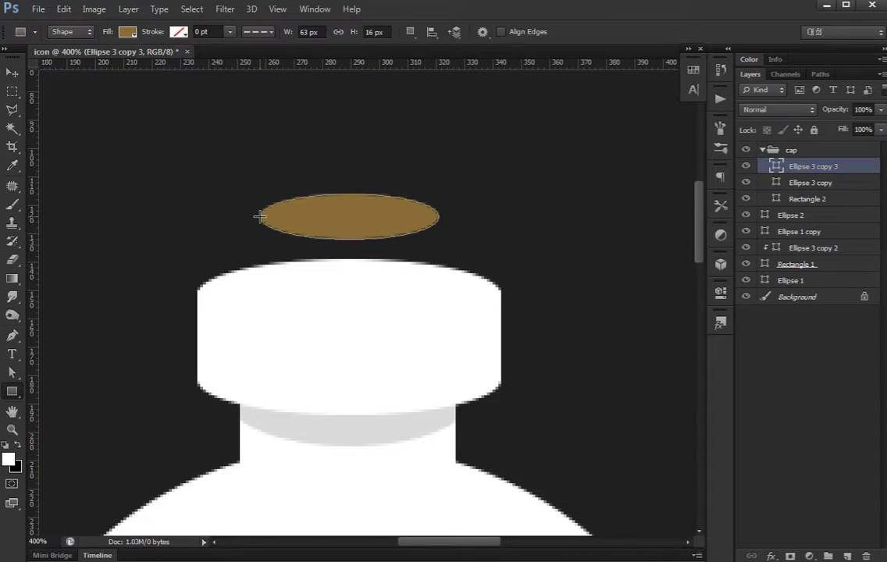
mouse_move(259, 216)
left_mouse_down()
mouse_move(437, 263)
mouse_move(438, 274)
left_mouse_up()
Duplicate the brown oval as the cork's rounded bottom and select all three cork layers
key("a")
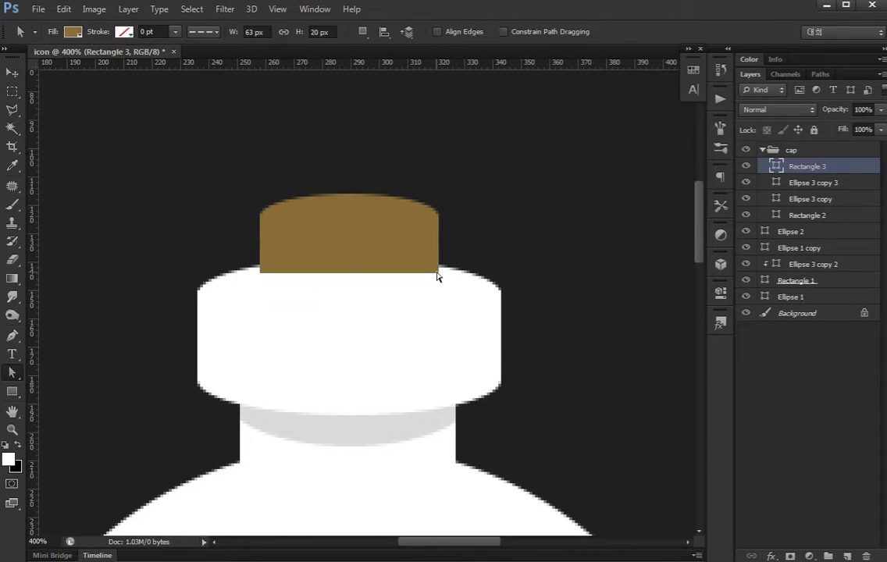
key("v")
left_click(403, 200)
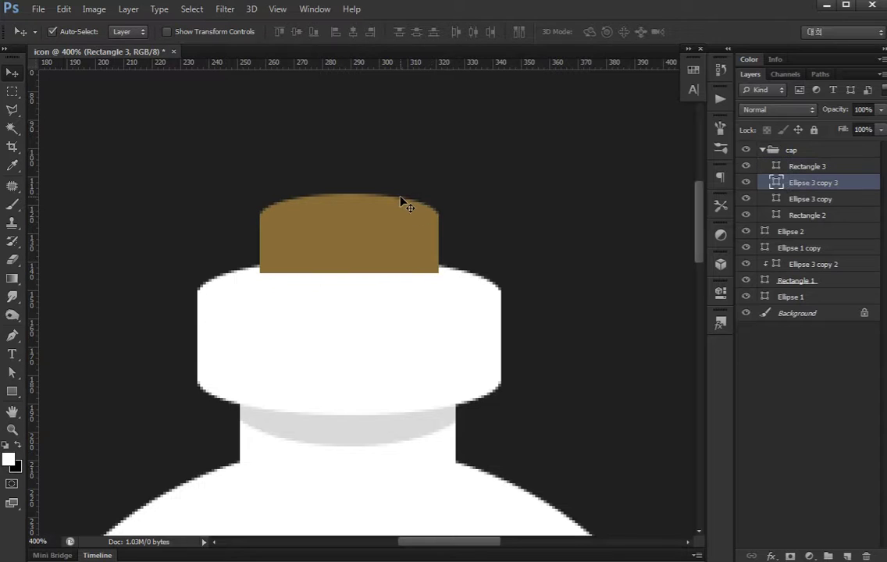
key("ctrl+j")
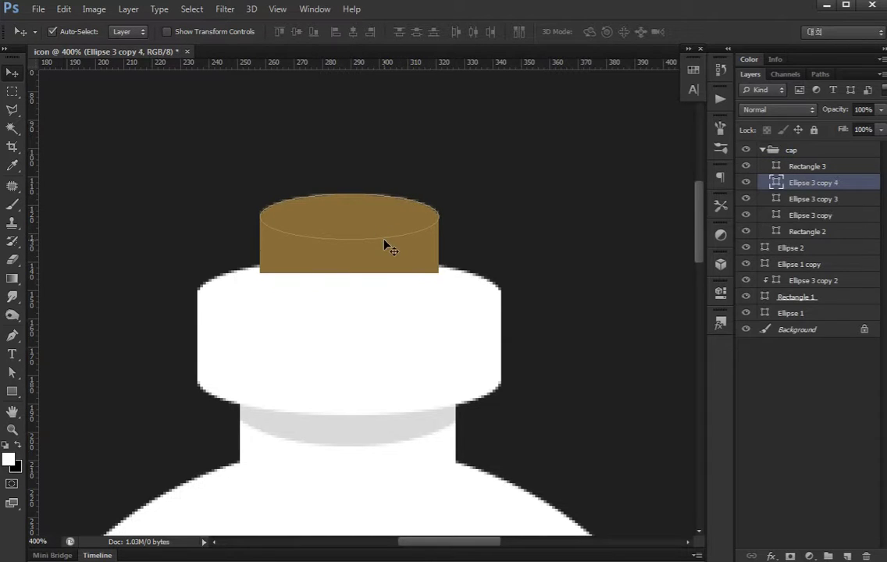
key("shift+Down")
key("shift+Down")
key("shift+Down")
key("shift+Up")
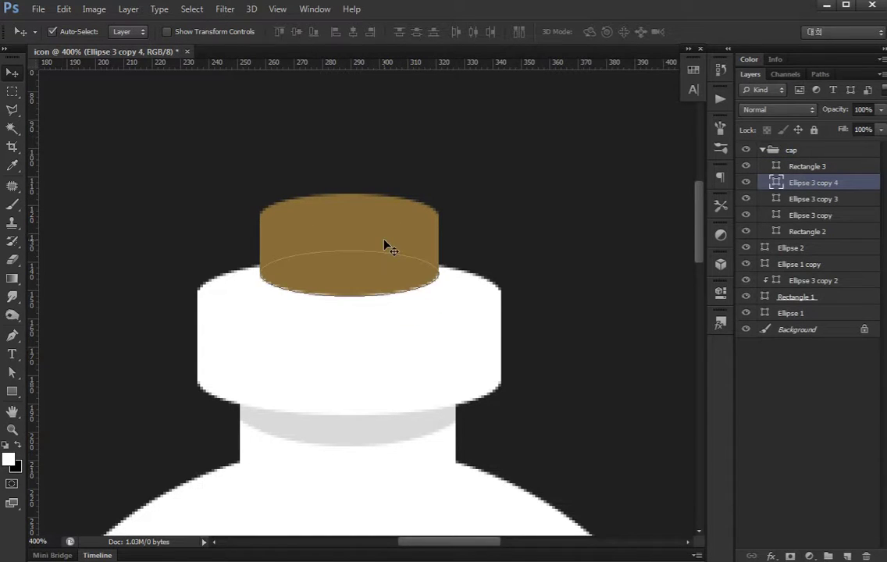
key("a")
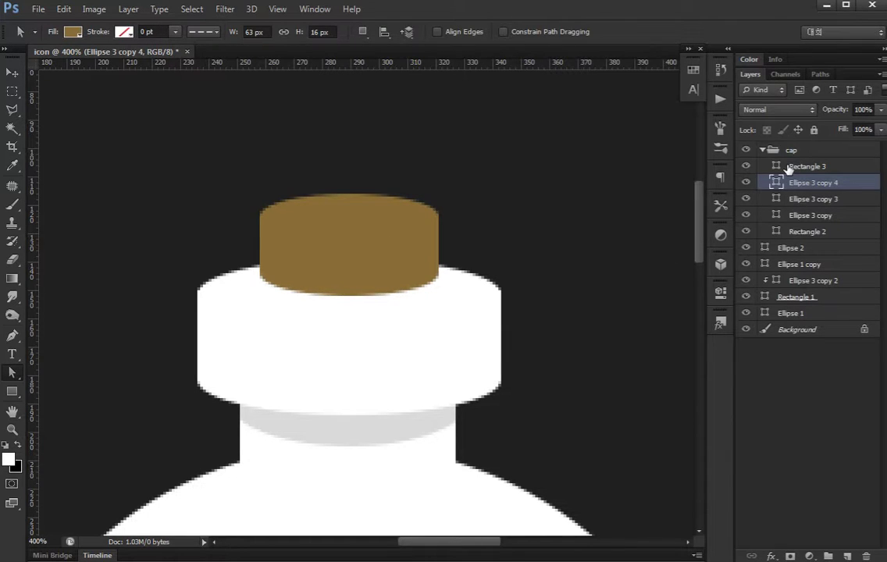
left_click(800, 166)
left_click(804, 199, "shift")
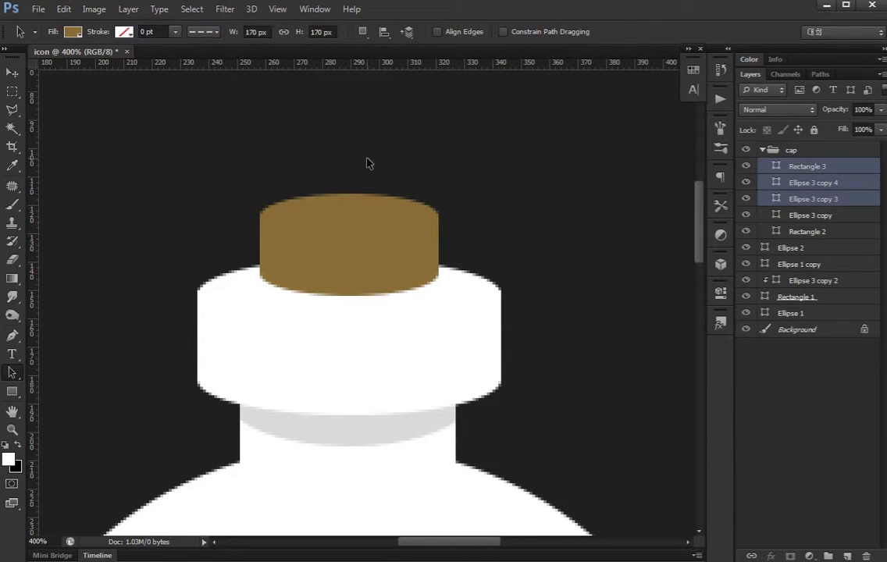
Move the three cork layers down a few pixels into the cap
key("v")
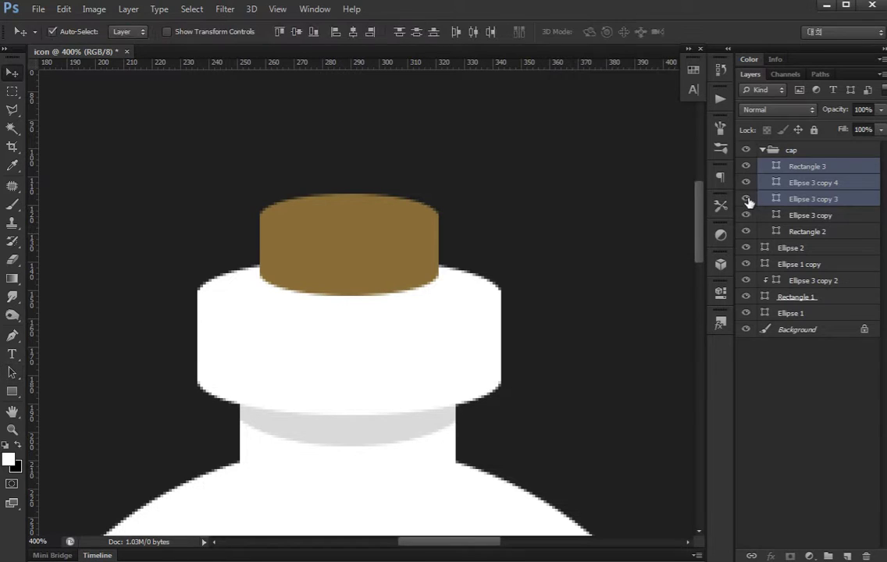
left_click(746, 199)
left_click(746, 200)
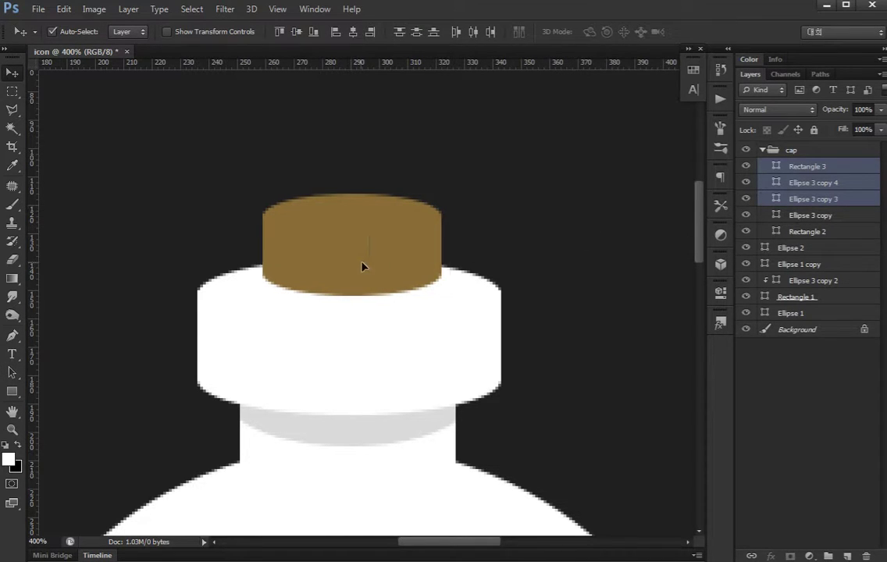
left_click_drag(350, 273, 395, 228)
key("ctrl+z")
left_click(435, 310, "shift")
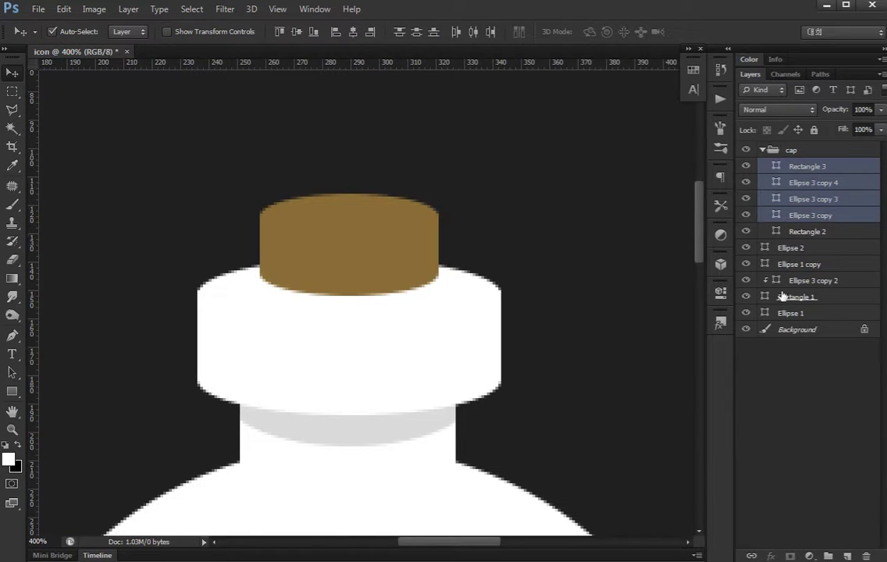
left_click(822, 220, "ctrl")
left_click_drag(345, 280, 345, 285)
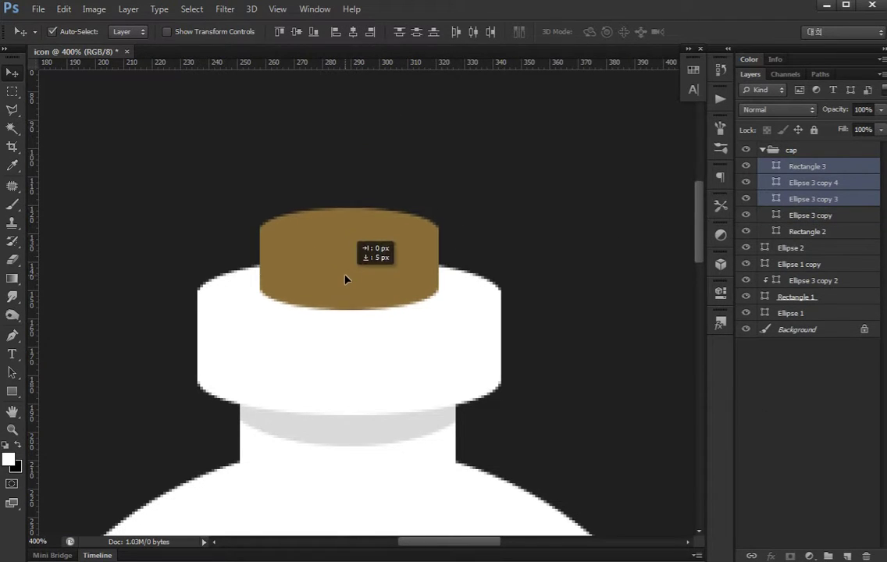
Taper the cork in perspective so its bottom is narrower than its top
key("ctrl+t")
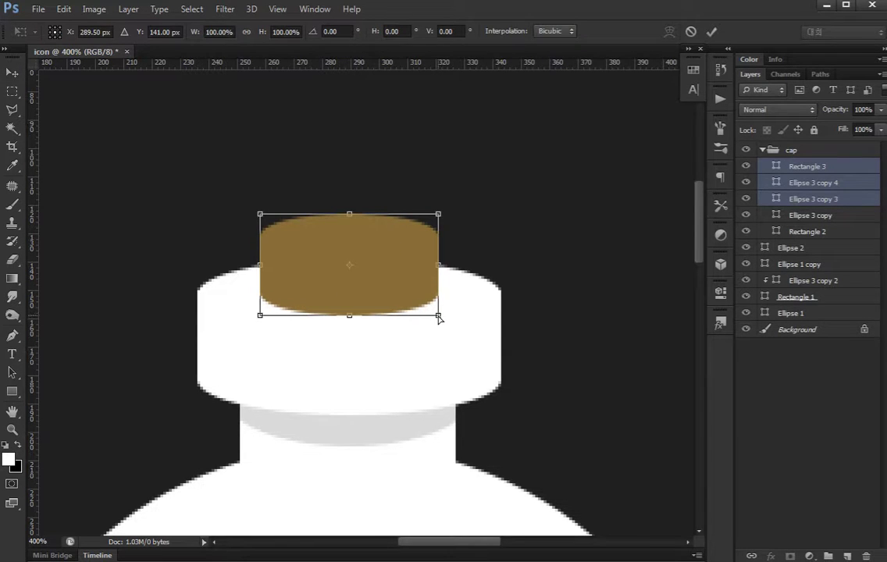
left_click_drag(438, 317, 433, 317)
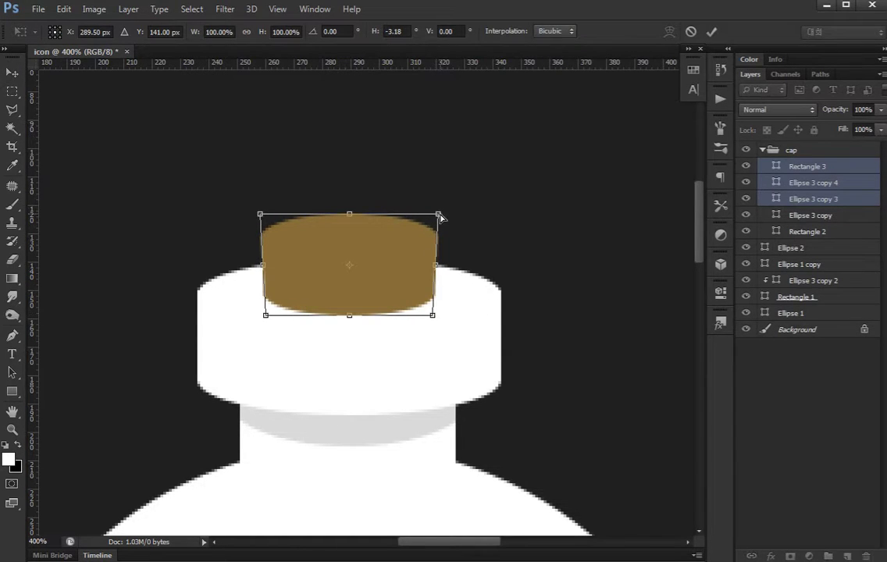
mouse_move(441, 218)
left_mouse_down()
mouse_move(451, 213)
mouse_move(444, 216)
left_mouse_up()
key("Return")
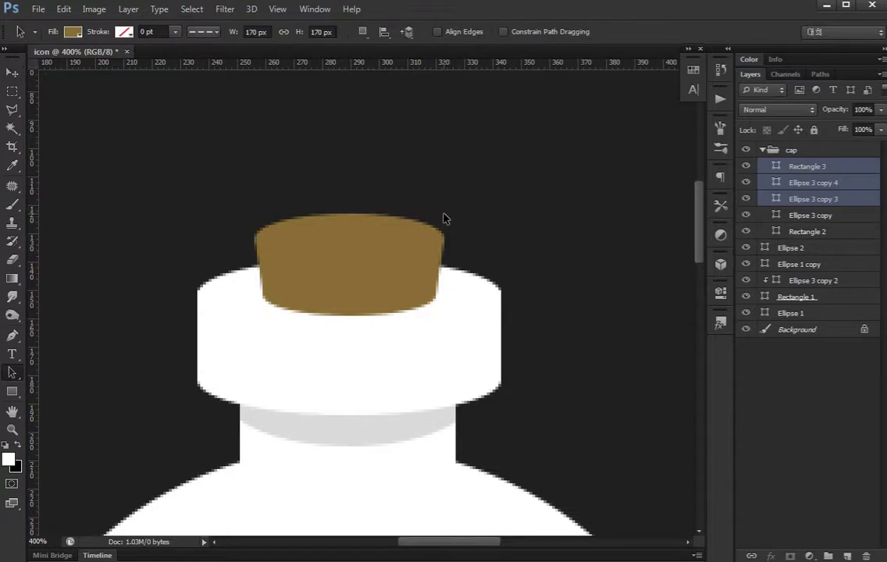
key("ctrl+0")
Bring the cork's top ellipse, Ellipse 3 copy 3, above the other cap shapes
key("ctrl+plus")
key("ctrl+plus")
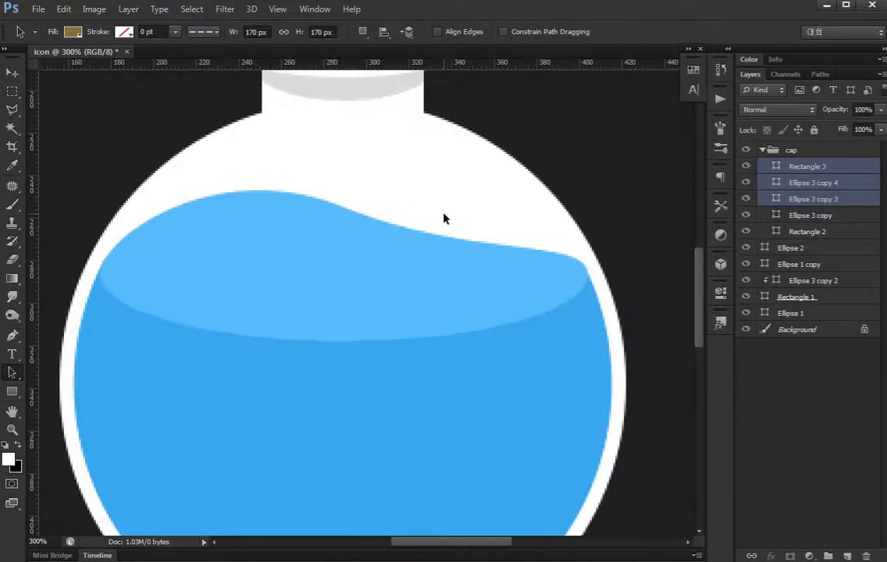
left_click_drag(443, 218, 428, 265)
scroll(428, 265, "up", 5)
left_click(356, 89)
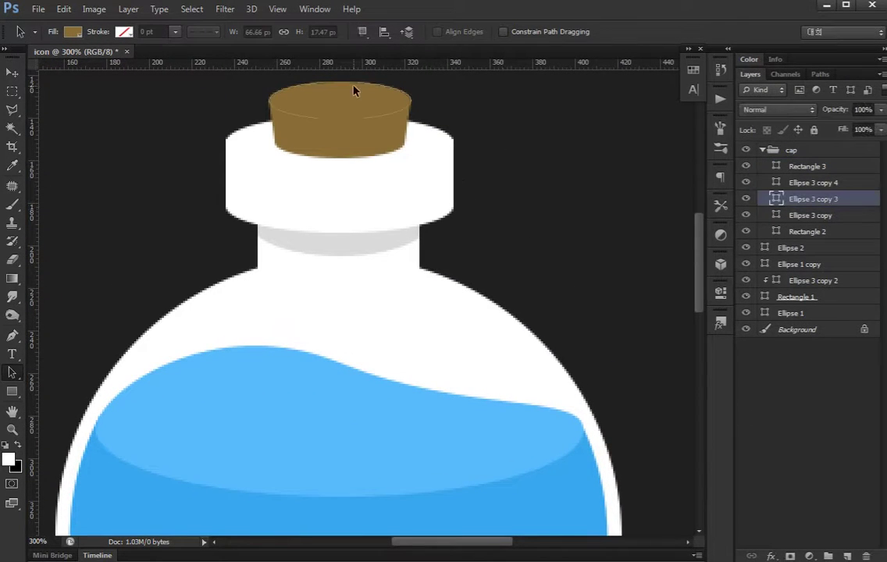
double_click(775, 198)
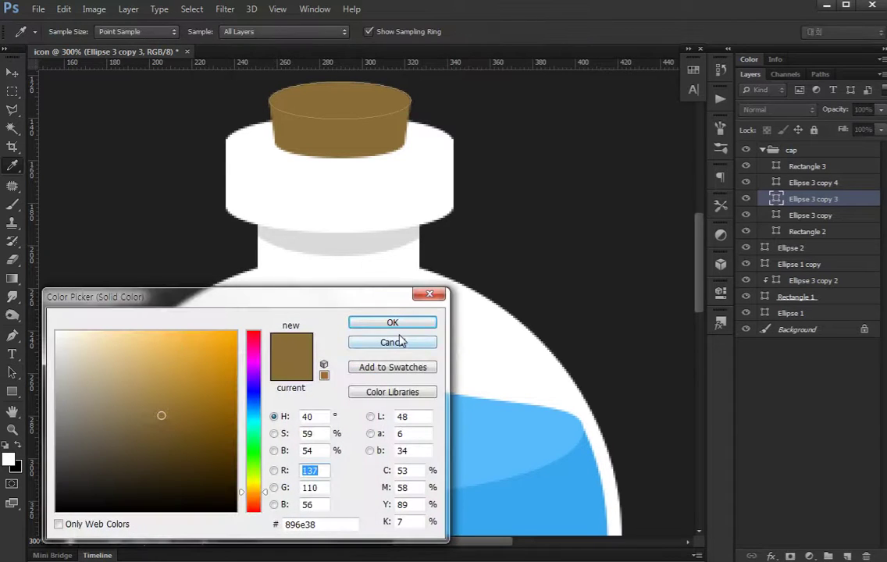
left_click(406, 342)
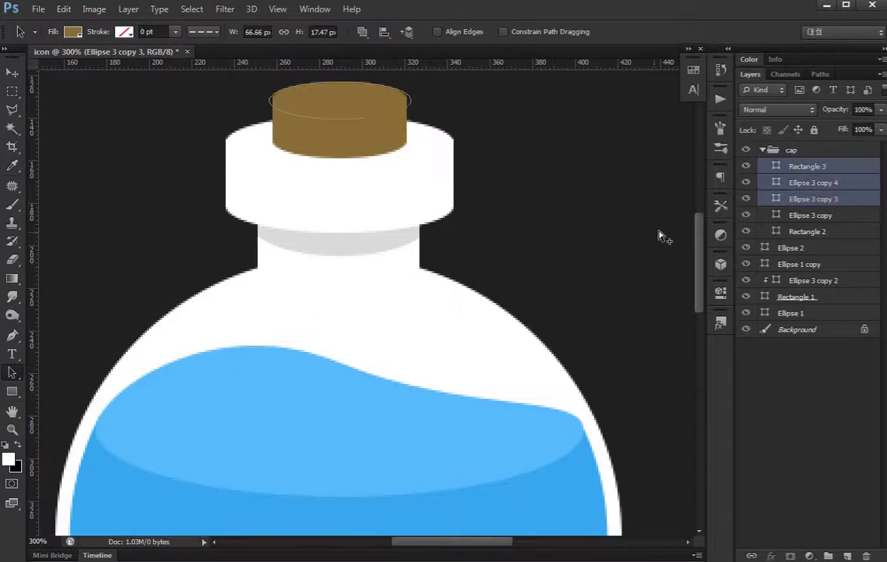
left_click(351, 101)
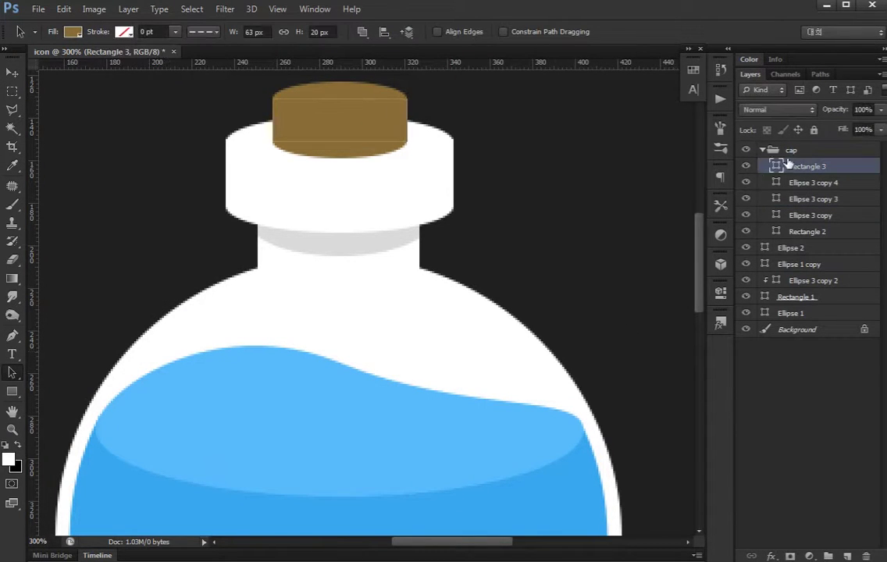
left_click(346, 93)
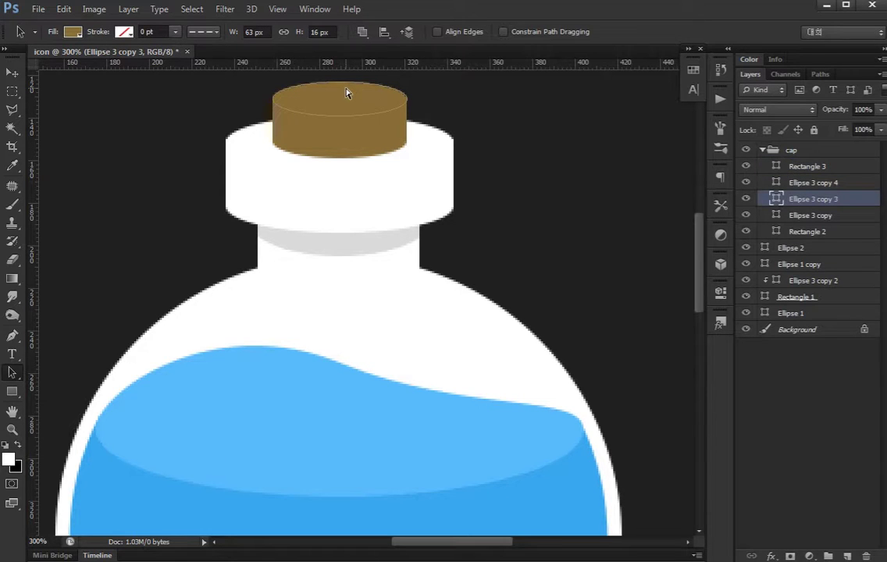
key("ctrl+bracketright")
key("ctrl+bracketright")
Give the cork's top ellipse a lighter brown fill, #937843
double_click(778, 166)
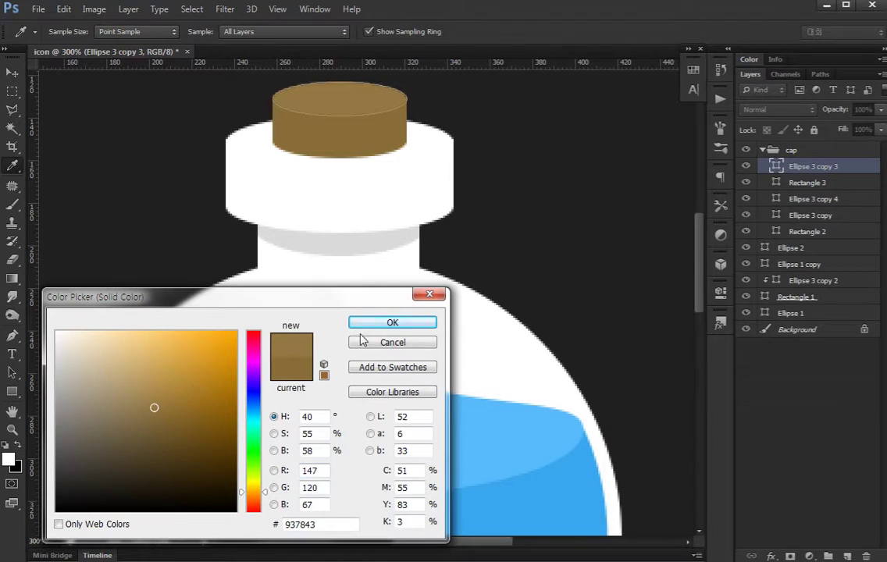
key("Return")
key("a")
scroll(406, 312, "up", 3)
scroll(406, 312, "up", 1)
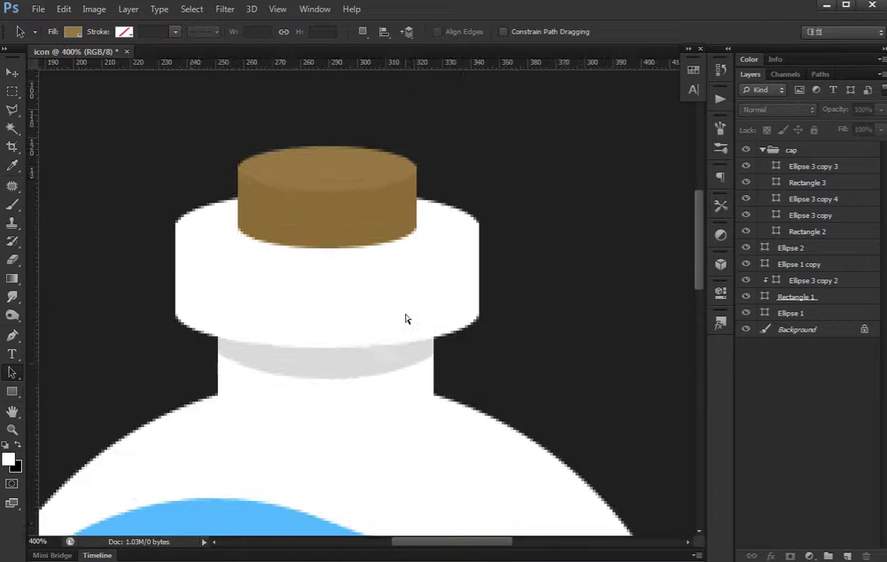
scroll(390, 273, "up", 1)
key("v")
left_click(363, 226)
Trial-duplicate the cork top and body, then delete the copies
left_click(359, 184, "shift")
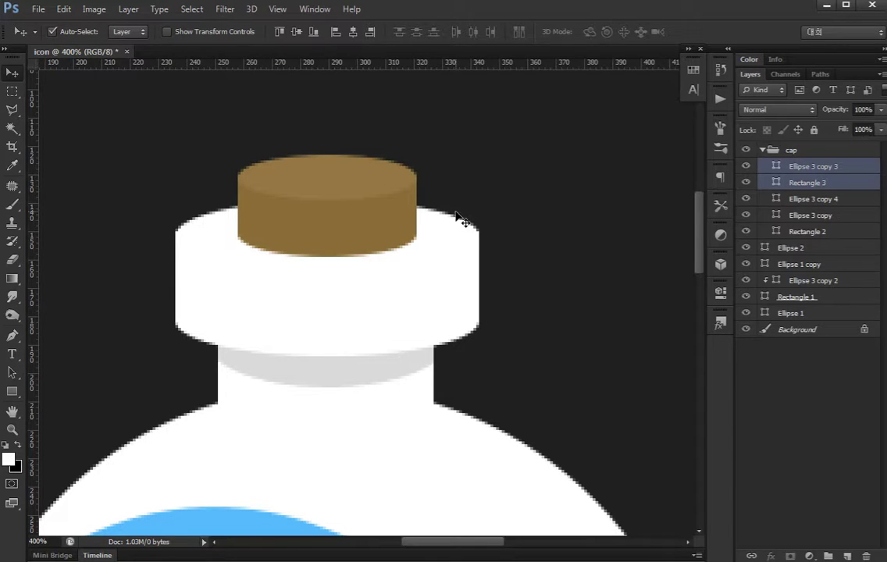
key("ctrl+j")
key("ctrl+t")
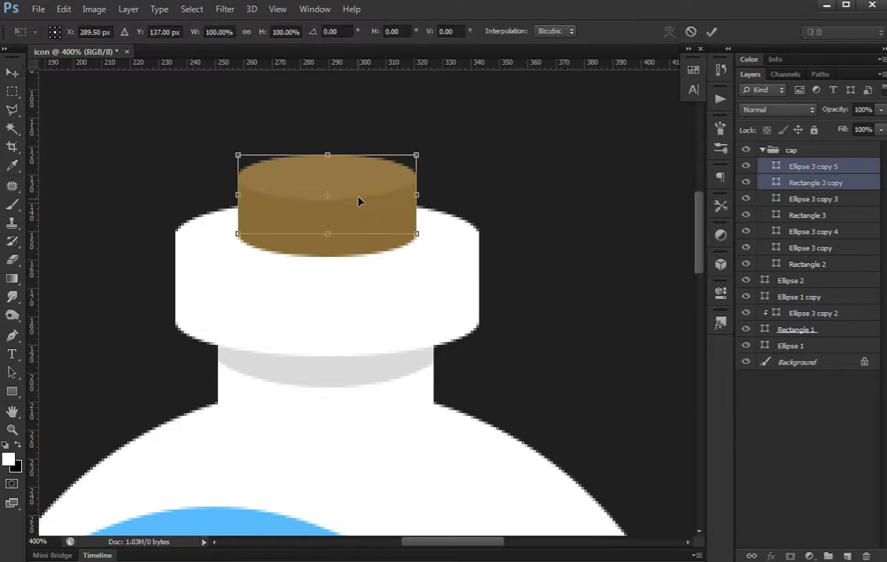
left_click_drag(355, 210, 356, 222)
key("Return")
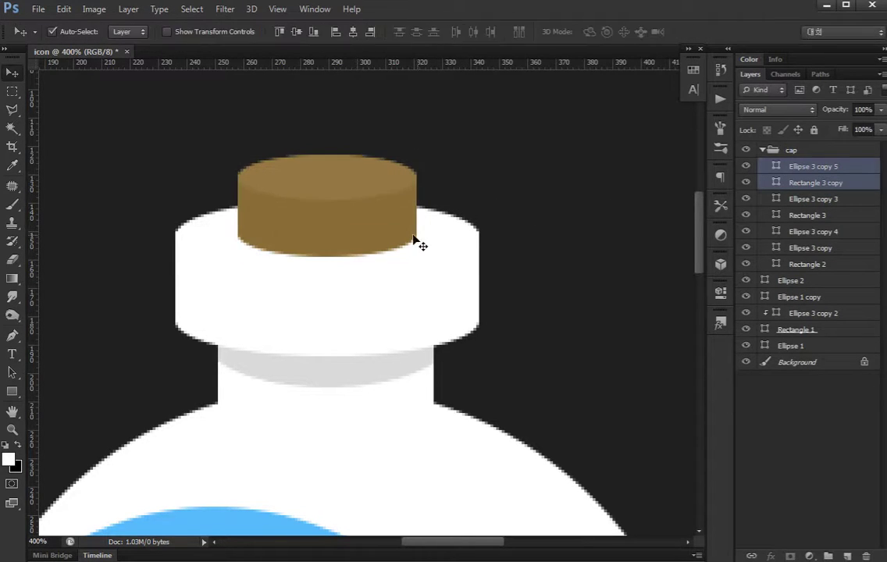
key("Delete")
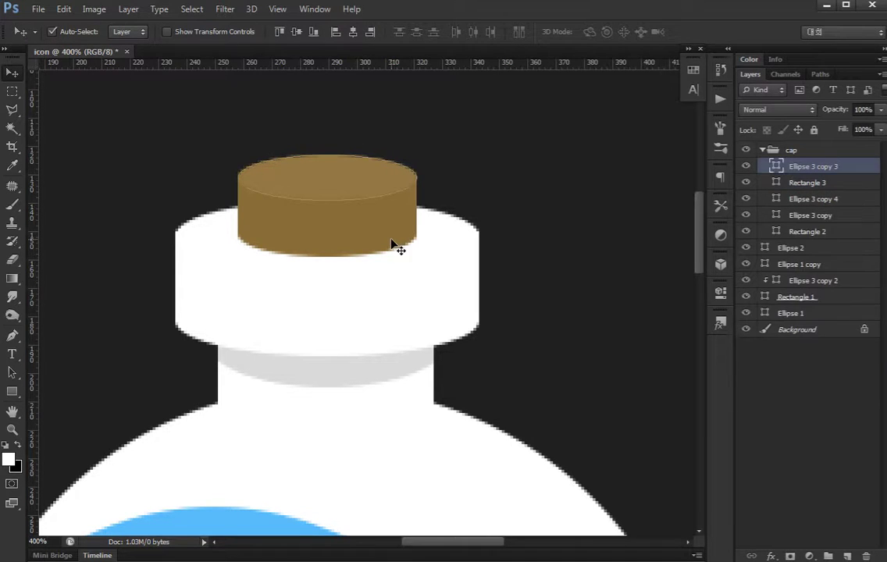
Duplicate the cork body, top ellipse and Ellipse 3 copy 4 together as a cork copy
left_click(782, 439)
left_click(240, 224)
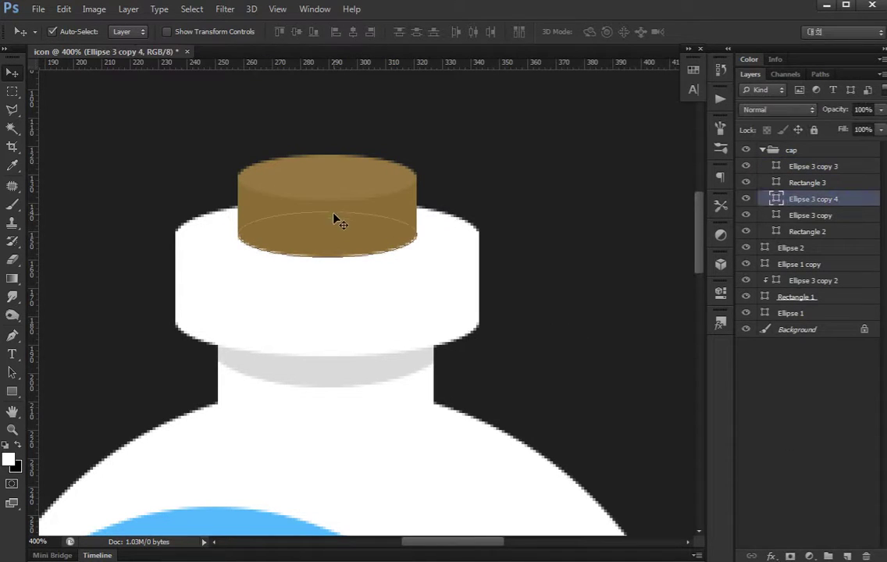
left_click(394, 215)
left_click(336, 170, "shift")
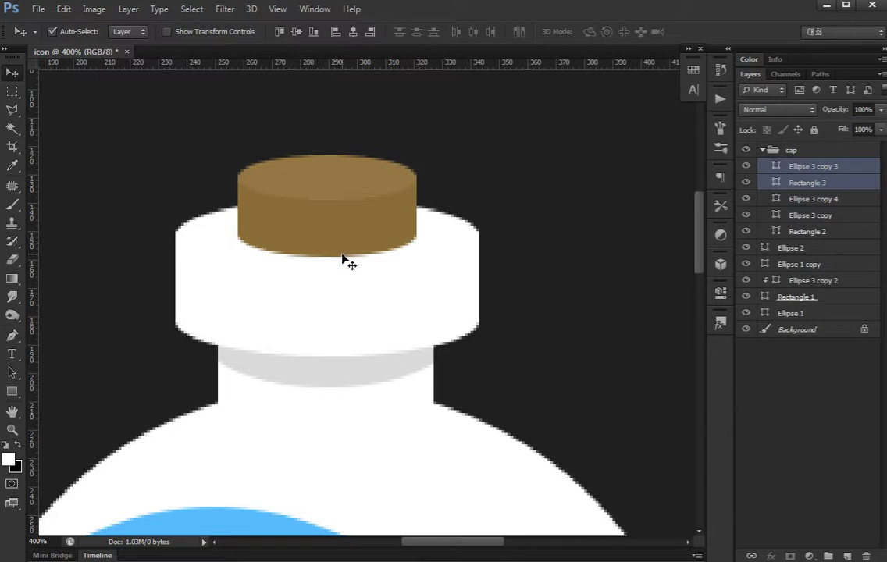
left_click(344, 259, "shift")
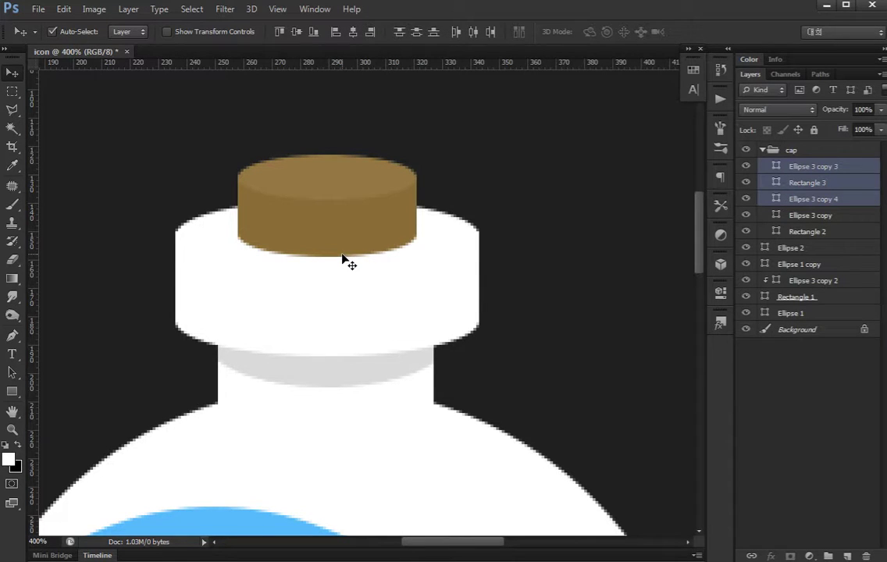
key("ctrl+j")
key("ctrl+t")
key("Down")
key("Down")
key("Down")
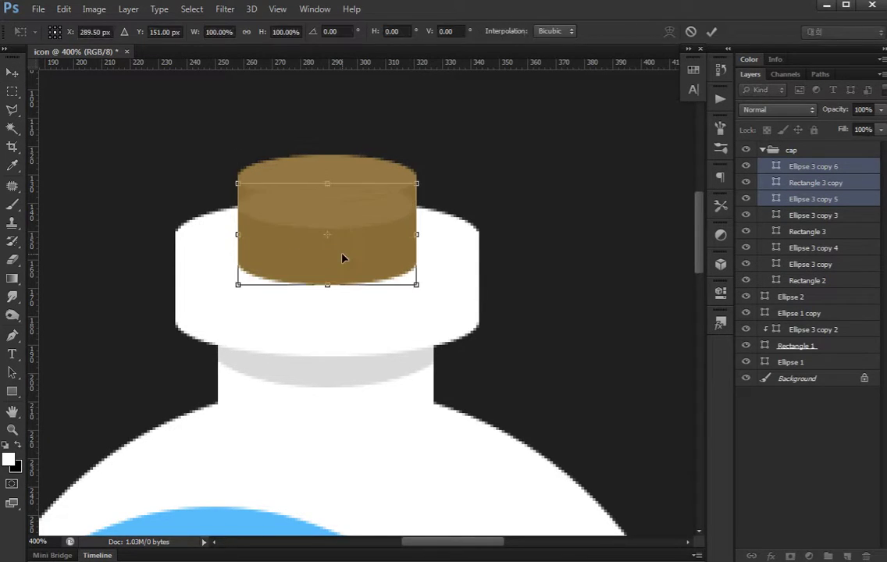
key("Down")
key("Down")
key("Down")
key("Down")
key("Down")
key("Down")
key("Up")
key("Up")
key("Up")
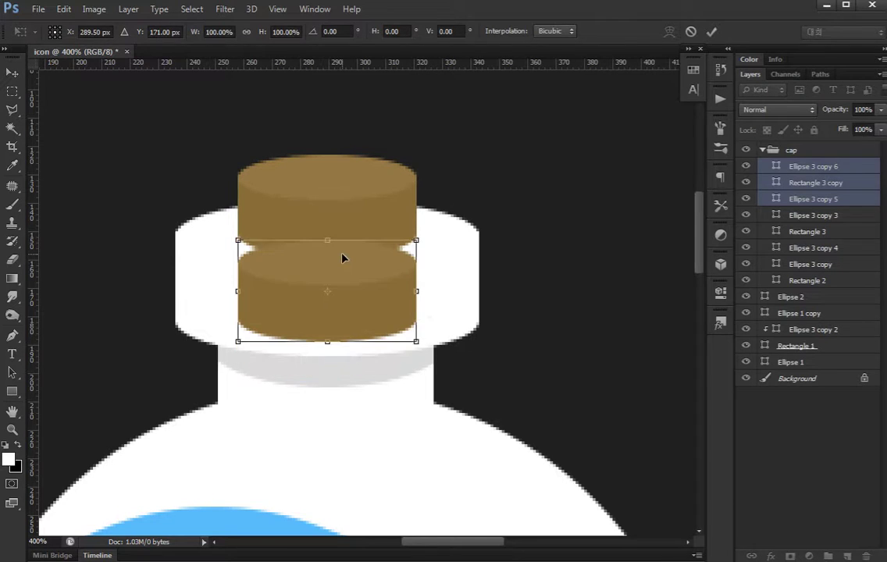
key("Up")
key("Up")
key("Up")
key("Return")
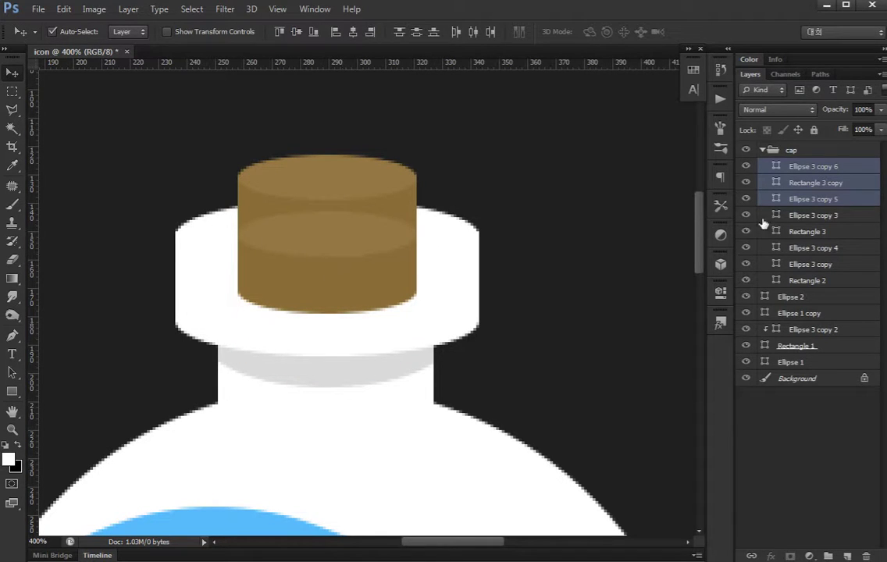
Place the cork copy behind the white cap ring and merge it into one band at 20% opacity
left_click_drag(809, 203, 809, 265)
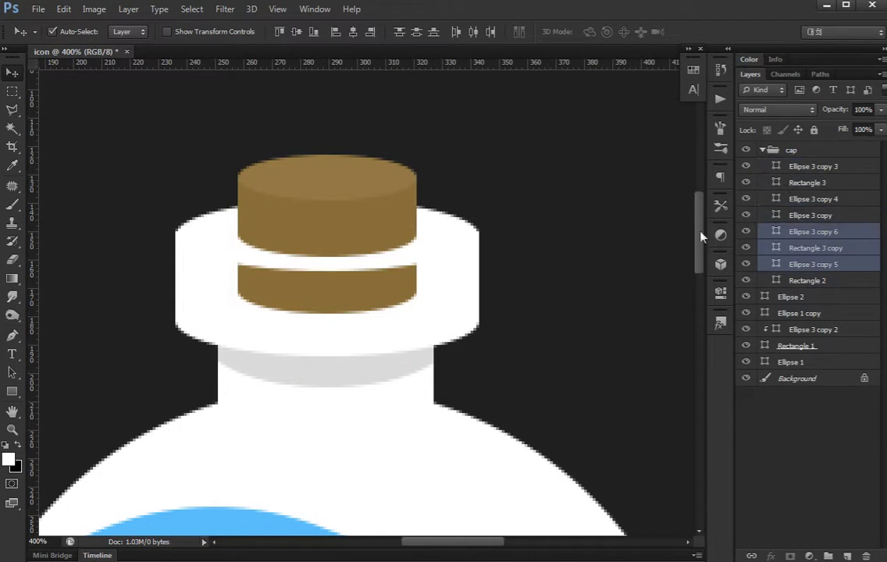
key("Down")
key("Down")
key("Down")
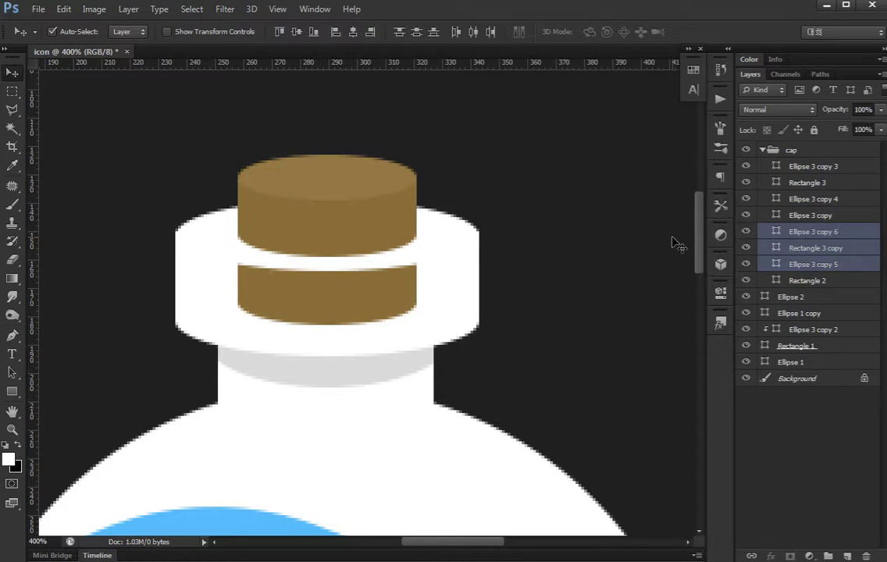
key("Down")
key("Down")
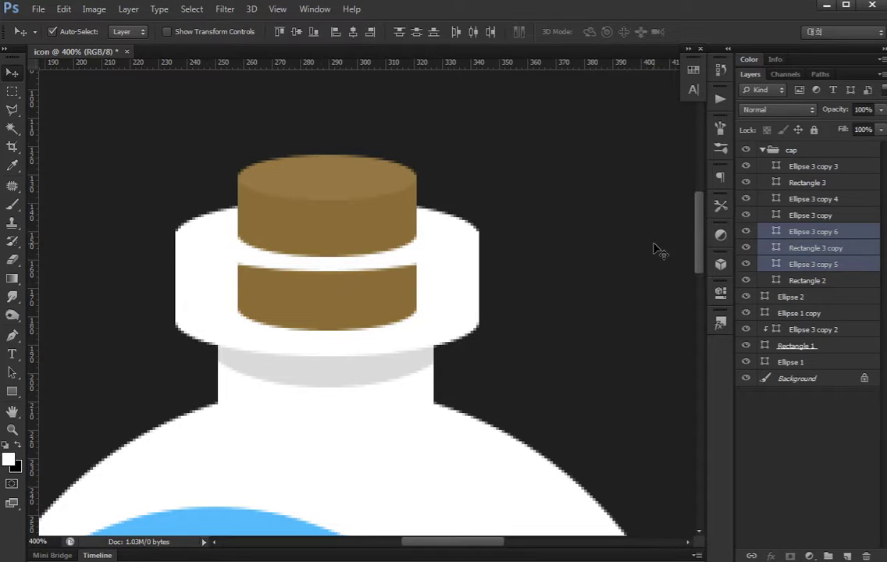
key("3")
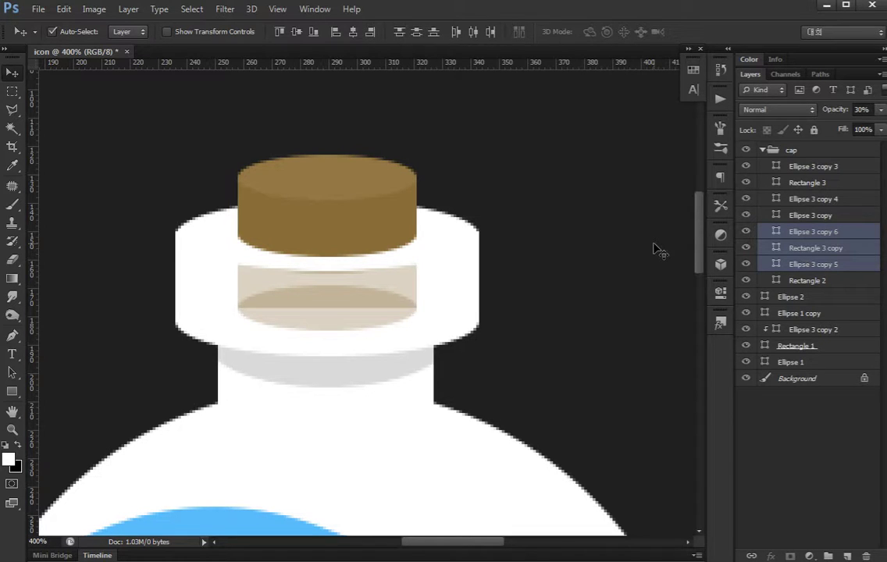
key("ctrl+e")
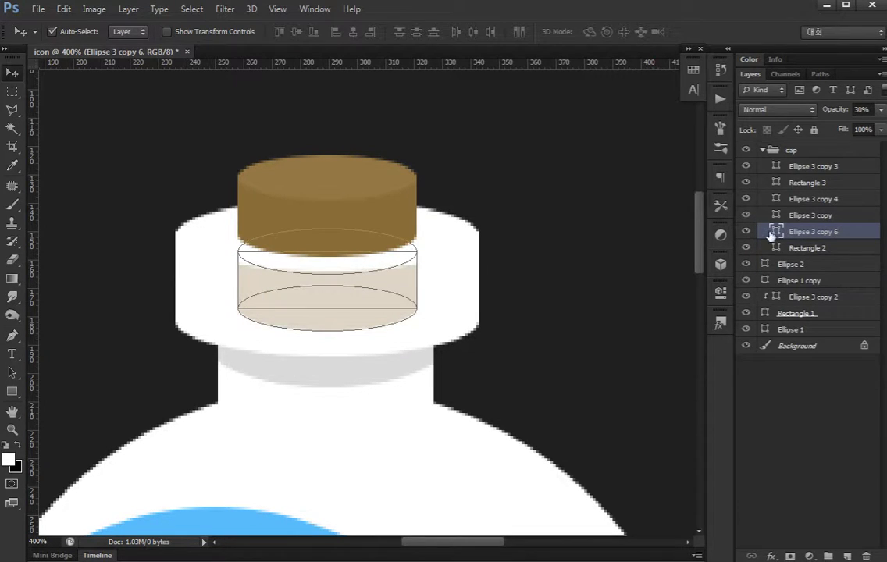
key("2")
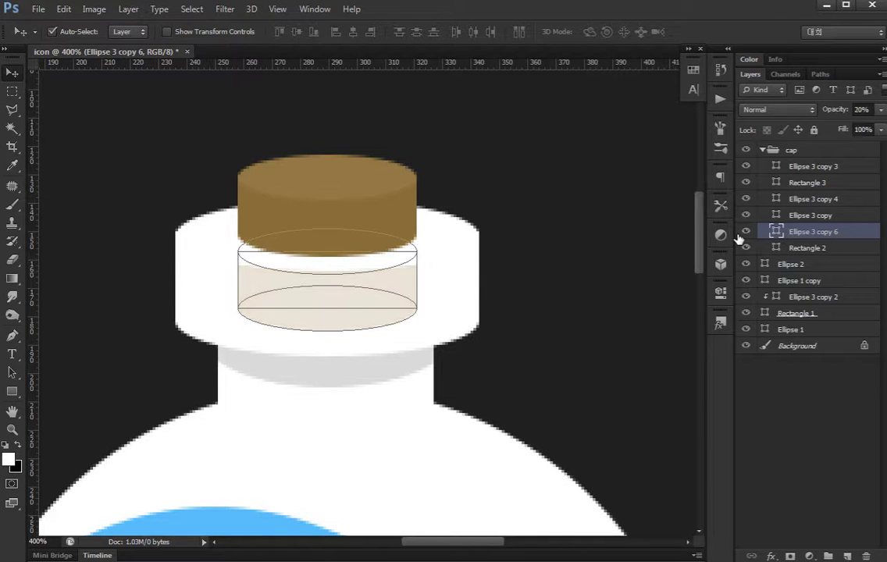
key("a")
key("v")
left_click(762, 435)
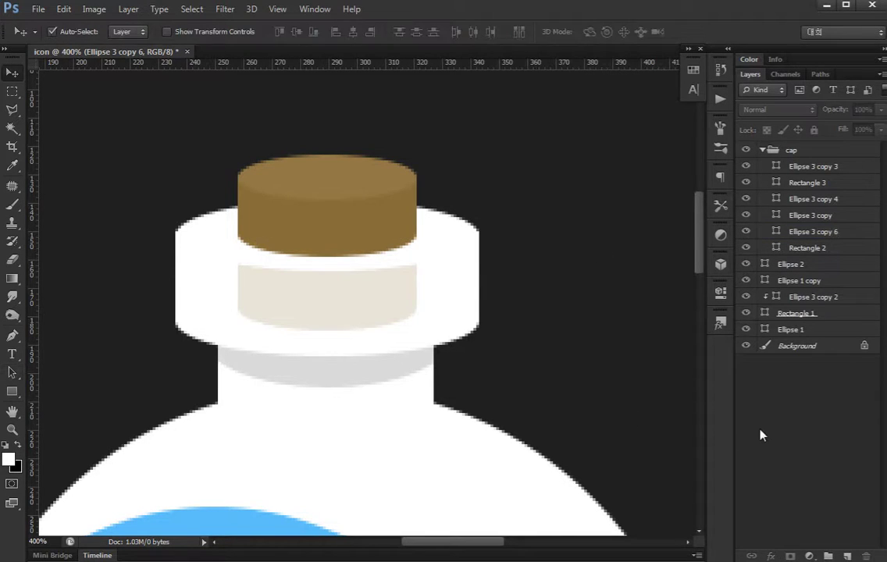
Taper the bottom of the lower cork band slightly inward
key("ctrl+1")
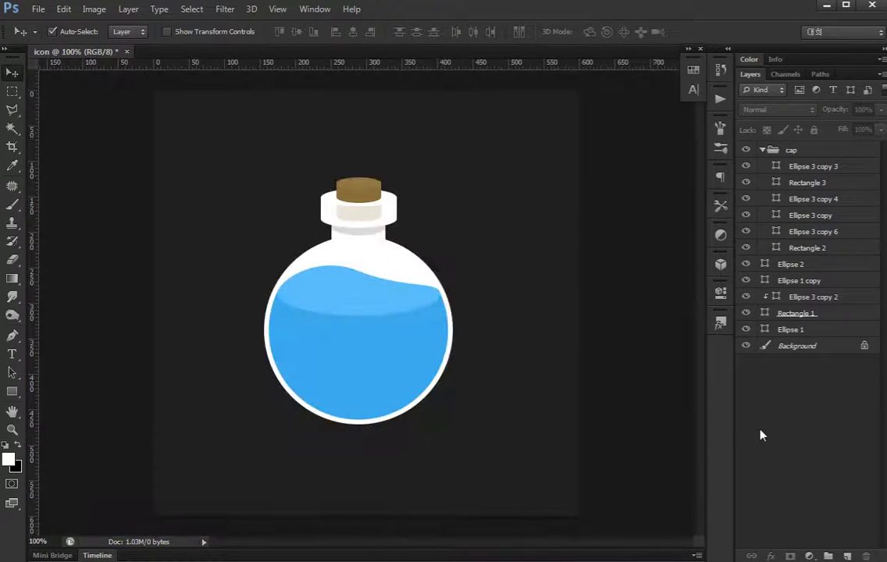
key("ctrl+plus")
key("ctrl+plus")
scroll(305, 176, "up", 5)
left_click(373, 252)
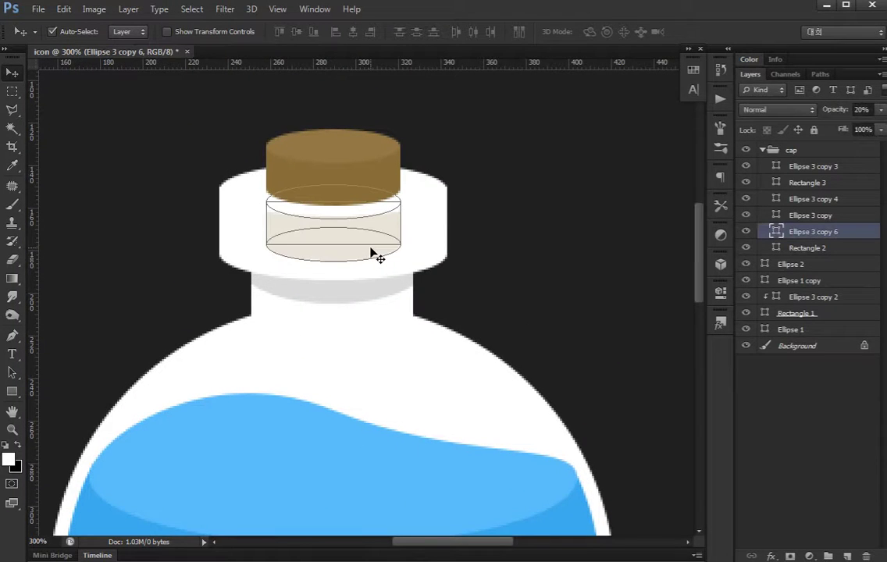
key("ctrl+plus")
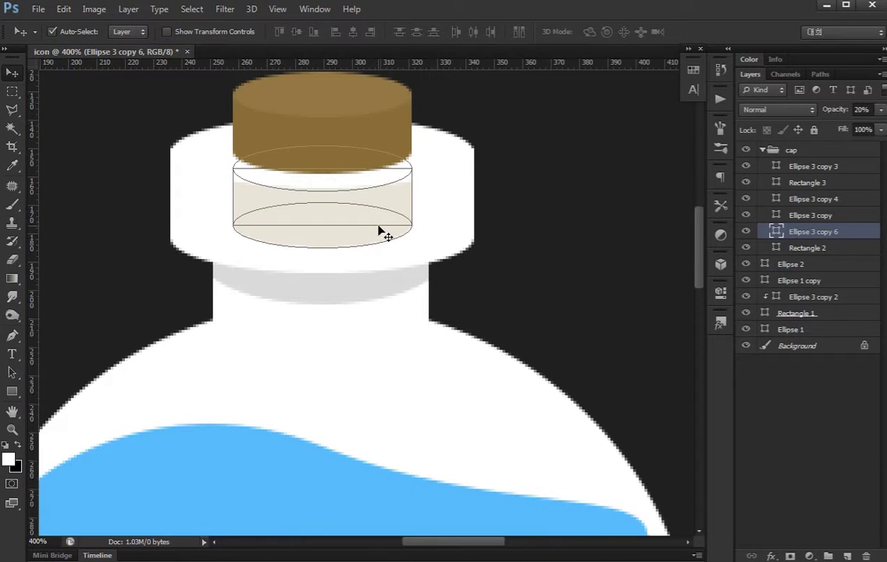
key("ctrl+t")
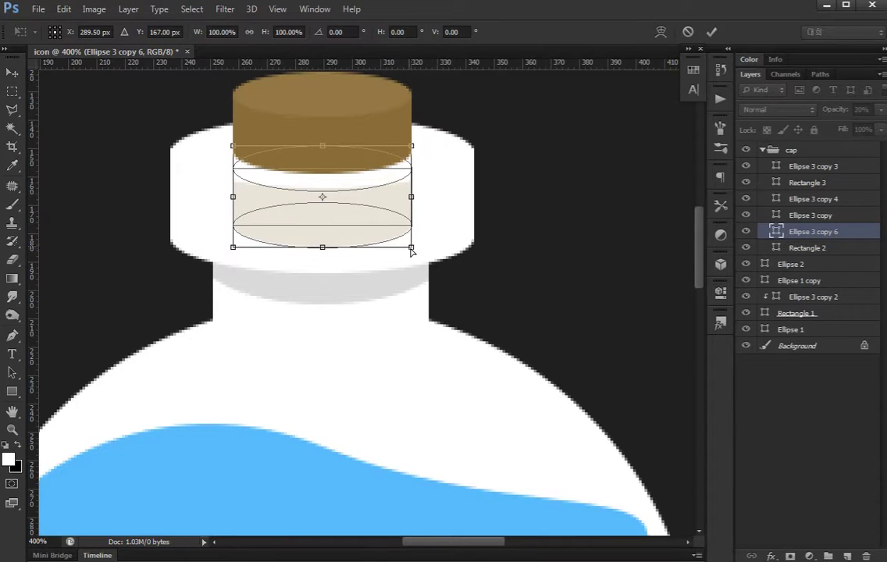
left_click_drag(410, 251, 406, 248)
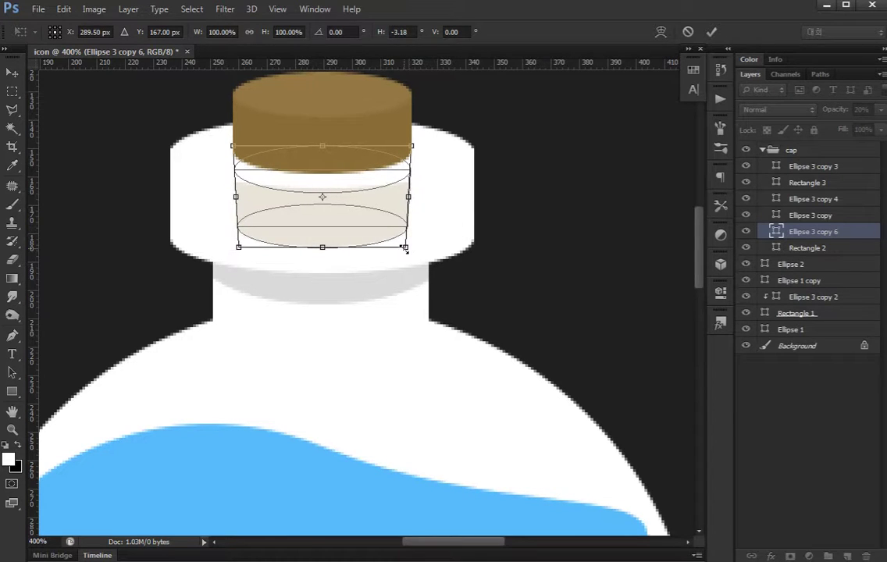
key("Return")
key("v")
left_click(799, 443)
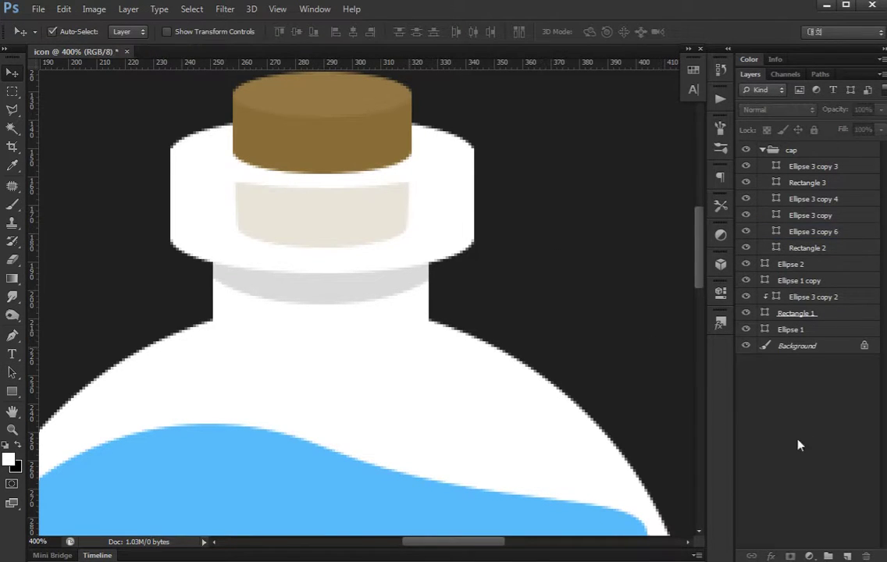
left_click_drag(393, 336, 460, 293)
key("ctrl+minus")
key("ctrl+minus")
key("ctrl+minus")
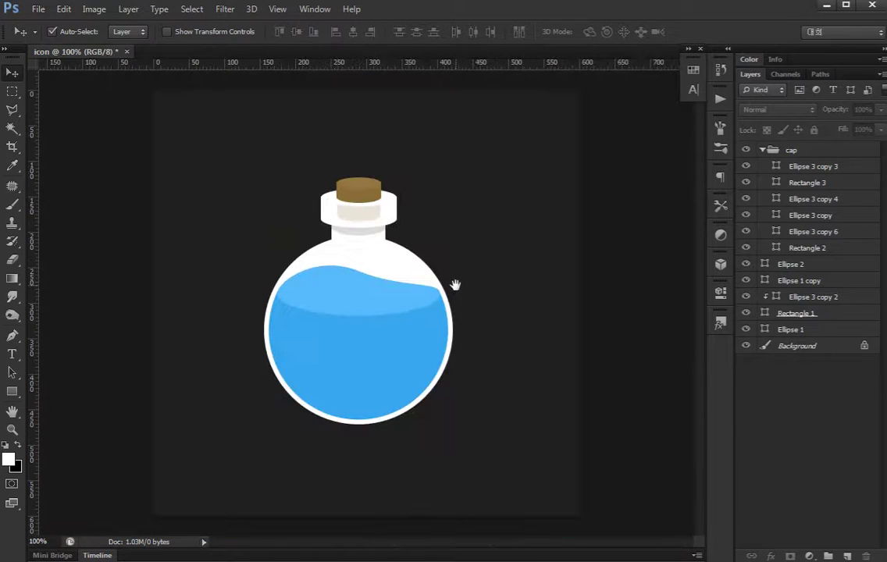
key("ctrl+plus")
Add a Gradient Overlay to Ellipse 1 copy and make its left stop purple
scroll(421, 269, "down", 3)
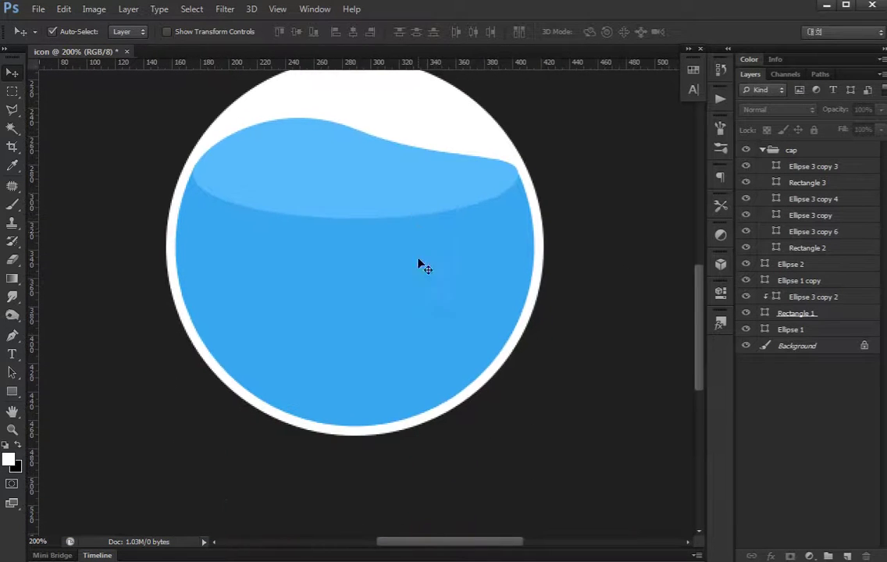
left_click(331, 346)
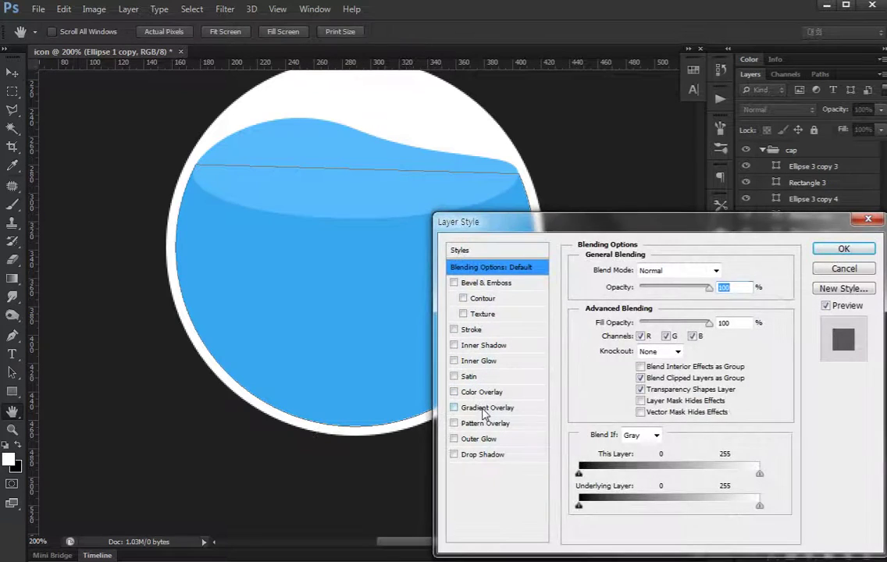
left_click(484, 408)
left_click(685, 308)
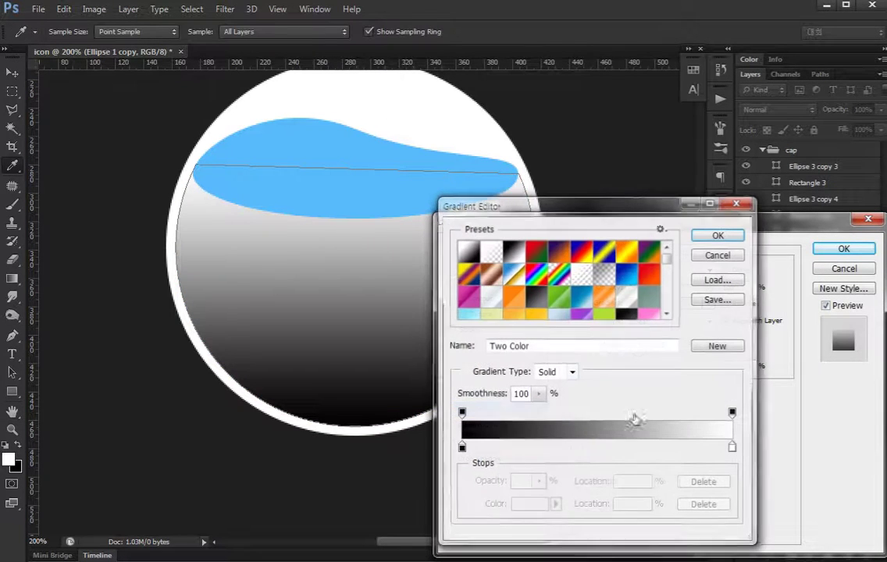
left_click(460, 449)
left_click(529, 505)
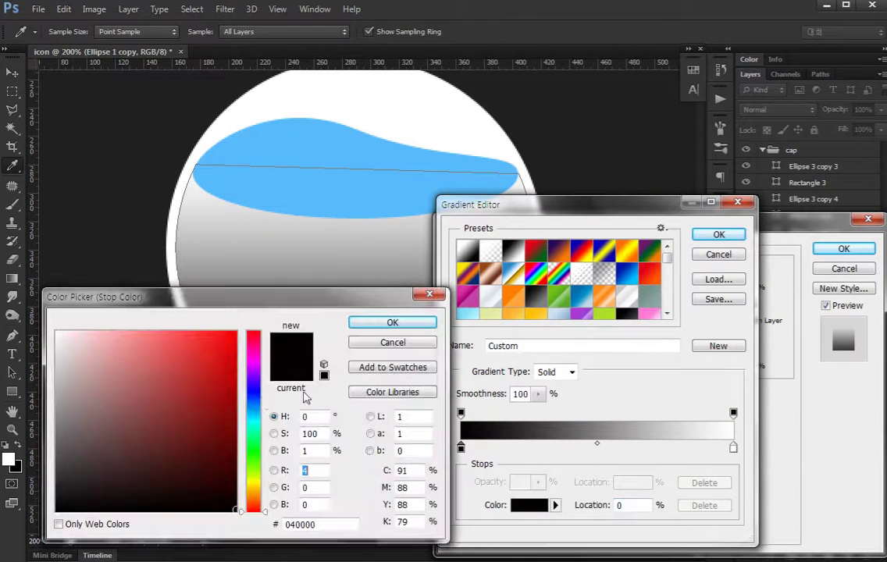
left_click(248, 388)
left_click(192, 370)
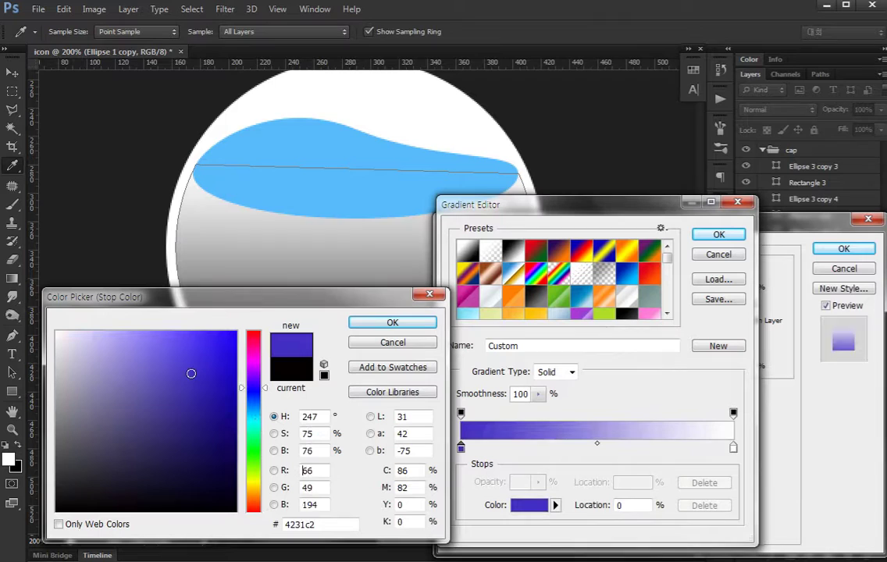
left_click(254, 381)
left_click(387, 323)
Set the gradient's right stop to a slightly darkened light blue
left_click(733, 448)
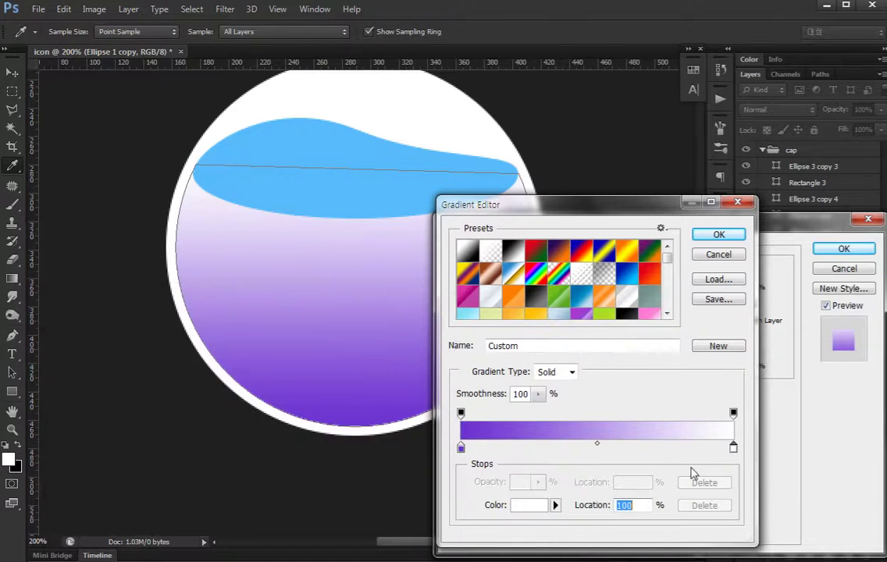
left_click(529, 505)
left_click(265, 155)
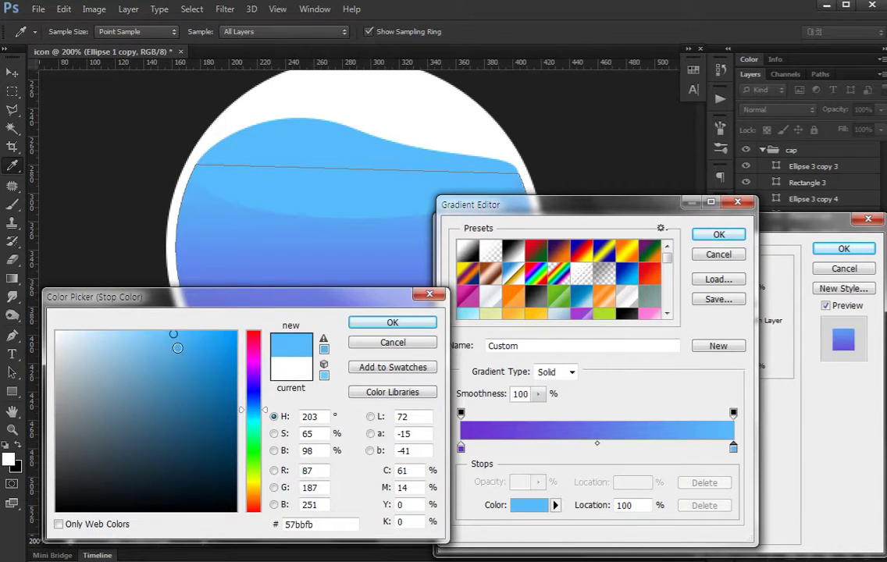
left_click(192, 344)
left_click(392, 322)
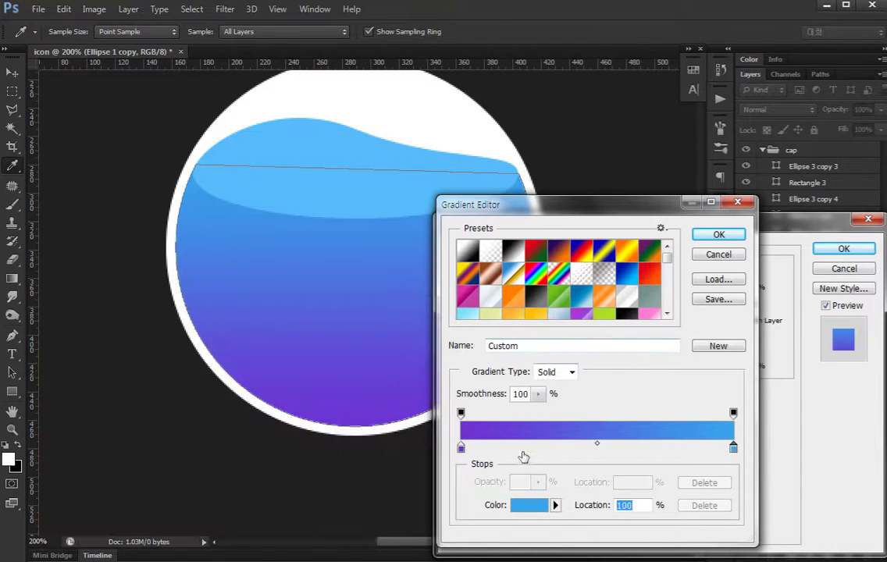
Arrange the stops as blue, purple at about 54%, and deep blue, then apply the overlay
left_click_drag(461, 450, 591, 448, "alt")
left_click_drag(733, 448, 424, 456, "alt")
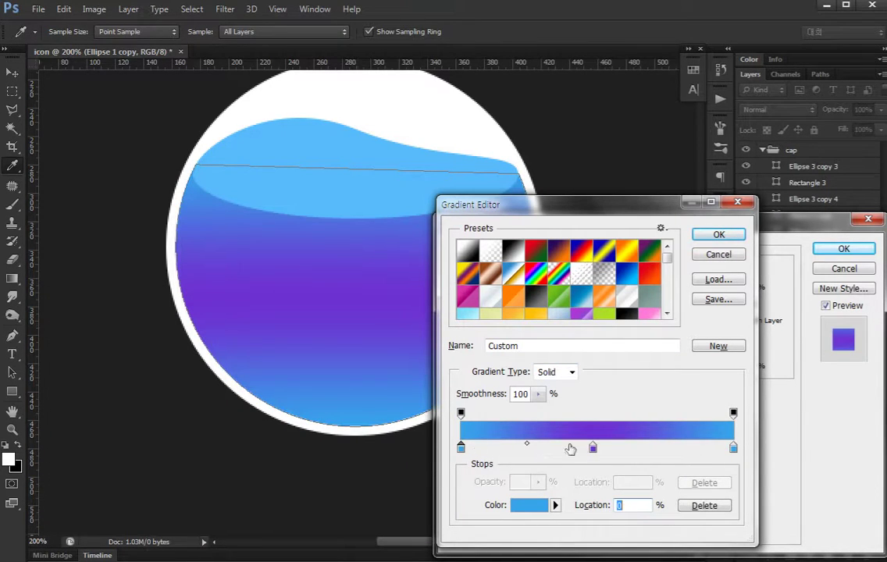
mouse_move(593, 450)
left_mouse_down()
mouse_move(609, 448)
mouse_move(595, 448)
left_mouse_up()
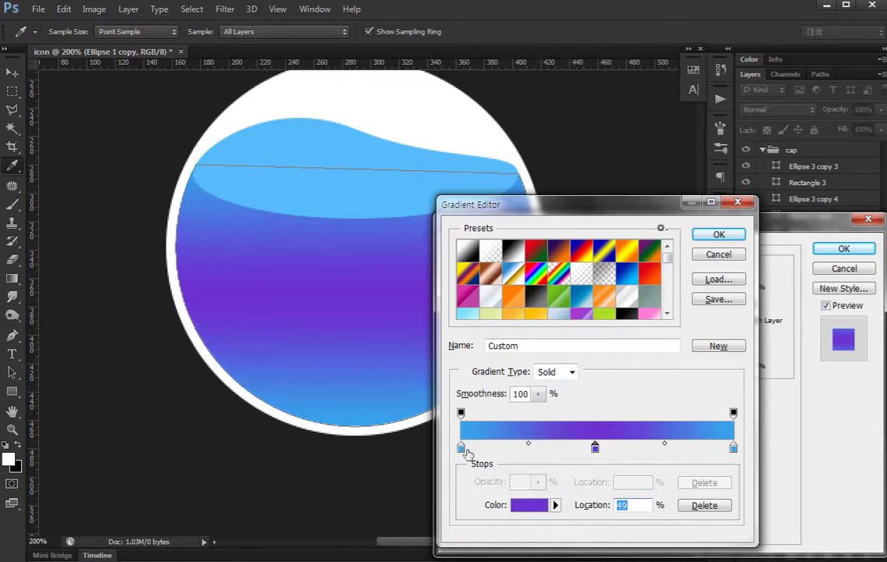
double_click(461, 448)
left_click_drag(257, 409, 261, 390)
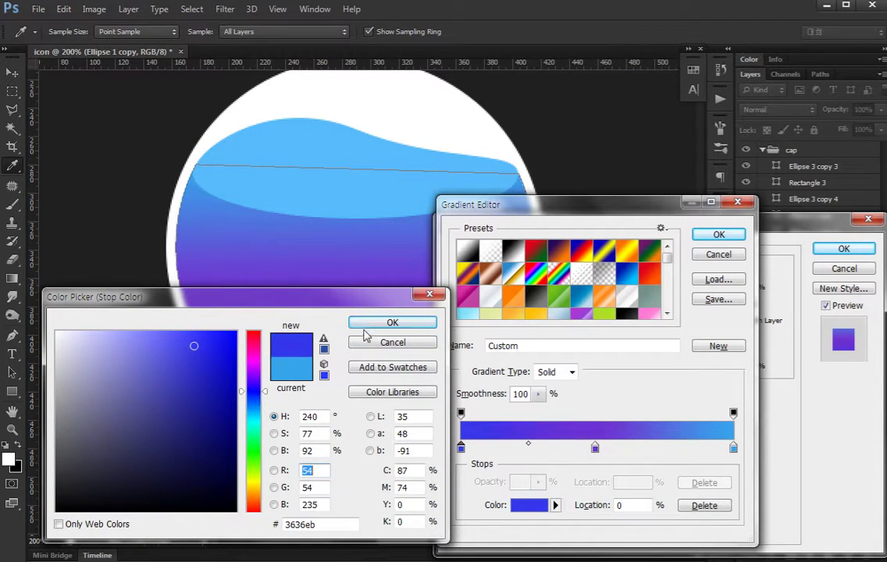
left_click(369, 324)
left_click(715, 238)
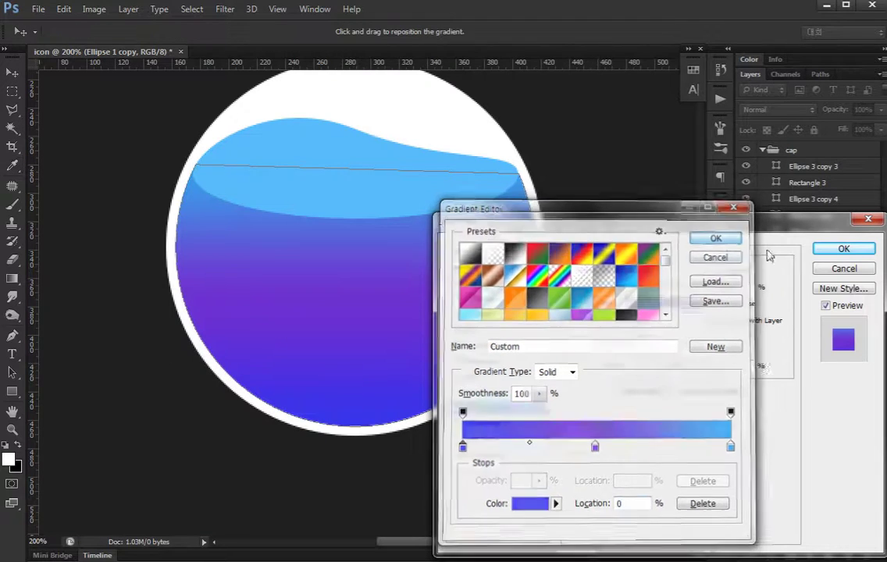
left_click(842, 248)
Fill a new layer with white inside the liquid's round outline
scroll(437, 290, "up", 5)
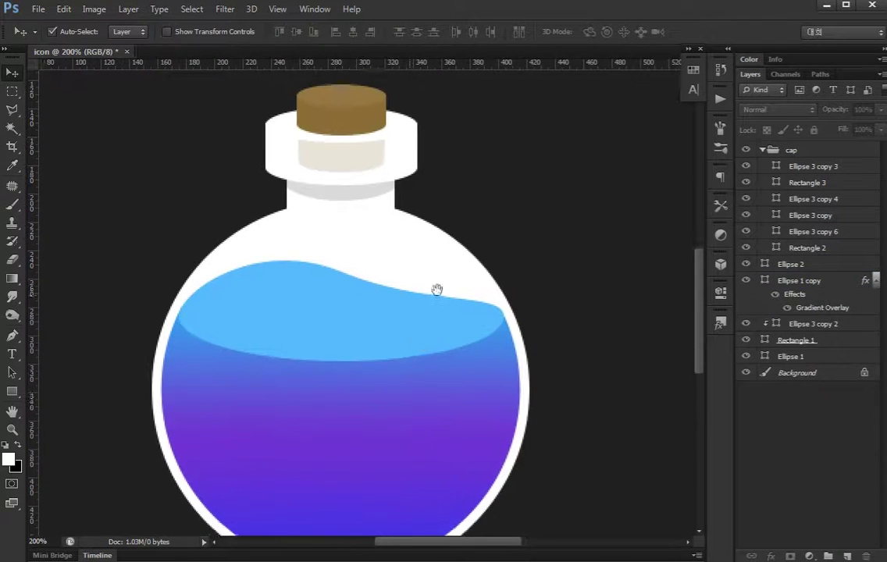
scroll(437, 289, "down", 4)
left_click(406, 380)
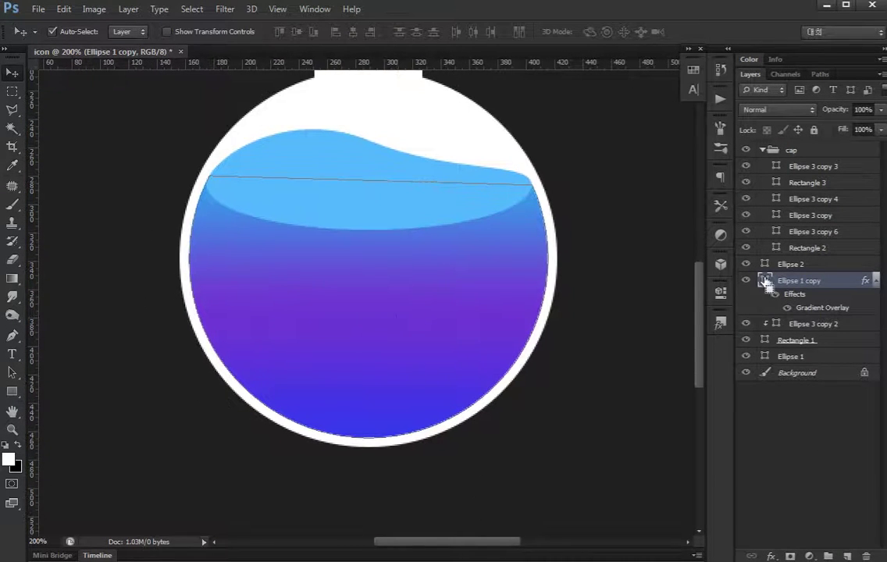
left_click(764, 281, "ctrl")
key("ctrl+shift+alt+n")
key("alt+BackSpace")
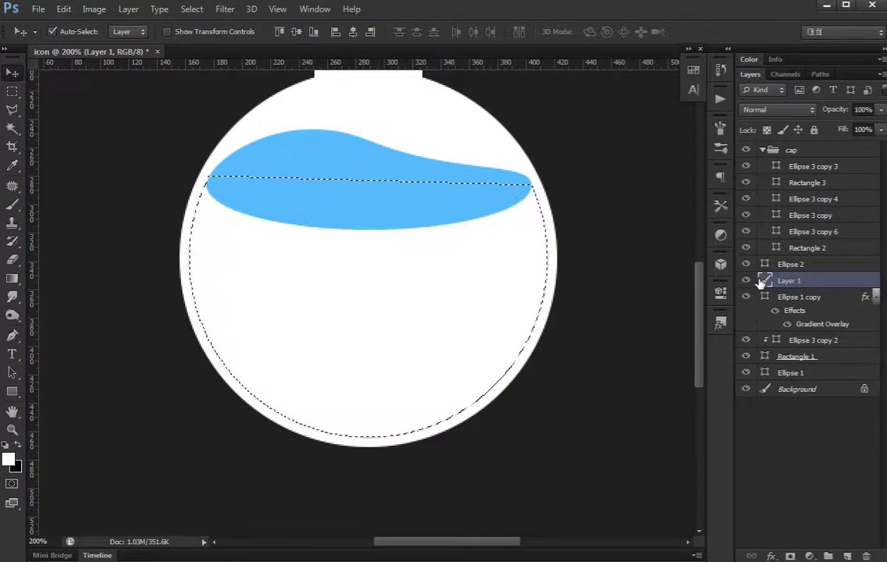
key("ctrl+d")
Erase the centre of the white fill with a soft 170 px eraser
key("e")
right_click(209, 204)
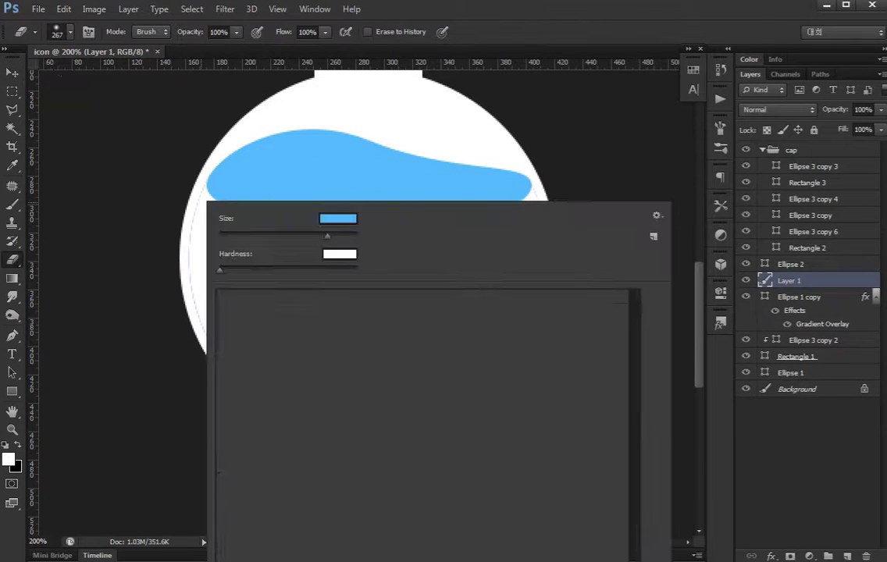
left_click(331, 218)
type("170")
key("Return")
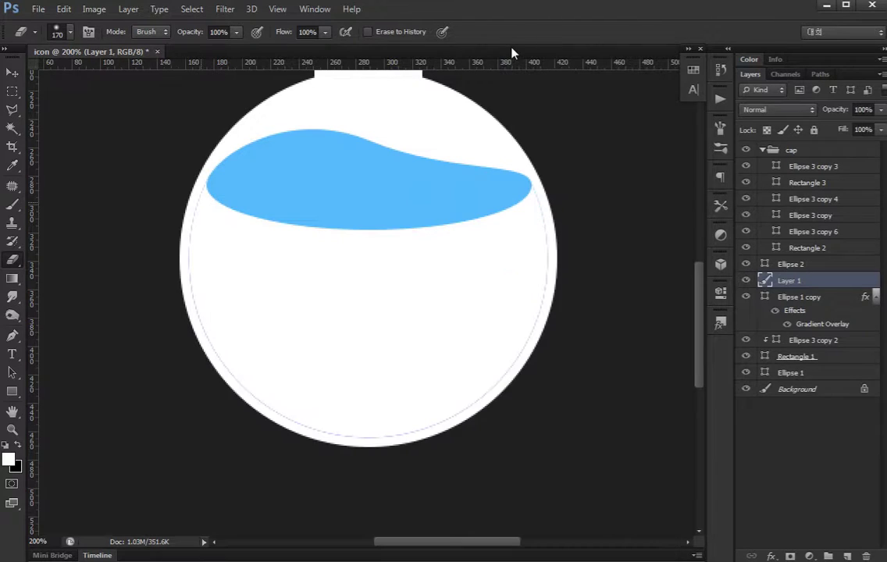
key("F5")
key("F5")
left_click_drag(291, 194, 177, 143)
key("ctrl+z")
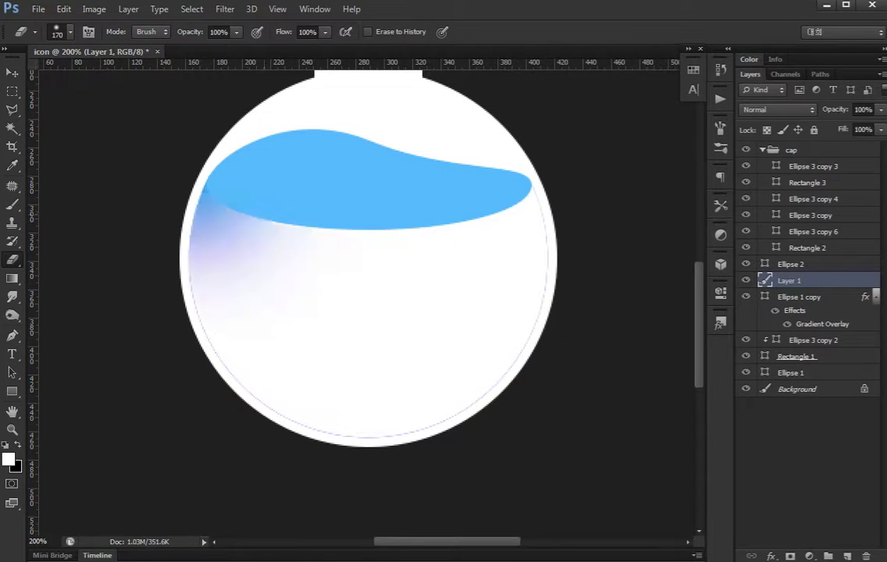
key("ctrl+z")
key("ctrl+z")
key("ctrl+z")
key("ctrl+z")
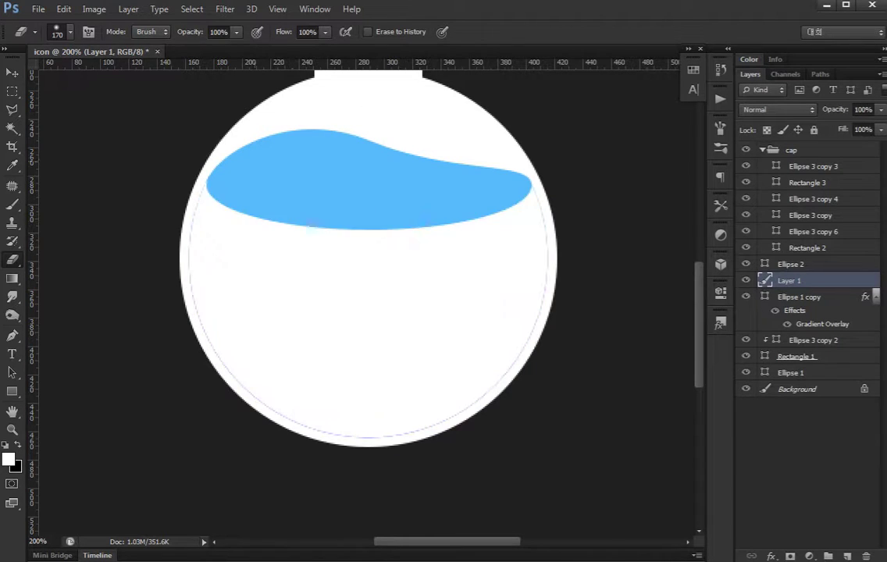
key("ctrl+z")
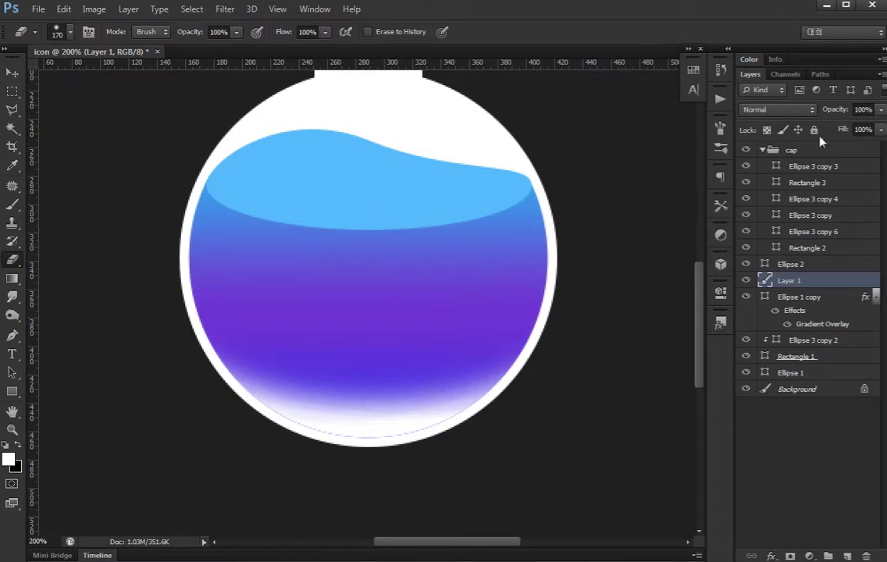
Set the white glow layer's blend mode to Overlay
key("v")
left_click(780, 109)
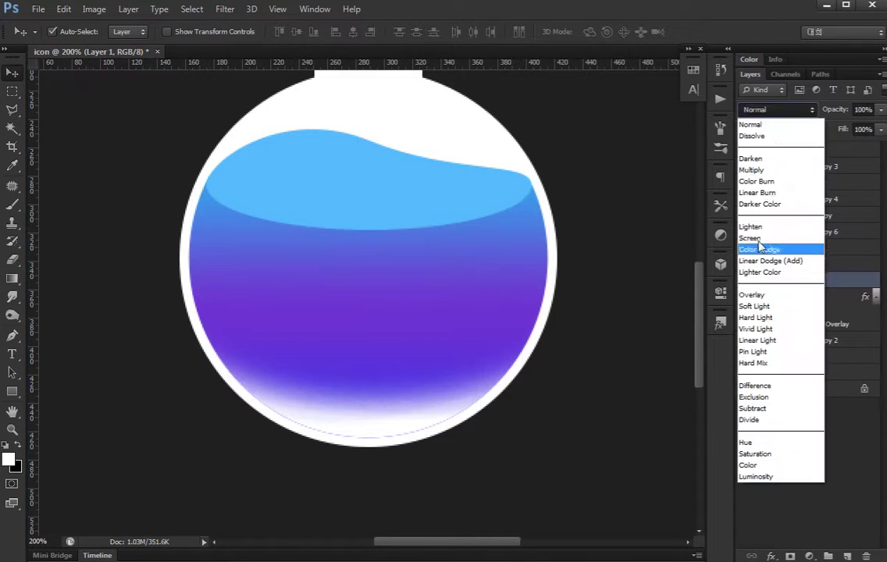
left_click(757, 293)
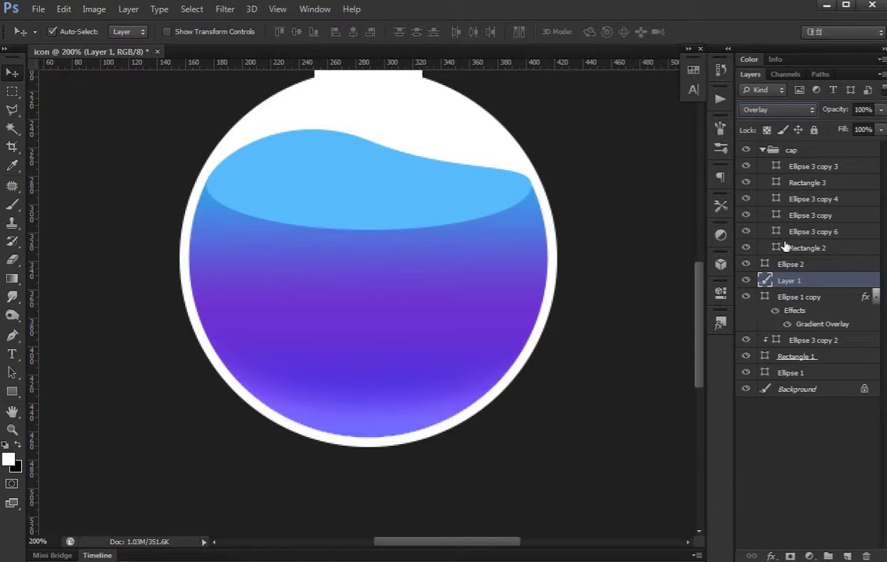
left_click(775, 113)
left_click(678, 380)
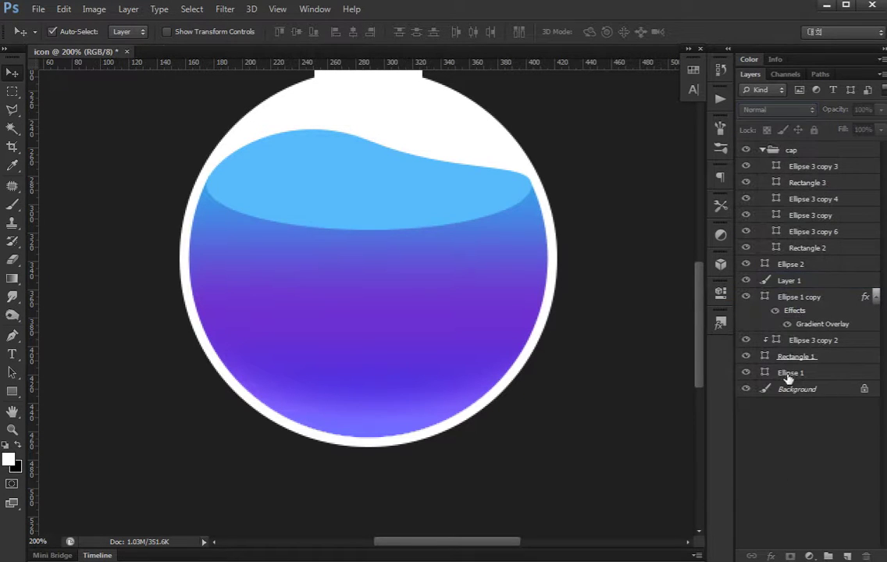
Colorize Layer 1 with Hue/Saturation, trying hues with saturation up to 100 and adjusted lightness
left_click(820, 281)
key("i")
key("ctrl+u")
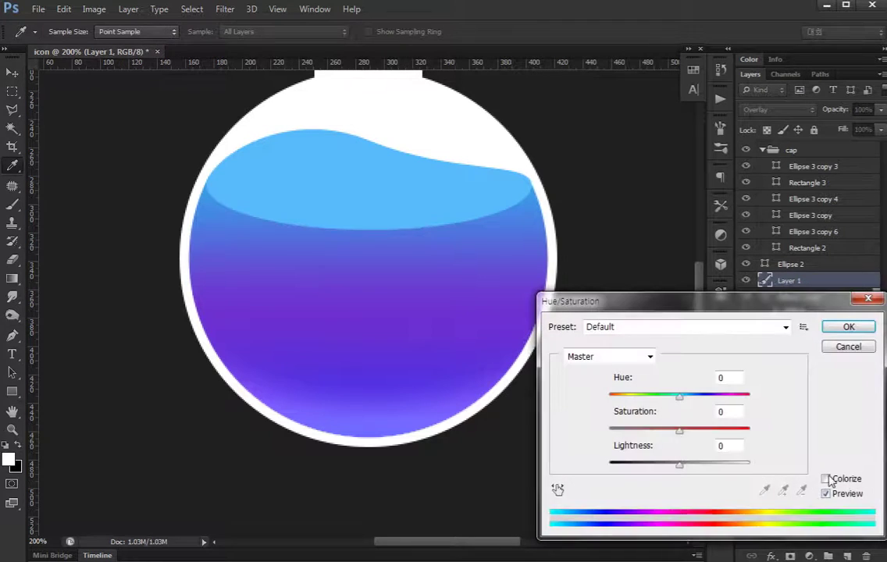
left_click(825, 479)
left_click_drag(625, 394, 652, 400)
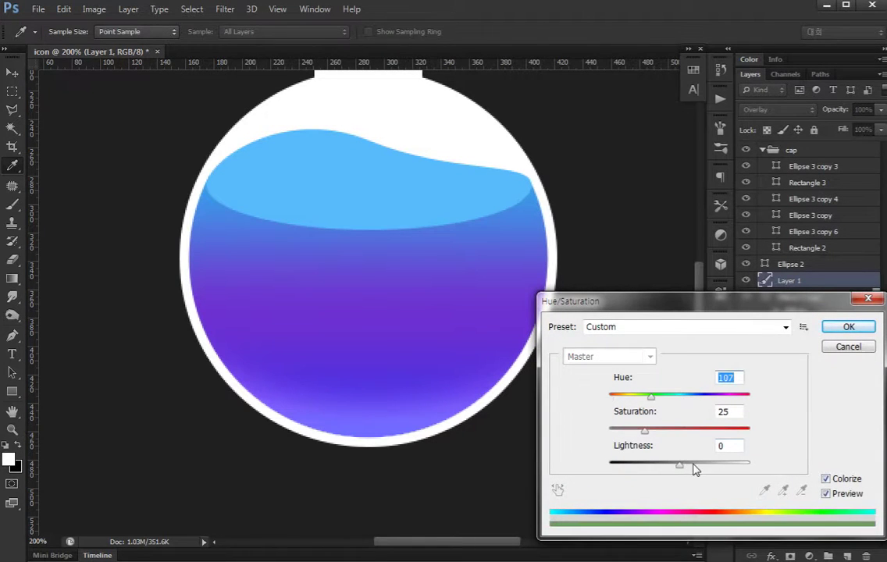
left_click_drag(687, 468, 652, 465)
left_click_drag(645, 430, 731, 430)
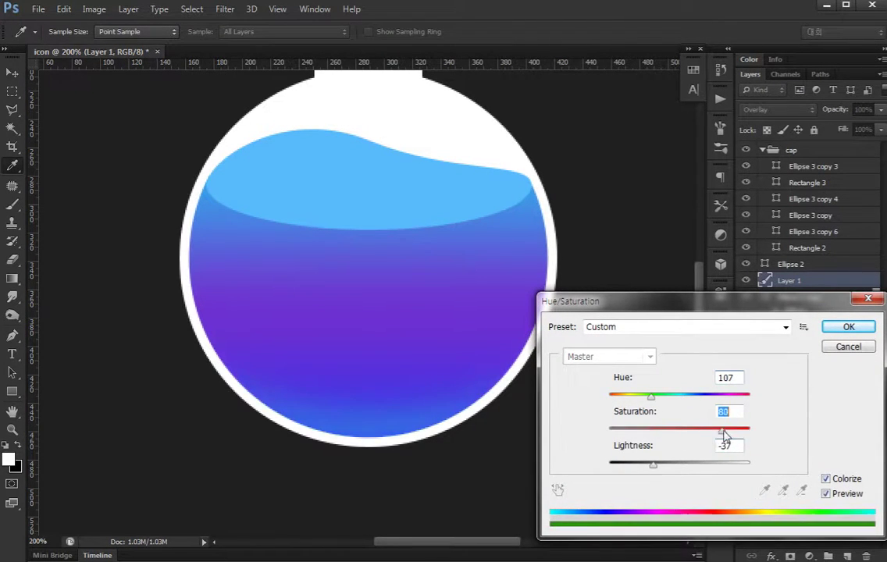
mouse_move(656, 403)
left_mouse_down()
mouse_move(673, 400)
mouse_move(643, 395)
mouse_move(697, 396)
mouse_move(683, 396)
left_mouse_up()
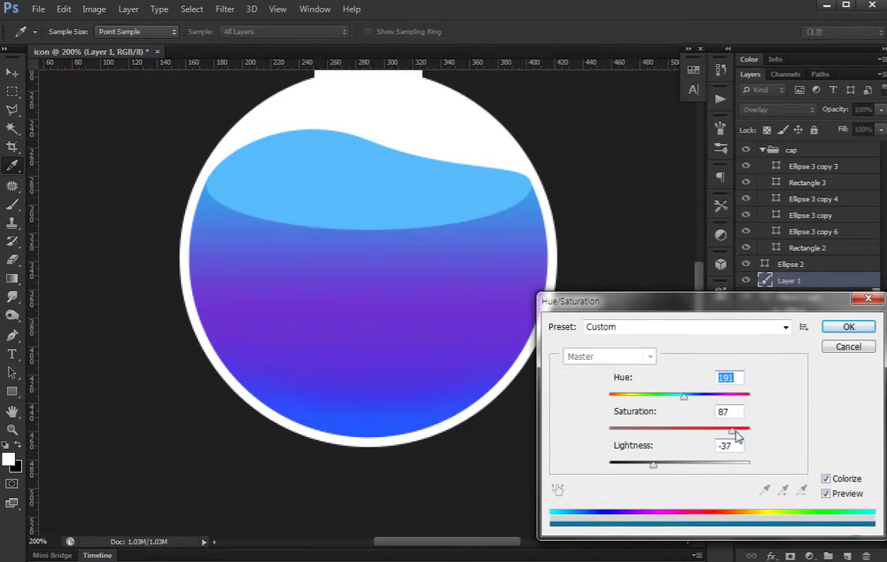
left_click_drag(736, 438, 751, 430)
mouse_move(652, 464)
left_mouse_down()
mouse_move(671, 466)
mouse_move(639, 467)
mouse_move(654, 467)
left_mouse_up()
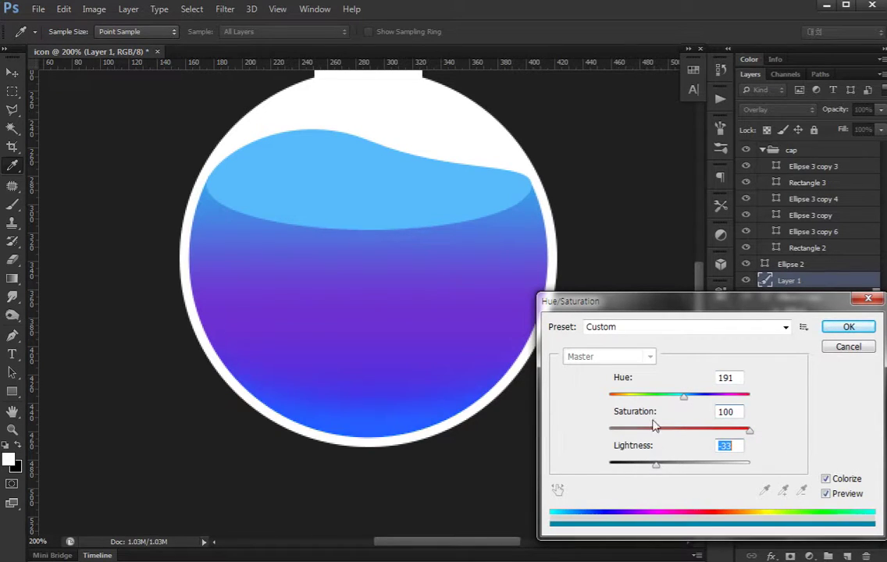
left_click_drag(681, 397, 639, 397)
mouse_move(647, 402)
left_mouse_down()
mouse_move(665, 406)
mouse_move(636, 399)
left_mouse_up()
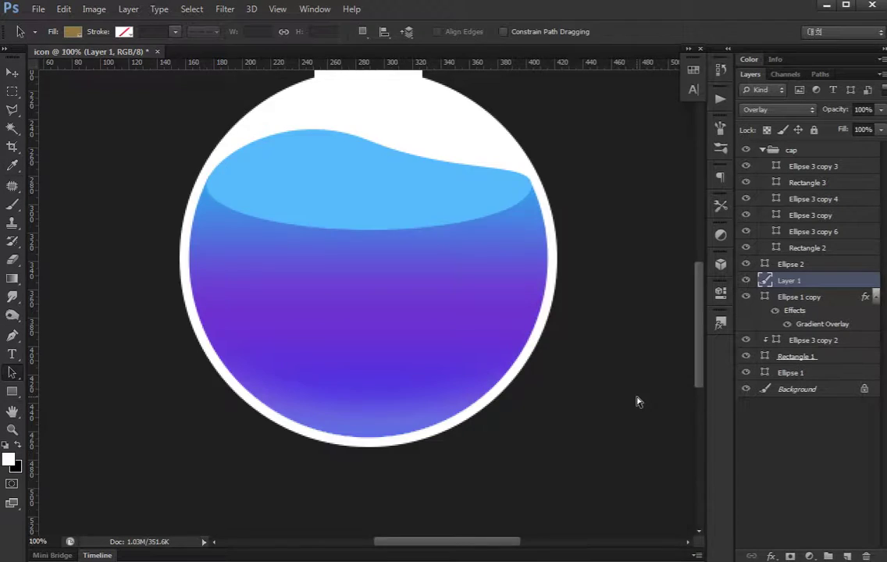
Raise the Ellipse 1 copy gradient overlay scale to 128%
key("ctrl+minus")
key("ctrl+plus")
key("ctrl+plus")
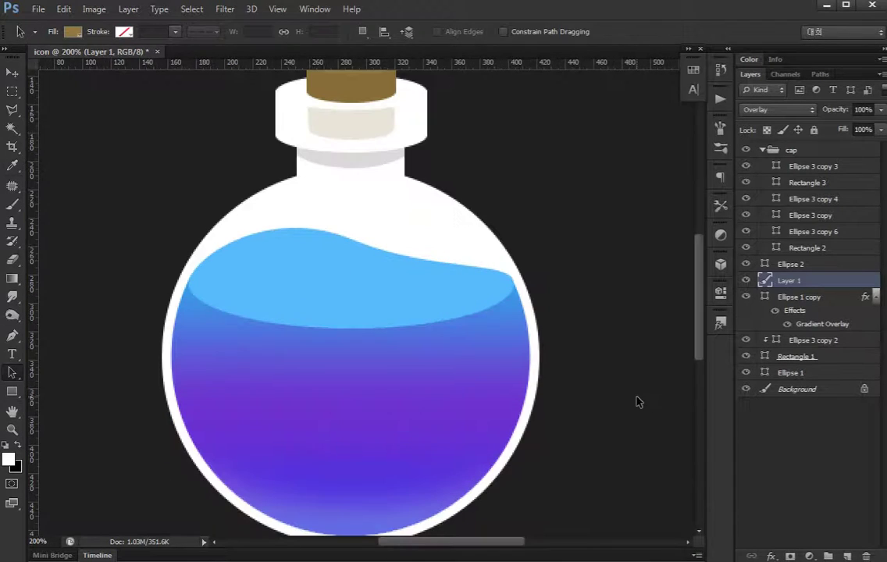
key("v")
left_click(794, 463)
left_click(515, 410)
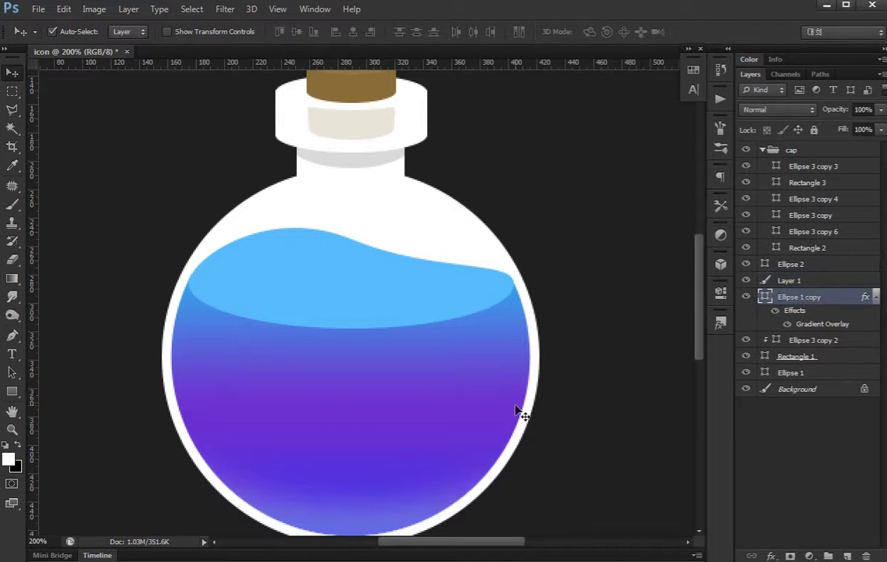
double_click(834, 323)
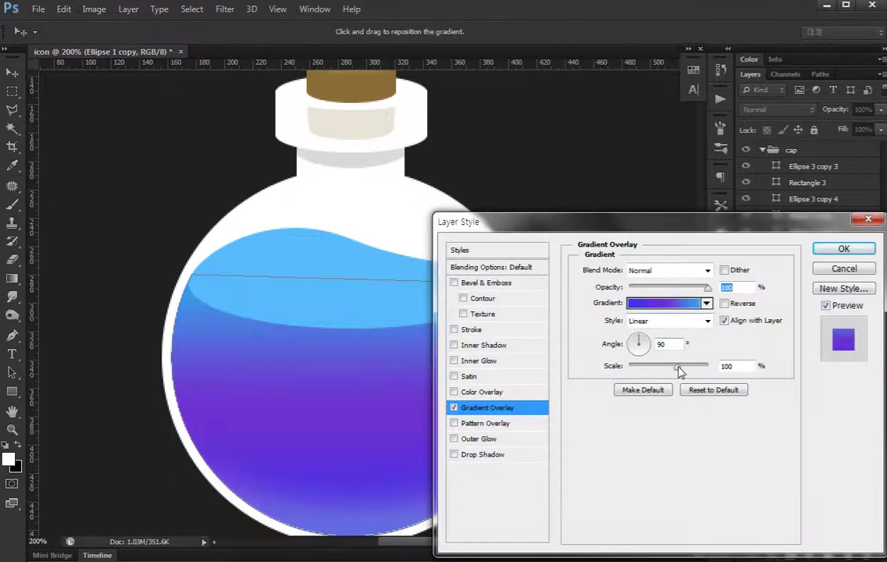
left_click_drag(678, 367, 706, 367)
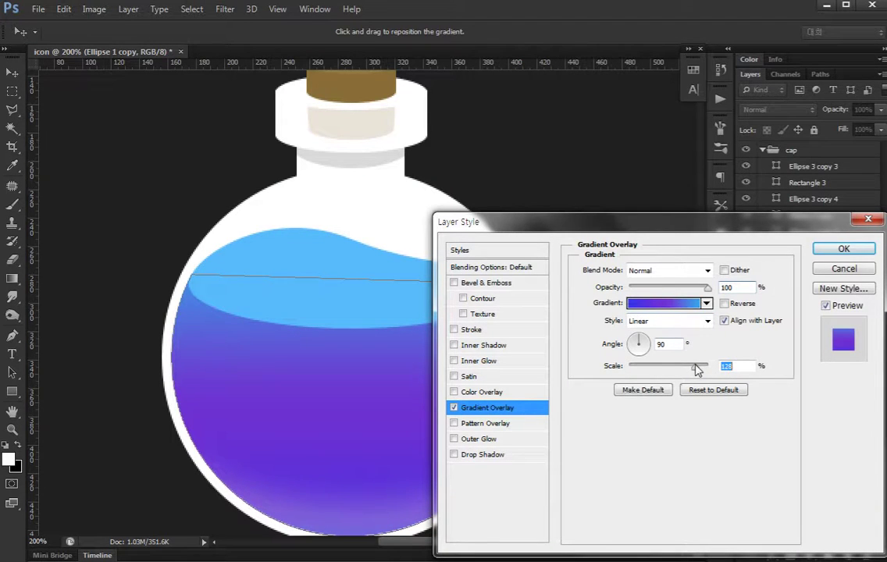
left_click(828, 249)
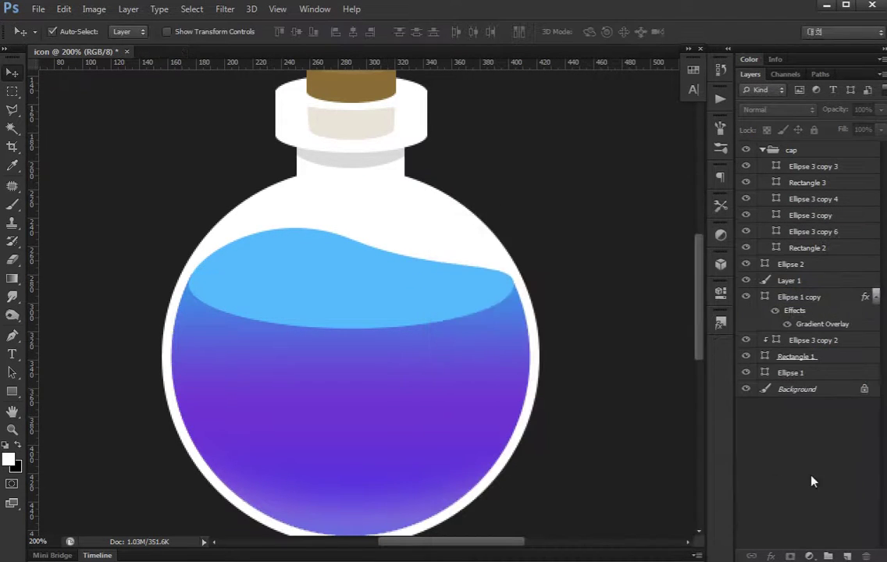
left_click_drag(488, 365, 503, 312)
left_click(377, 244)
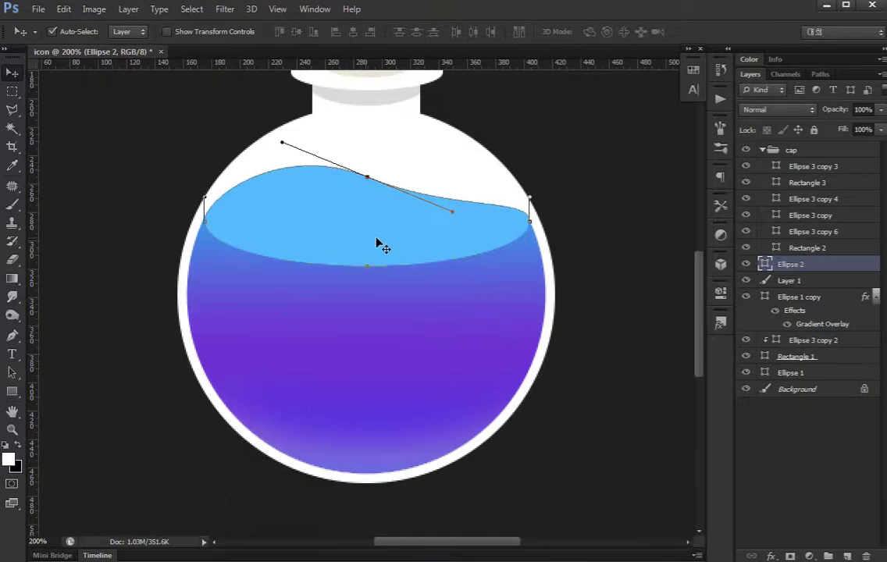
Add a Gradient Overlay to Ellipse 2 and make its left stop bright blue
double_click(827, 270)
left_click(468, 407)
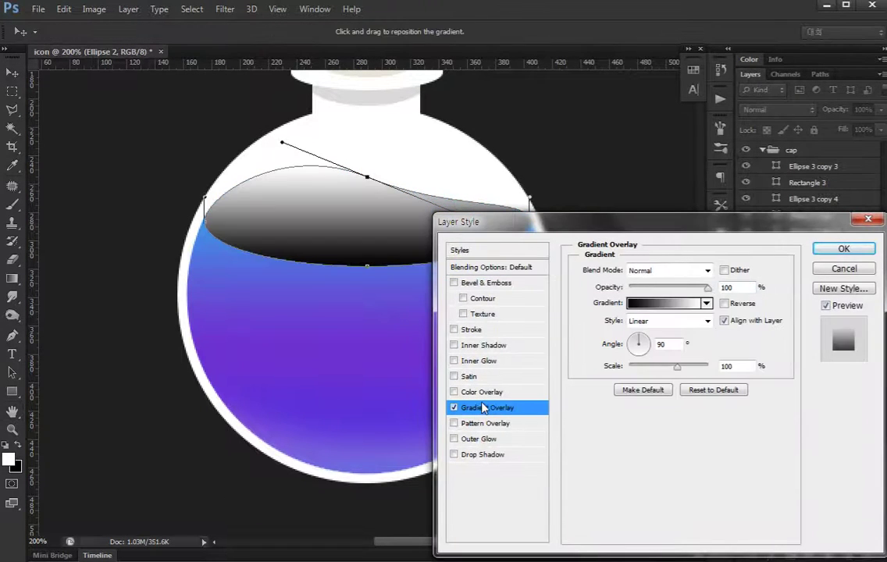
left_click(664, 303)
left_click(460, 448)
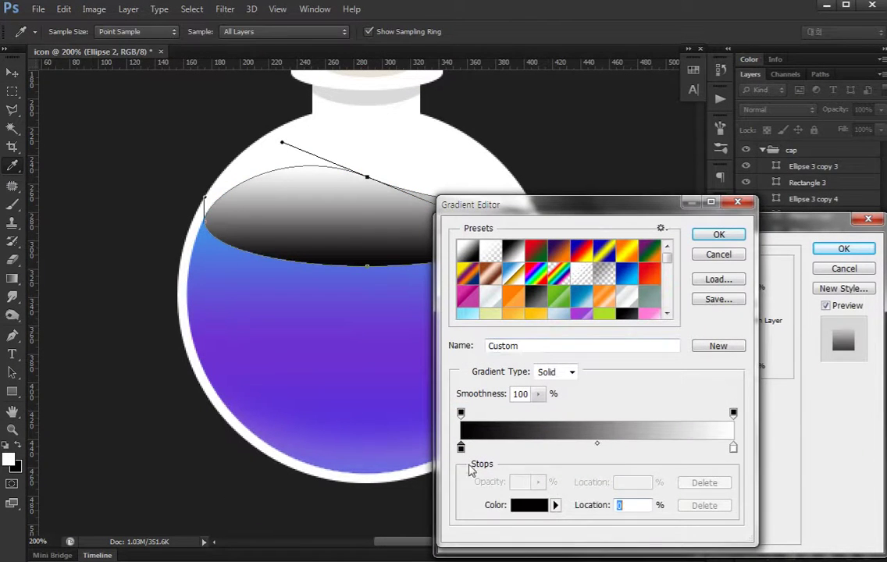
left_click_drag(258, 432, 255, 405)
left_click(206, 359)
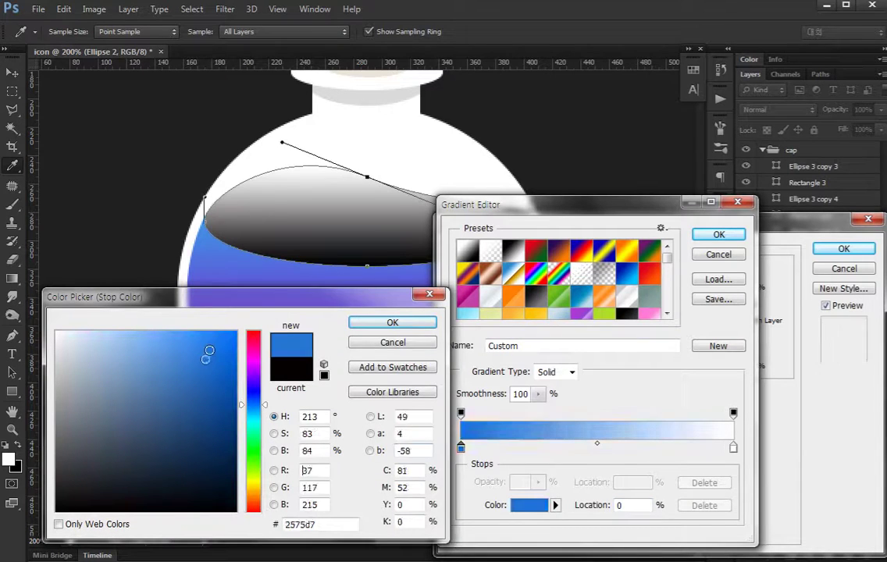
left_click(236, 330)
left_click(433, 323)
Give the gradient a blue right stop and a vivid purple middle stop, and enlarge its scale
left_click(733, 448)
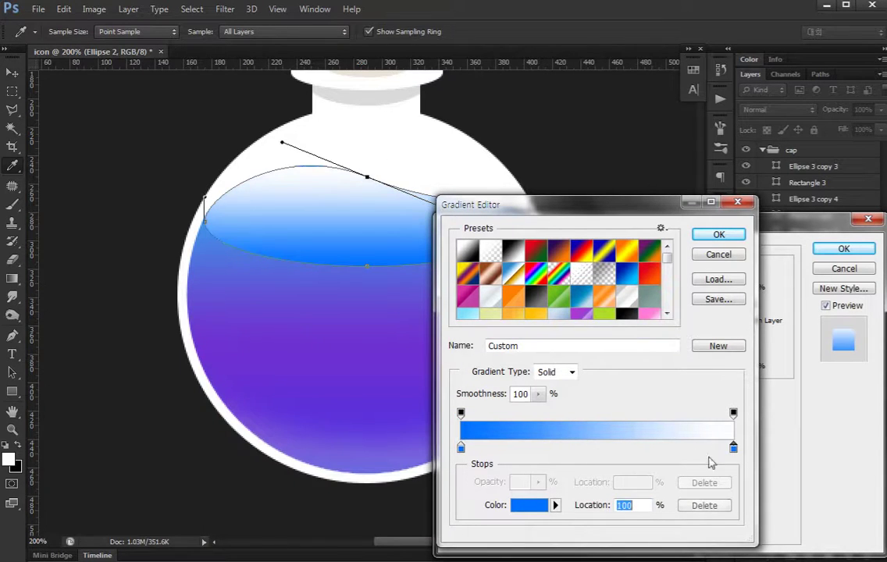
left_click(515, 506)
left_click(383, 345)
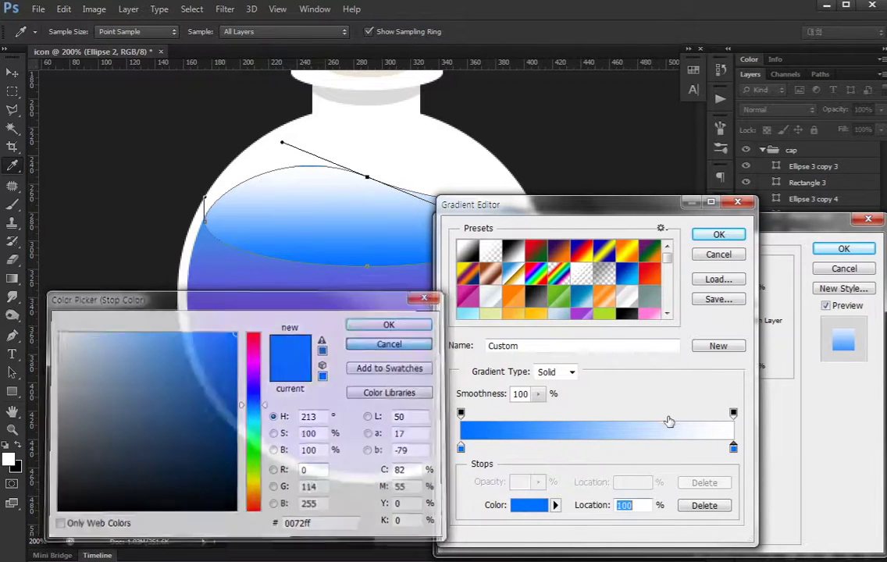
left_click(686, 449)
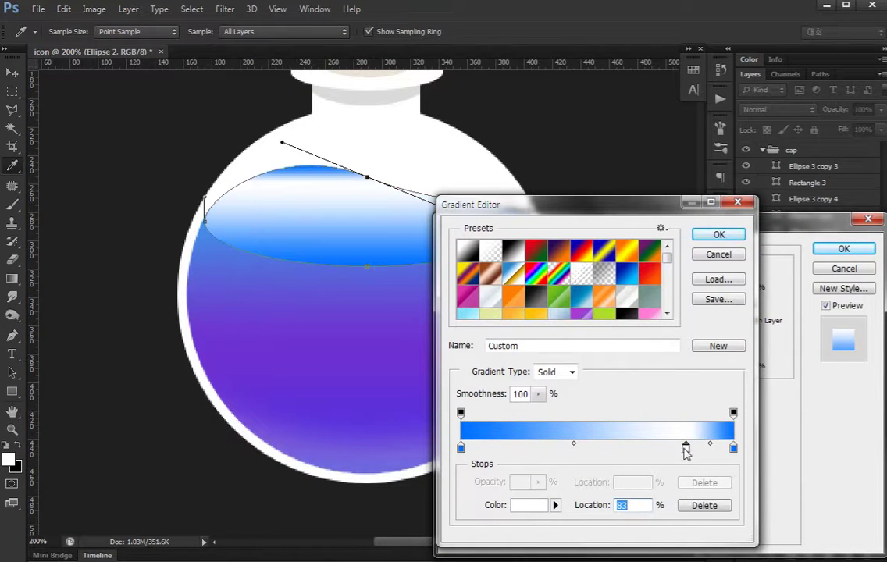
left_click_drag(685, 449, 590, 450)
left_click(527, 505)
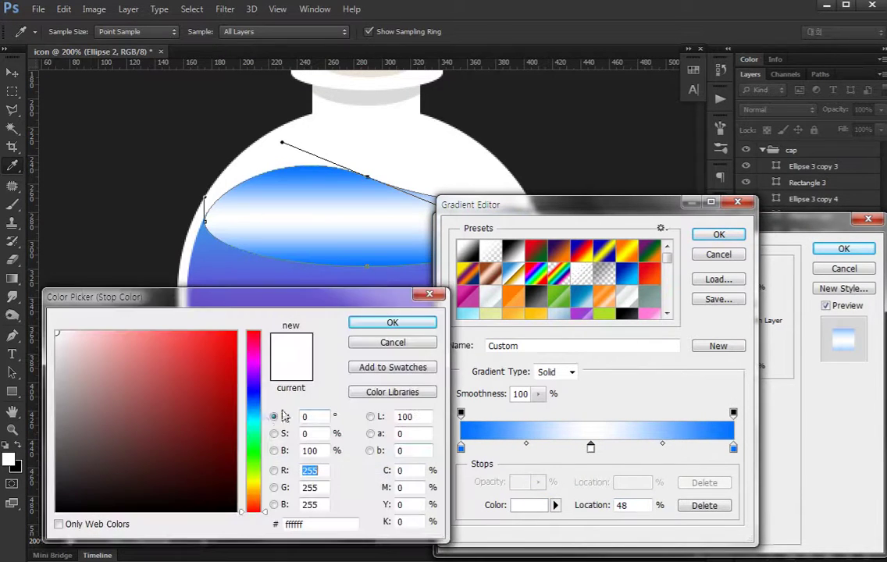
left_click(252, 379)
mouse_move(215, 369)
left_mouse_down()
mouse_move(224, 312)
mouse_move(212, 331)
left_mouse_up()
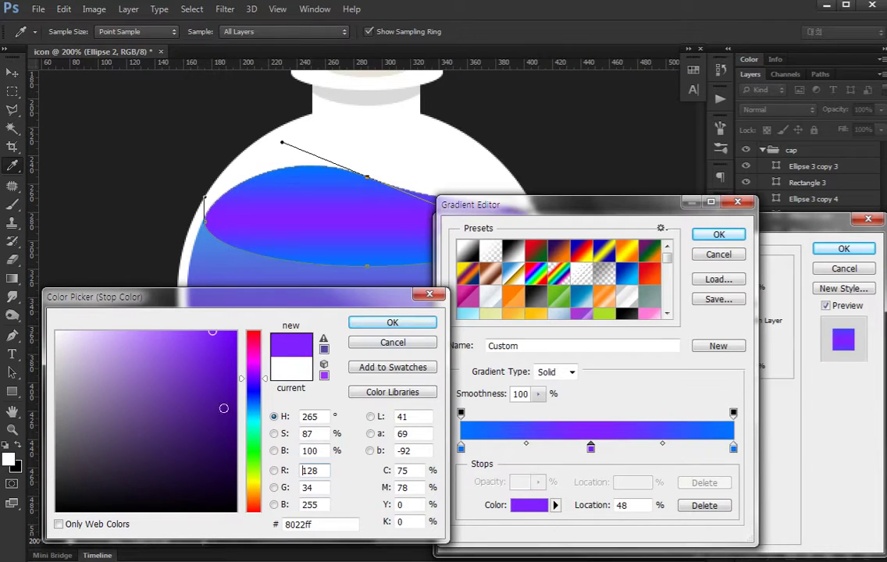
left_click(392, 322)
left_click(718, 234)
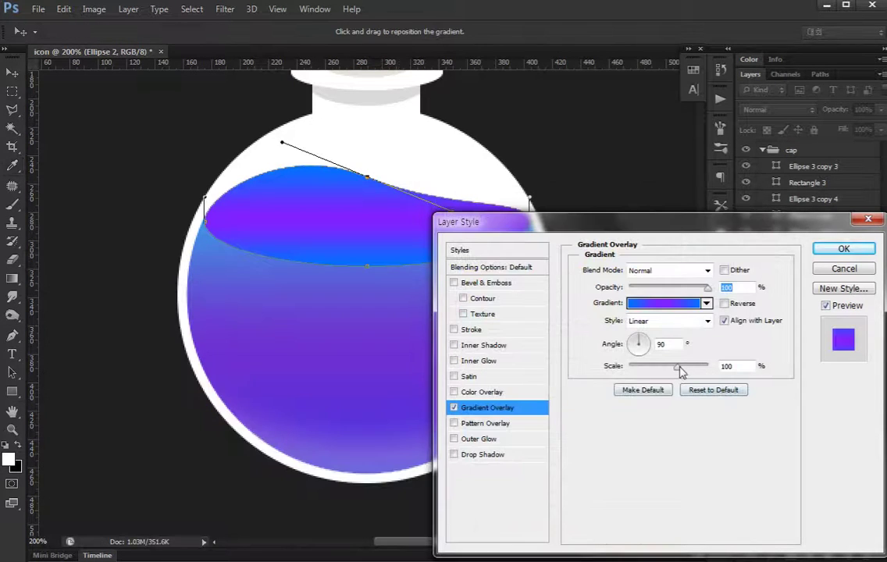
left_click_drag(679, 366, 709, 367)
Rework the gradient to run from light blue #4d9dff to purple #8022ff at the right end
left_click(663, 302)
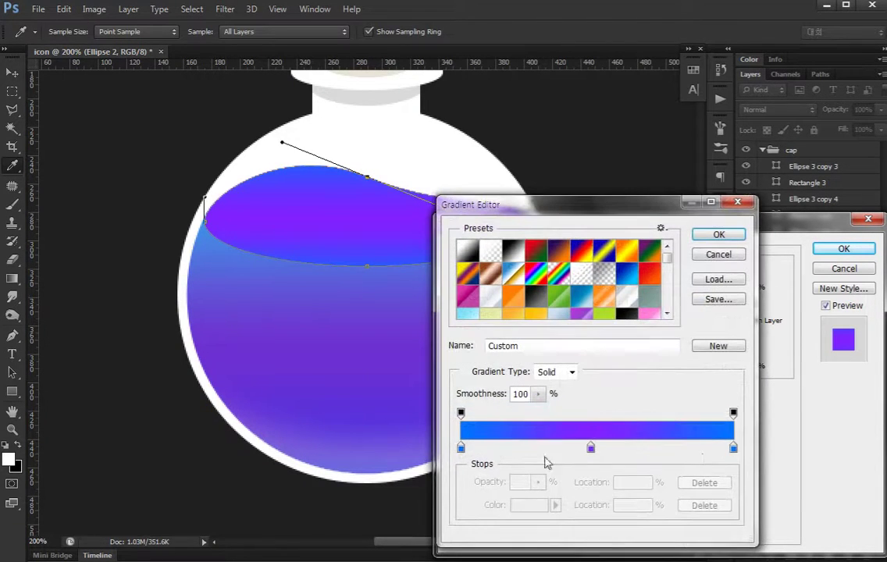
left_click_drag(730, 451, 739, 531)
left_click(631, 451)
left_click_drag(631, 448, 606, 483)
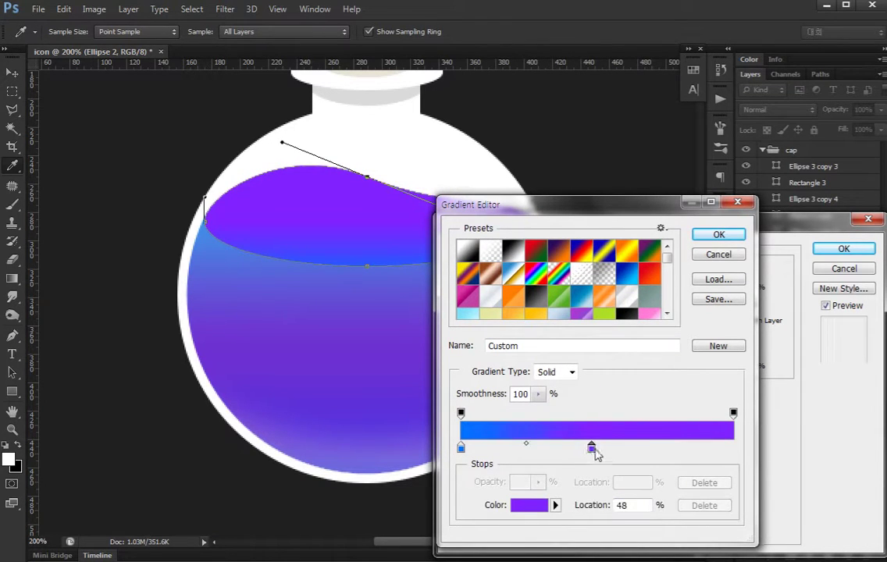
left_click_drag(590, 448, 649, 448)
double_click(460, 451)
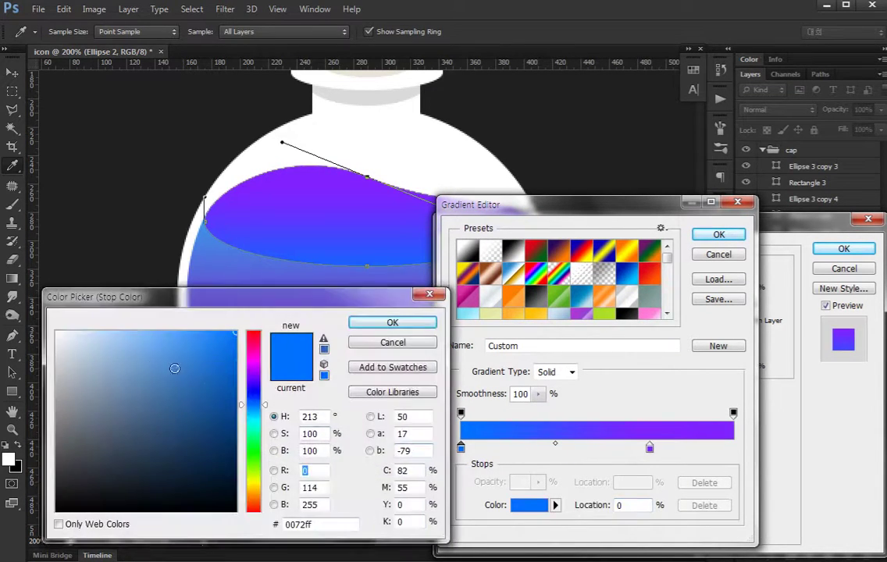
left_click_drag(192, 337, 172, 317)
mouse_move(176, 354)
left_mouse_down()
mouse_move(144, 328)
mouse_move(184, 317)
left_mouse_up()
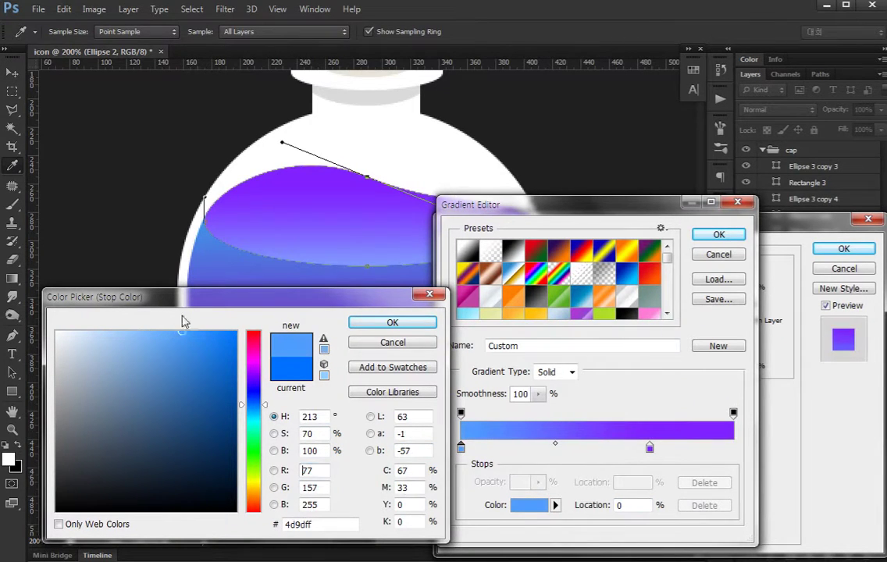
left_click(392, 328)
left_click_drag(650, 450, 733, 448)
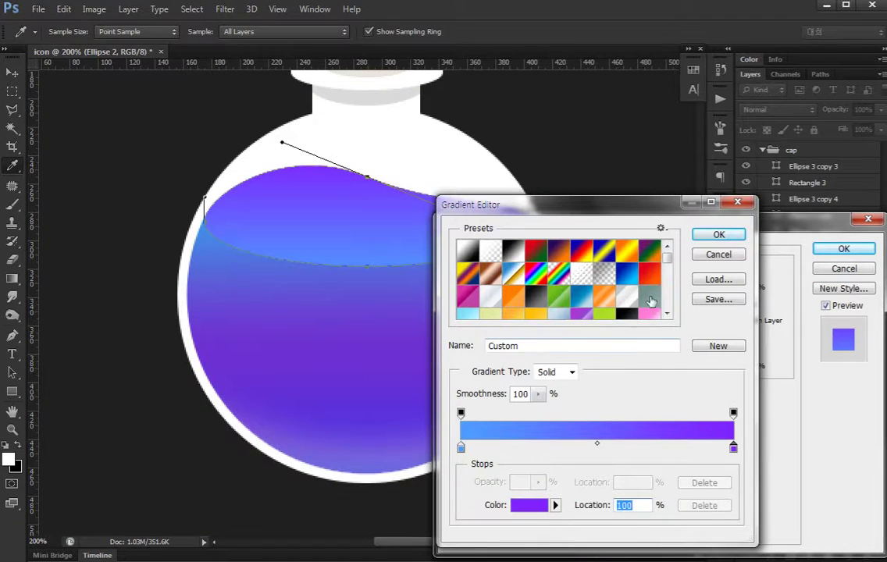
left_click(718, 234)
left_click(829, 252)
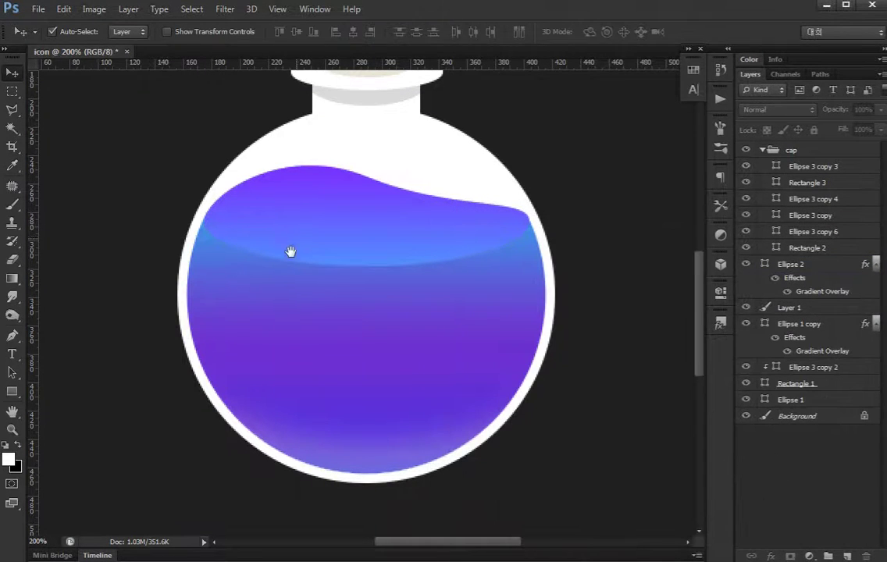
Make a thin white rim line on Layer 2 using the Ellipse 2 shape, nudged up and deleted
left_click(764, 263, "ctrl")
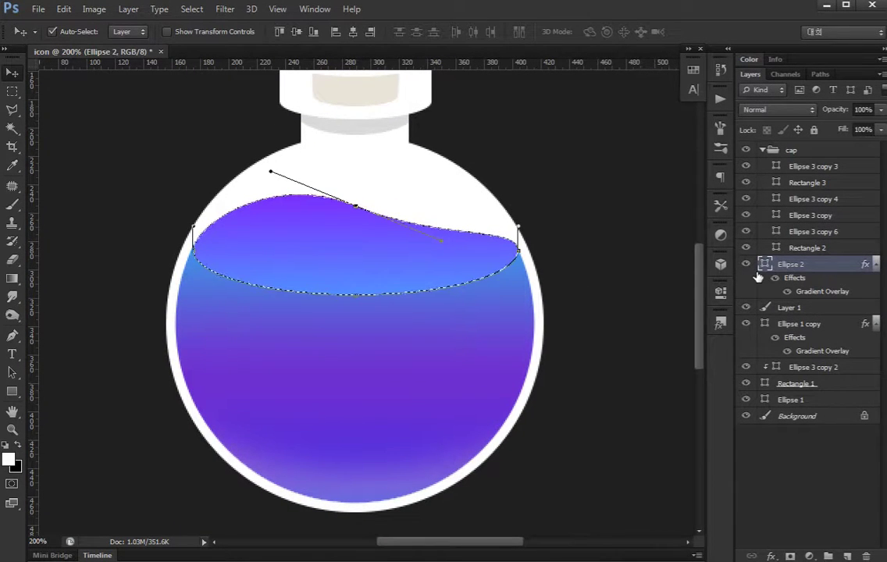
key("ctrl+shift+alt+n")
key("alt+BackSpace")
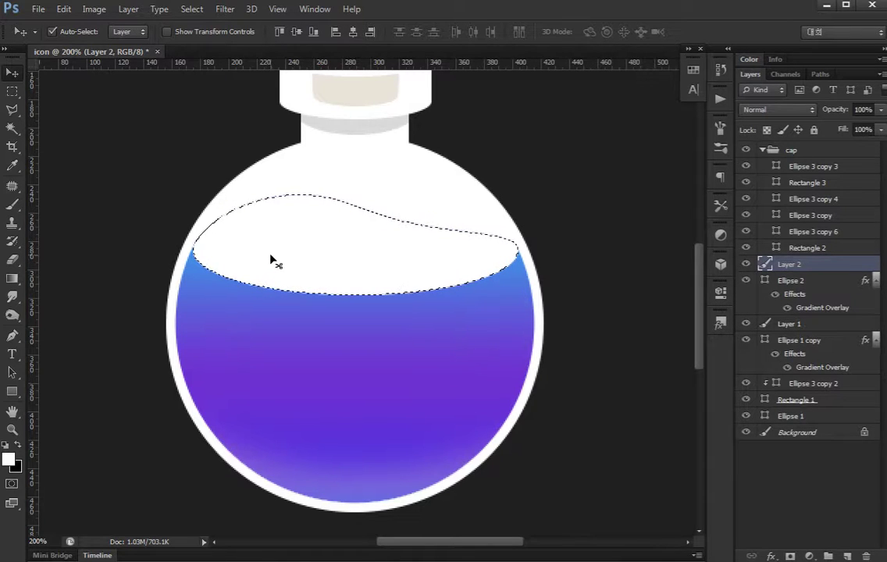
key("m")
key("Up")
key("Up")
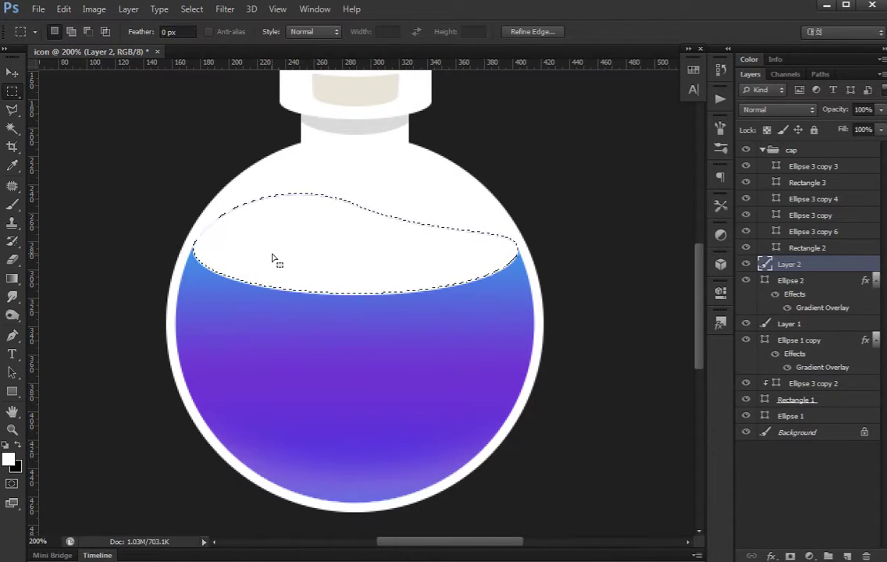
key("Delete")
key("ctrl+d")
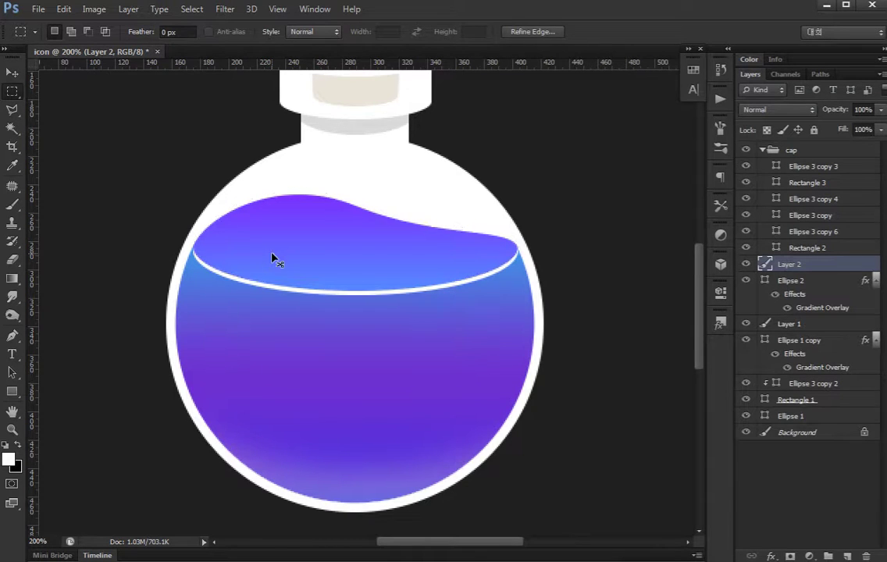
key("e")
key("ctrl+z")
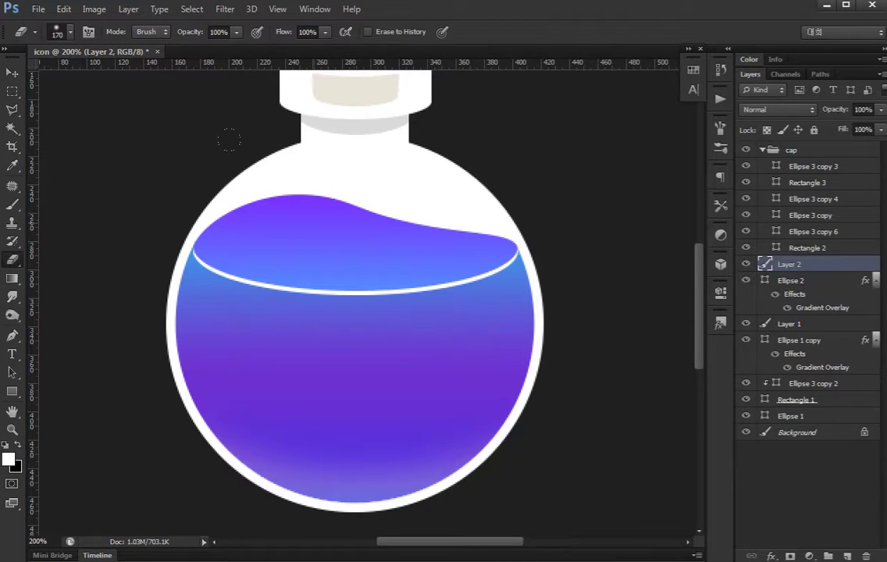
Try erasing the rim line's middle with a 95 px eraser, comparing results with undo
right_click(395, 283)
left_click_drag(495, 317, 473, 319)
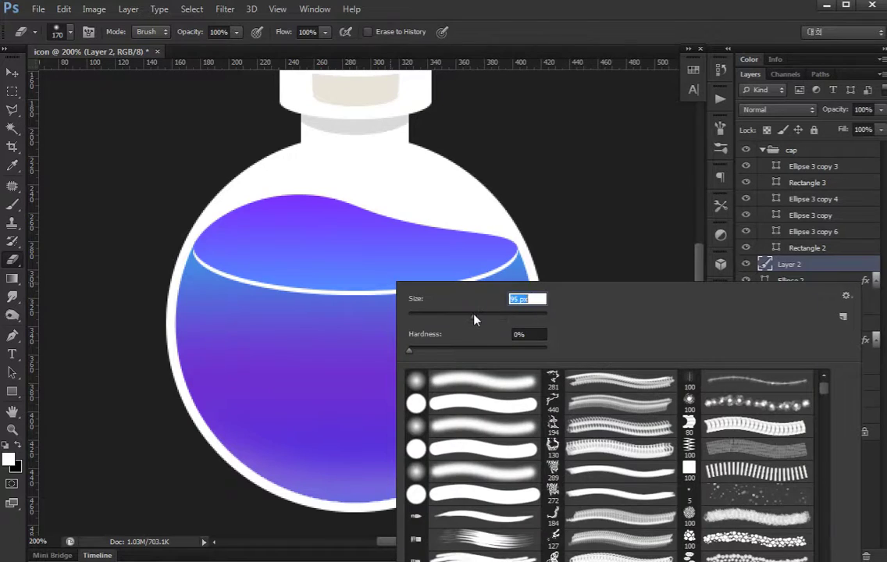
key("Return")
left_click_drag(312, 293, 470, 283)
key("ctrl+z")
right_click(386, 246)
key("Return")
key("ctrl+z")
key("ctrl+z")
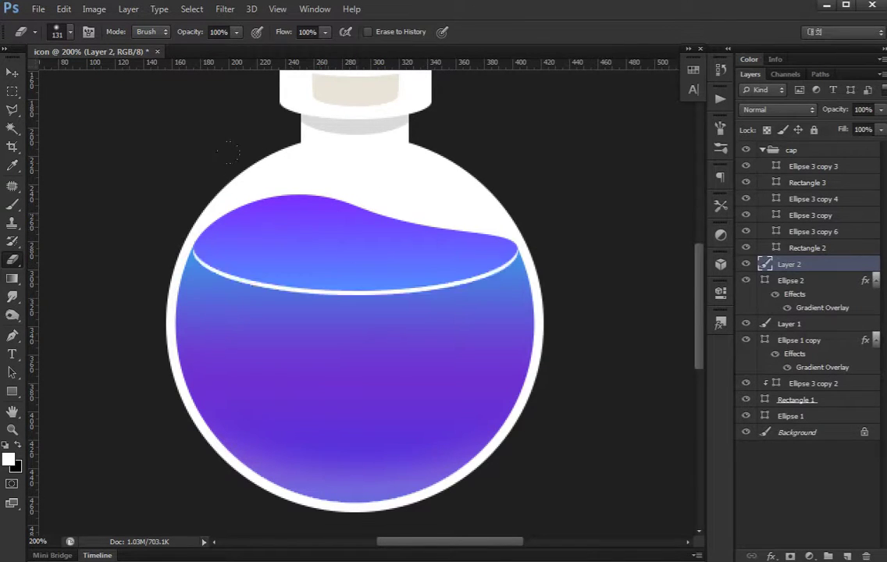
key("ctrl+z")
key("ctrl+z")
key("ctrl+z")
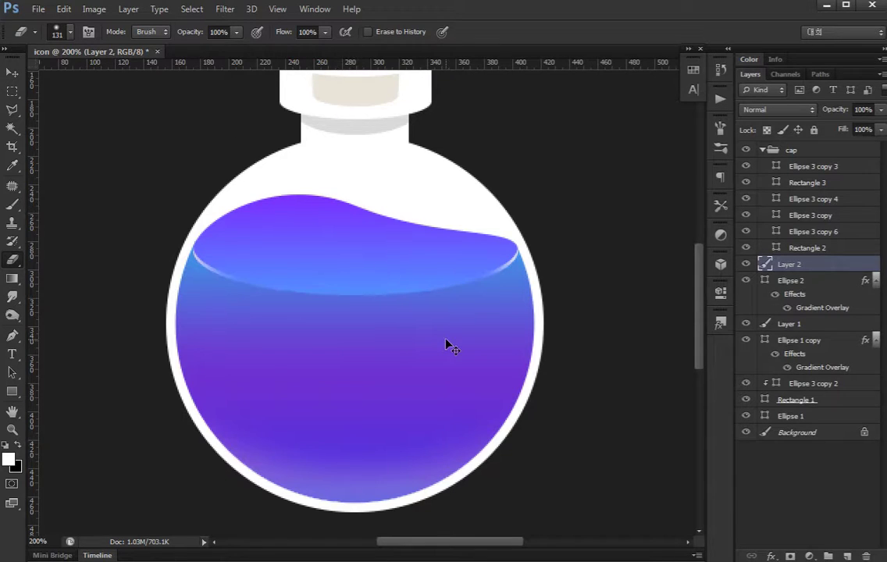
key("ctrl+0")
key("ctrl+1")
key("ctrl+z")
key("ctrl+z")
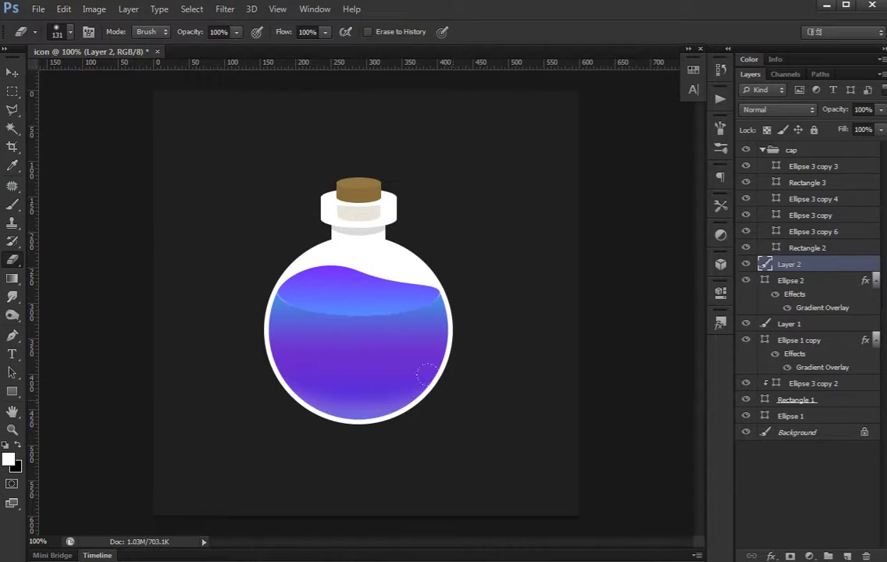
key("ctrl+z")
Fade the rim line's middle toward the right with a smaller eraser
key("ctrl+z")
key("ctrl+z")
right_click(426, 375)
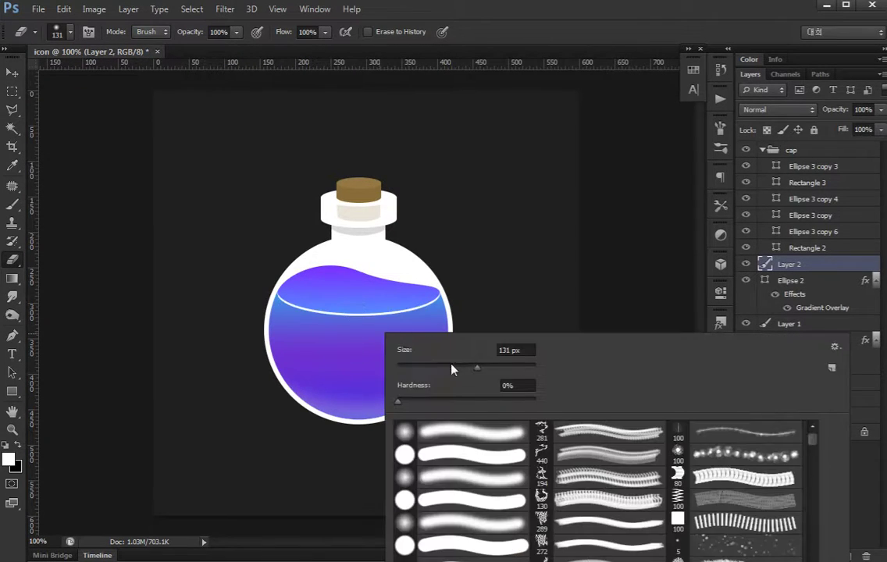
left_click_drag(476, 365, 474, 364)
key("Return")
key("ctrl+z")
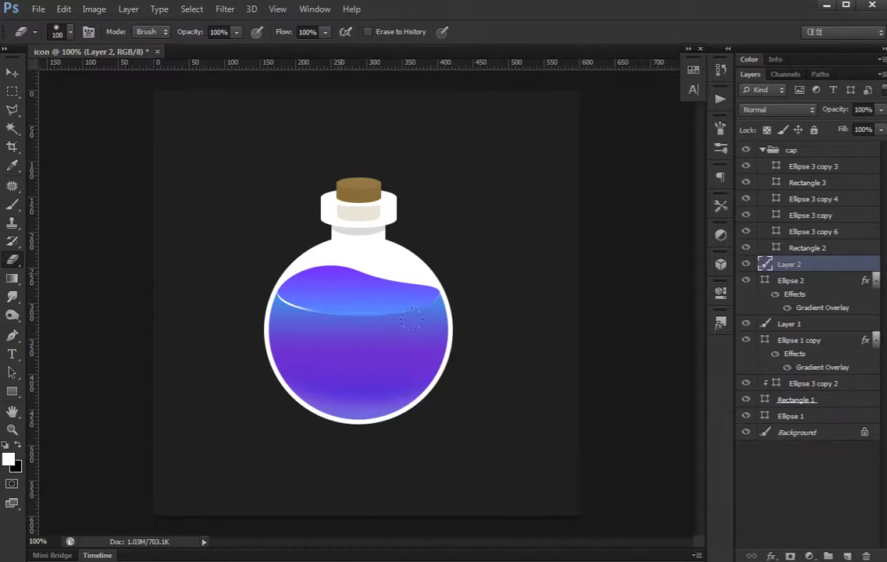
key("ctrl+z")
key("ctrl+z")
key("ctrl+z")
key("bracketleft")
key("bracketleft")
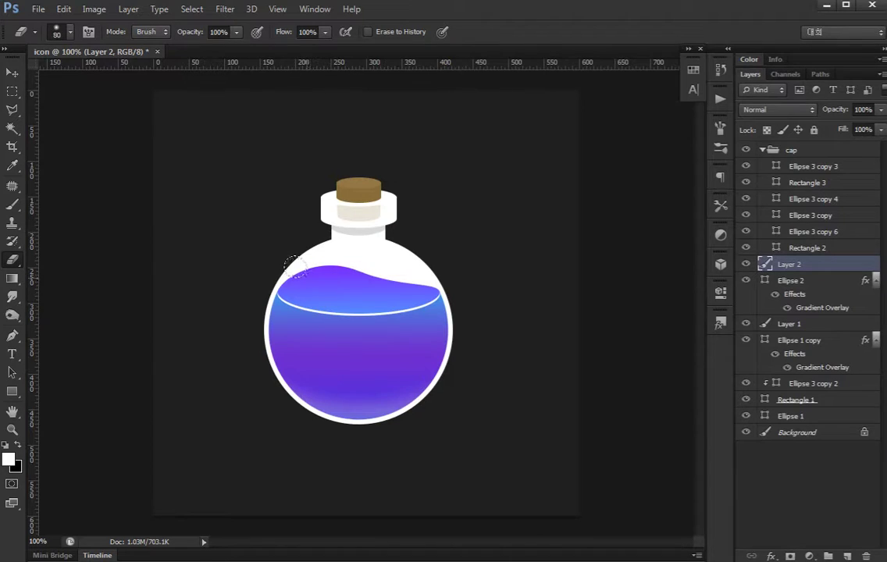
left_click_drag(281, 300, 383, 319)
key("ctrl+z")
left_click_drag(281, 303, 395, 312)
left_click_drag(280, 298, 414, 314)
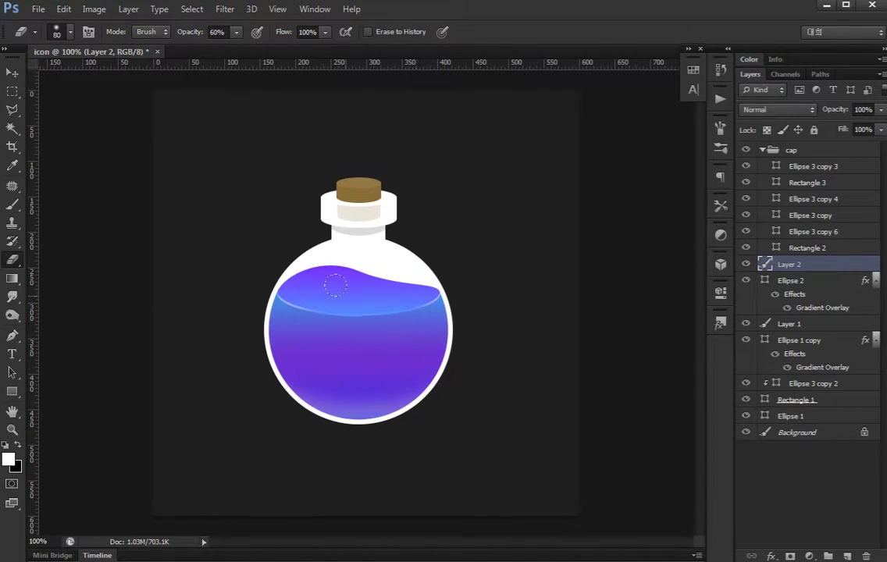
key("ctrl+plus")
key("ctrl+plus")
key("v")
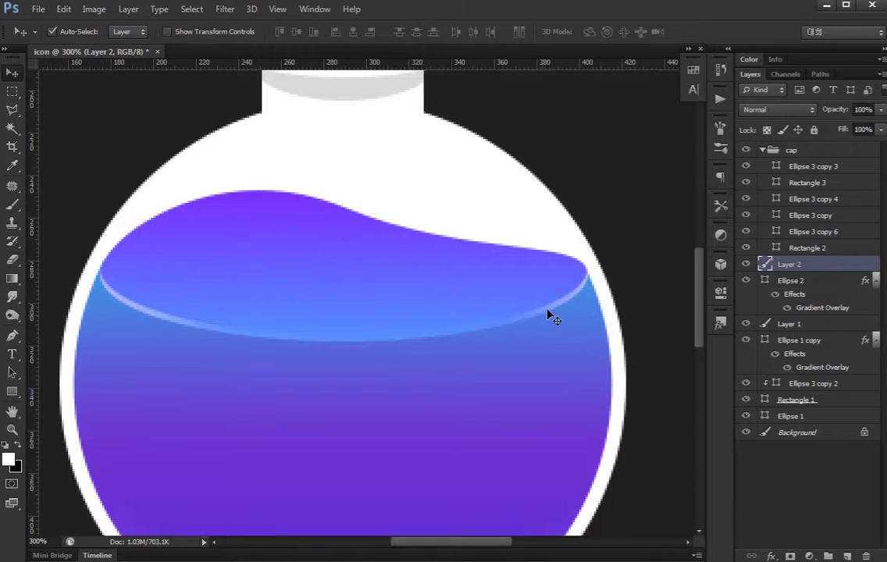
key("ctrl+minus")
key("ctrl+minus")
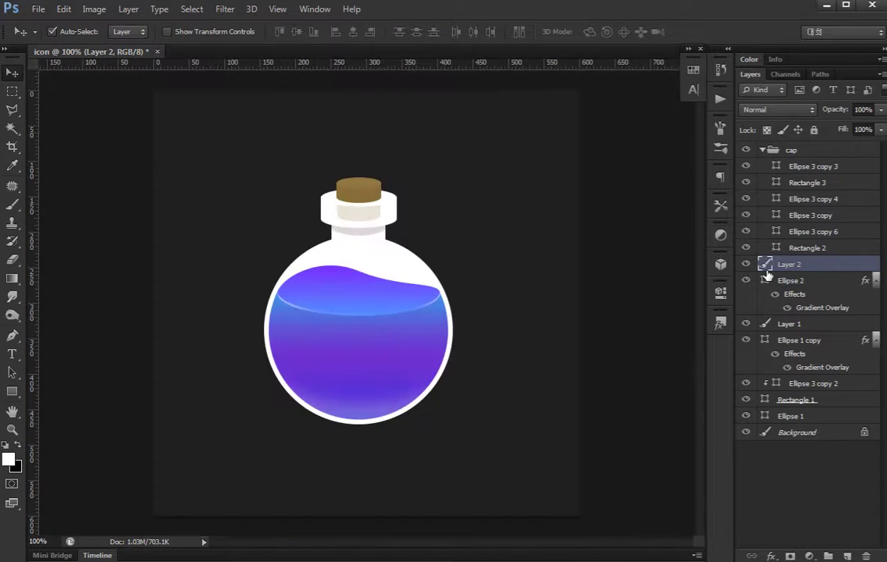
Duplicate the Ellipse 1 flask circle, move the copy to the top of the stack, and set its Fill to 0%
left_click(795, 534)
left_click(875, 282)
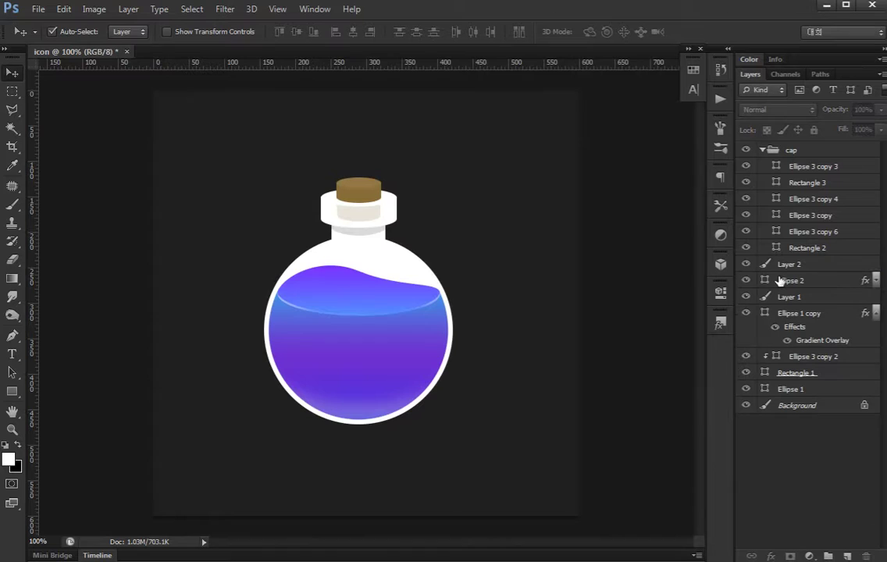
left_click(875, 313)
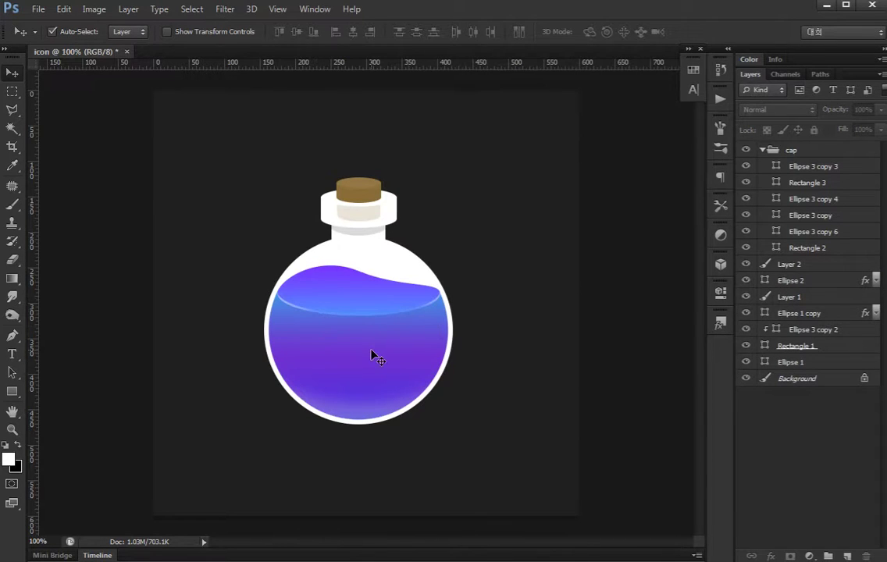
key("ctrl+plus")
scroll(317, 259, "down", 1)
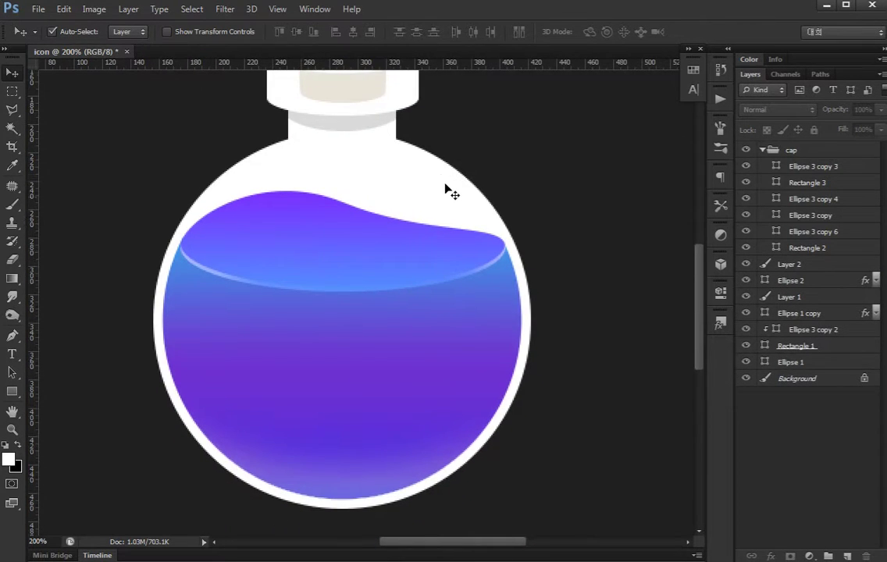
left_click(467, 188)
key("ctrl+j")
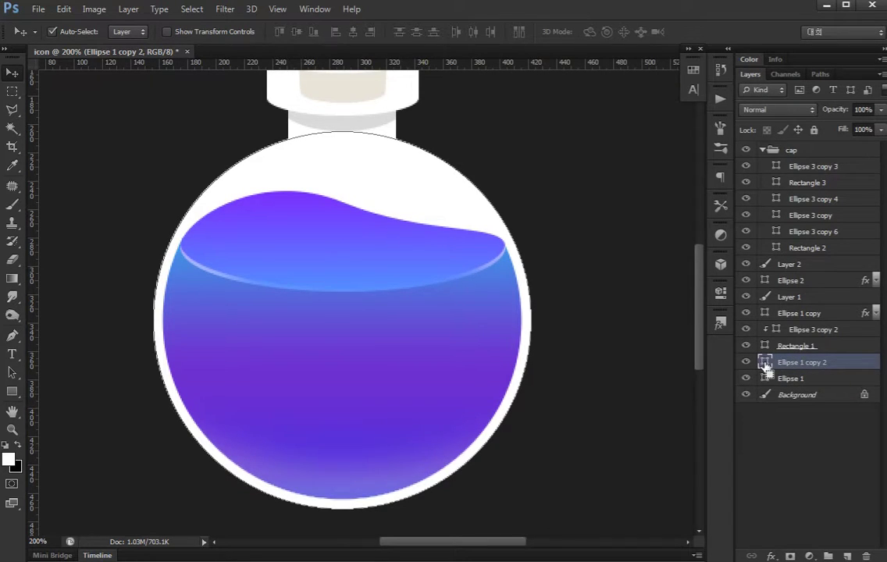
key("ctrl+shift+bracketright")
left_click(762, 167)
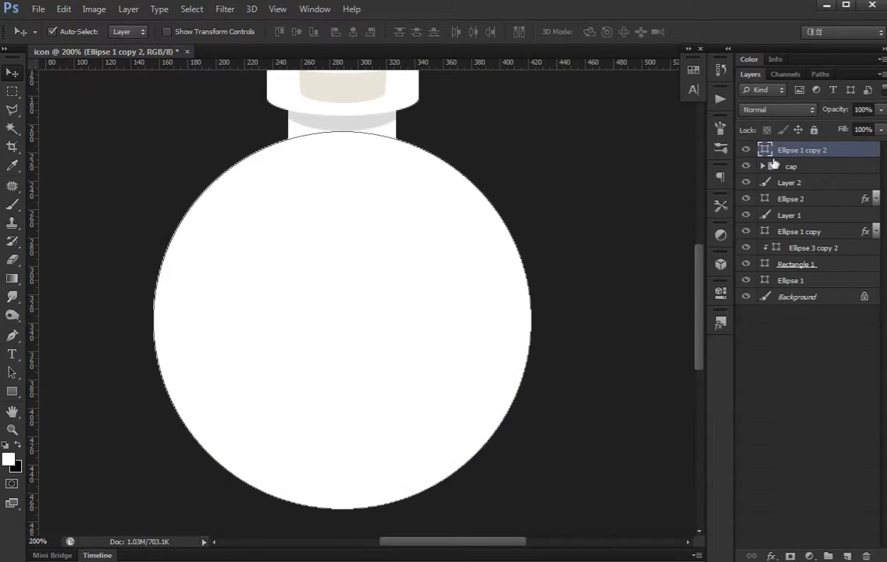
double_click(852, 154)
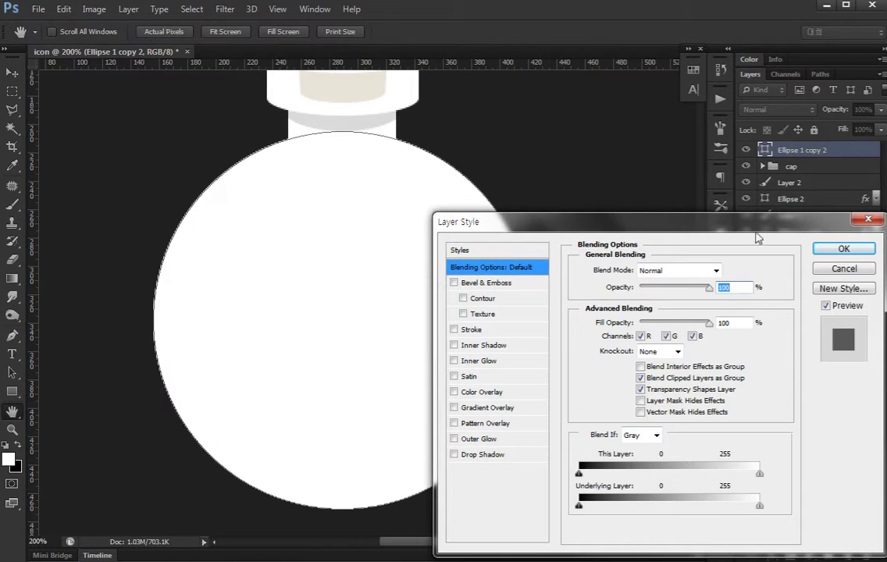
key("Escape")
left_click_drag(868, 143, 786, 152)
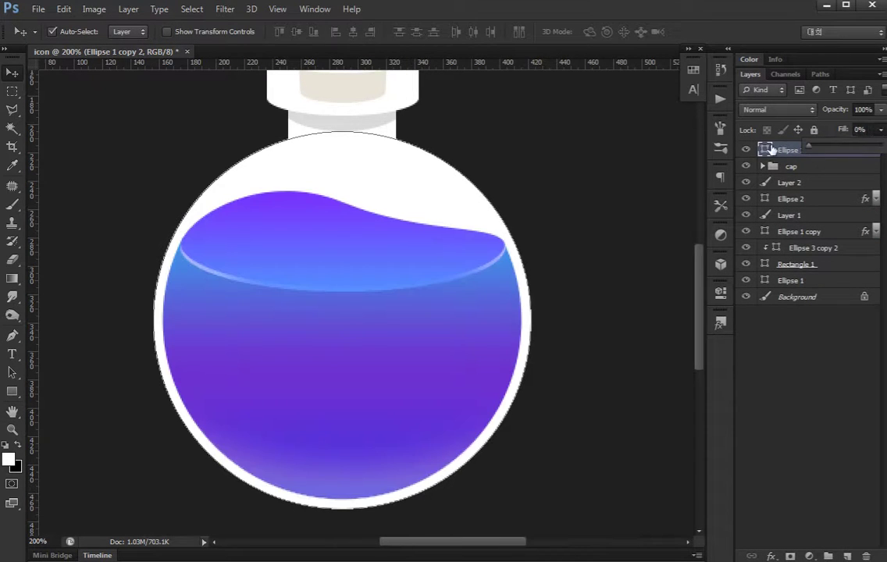
Add an Inner Glow to the copy in light blue 78beff
double_click(839, 149)
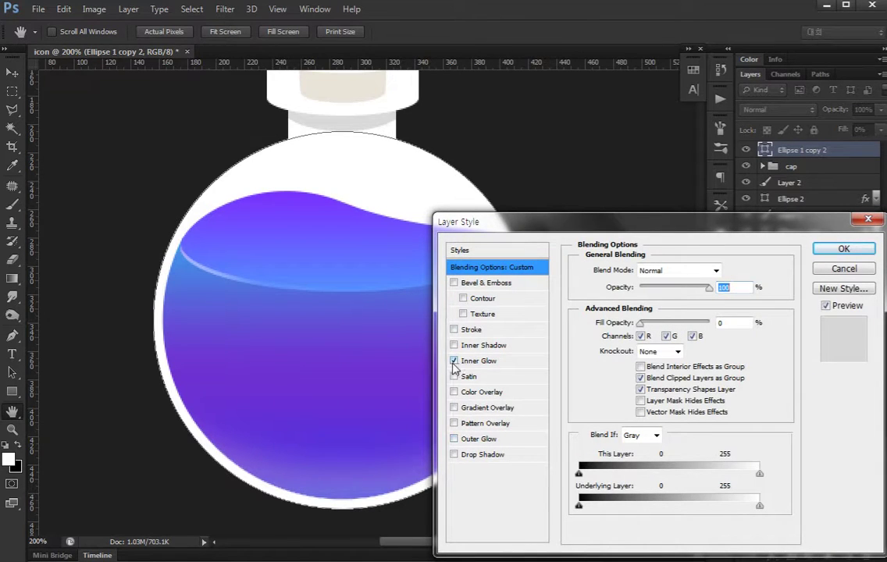
left_click(490, 362)
left_click_drag(622, 403, 601, 360)
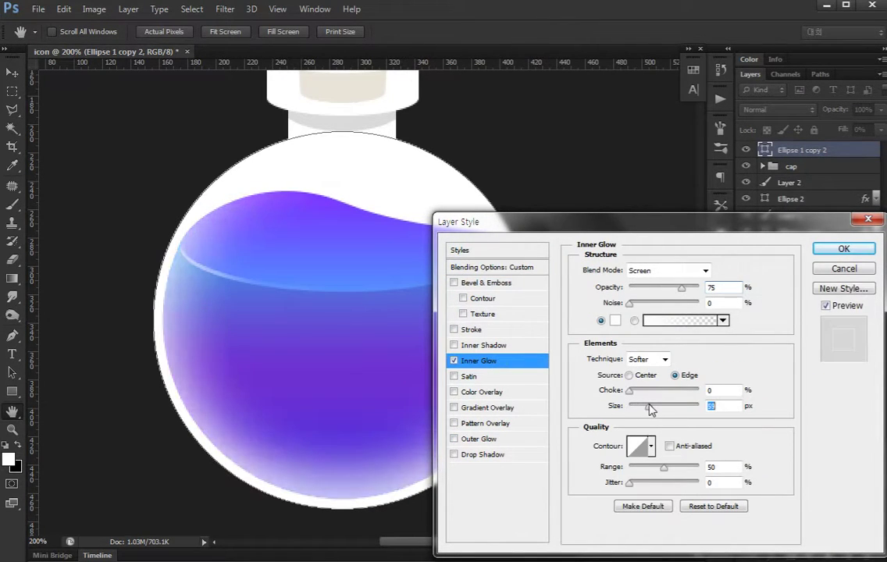
left_click(614, 320)
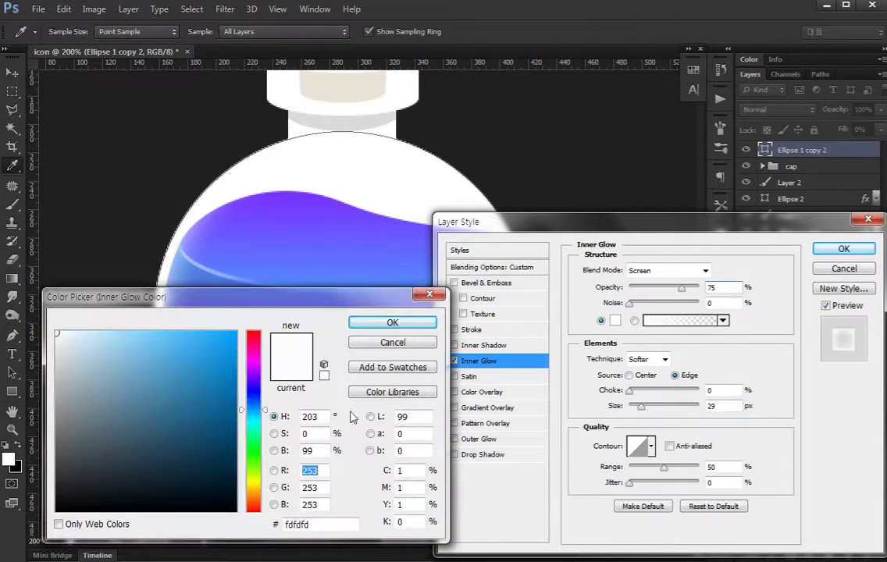
mouse_move(247, 416)
left_mouse_down()
mouse_move(258, 416)
mouse_move(244, 411)
mouse_move(252, 407)
left_mouse_up()
left_click_drag(138, 334, 139, 318)
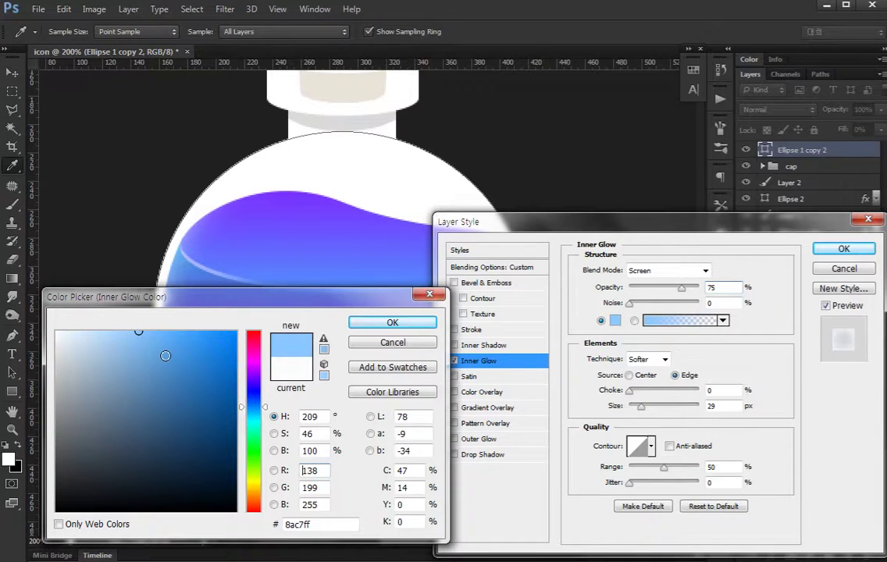
left_click_drag(165, 355, 152, 315)
left_click(391, 323)
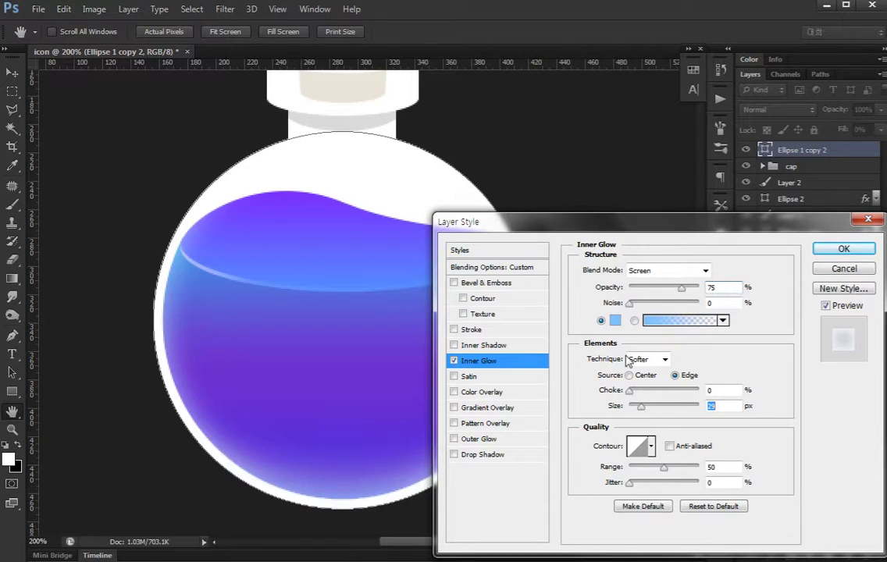
Set the Inner Glow to Normal blending, 46 px size and about 40% opacity
left_click_drag(644, 411, 647, 406)
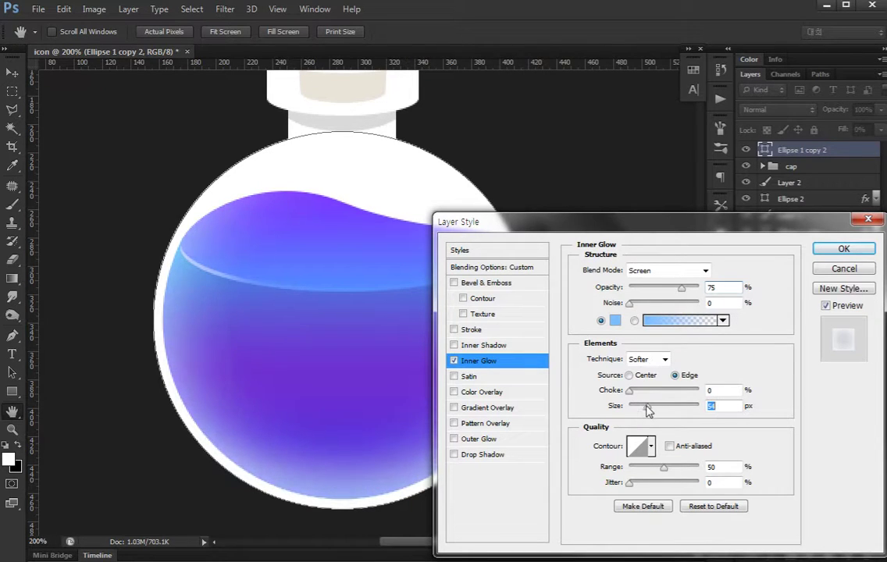
left_click_drag(682, 287, 709, 292)
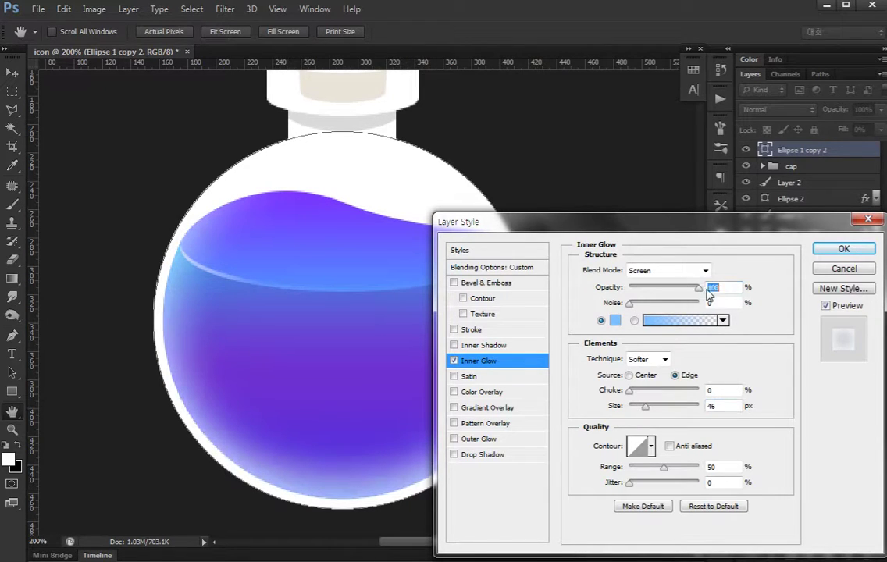
left_click(653, 269)
left_click(644, 282)
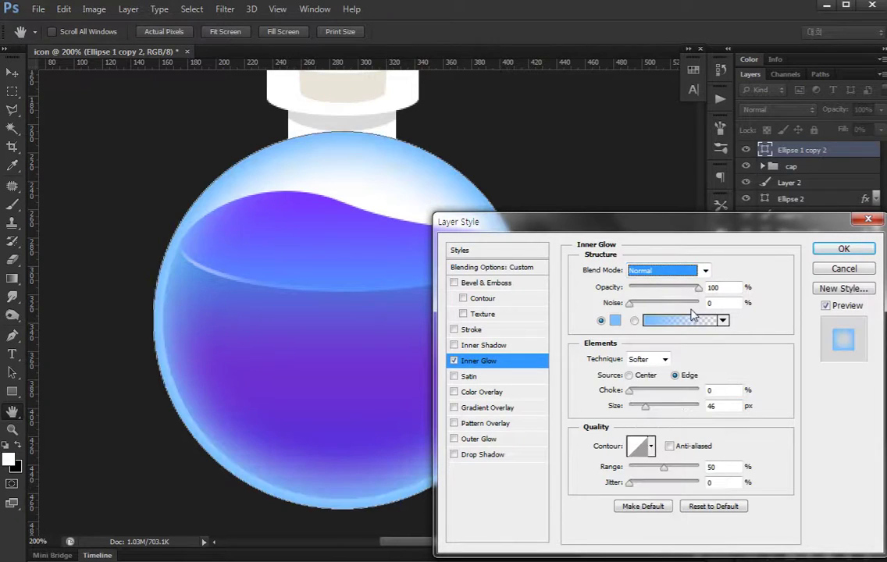
left_click_drag(696, 288, 649, 288)
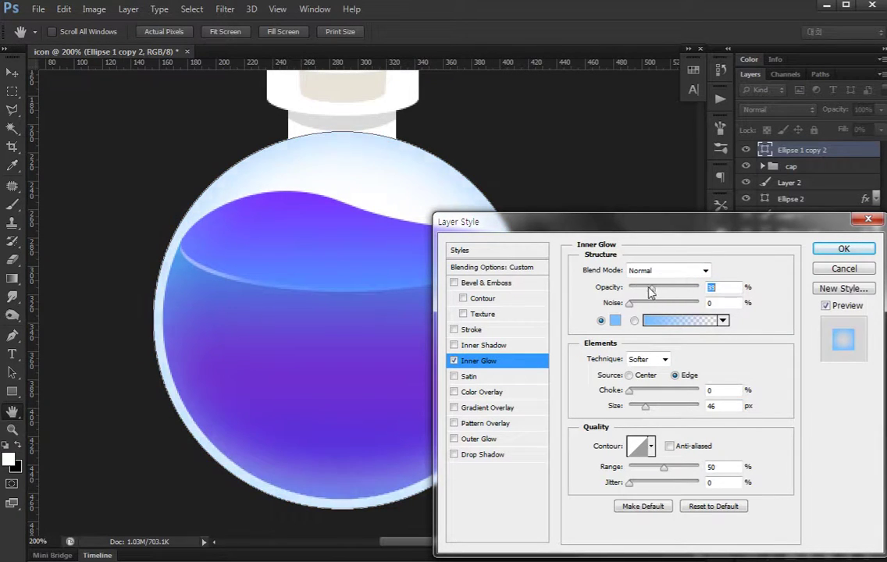
left_click_drag(643, 291, 658, 291)
left_click(843, 250)
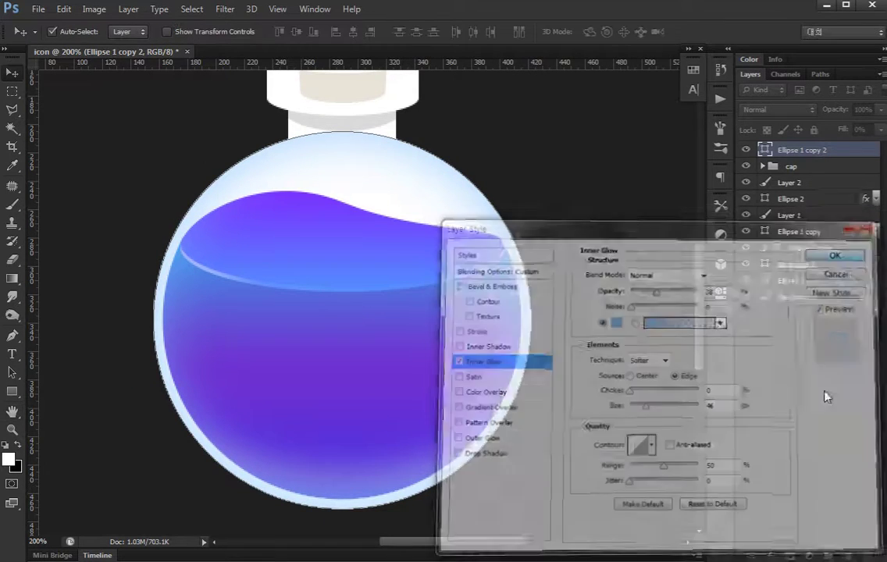
Rasterize the layer style of Ellipse 1 copy 2 into plain pixels
scroll(339, 267, "up", 2)
left_click_drag(413, 220, 481, 215)
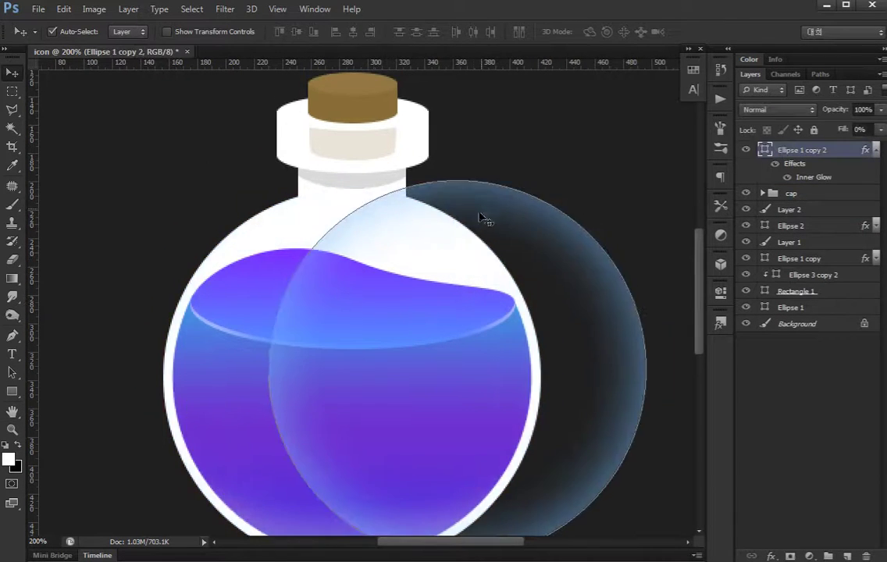
key("ctrl+z")
scroll(481, 251, "down", 2)
right_click(821, 151)
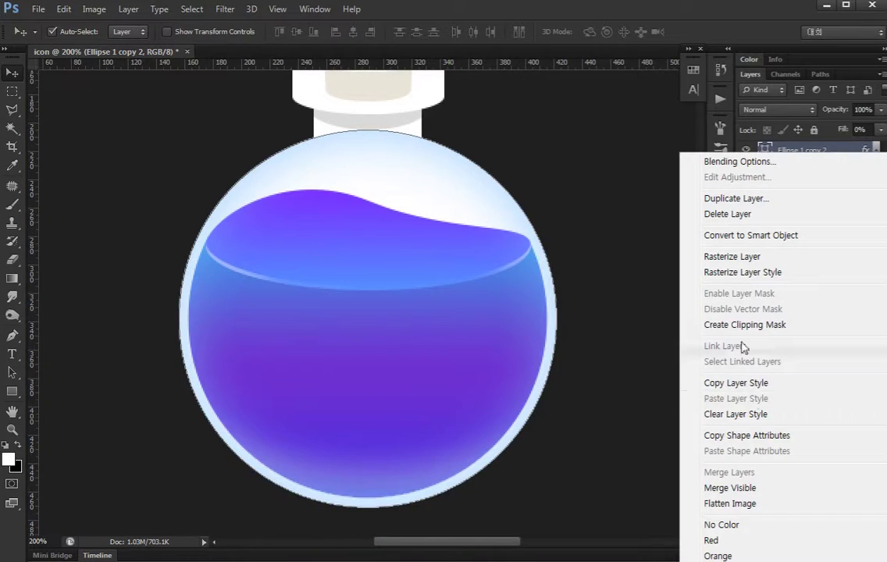
left_click(734, 272)
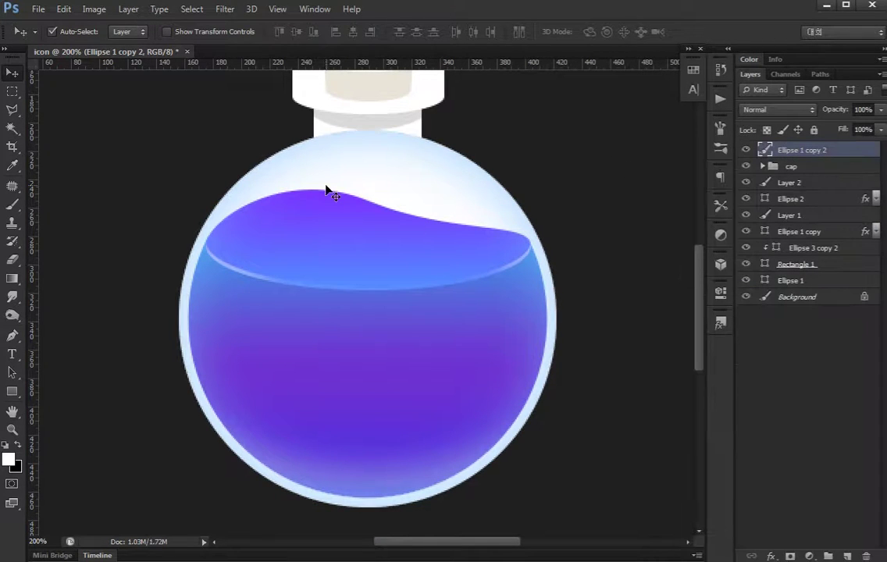
Erase the upper glow just below the bottle neck with a 60% opacity eraser
key("e")
left_click_drag(227, 141, 422, 145)
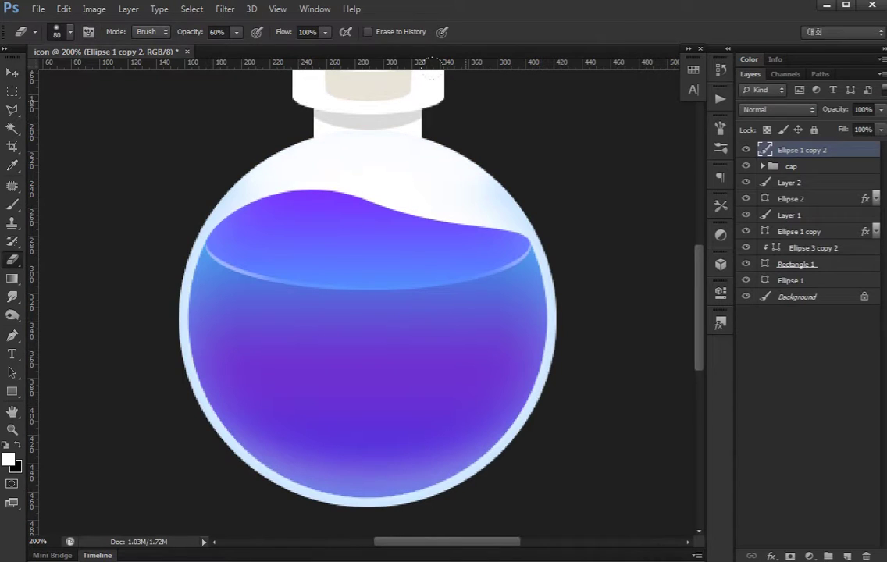
key("ctrl+z")
left_click_drag(266, 134, 425, 134)
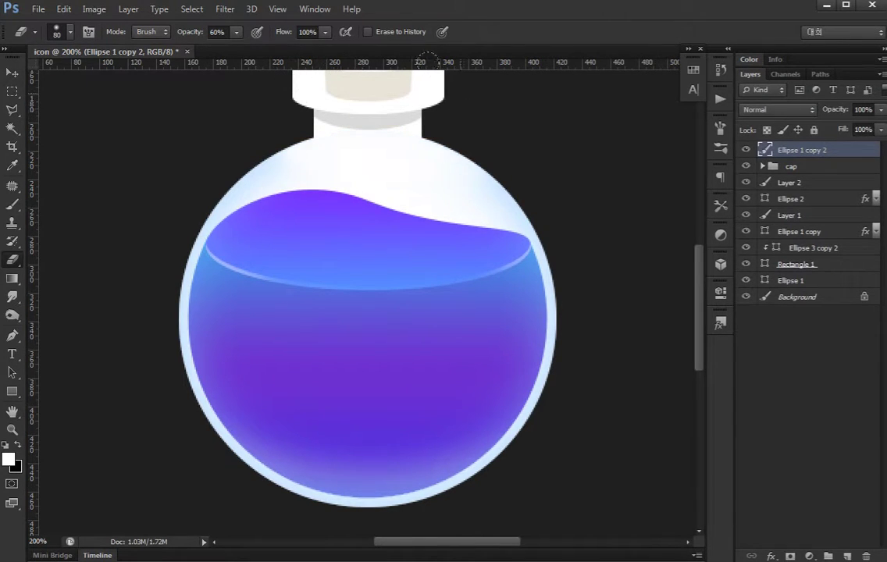
scroll(370, 245, "up", 3)
Load the Rectangle 2 cap band outline as a selection and add a new layer above the cap group
key("v")
key("ctrl+minus")
key("ctrl+minus")
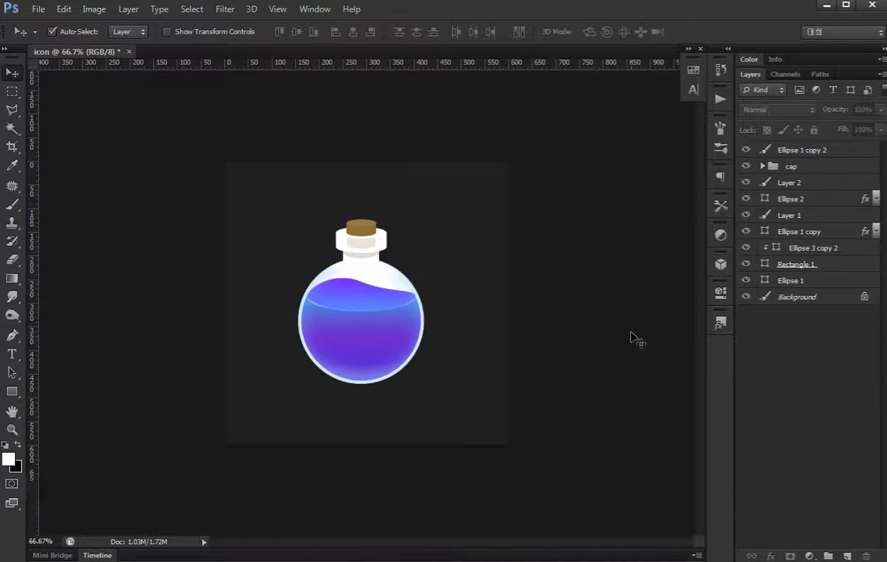
key("ctrl+plus")
key("ctrl+plus")
scroll(425, 232, "up", 3)
left_click(413, 209)
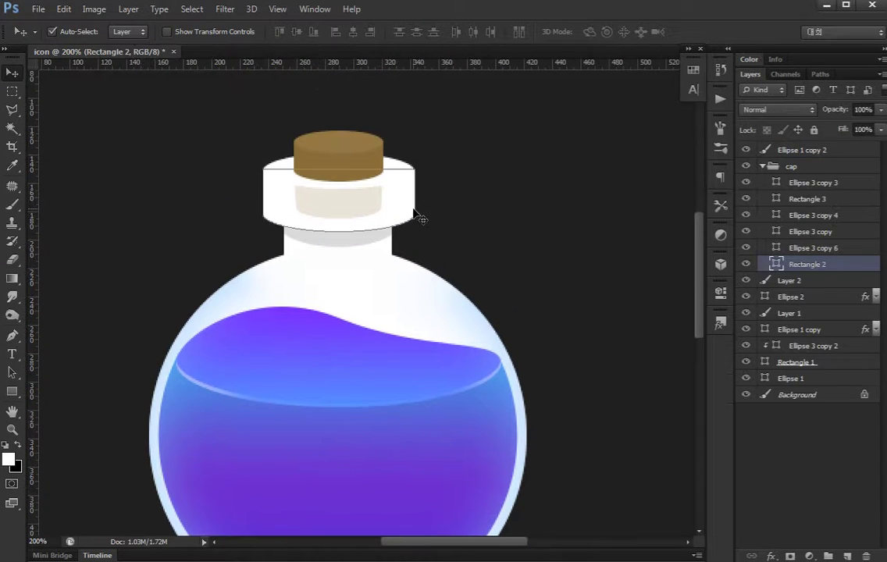
left_click(777, 265, "ctrl")
key("ctrl+shift+alt+n")
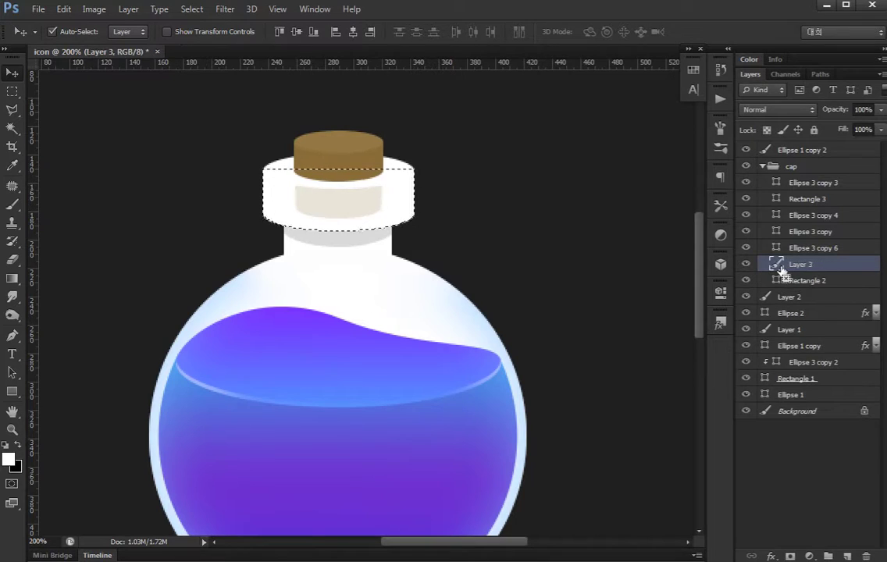
key("ctrl+shift+bracketright")
key("ctrl+shift+bracketright")
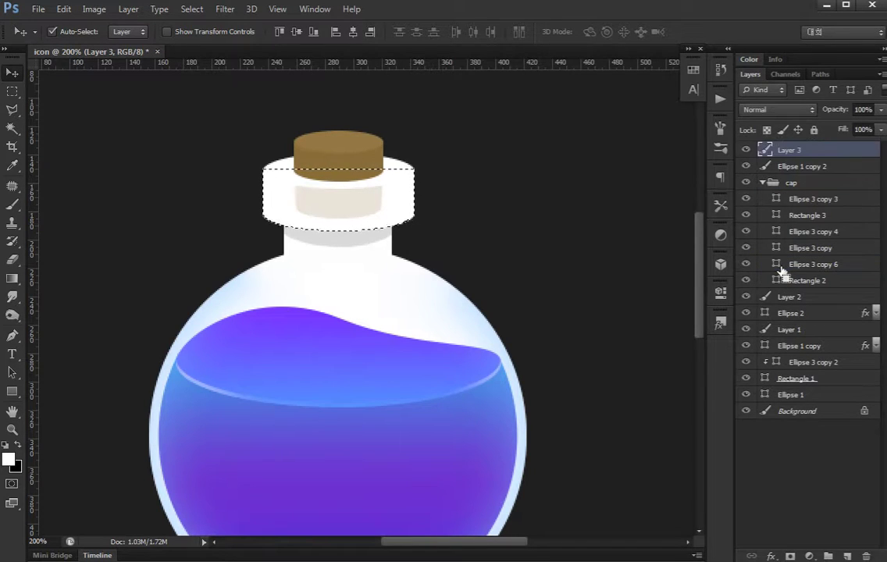
key("ctrl+bracketleft")
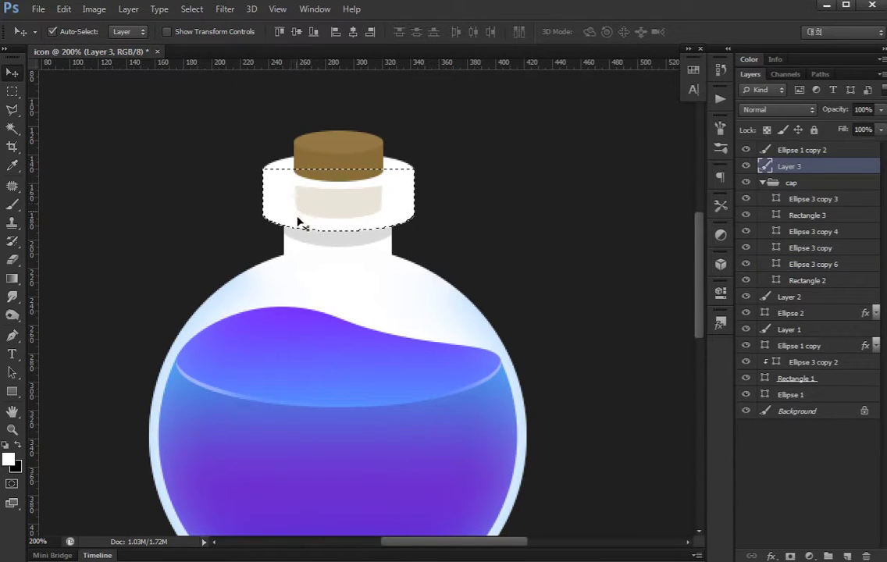
Set up a soft 71 px brush with a pale blue sampled from the glass rim
key("b")
right_click(281, 243)
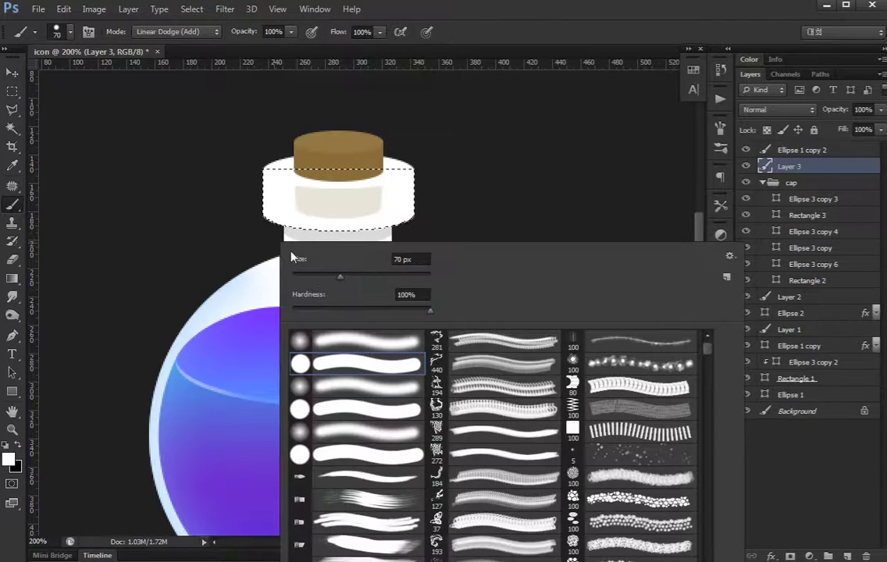
key("Escape")
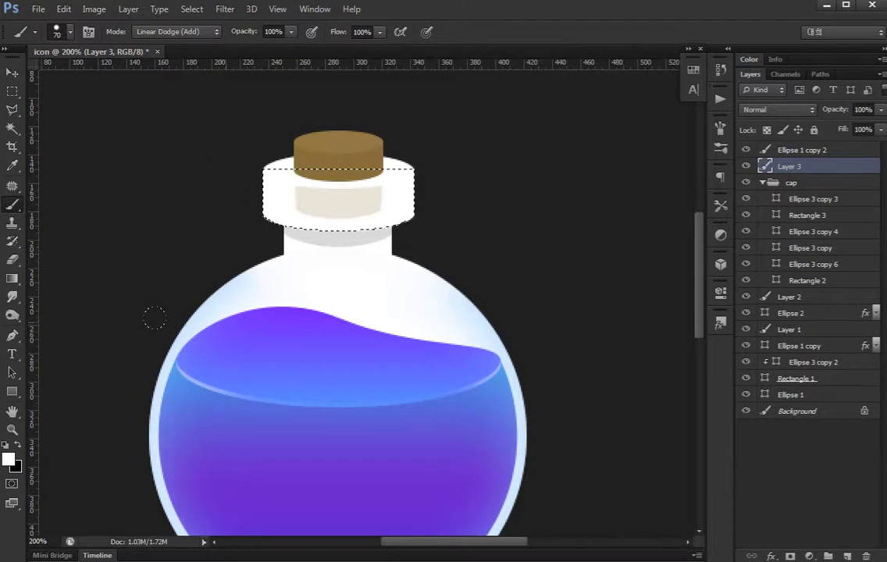
left_click(508, 366, "alt")
left_click_drag(506, 367, 494, 341)
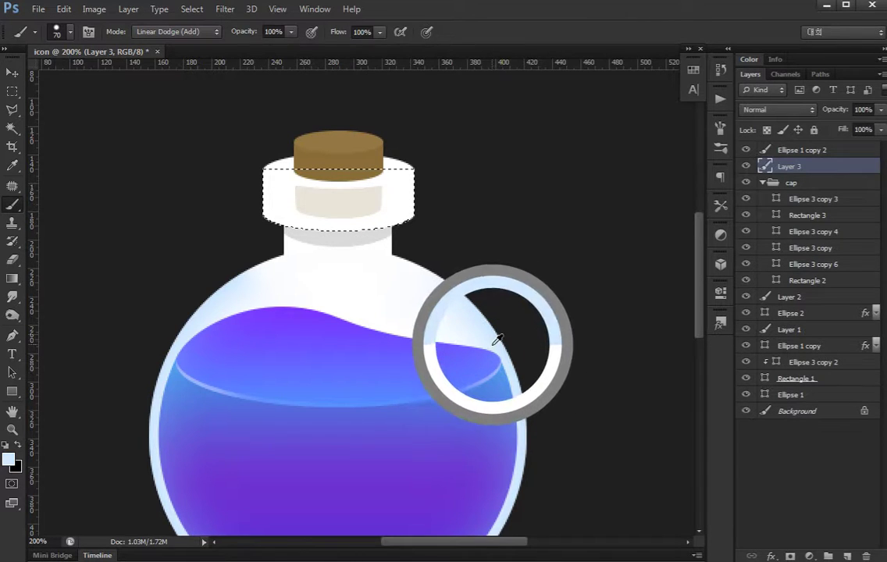
right_click(271, 226)
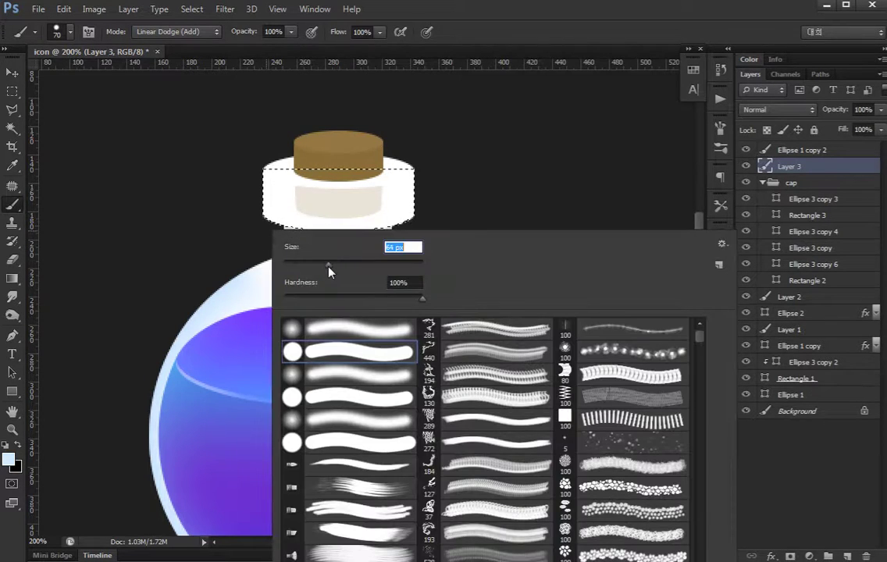
type("60")
key("Return")
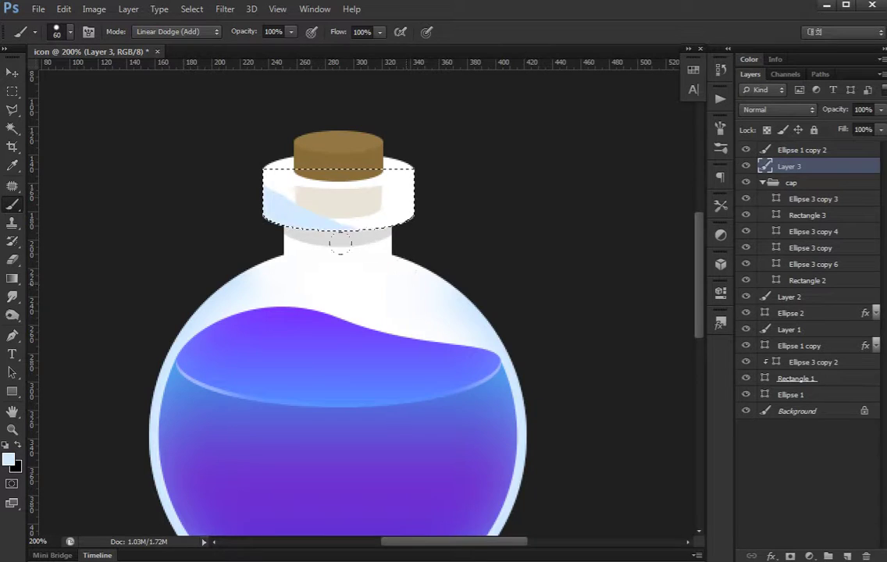
right_click(319, 256)
key("Return")
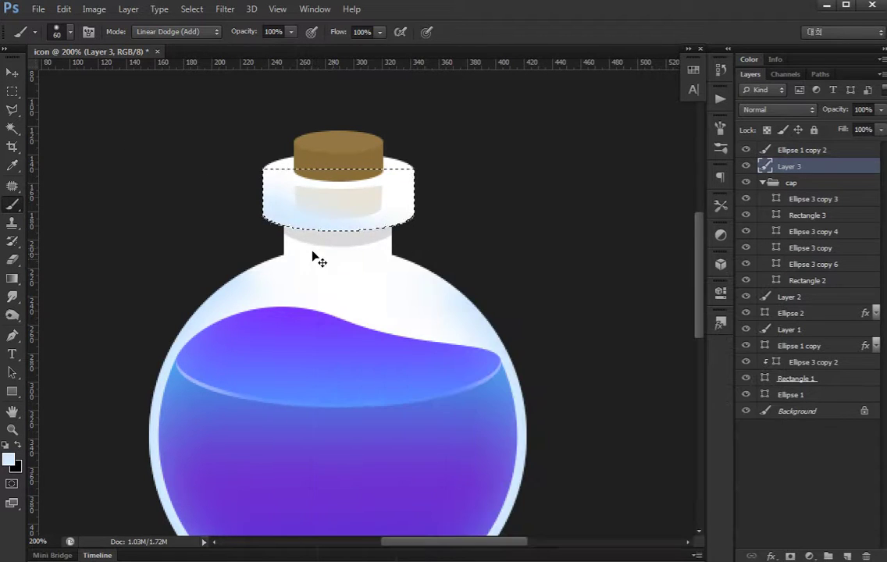
key("F5")
key("F5")
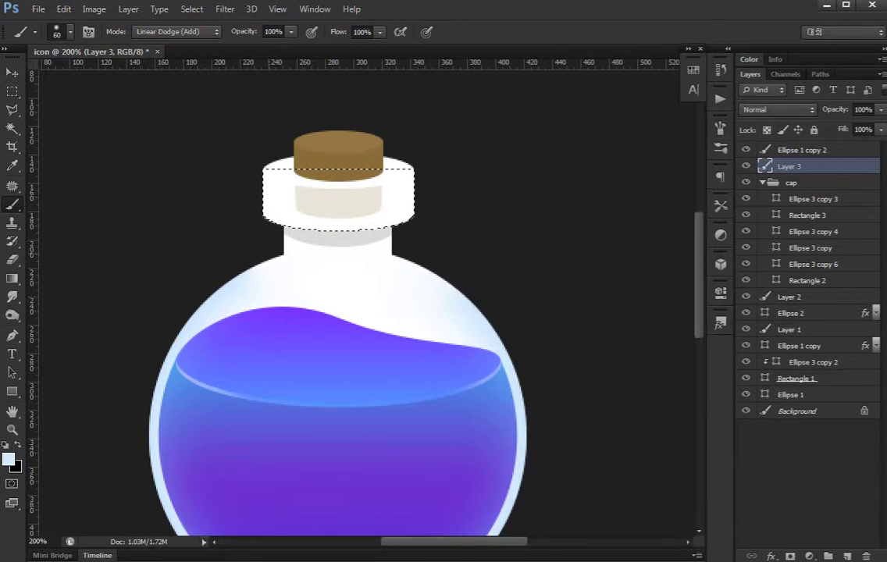
right_click(231, 219)
left_click_drag(283, 258, 289, 258)
key("Return")
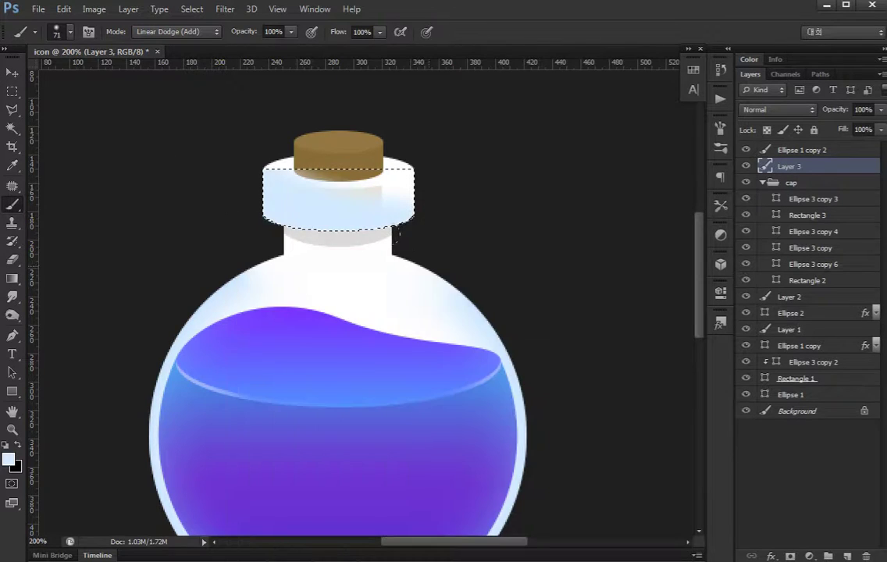
Paint a pale-blue highlight stroke across the cap's white band, then deselect
left_click_drag(336, 188, 109, 143)
key("ctrl+z")
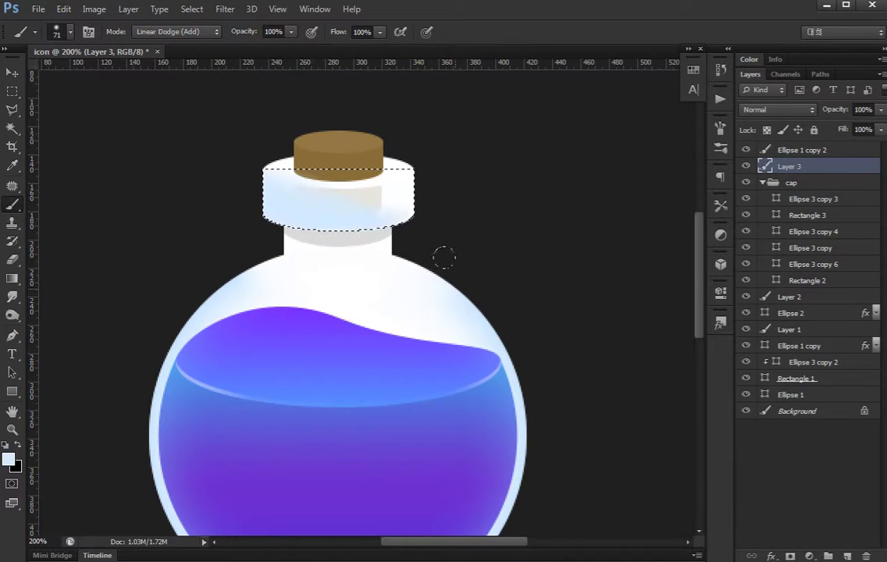
left_click_drag(354, 186, 167, 157)
key("ctrl+z")
left_click_drag(390, 211, 174, 180)
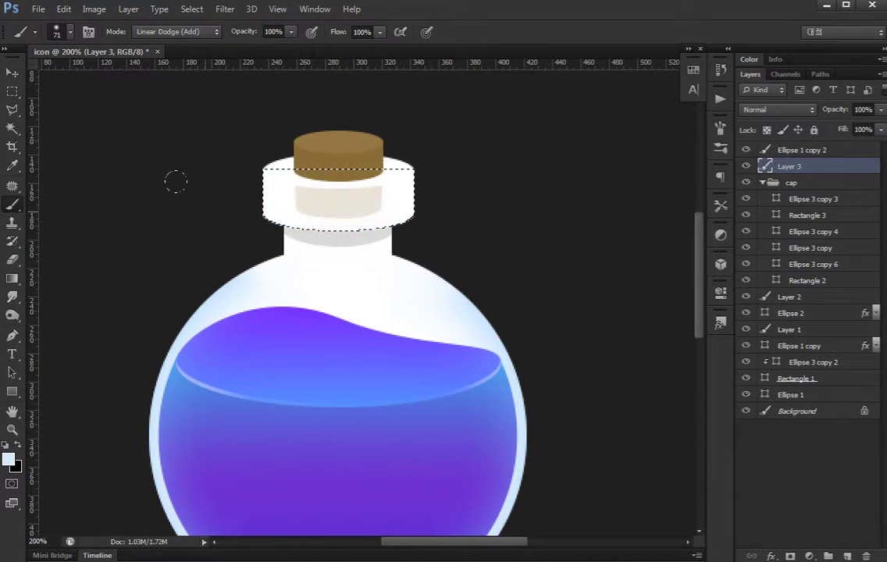
key("ctrl+z")
left_click_drag(422, 226, 248, 228)
key("ctrl+z")
left_click_drag(458, 241, 174, 180)
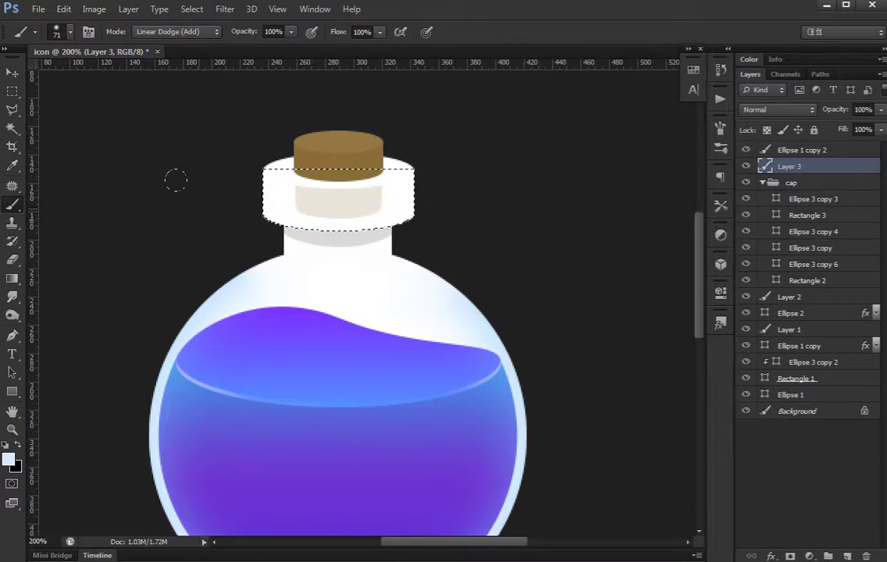
key("ctrl+z")
left_click_drag(406, 231, 189, 179)
key("ctrl+z")
left_click_drag(249, 195, 434, 236)
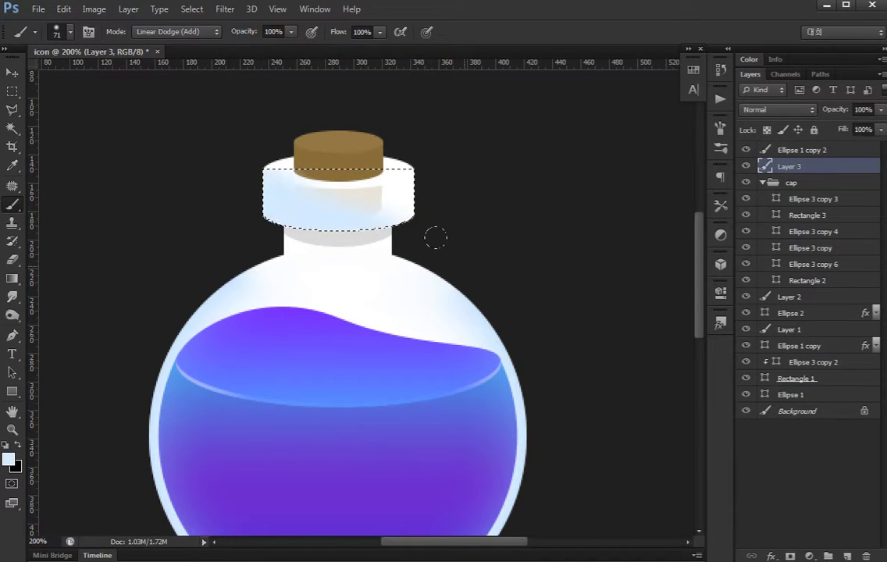
key("ctrl+d")
Set the cap highlight layer's opacity to 70%
key("v")
key("3")
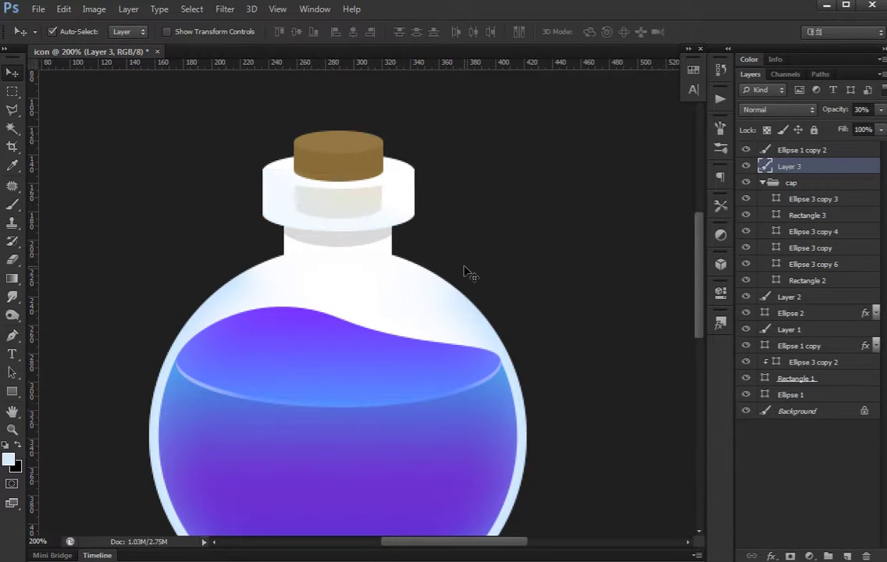
key("6")
key("7")
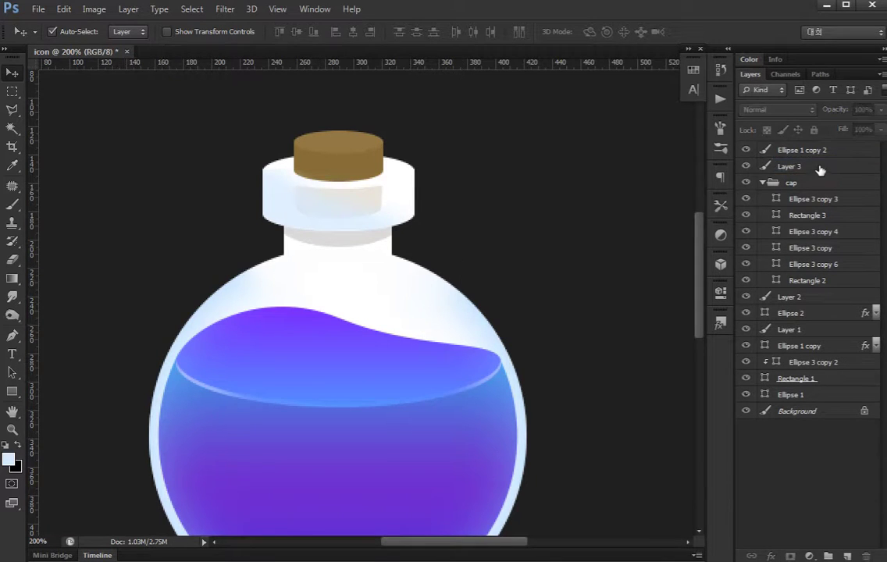
Colorize the highlight with Hue 209, Saturation 79 and Lightness -8
key("ctrl+u")
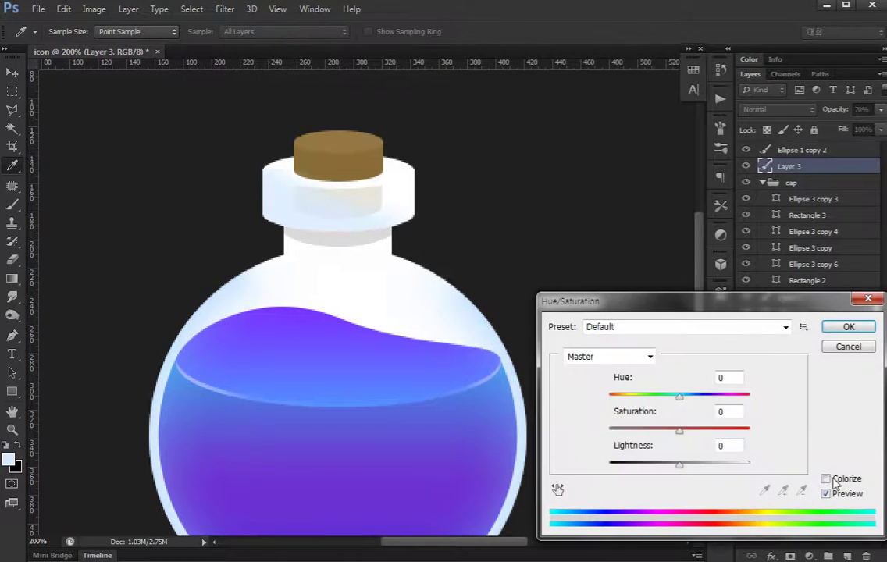
left_click(825, 479)
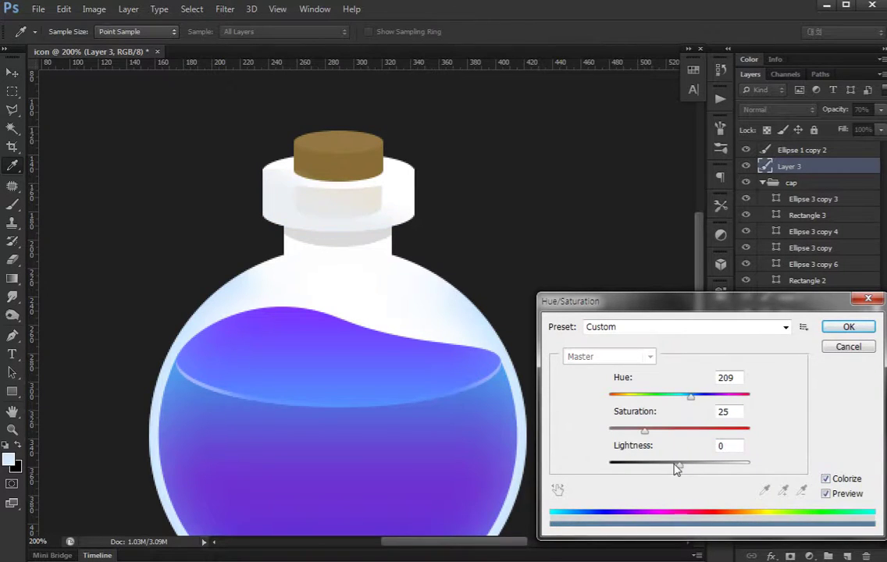
left_click_drag(679, 464, 649, 464)
mouse_move(644, 430)
left_mouse_down()
mouse_move(722, 430)
mouse_move(701, 430)
left_mouse_up()
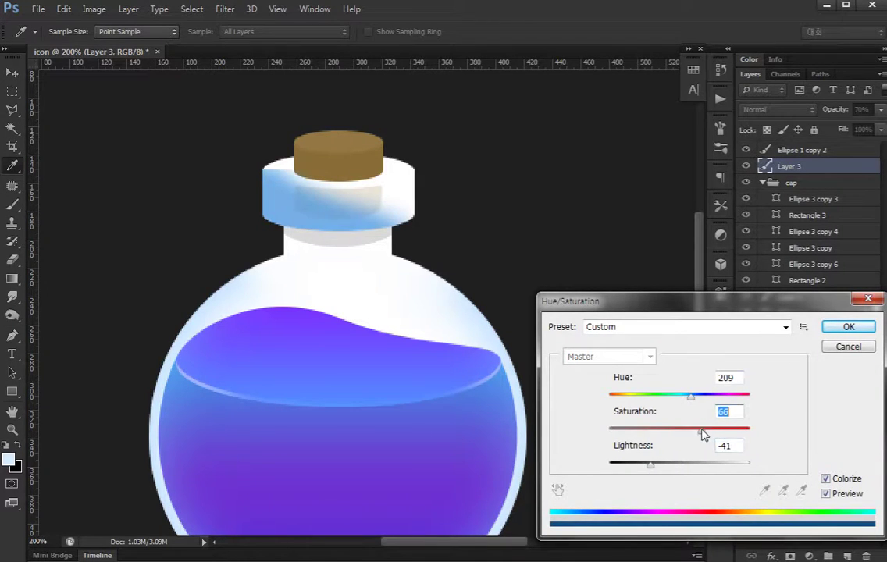
left_click_drag(650, 464, 669, 466)
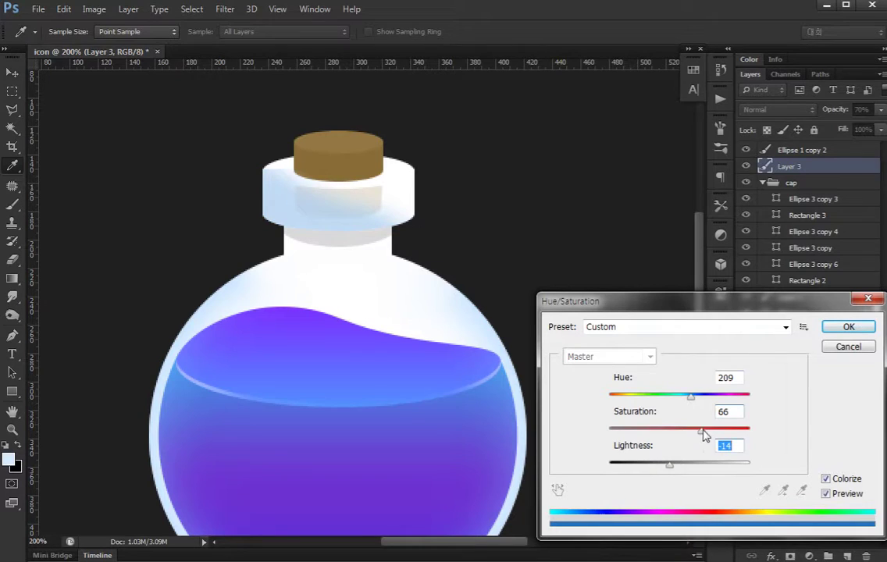
left_click_drag(701, 430, 718, 431)
left_click_drag(668, 465, 675, 465)
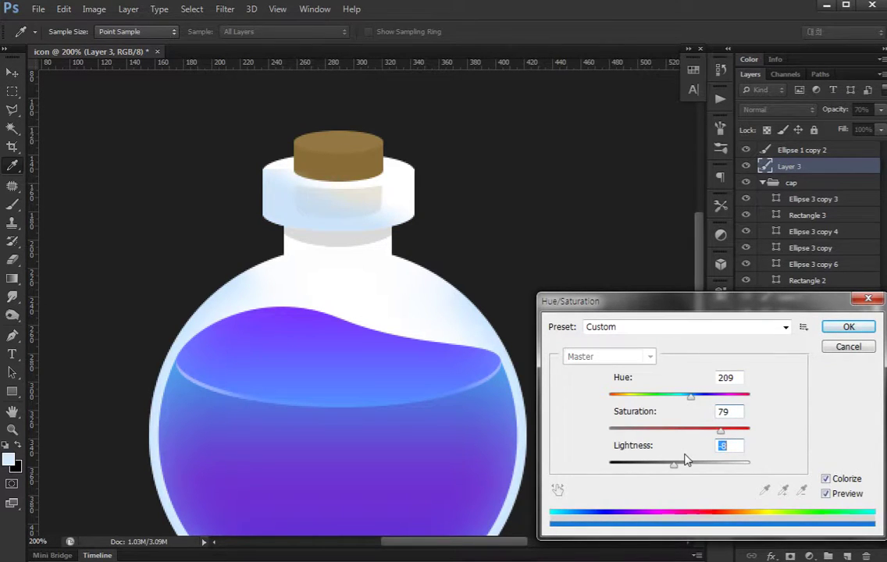
key("Return")
key("e")
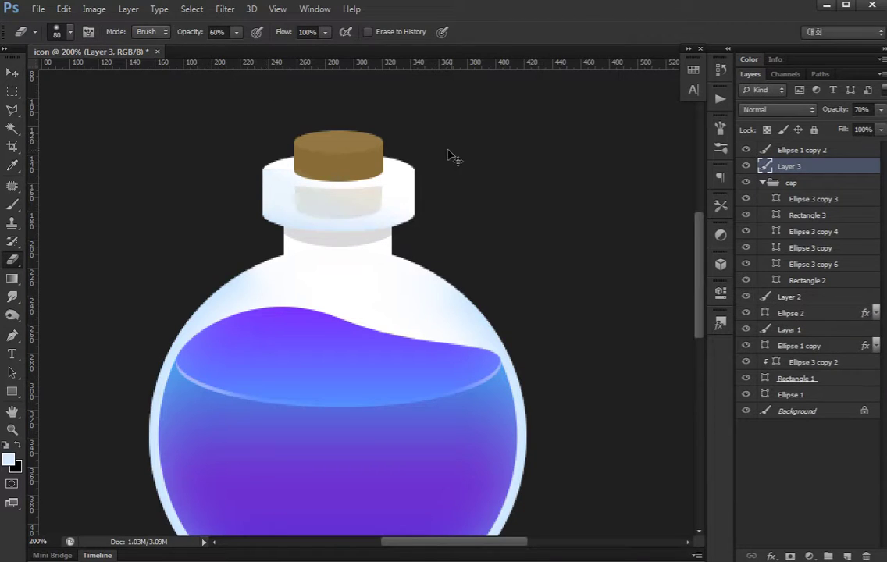
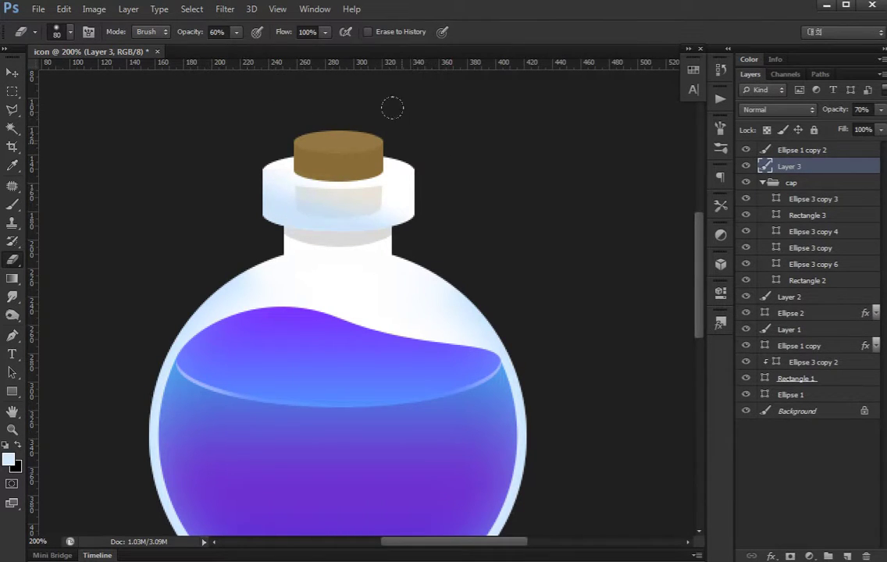
Frame the bottle and select the Ellipse 3 copy 2 shading band at the neck
key("v")
left_click(802, 452)
key("ctrl+minus")
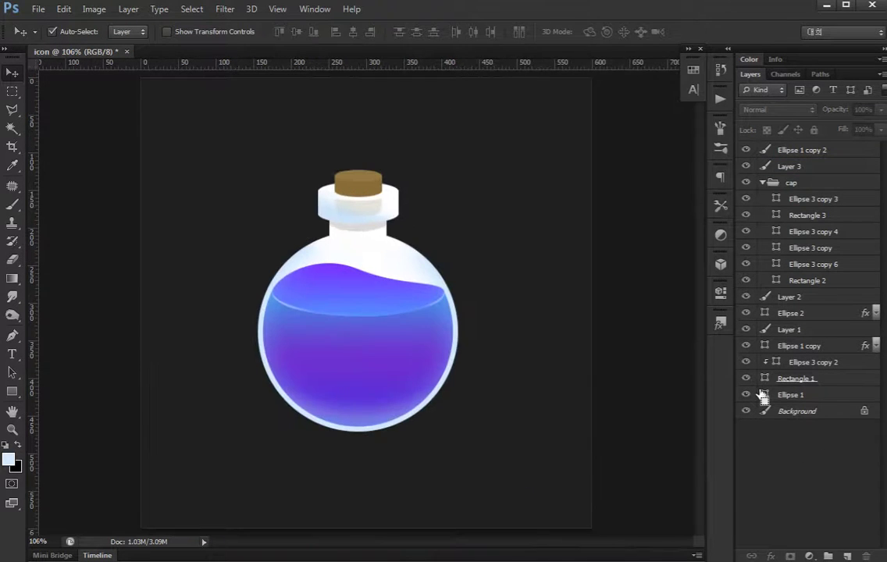
key("ctrl+minus")
key("ctrl+plus")
key("ctrl+plus")
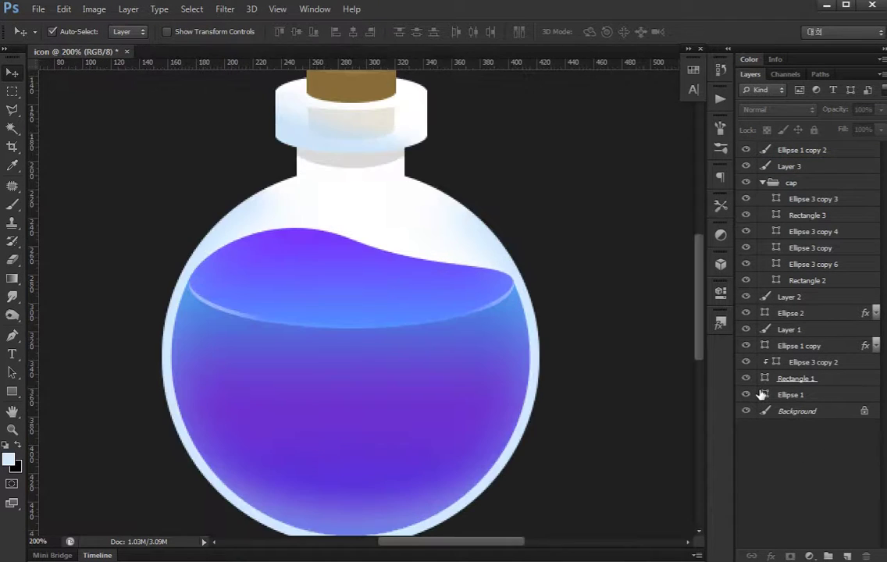
left_click_drag(287, 349, 295, 318)
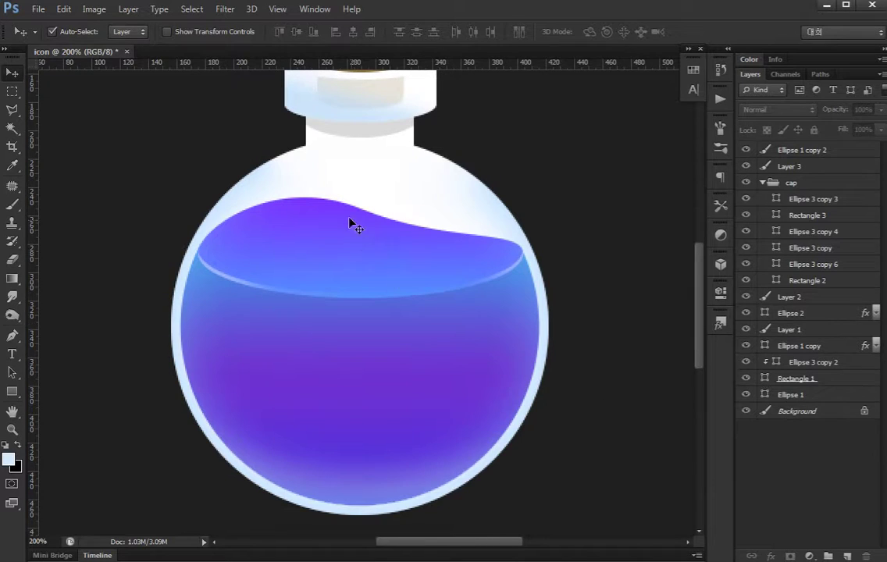
left_click_drag(351, 224, 375, 313)
left_click(406, 158)
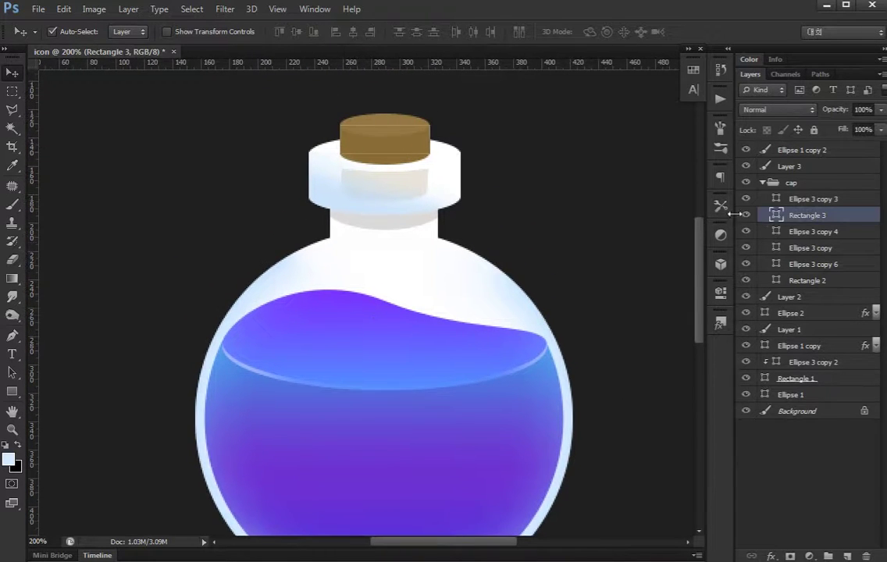
left_click(392, 233)
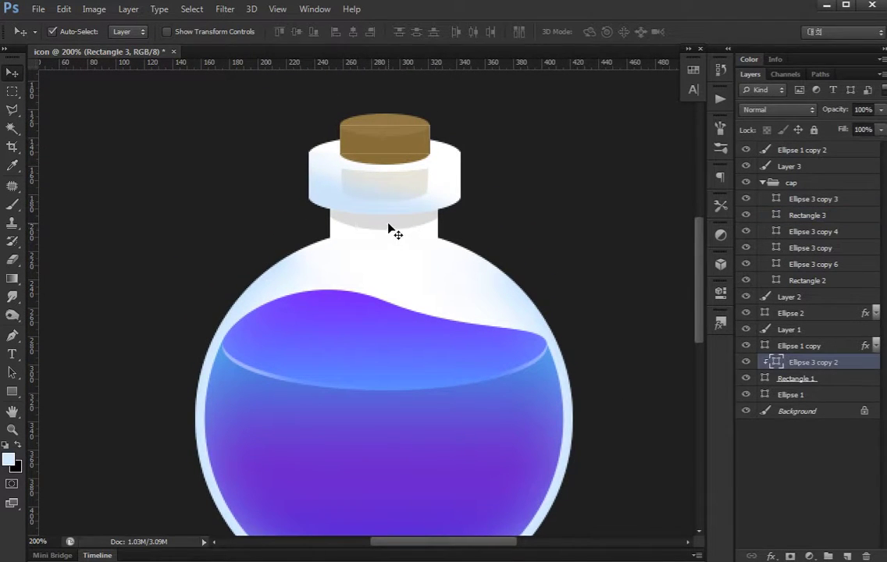
Change the neck ellipse's fill from neutral grey to a pale light blue
double_click(775, 363)
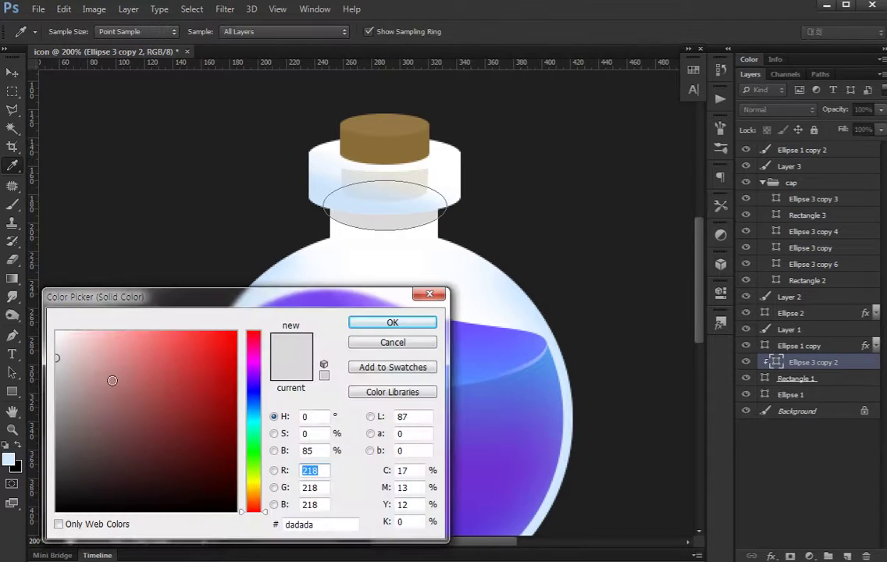
left_click_drag(56, 356, 56, 350)
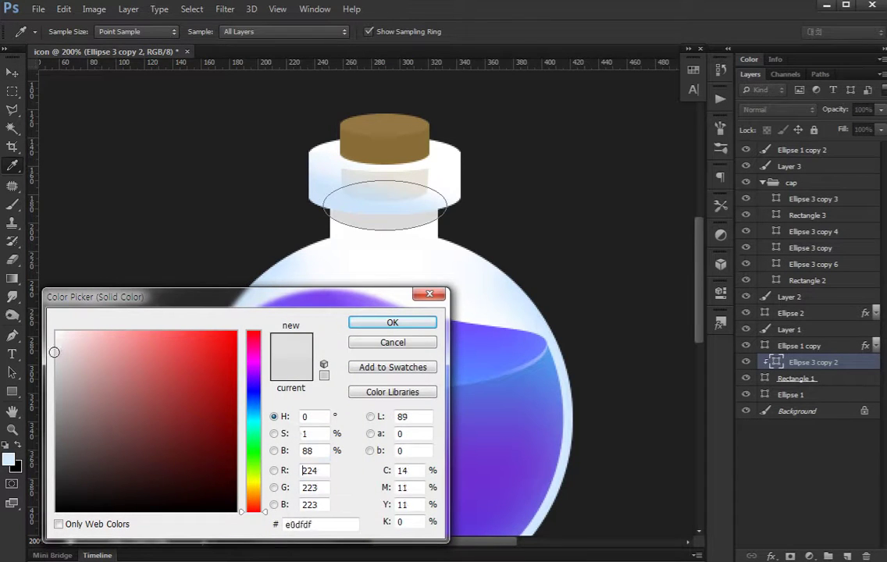
left_click(254, 418)
left_click(255, 412)
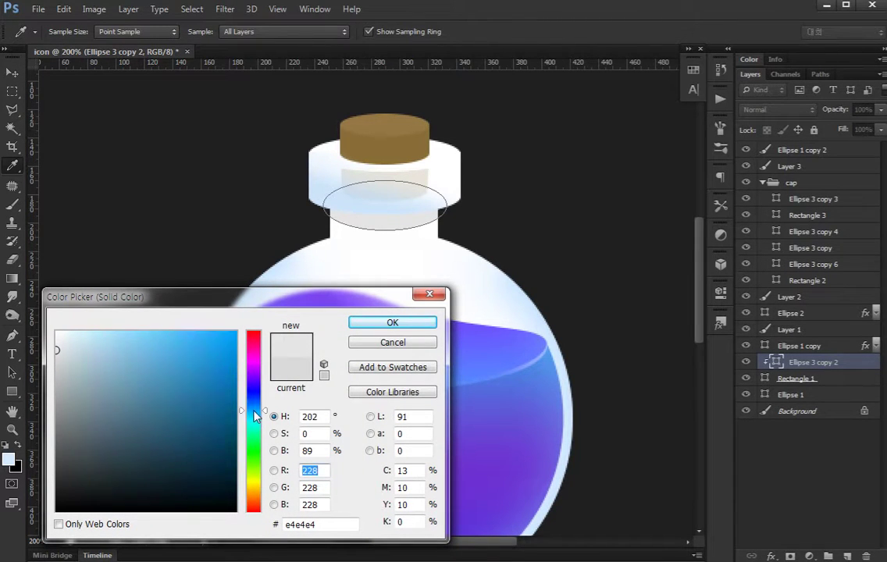
mouse_move(71, 335)
left_mouse_down()
mouse_move(71, 327)
mouse_move(71, 340)
left_mouse_up()
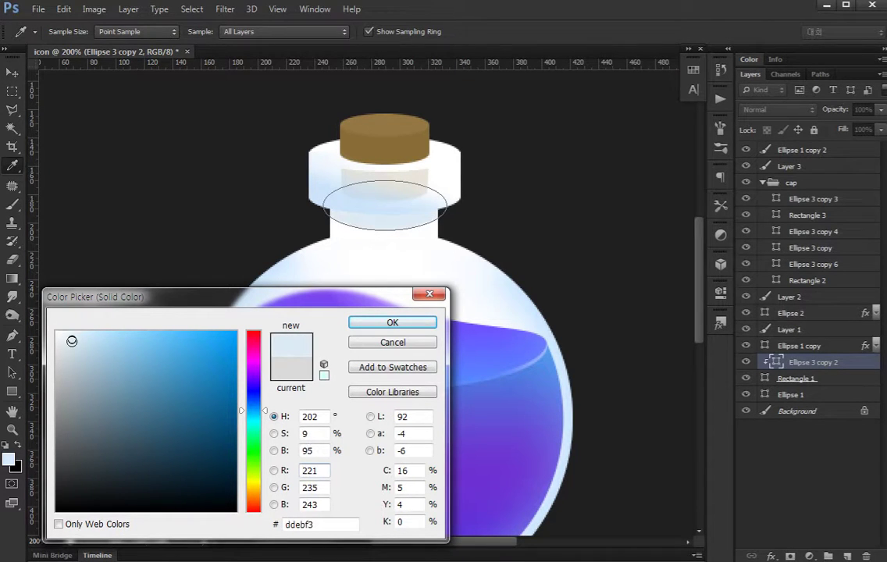
left_click(371, 326)
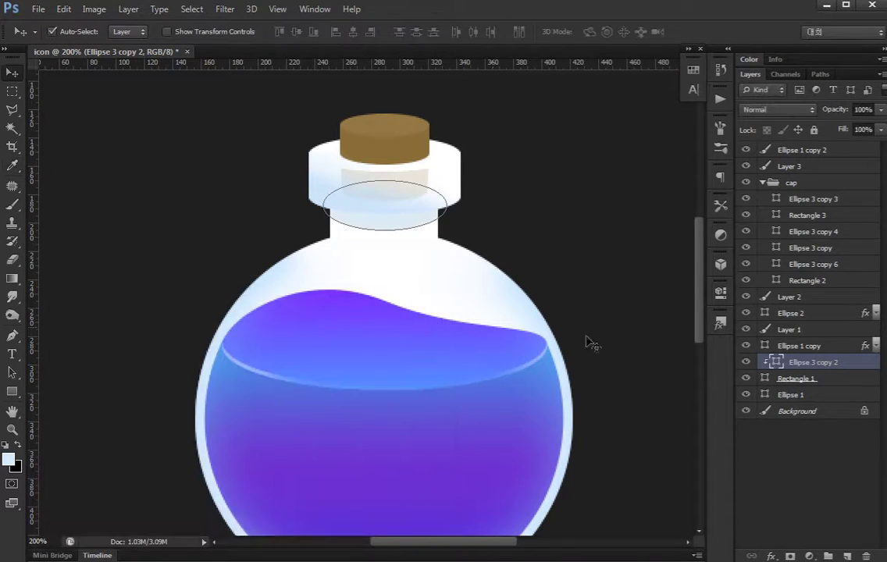
Tone the neck ellipse fill down to pale blue-grey #e2eaef
double_click(776, 362)
left_click_drag(71, 338, 65, 342)
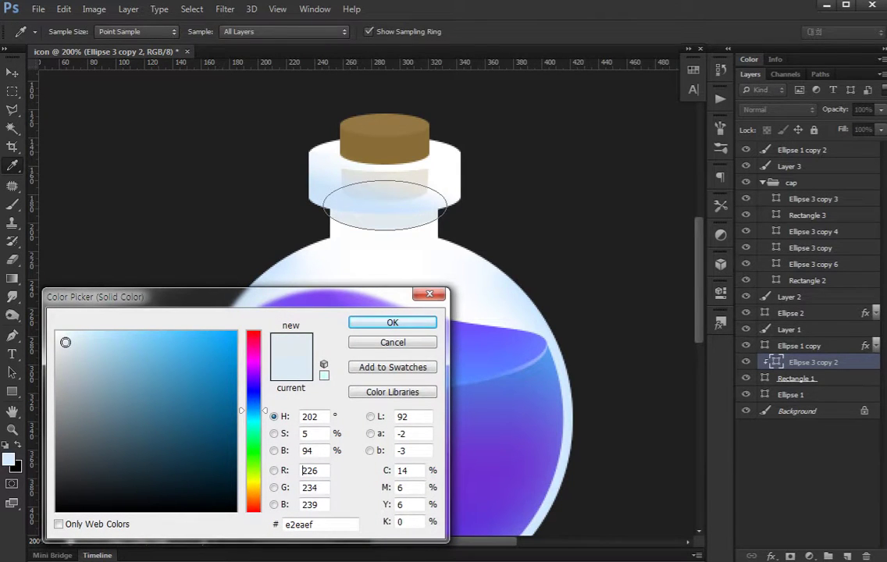
key("Return")
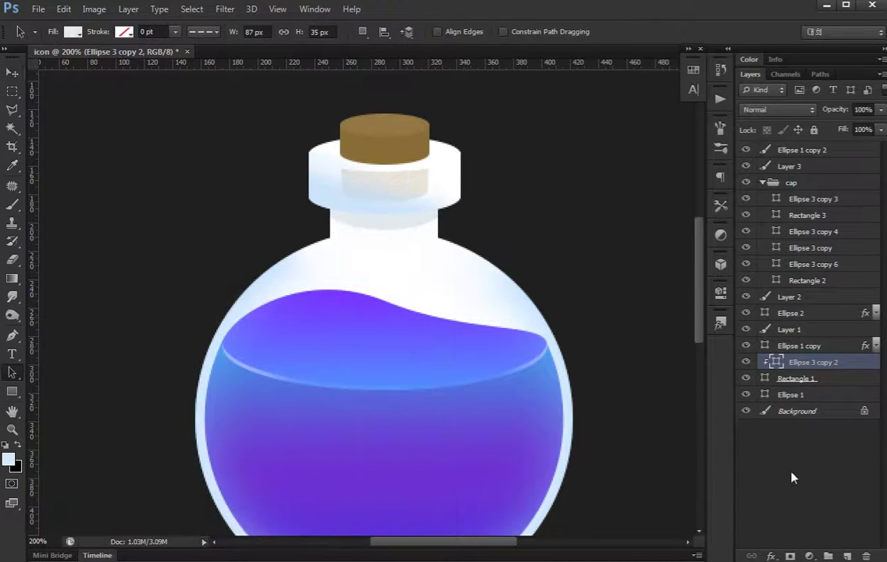
key("v")
mouse_move(362, 258)
left_mouse_down()
mouse_move(386, 204)
mouse_move(388, 242)
mouse_move(386, 257)
mouse_move(368, 218)
left_mouse_up()
Duplicate the bottle's base circle, Ellipse 1
scroll(461, 284, "up", 3)
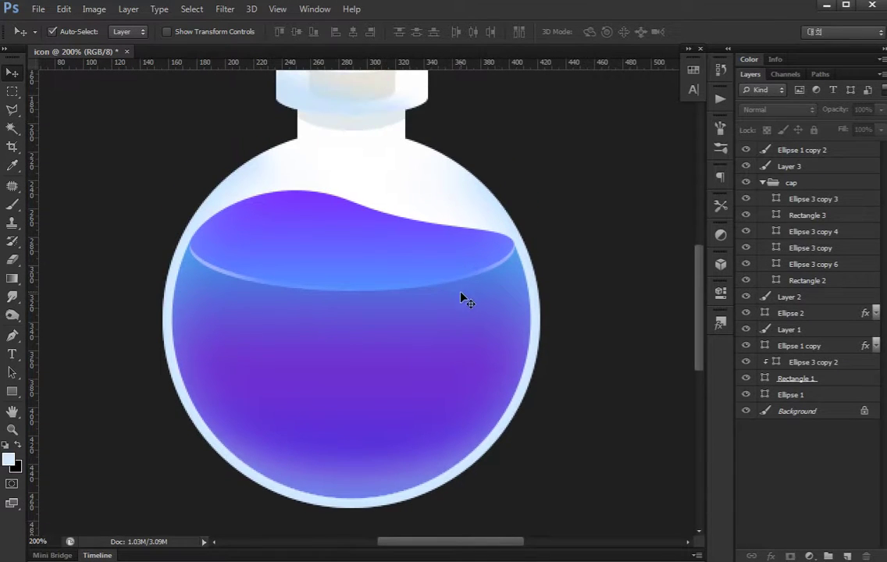
key("b")
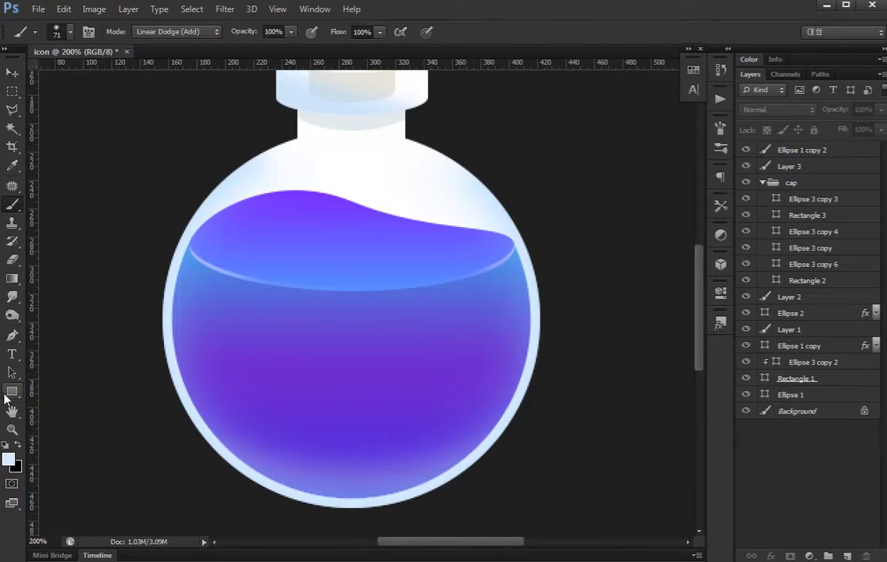
left_click(796, 380)
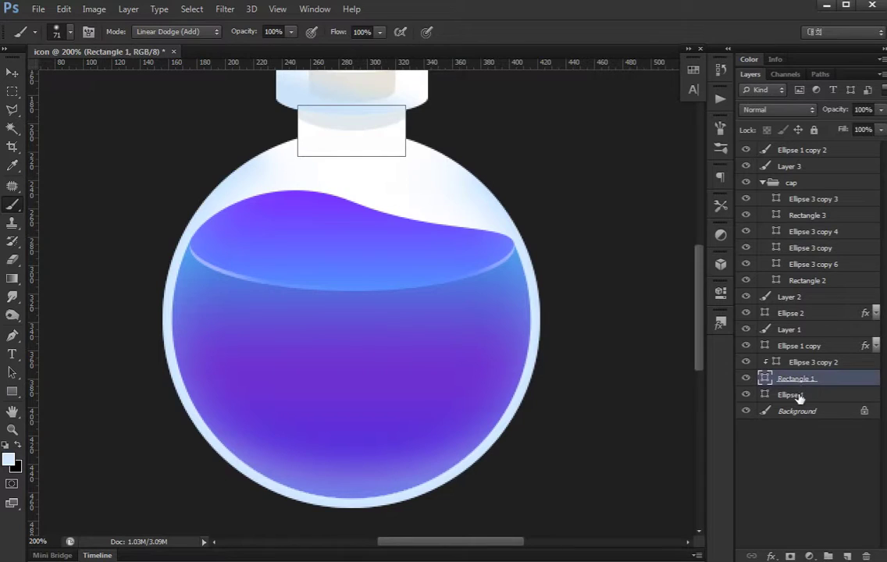
left_click(798, 395)
key("ctrl+j")
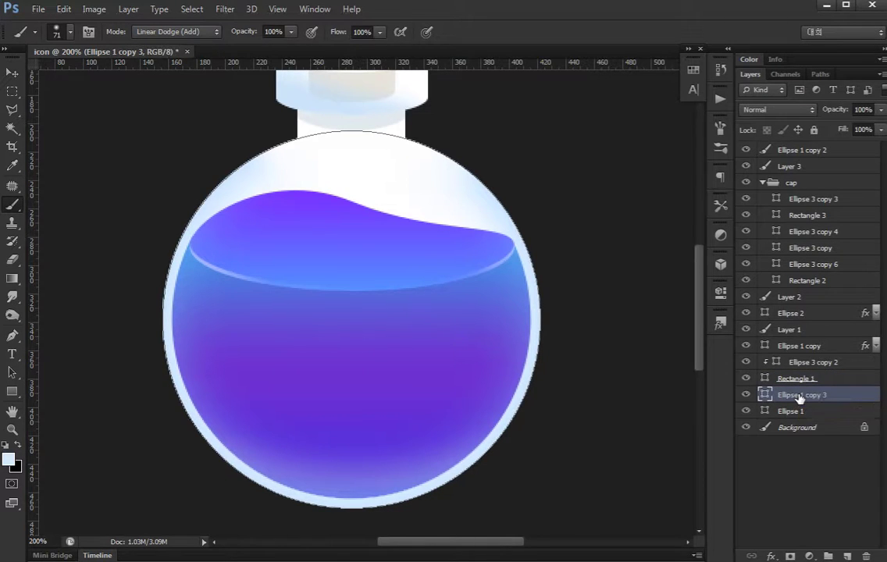
key("ctrl+shift+alt+n")
key("ctrl+z")
Fill the circle copy with pale blue #cde2fa and move it to the top of the stack
double_click(764, 394)
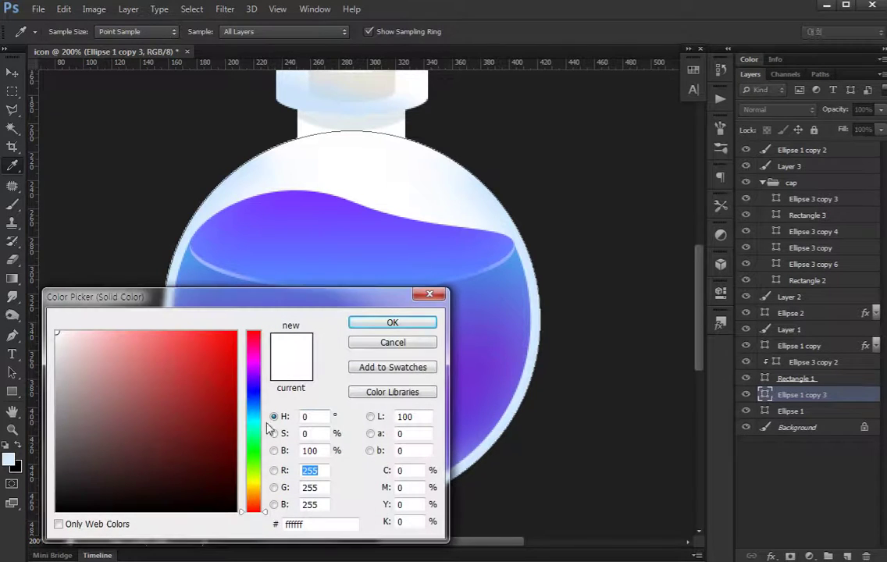
left_click(254, 415)
mouse_move(86, 336)
left_mouse_down()
mouse_move(83, 328)
mouse_move(76, 340)
left_mouse_up()
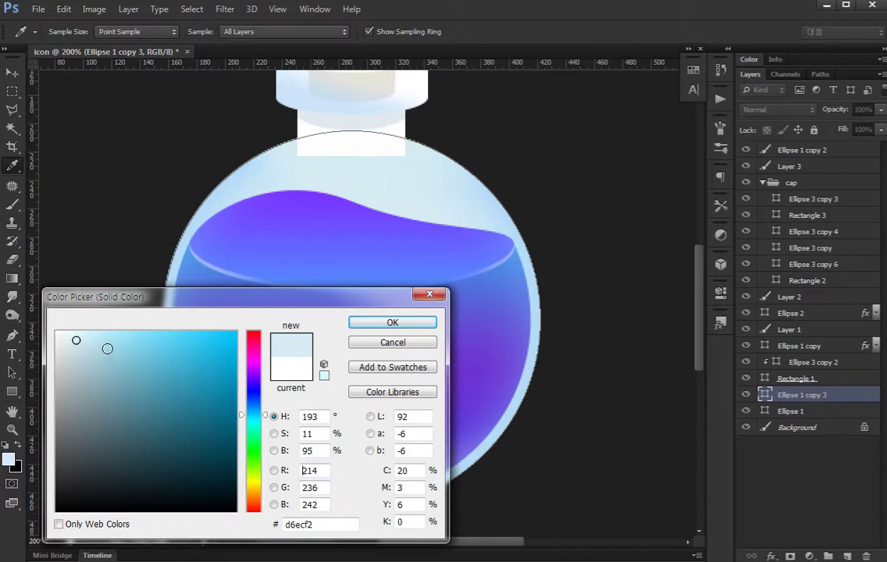
left_click(107, 348)
left_click(87, 333)
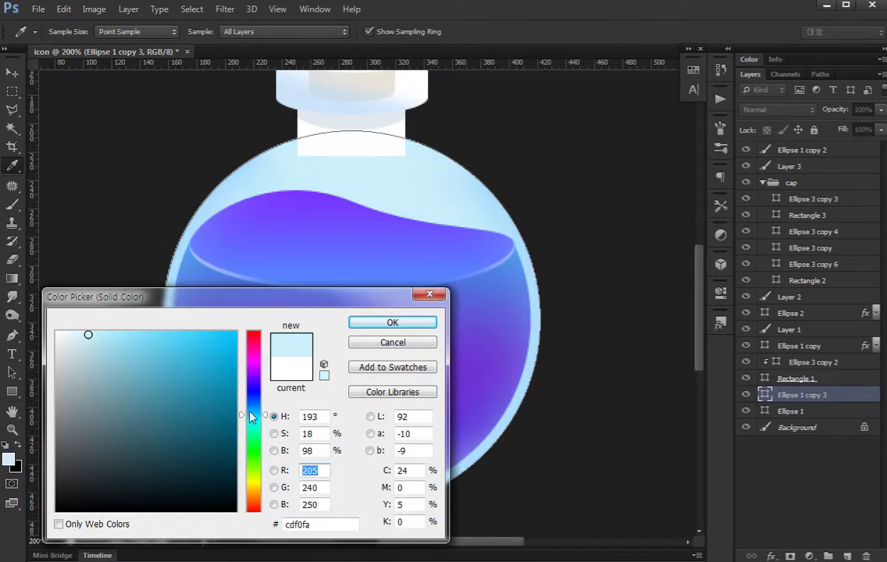
left_click_drag(251, 418, 253, 405)
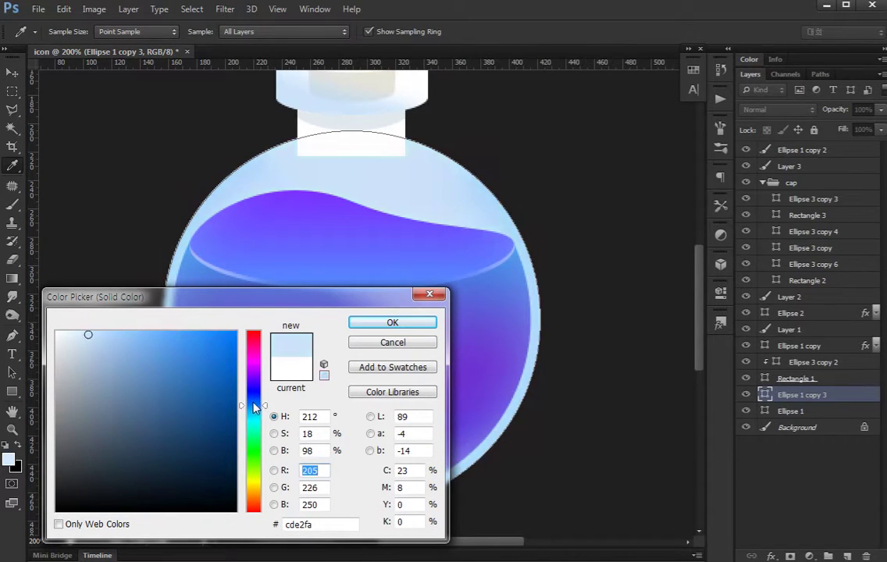
left_click(388, 324)
key("ctrl+shift+bracketright")
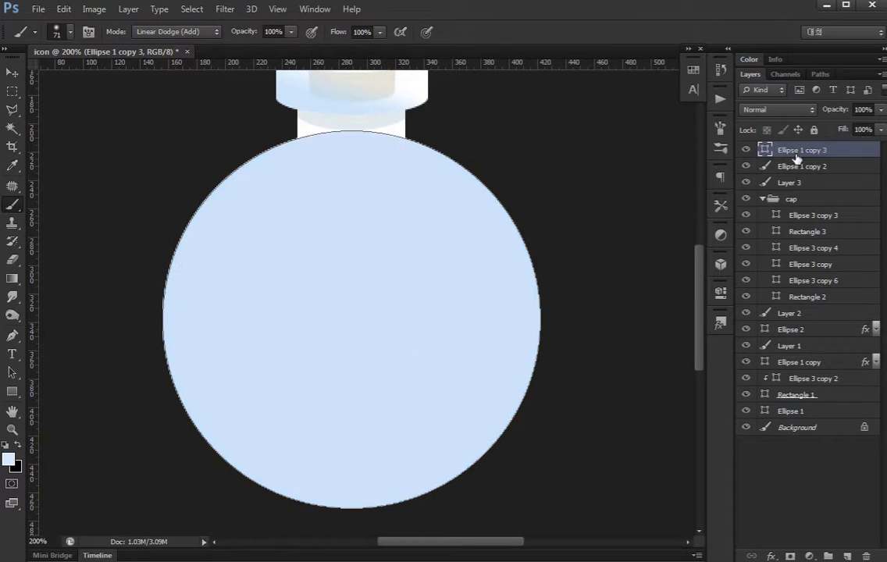
Rasterize the pale blue circle copy and test a hard 164 px brush on it
right_click(796, 158)
left_click(741, 247)
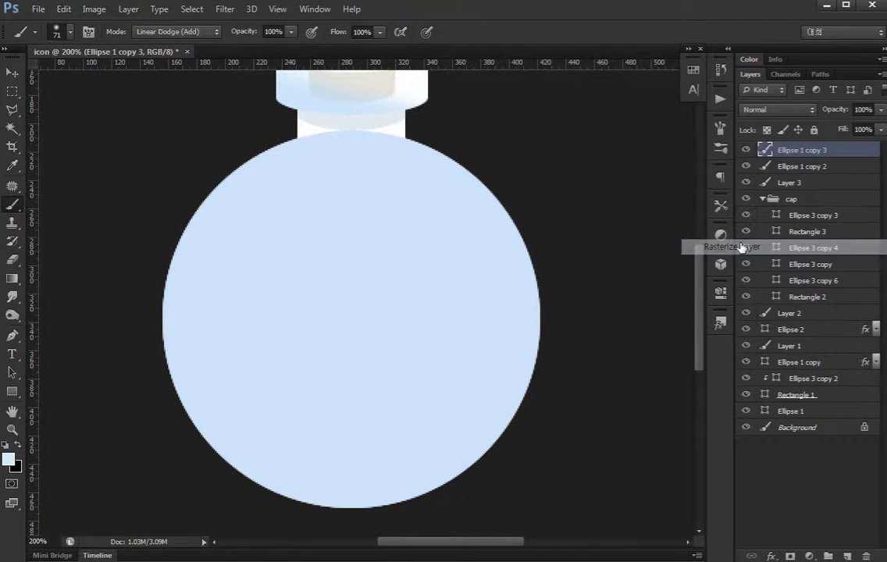
right_click(358, 263)
left_click_drag(470, 360, 544, 360)
left_click_drag(449, 323, 500, 326)
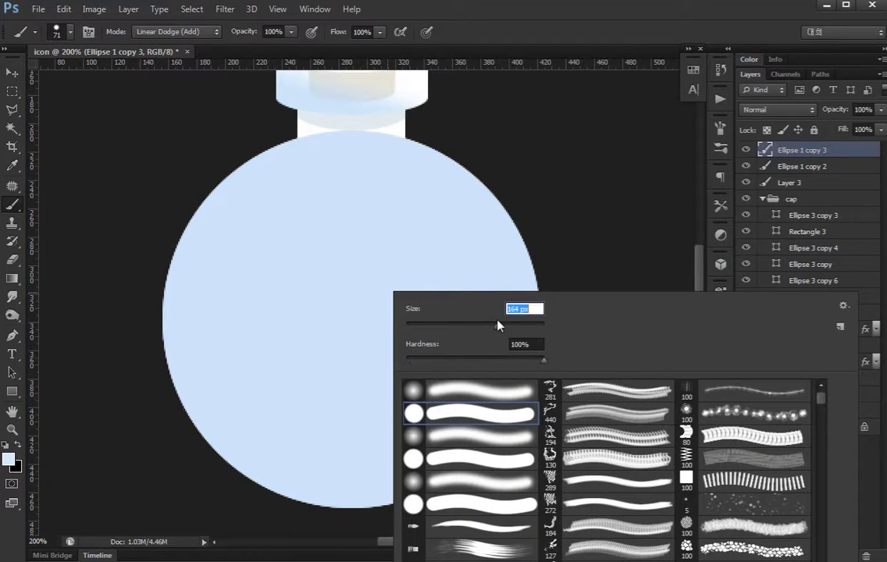
key("Return")
right_click(343, 284)
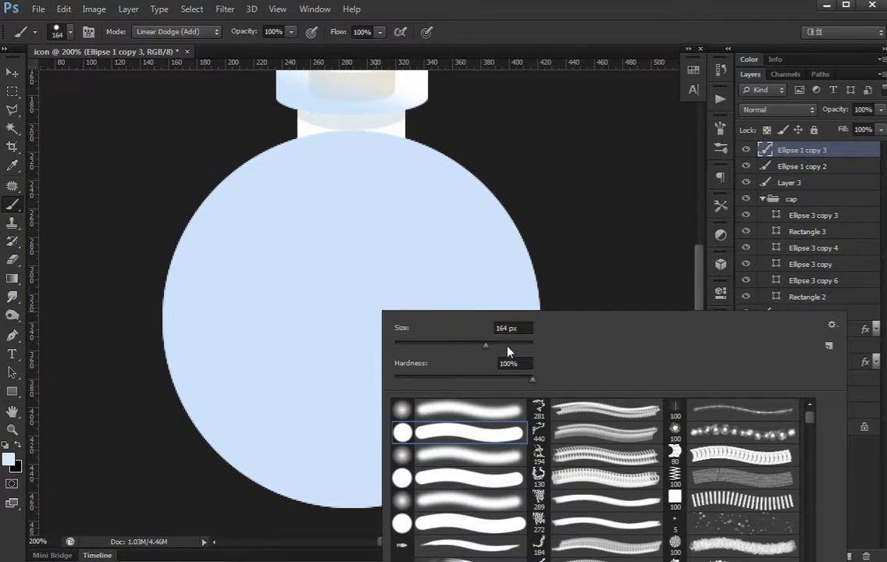
key("Return")
left_click(307, 317)
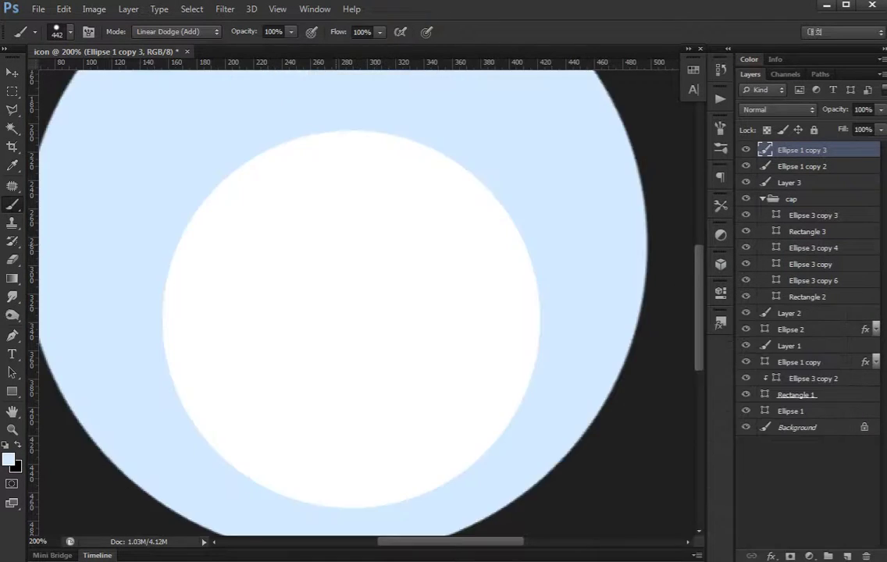
key("ctrl+z")
Set the Eraser to a hard round tip of about 94 px
key("e")
right_click(349, 274)
left_click_drag(416, 308, 429, 309)
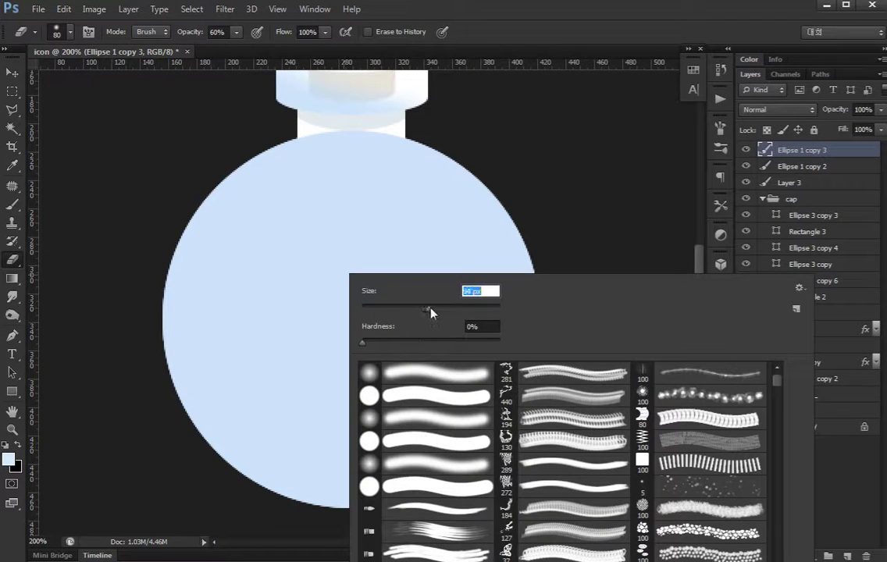
key("Return")
left_click(350, 259)
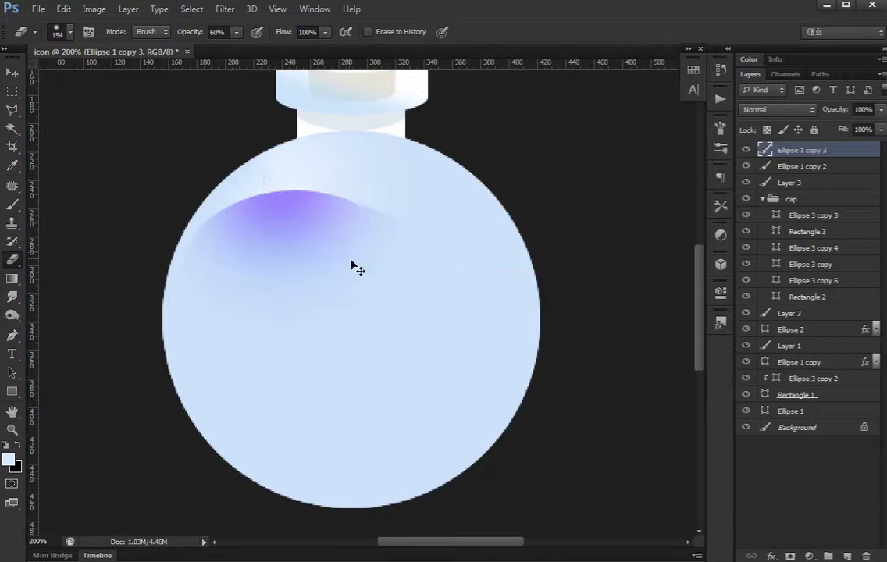
key("ctrl+z")
right_click(356, 259)
left_click(441, 380)
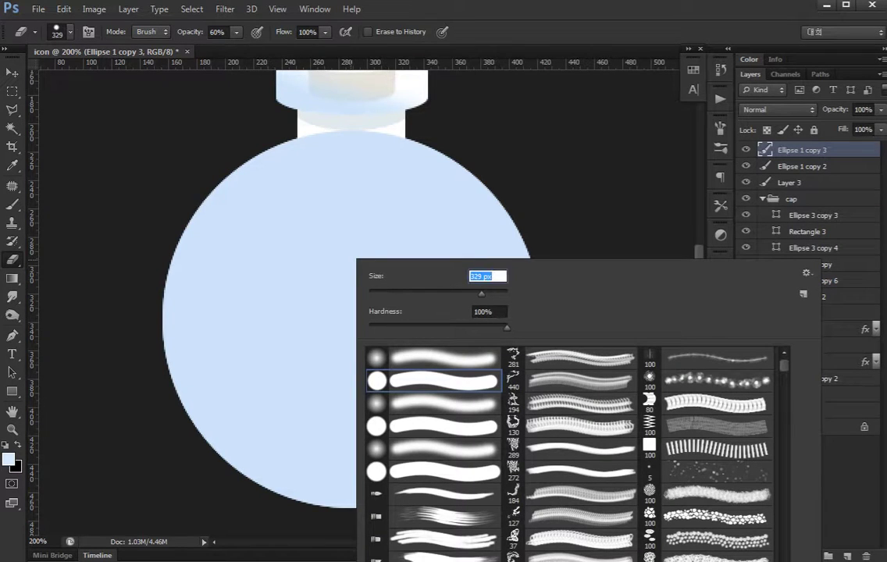
key("Return")
Erase the centre of the pale blue circle to reveal the purple liquid inside
right_click(364, 261)
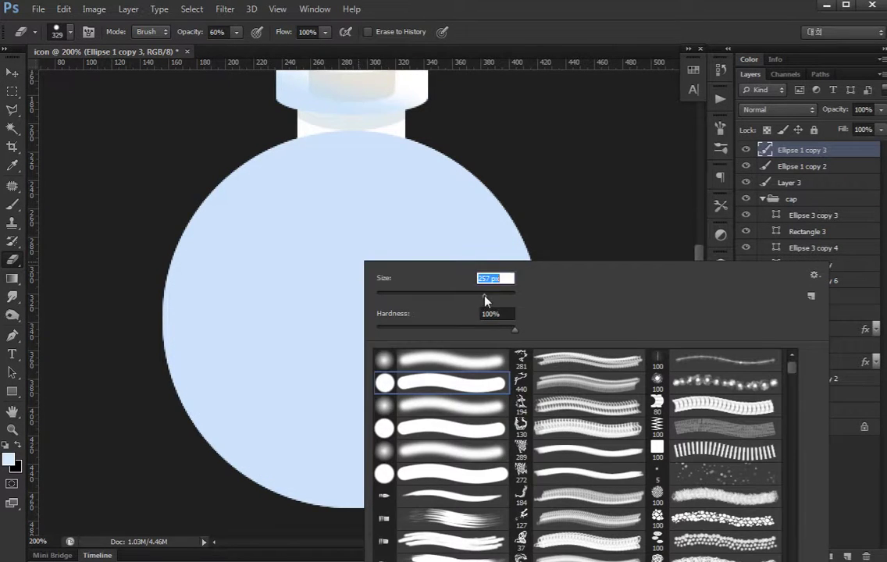
key("Return")
left_click(341, 310)
key("ctrl+z")
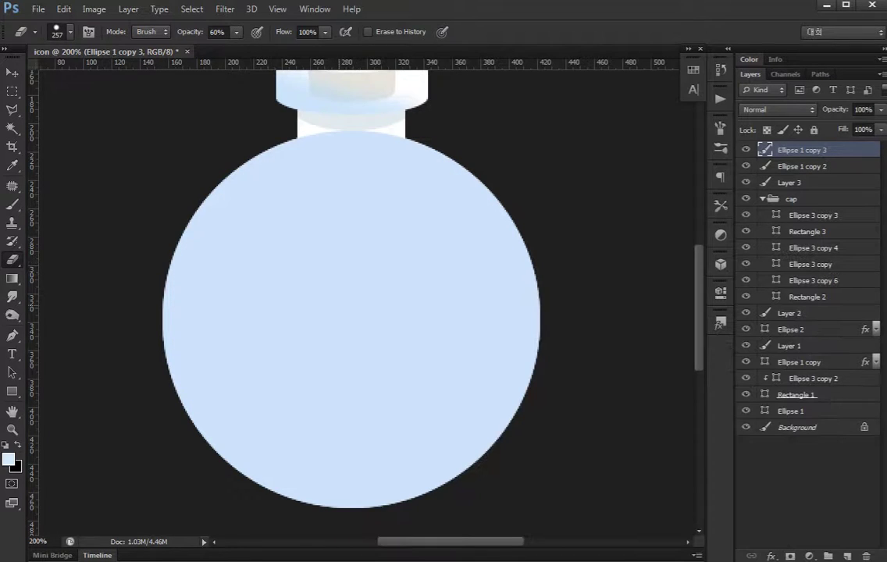
key("ctrl+z")
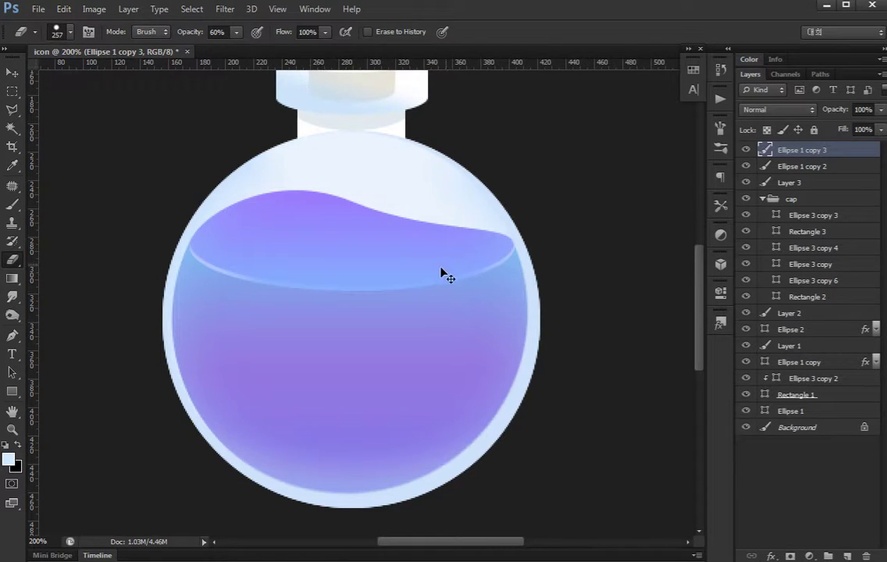
key("ctrl+z")
right_click(338, 306)
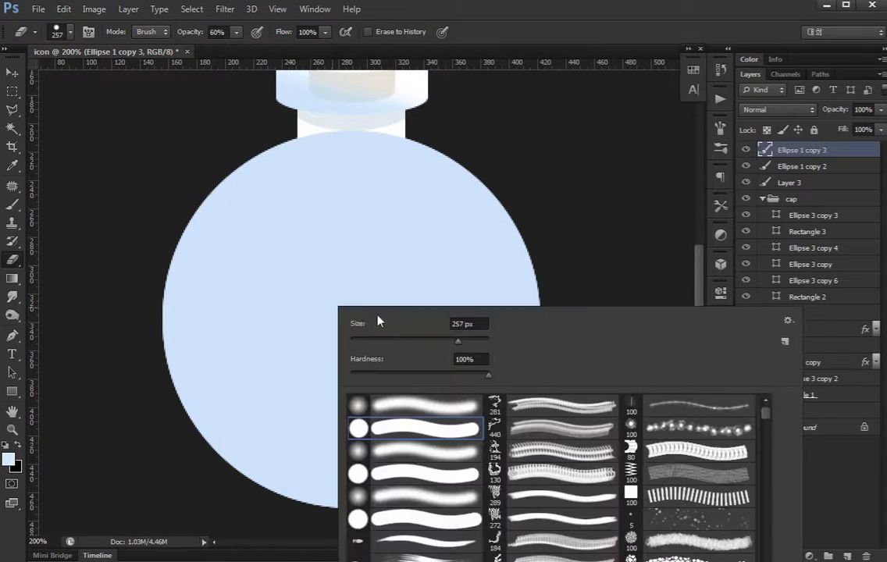
scroll(474, 323, "up", 7)
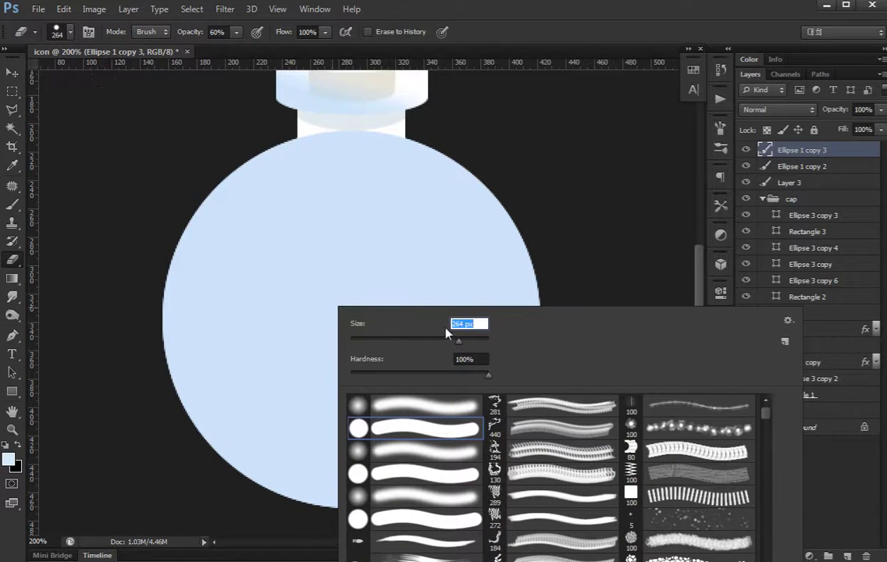
scroll(472, 325, "up", 9)
key("Return")
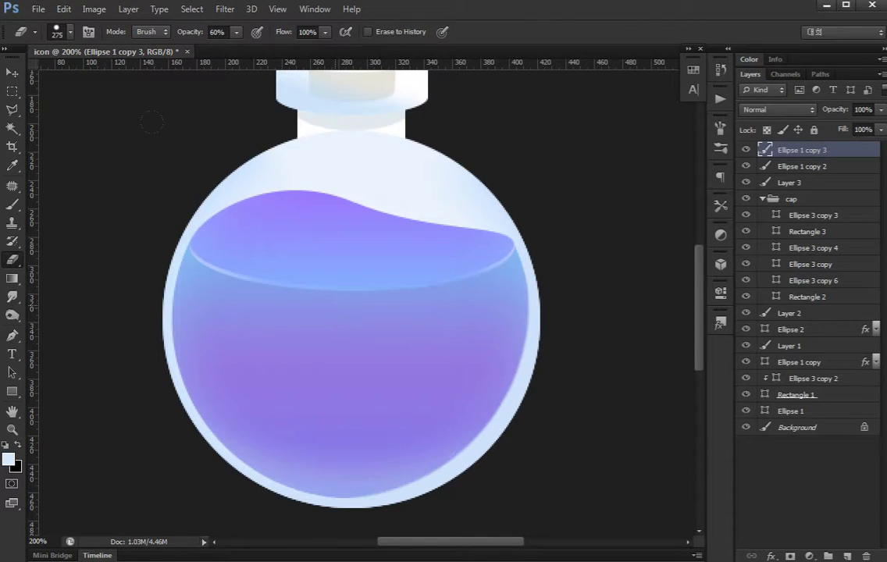
Scale the glass rim copy to 92% width and height
key("ctrl+t")
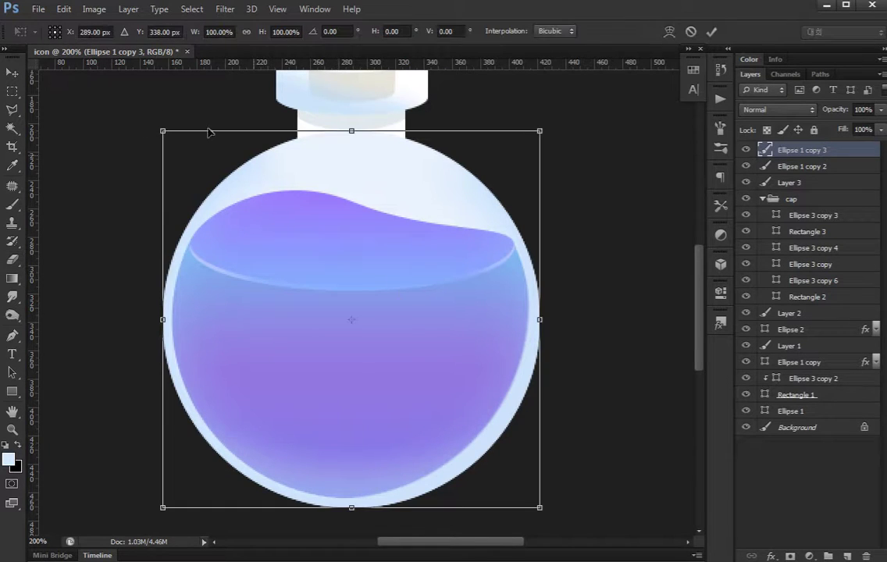
left_click(224, 28)
type("90")
key("Return")
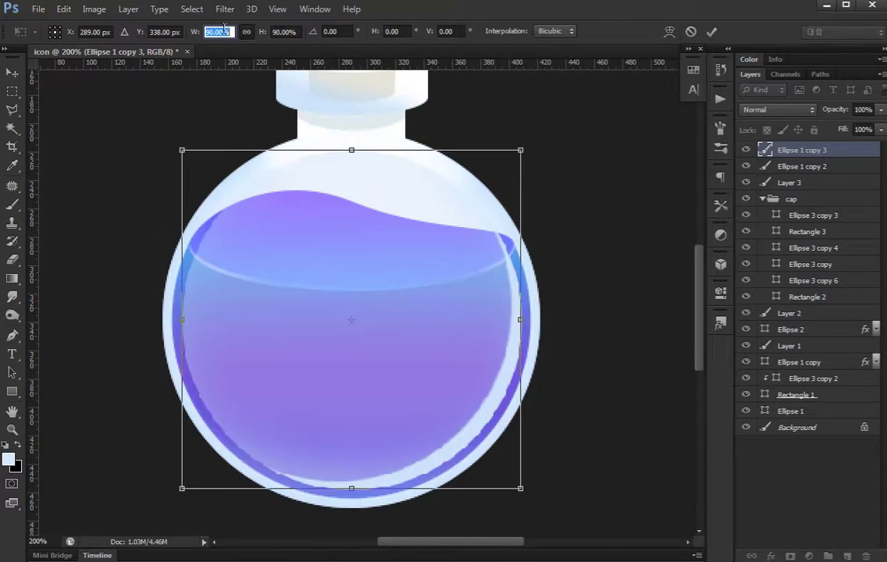
key("Up")
key("Up")
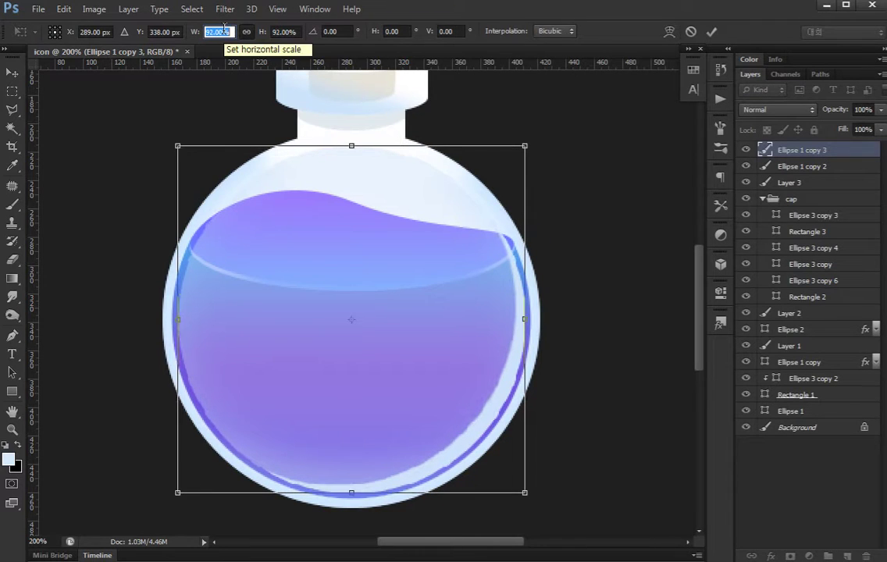
key("Return")
Try moving and deleting the ring layer, then restore it in place
key("a")
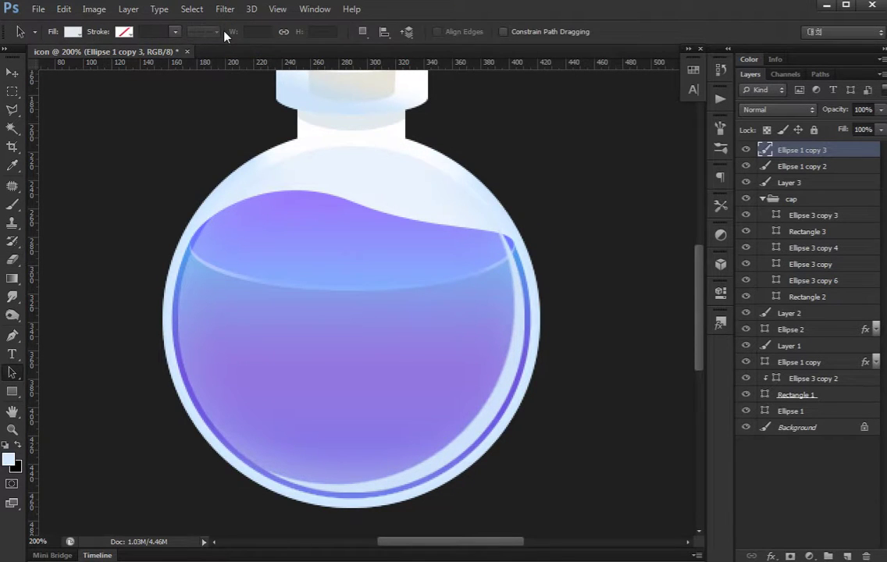
key("v")
left_click_drag(425, 332, 458, 356)
key("ctrl+z")
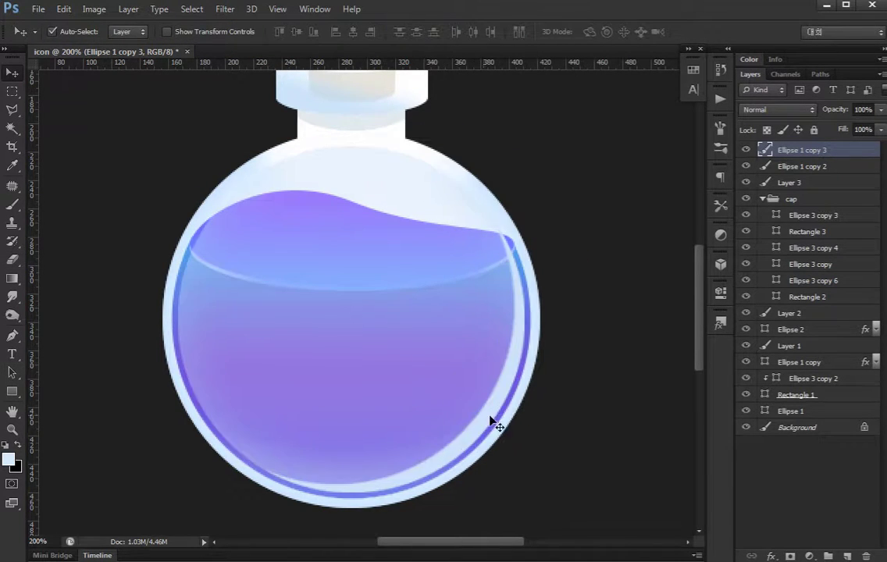
key("w")
left_click(411, 370)
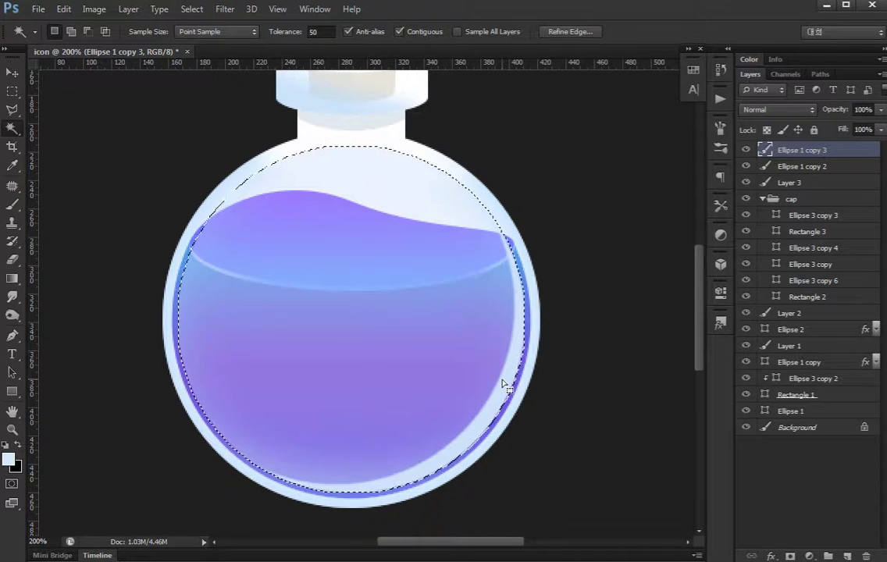
key("ctrl+d")
key("Delete")
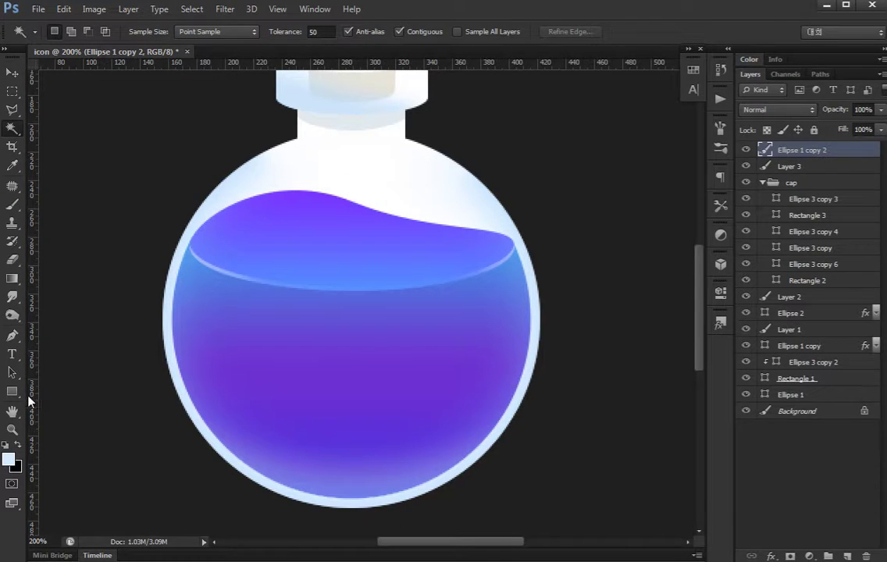
key("ctrl+z")
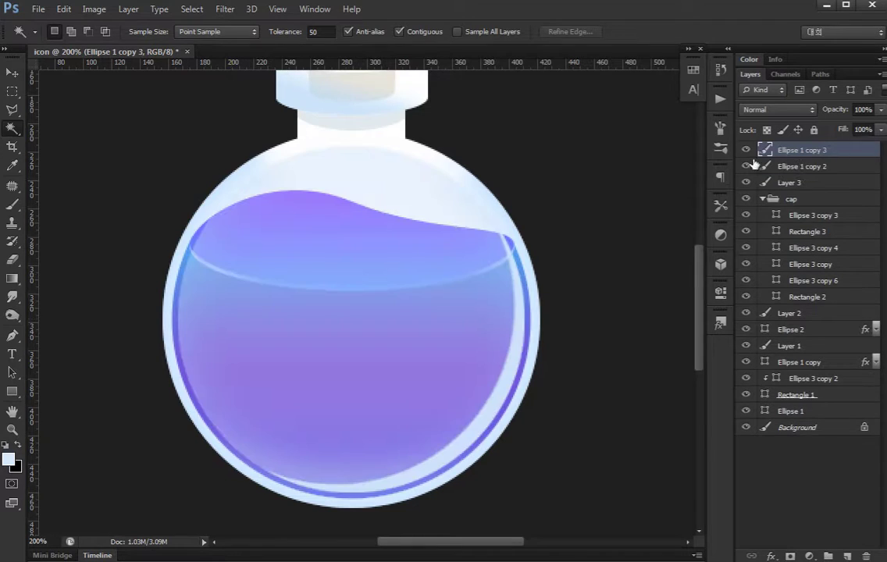
key("v")
Lower Ellipse 1 copy 3's opacity to about 19% and review the whole potion
left_click(878, 111)
left_click_drag(837, 129, 823, 130)
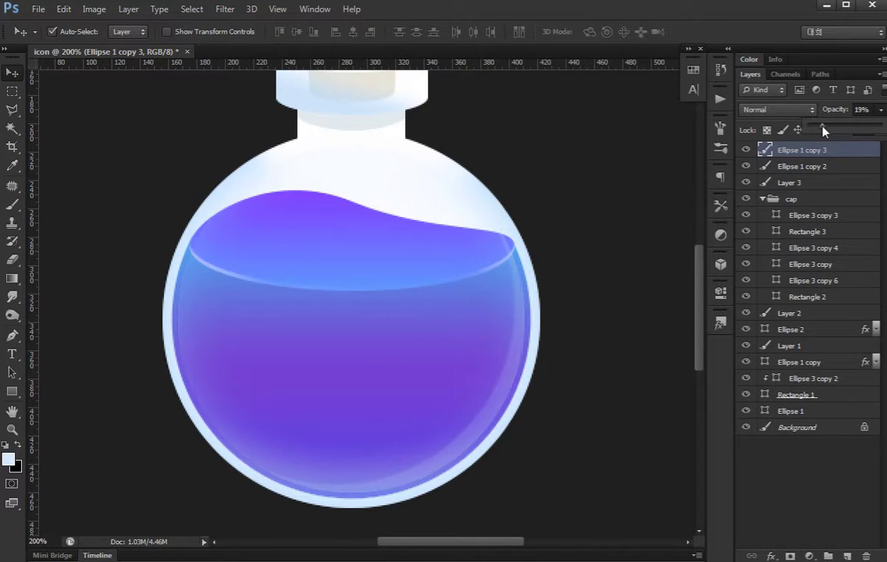
left_click(796, 490)
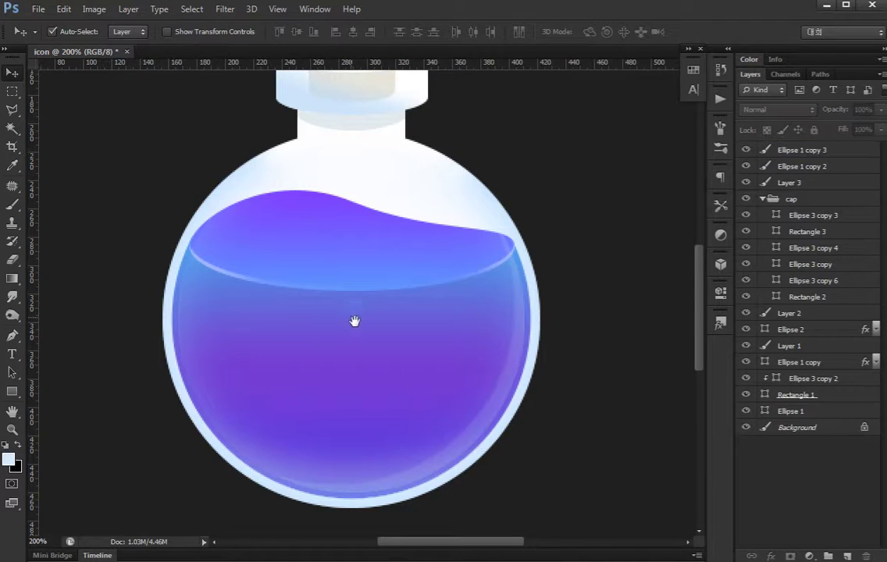
left_click_drag(354, 321, 360, 332)
key("ctrl+minus")
key("ctrl+minus")
key("ctrl+plus")
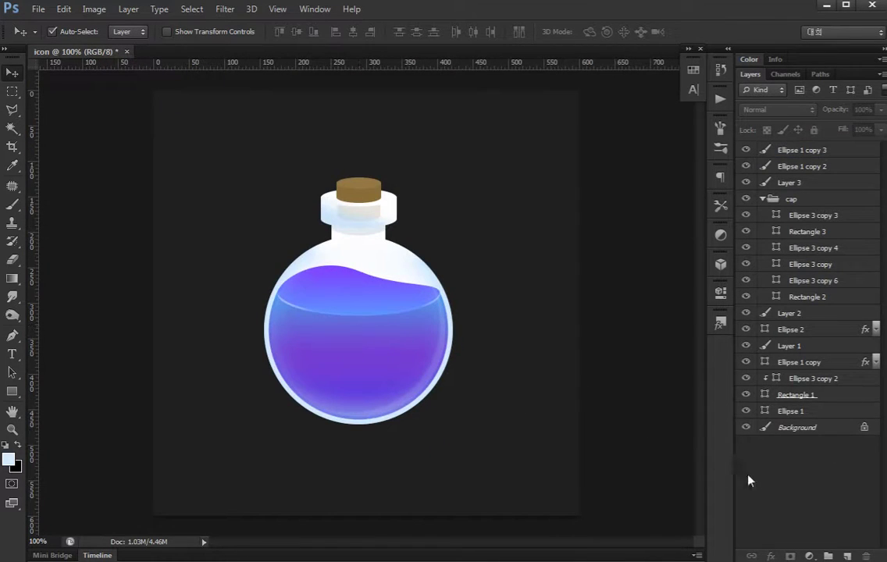
Load the bottle outline as a selection, add Layer 4 and set white as foreground
left_click(765, 411, "ctrl")
left_click(811, 151)
key("ctrl+shift+alt+n")
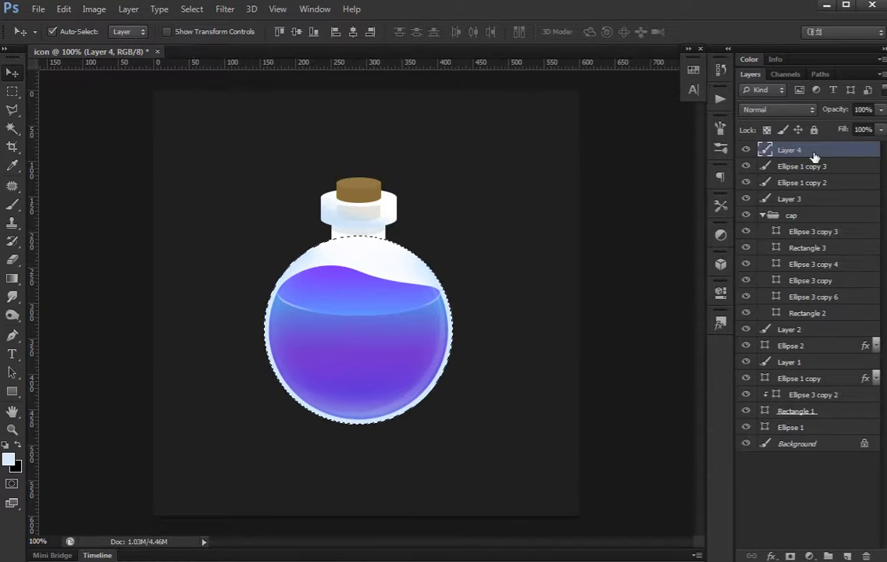
key("b")
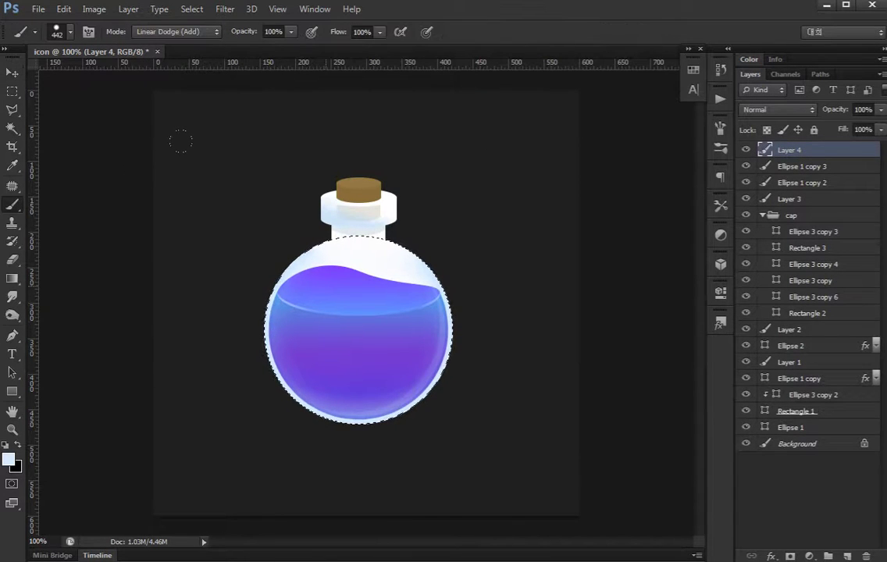
right_click(329, 282)
key("i")
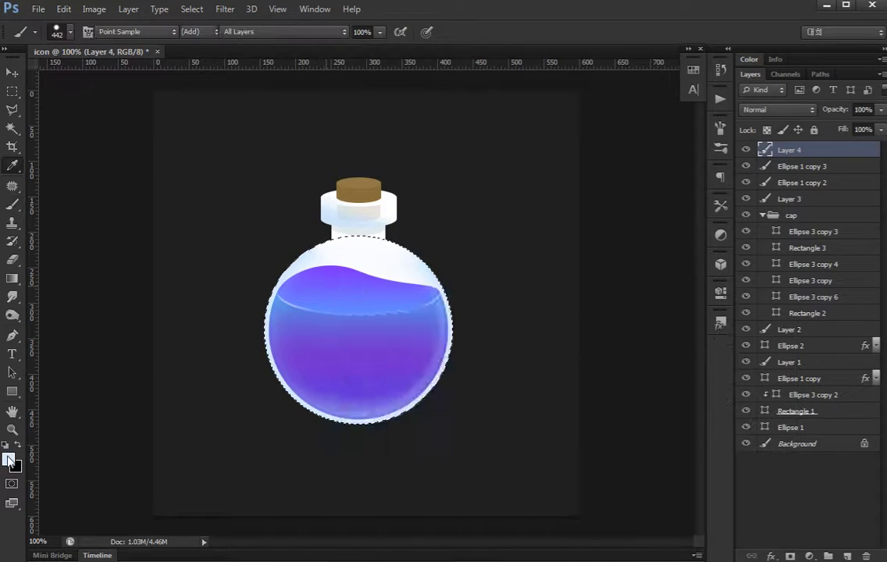
left_click(9, 459)
left_click(57, 333)
left_click(355, 324)
Set up a soft round brush at 236 px
key("b")
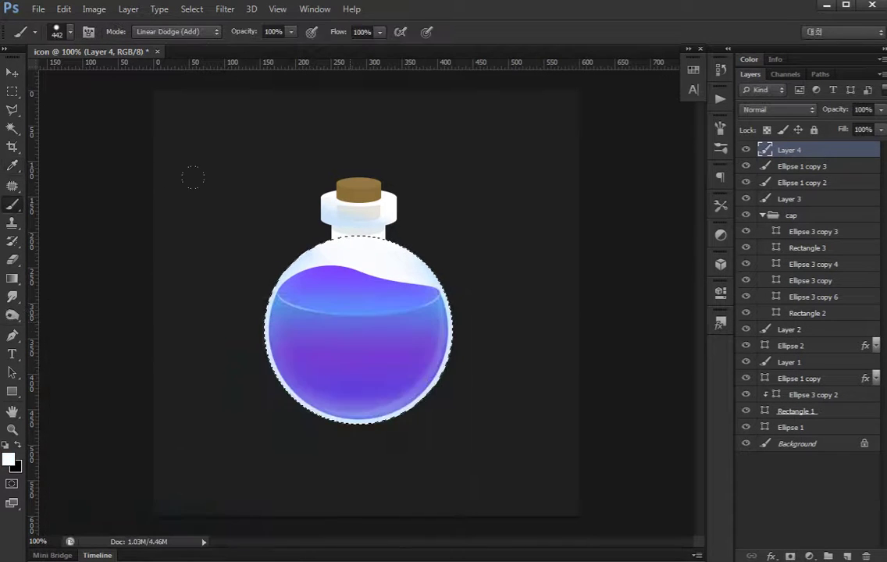
right_click(355, 324)
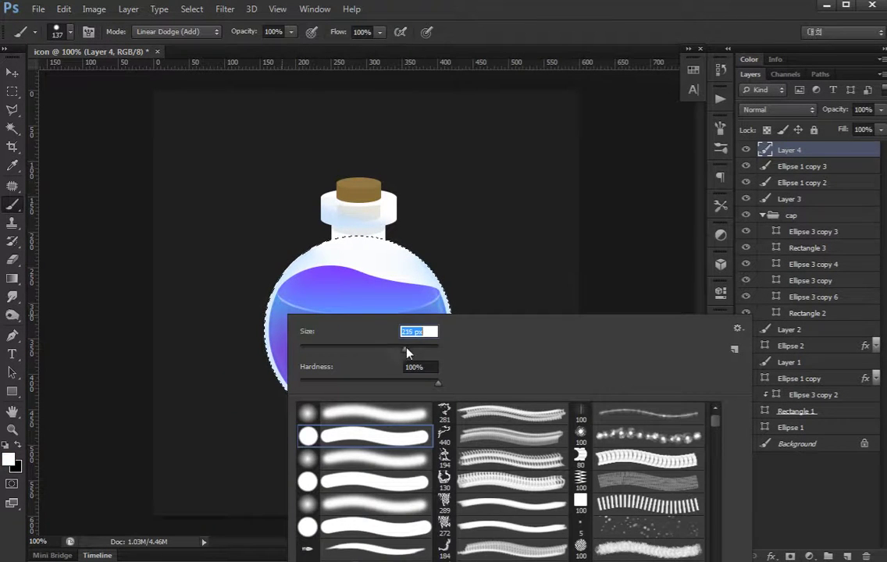
left_click(188, 203)
right_click(201, 256)
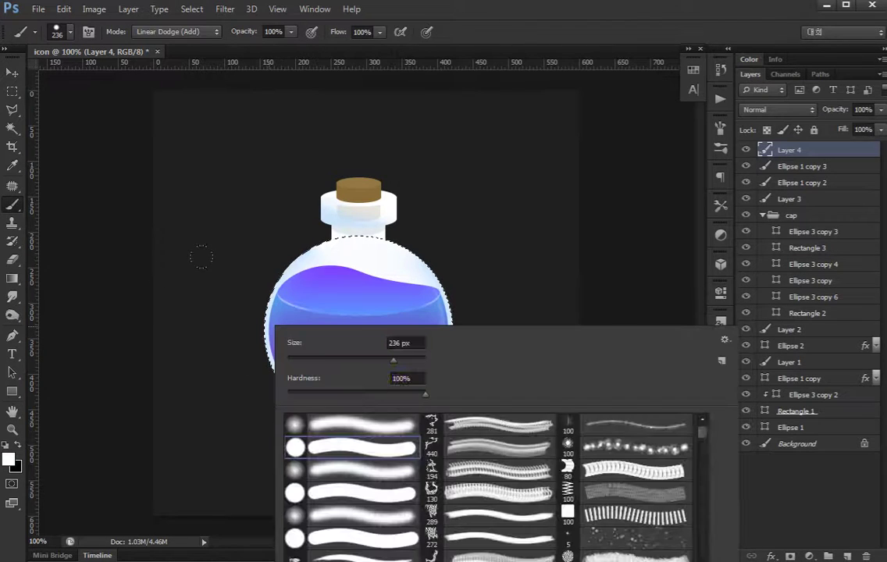
left_click(340, 425)
left_click(165, 284)
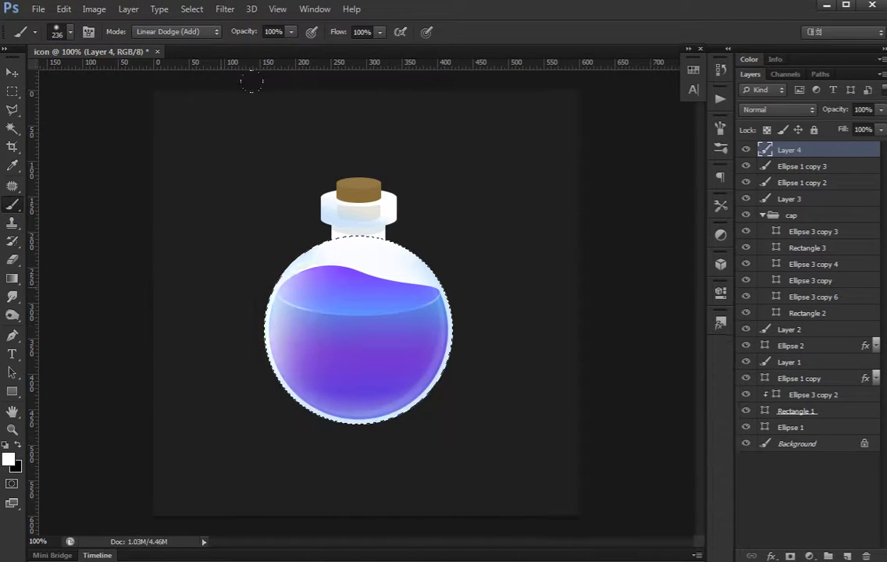
Try several soft white highlight strokes along the bottle's left side
left_click_drag(154, 348, 346, 109)
key("ctrl+z")
key("ctrl+z")
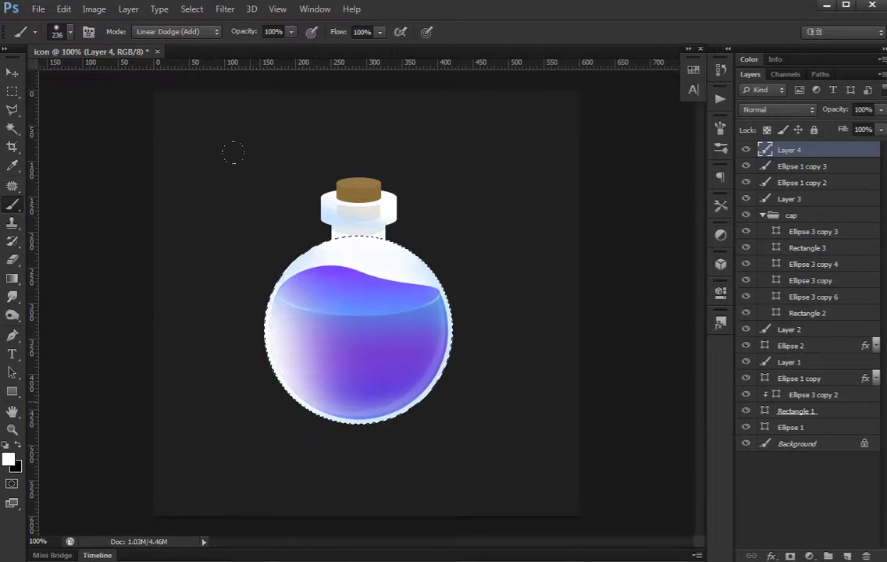
key("ctrl+z")
key("ctrl+z")
key("ctrl+z")
key("ctrl+z")
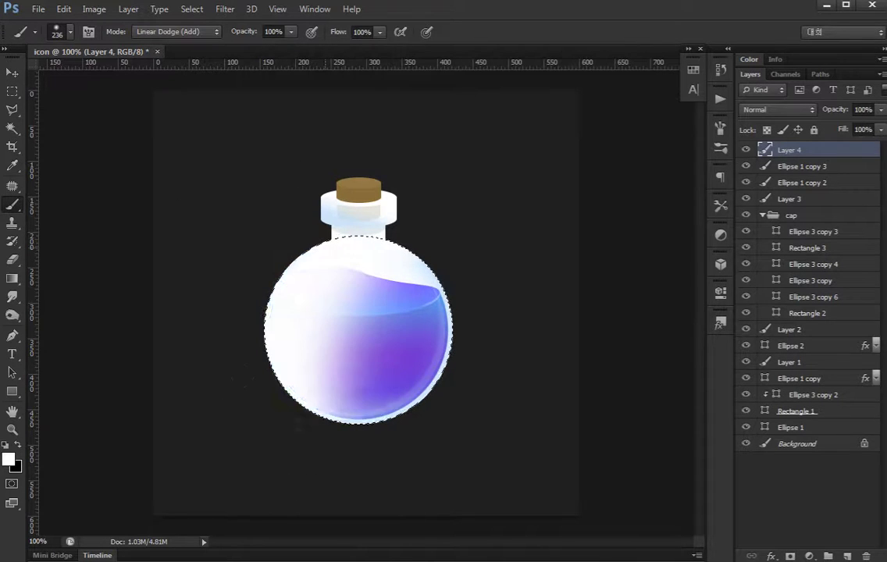
key("ctrl+z")
key("ctrl+z")
key("ctrl+z")
left_click_drag(233, 191, 251, 388)
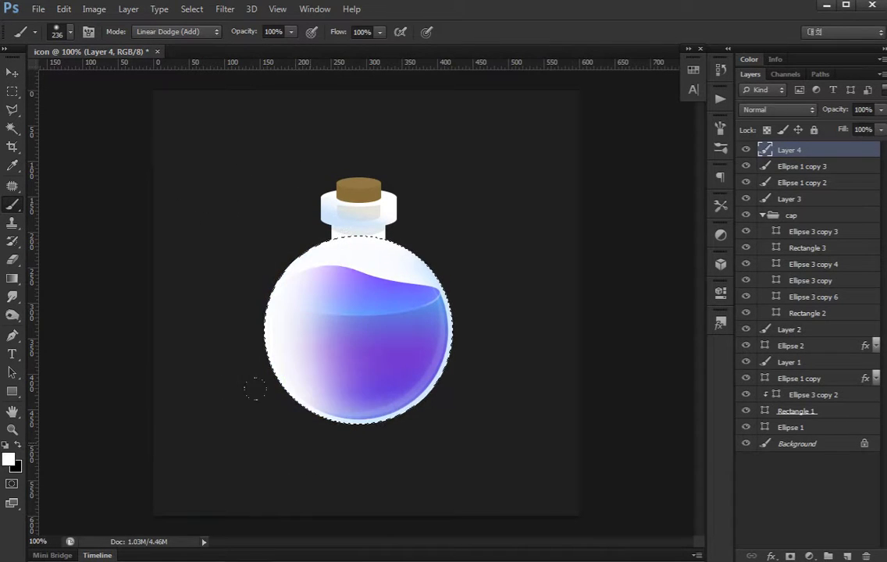
key("ctrl+z")
mouse_move(188, 376)
left_mouse_down()
mouse_move(243, 152)
mouse_move(165, 338)
left_mouse_up()
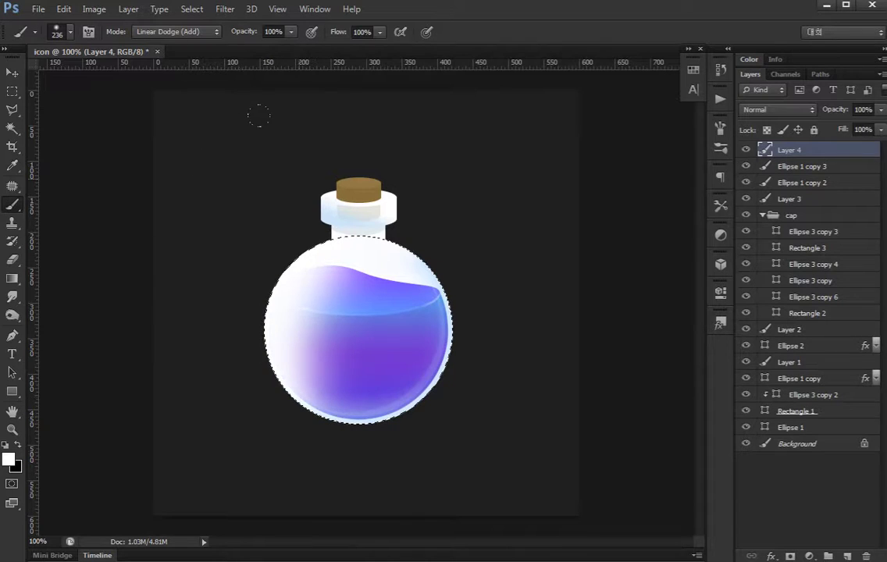
key("ctrl+z")
Paint the final soft white highlight over the bottle's upper-left side
mouse_move(254, 133)
left_mouse_down()
mouse_move(208, 181)
mouse_move(152, 330)
left_mouse_up()
key("ctrl+z")
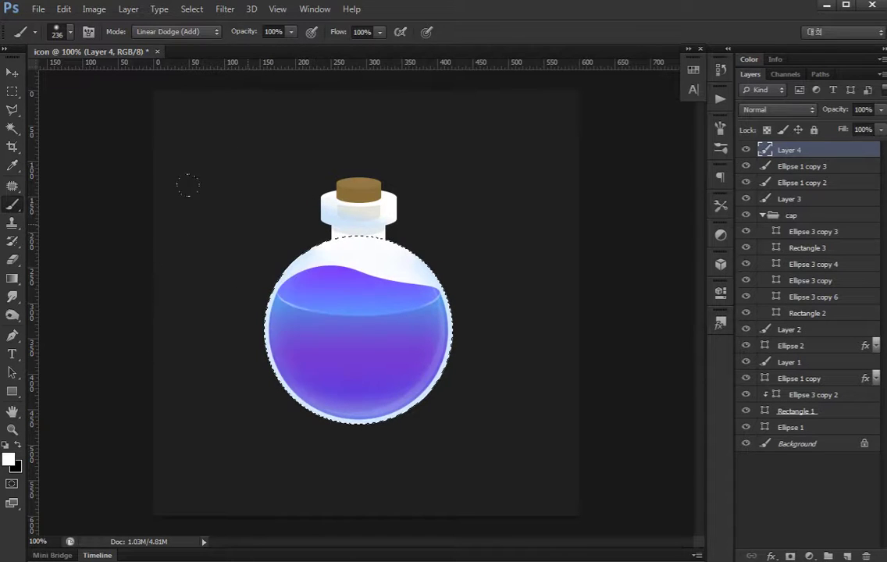
mouse_move(188, 185)
left_mouse_down()
mouse_move(182, 337)
mouse_move(237, 415)
mouse_move(177, 365)
mouse_move(336, 439)
mouse_move(265, 367)
left_mouse_up()
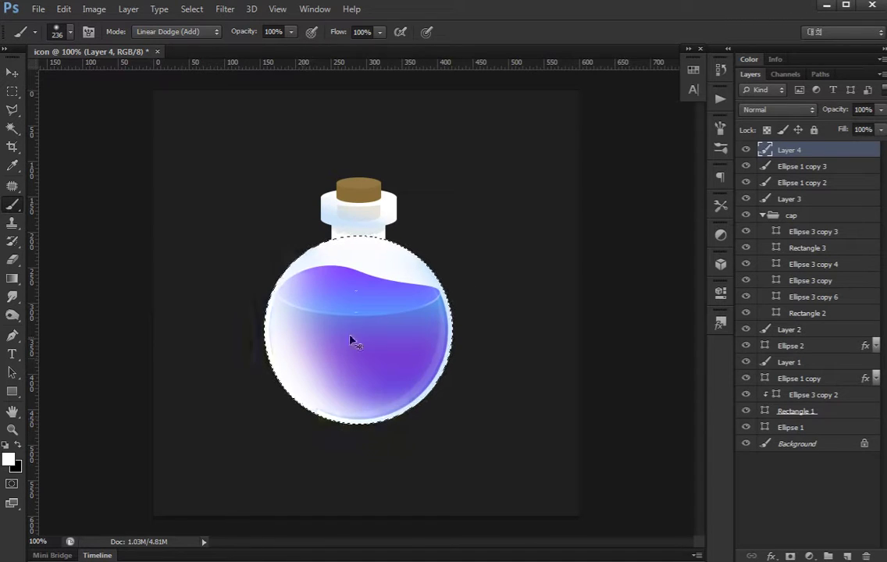
key("ctrl+z")
mouse_move(335, 164)
left_mouse_down()
mouse_move(263, 174)
mouse_move(160, 300)
left_mouse_up()
key("ctrl+z")
mouse_move(150, 254)
left_mouse_down()
mouse_move(184, 184)
mouse_move(313, 148)
left_mouse_up()
mouse_move(125, 284)
left_mouse_down()
mouse_move(143, 323)
mouse_move(178, 269)
mouse_move(154, 270)
left_mouse_up()
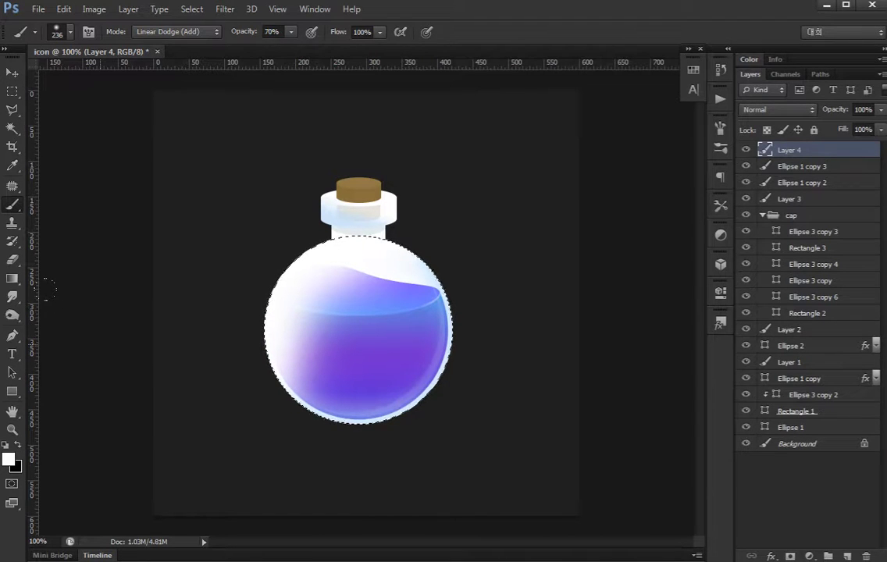
Lower the Layer 4 highlight to 60% opacity and zoom in on the bottle
key("v")
key("7")
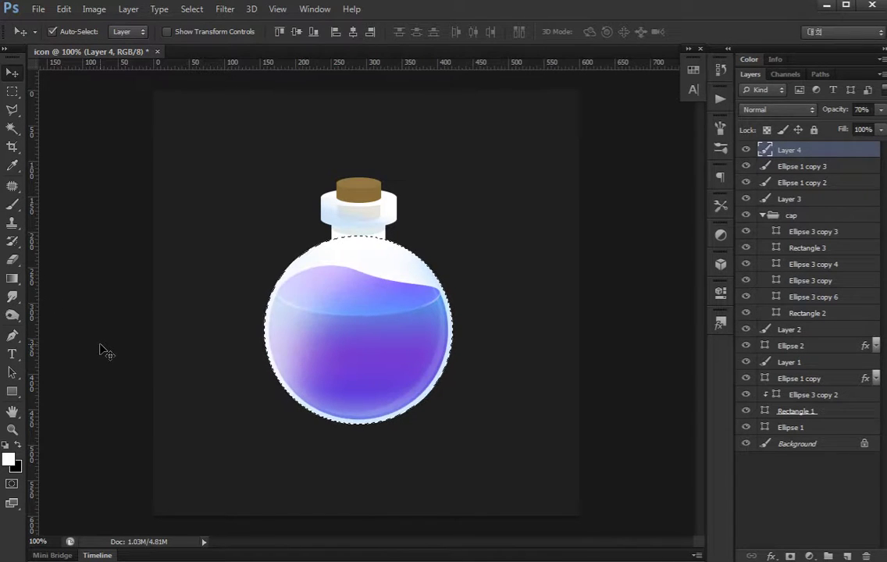
key("6")
key("ctrl+plus")
scroll(211, 320, "left", 2)
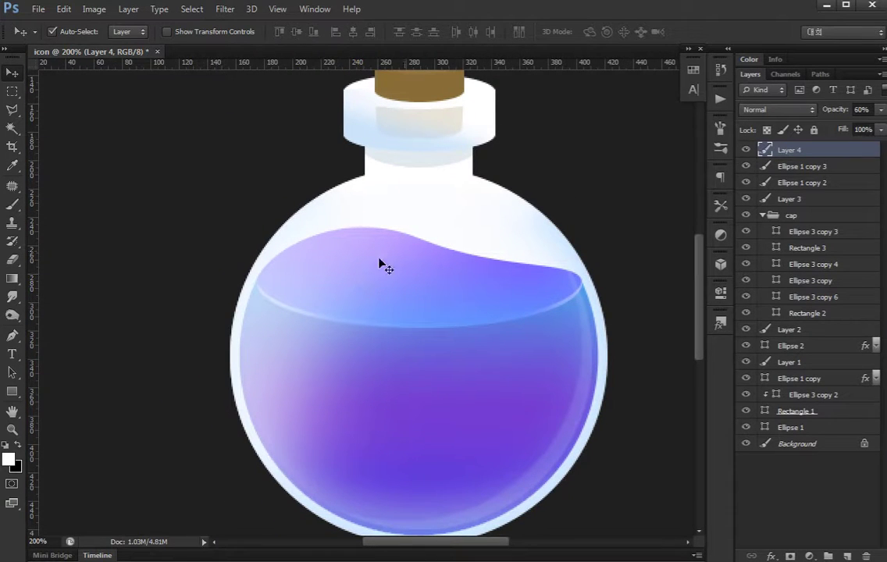
Set the Eraser to 135 px size with 0% hardness
key("e")
right_click(226, 249)
left_click_drag(257, 284, 316, 283)
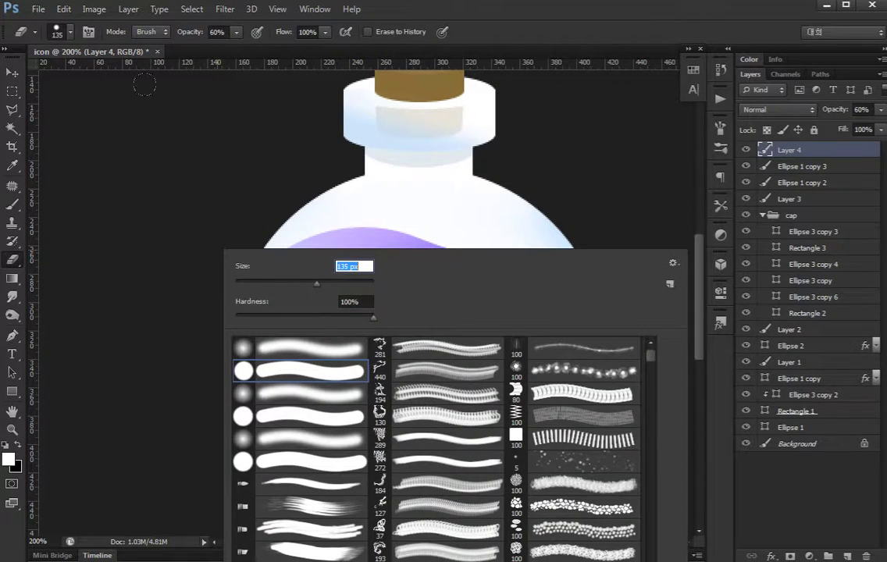
key("Return")
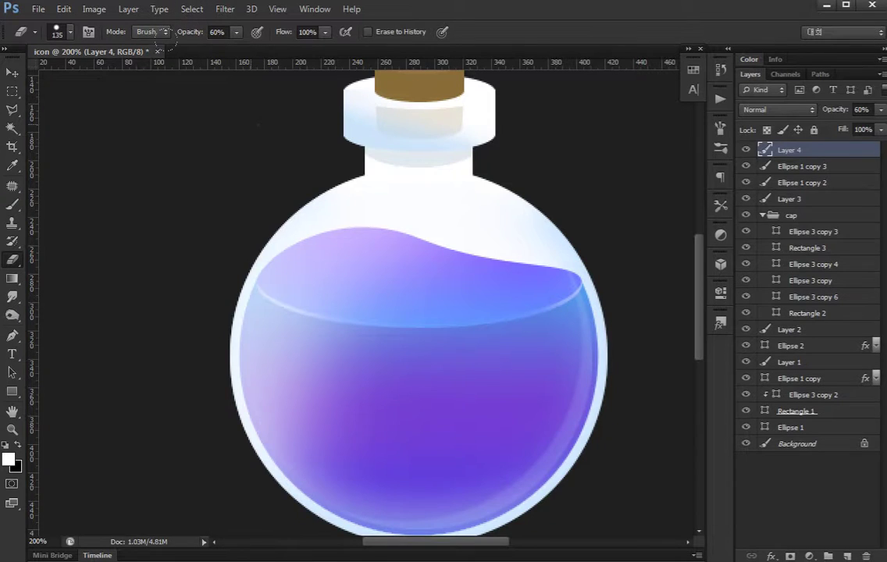
right_click(226, 106)
left_click_drag(355, 192, 261, 192)
key("Return")
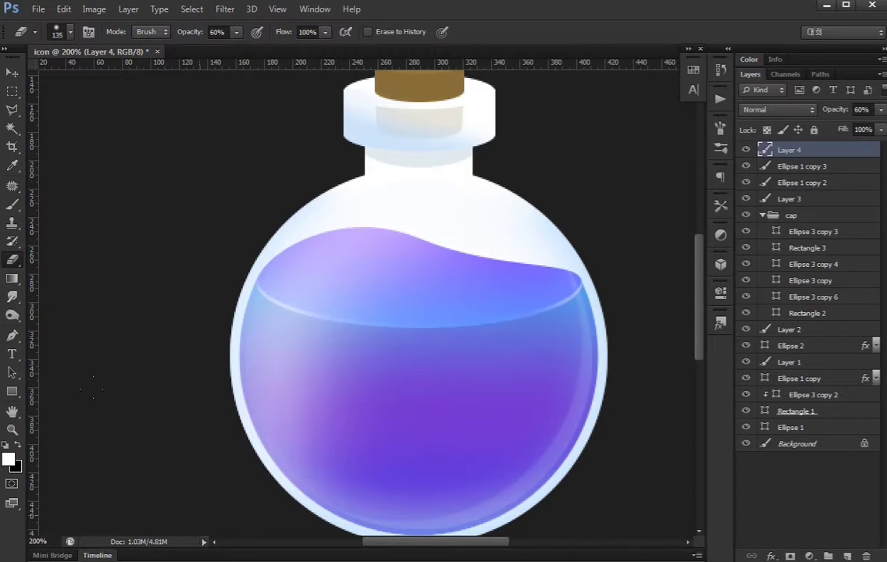
Shift the Layer 4 highlight to the right inside the bottle
key("v")
scroll(317, 406, "right", 3)
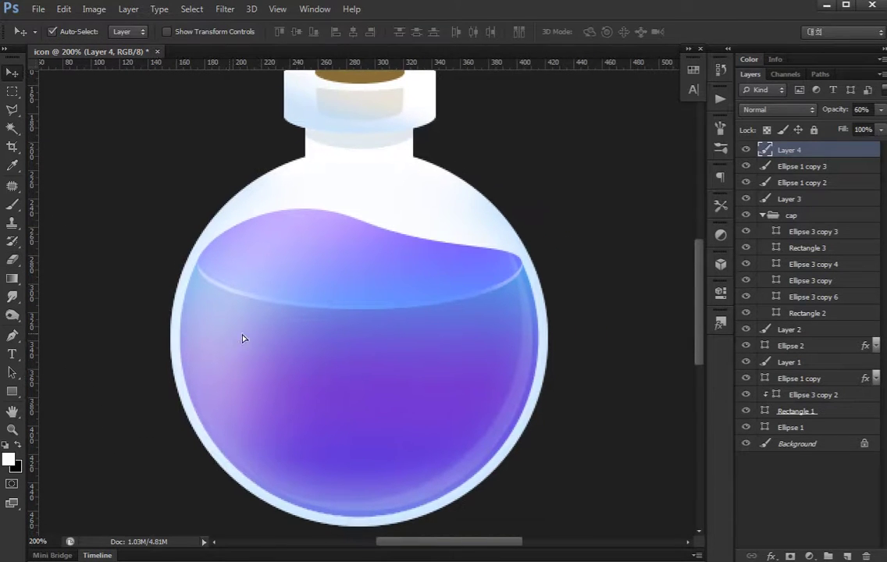
left_click_drag(243, 339, 283, 333)
Try Overlay, then settle on Linear Dodge (Add) blending for Layer 4
left_click(778, 110)
left_click(778, 294)
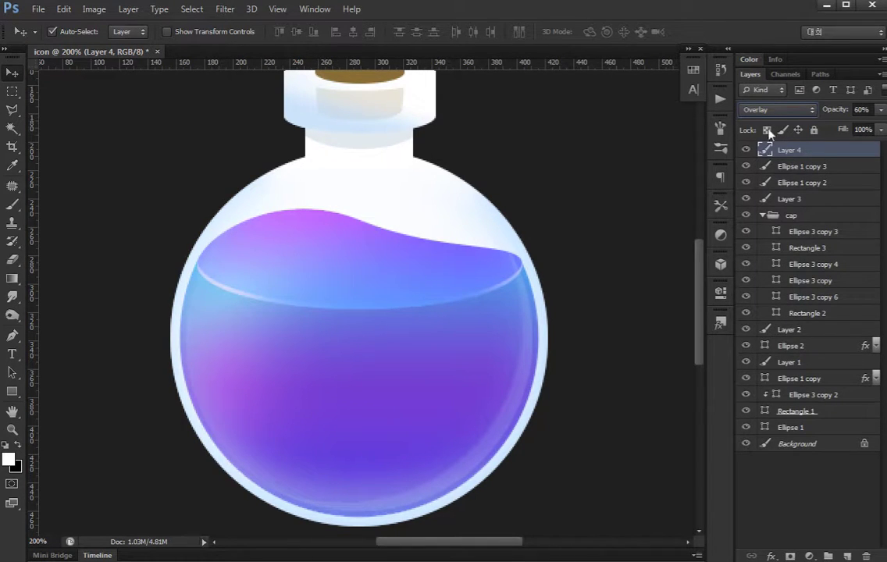
left_click(776, 110)
left_click(784, 275)
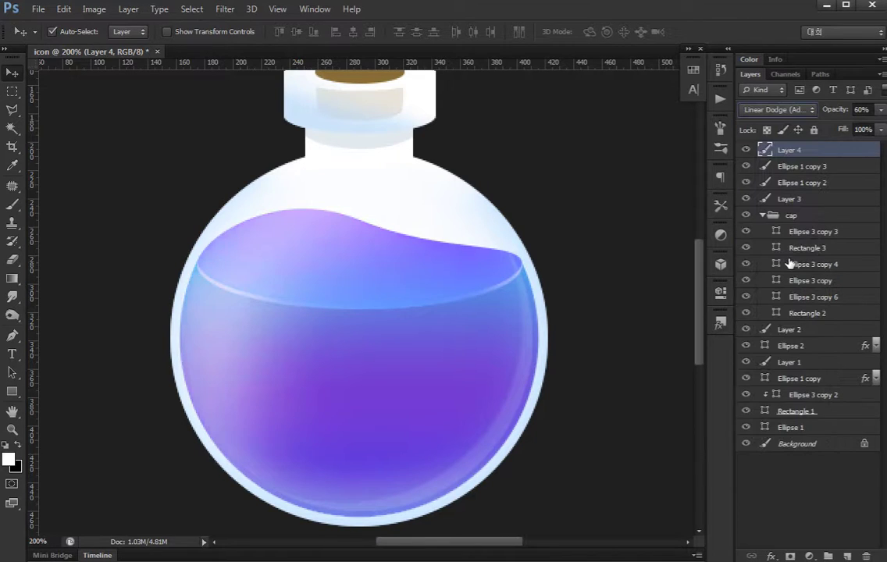
left_click(776, 110)
key("Escape")
Deselect the layers and view the whole icon at 100%
left_click(785, 480)
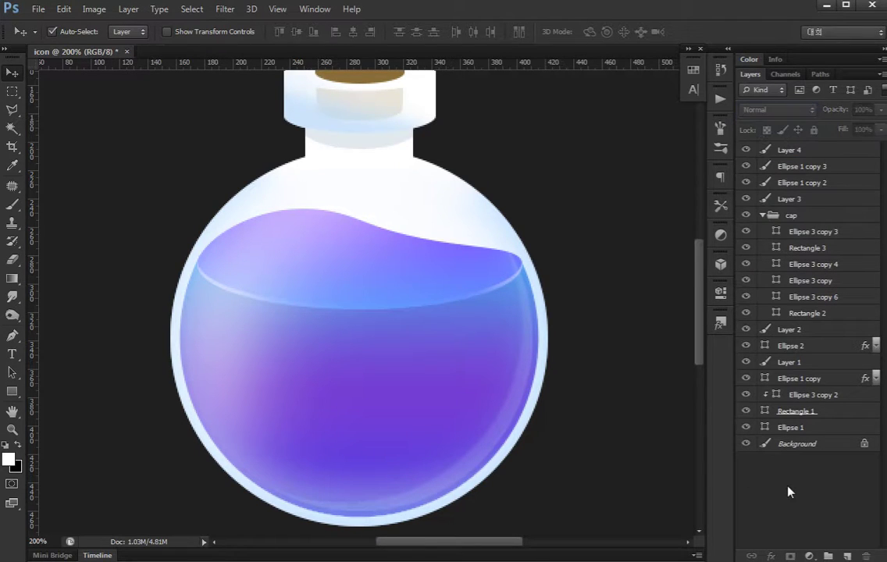
key("a")
key("alt+v")
key("Escape")
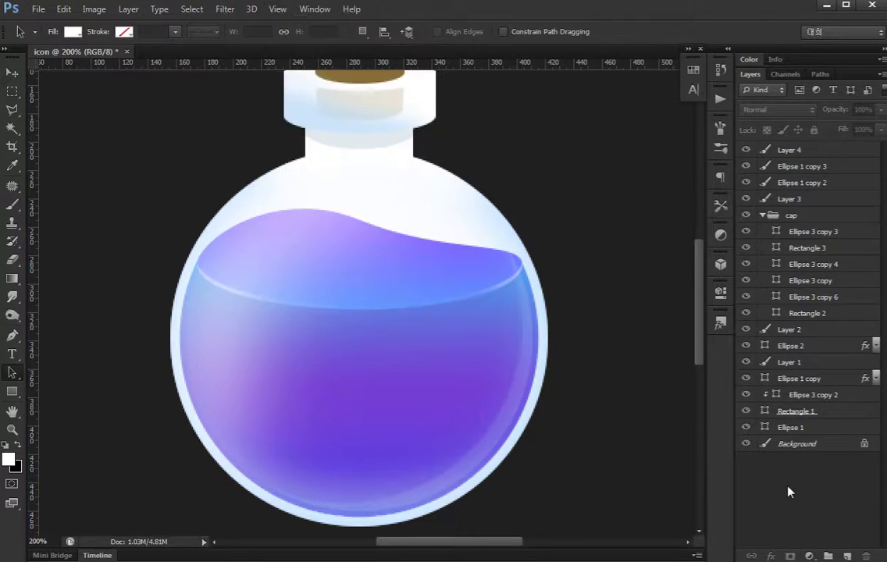
left_click(631, 466)
key("Return")
key("v")
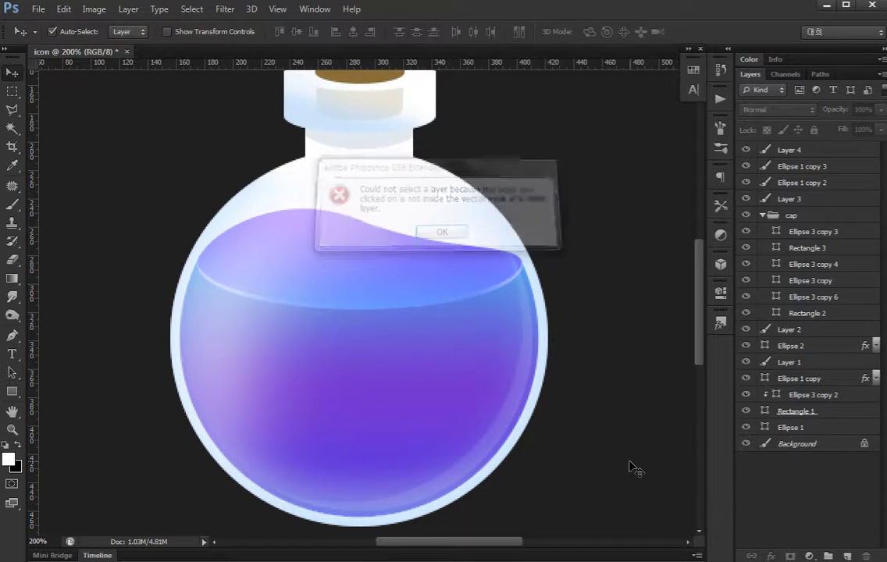
key("ctrl+minus")
key("ctrl+minus")
key("ctrl+minus")
key("ctrl+plus")
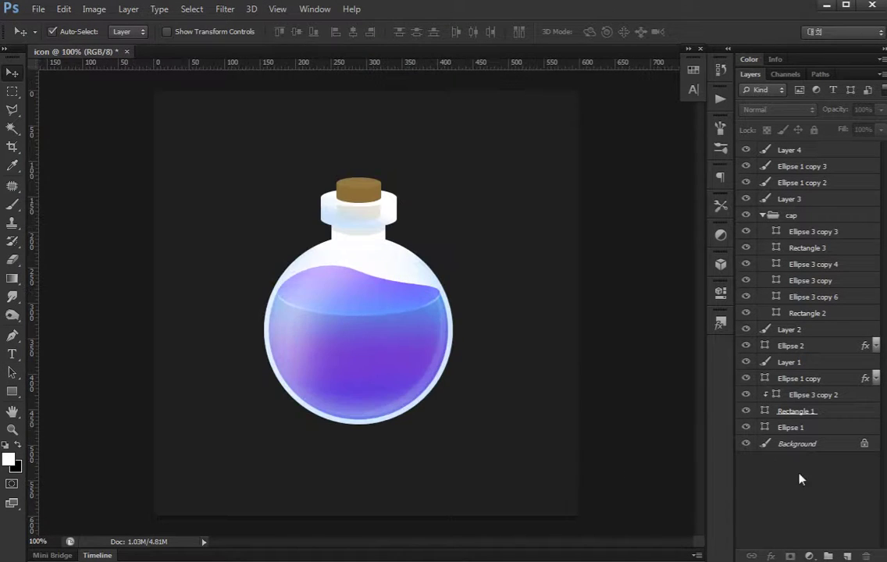
scroll(507, 355, "down", 1)
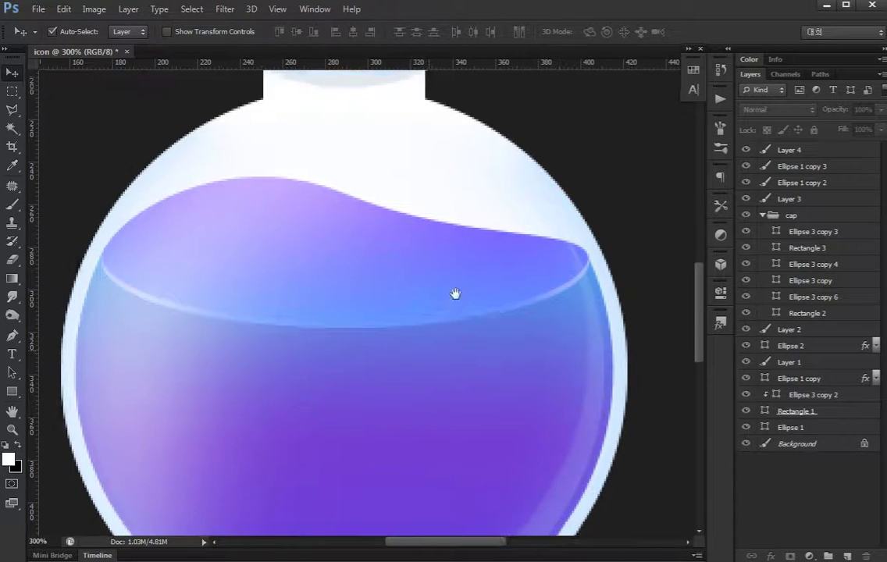
scroll(328, 328, "down", 2)
scroll(234, 351, "left", 2)
Add a new empty Layer 5 above Layer 4
key("b")
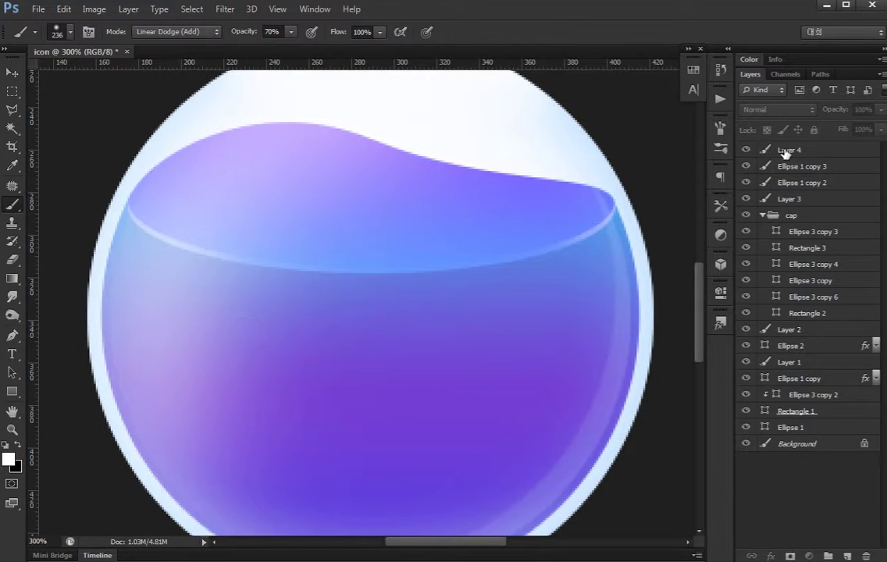
left_click(786, 151)
key("ctrl+shift+alt+n")
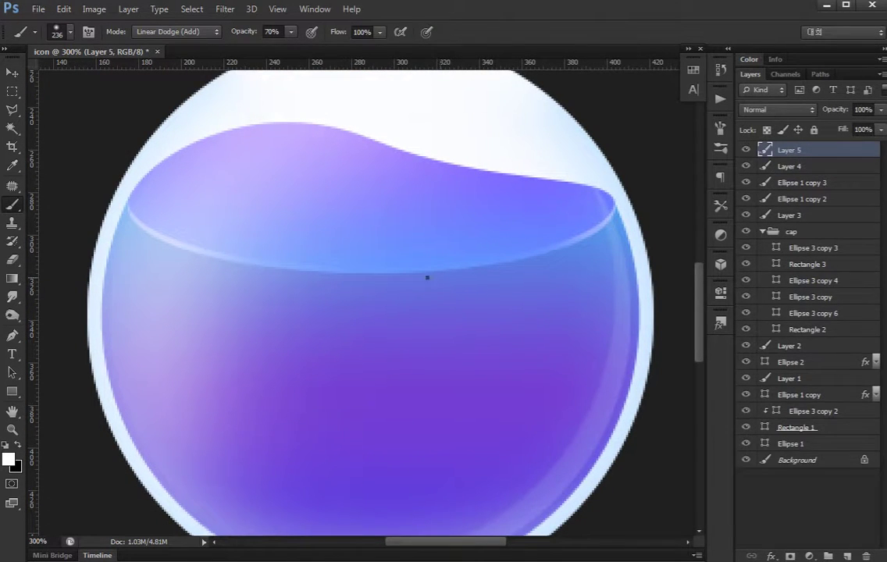
Set up a hard round brush shrunk to 4 px at 100% opacity
right_click(427, 277)
left_click(468, 397)
key("Return")
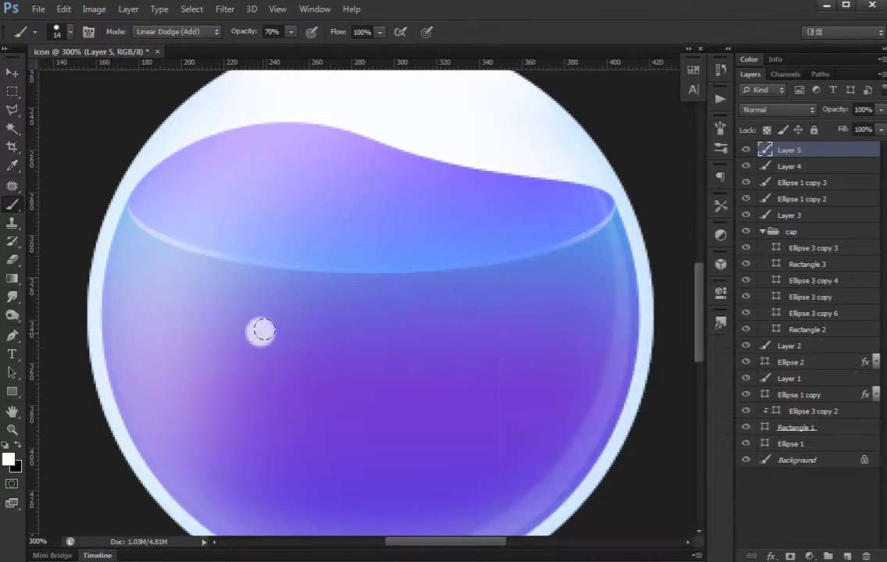
key("ctrl+z")
key("bracketleft")
key("bracketleft")
key("bracketleft")
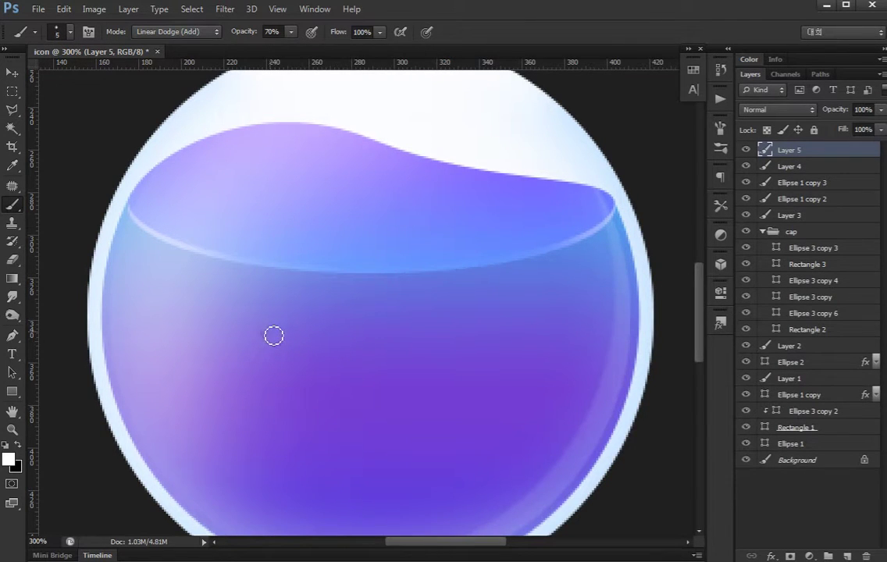
key("bracketleft")
key("0")
Increase the brush tip spacing so strokes paint separate dots
key("F5")
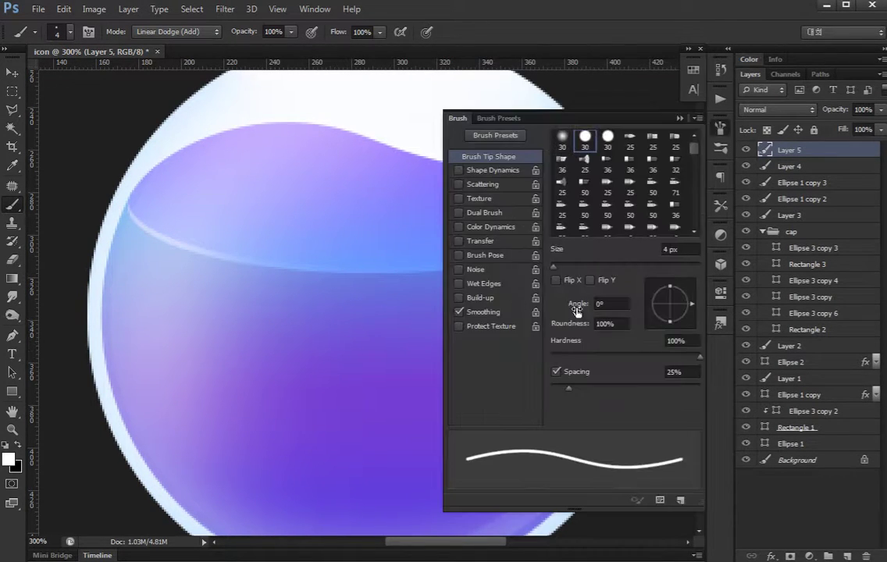
mouse_move(568, 391)
left_mouse_down()
mouse_move(689, 388)
mouse_move(679, 388)
left_mouse_up()
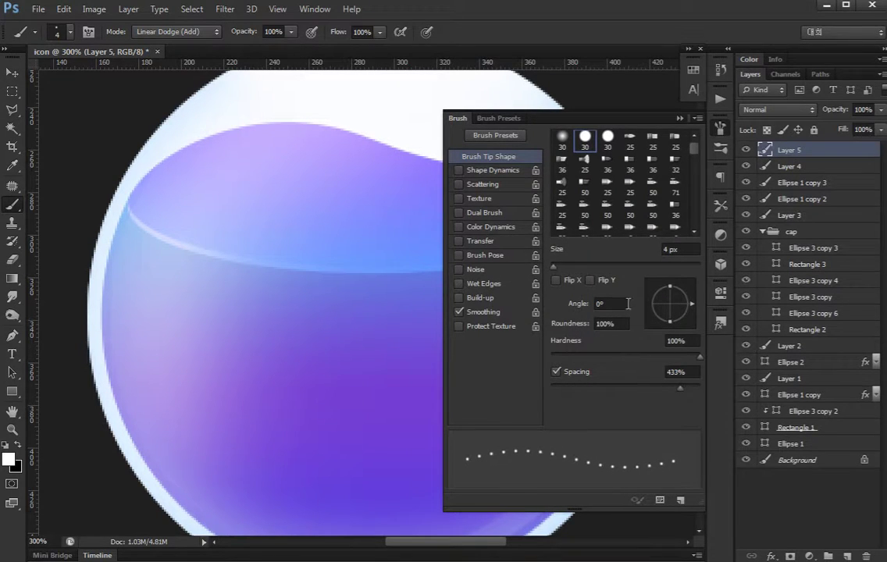
left_click(591, 280)
left_click(592, 280)
left_click(718, 130)
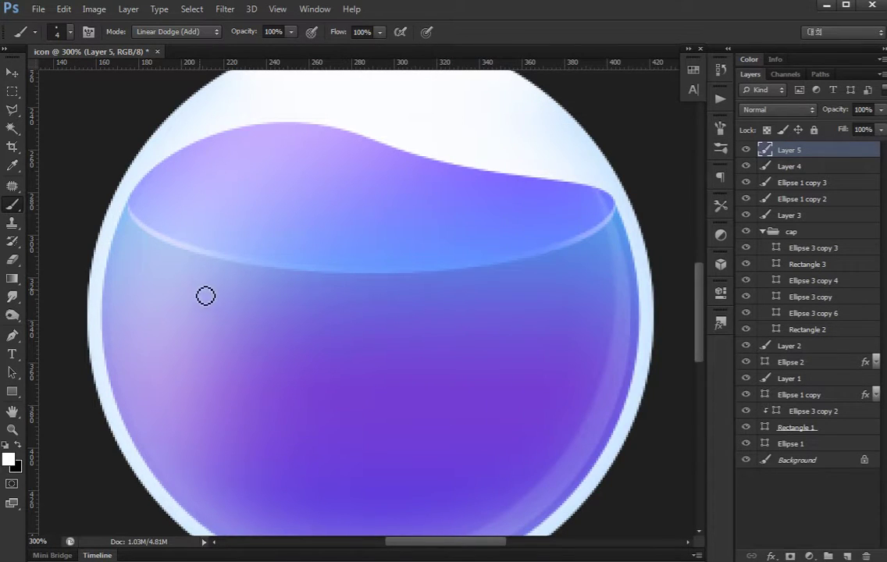
mouse_move(199, 290)
left_mouse_down()
mouse_move(196, 461)
mouse_move(336, 460)
left_mouse_up()
key("ctrl+z")
Dab ten white sparkle dots across the purple liquid
left_click(185, 268)
left_click(179, 411)
left_click(210, 432)
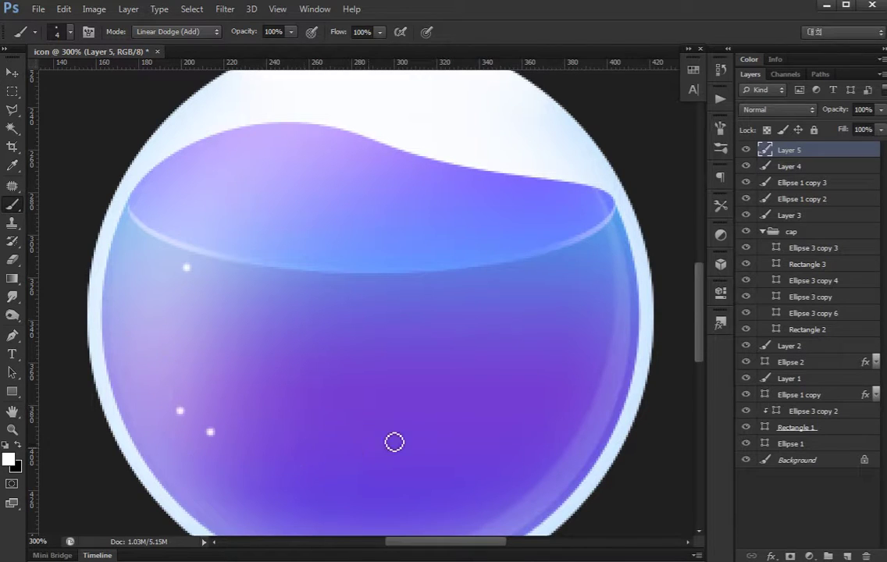
left_click(440, 405)
left_click(445, 476)
left_click(323, 524)
left_click(360, 526)
left_click(534, 341)
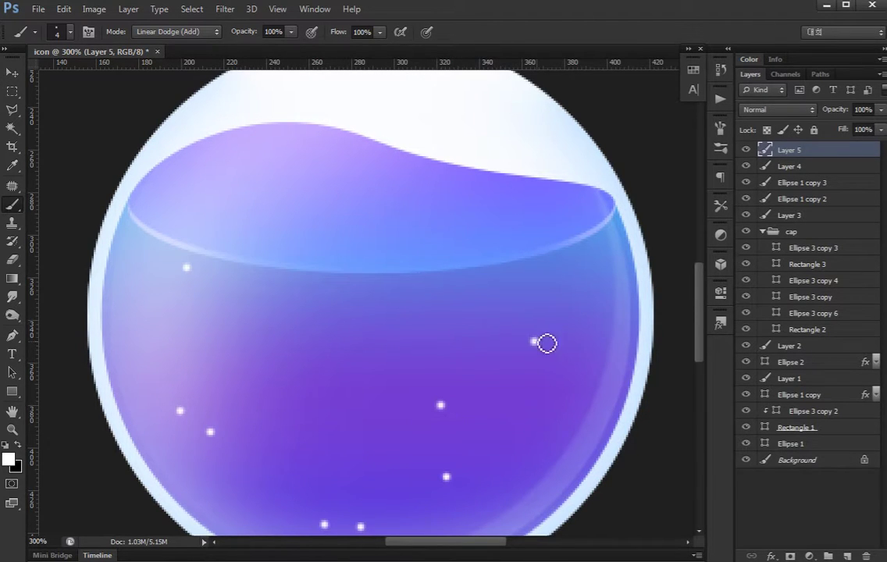
left_click(392, 299)
left_click(320, 415)
Dab eight more sparkle dots across the lower bowl
mouse_move(344, 347)
left_mouse_down()
mouse_move(390, 256)
mouse_move(396, 268)
left_mouse_up()
left_click(314, 231)
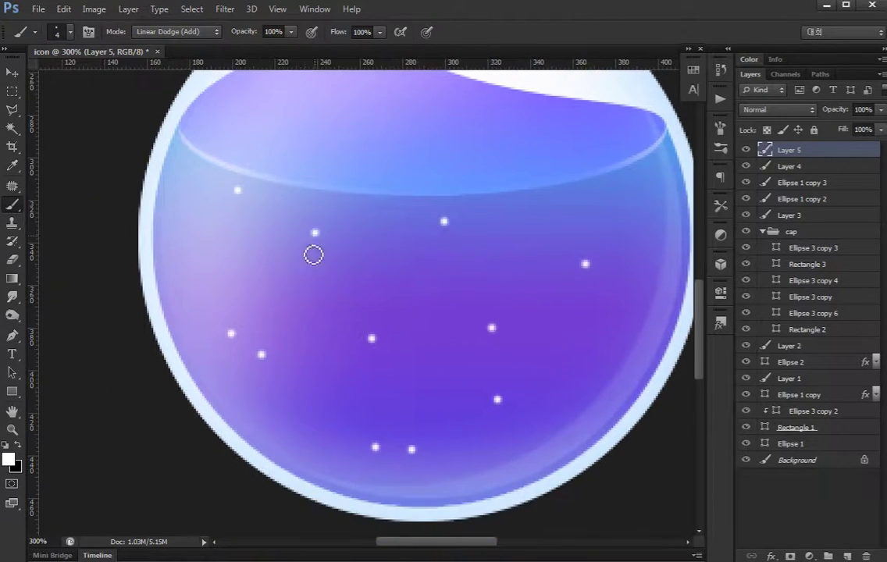
left_click(296, 305)
left_click(492, 263)
left_click(630, 198)
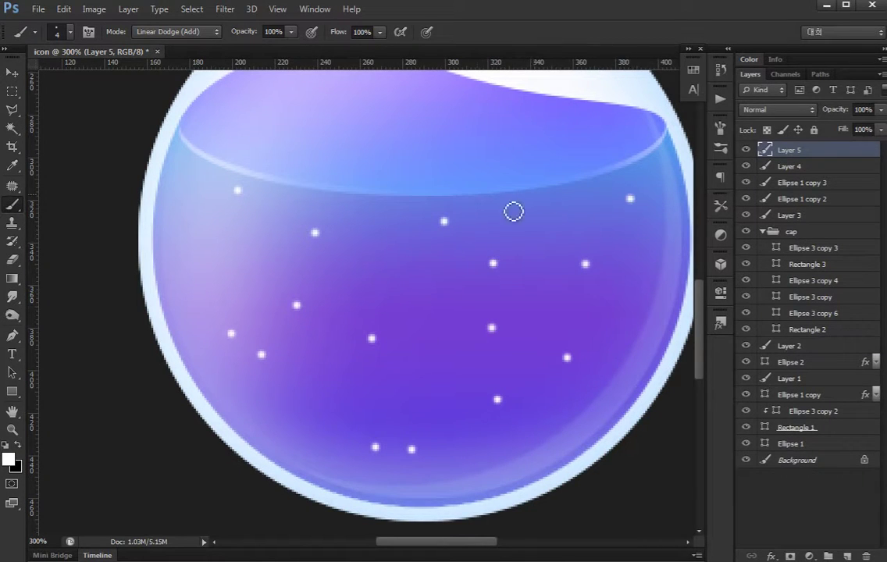
left_click(381, 234)
left_click(566, 358)
left_click(426, 380)
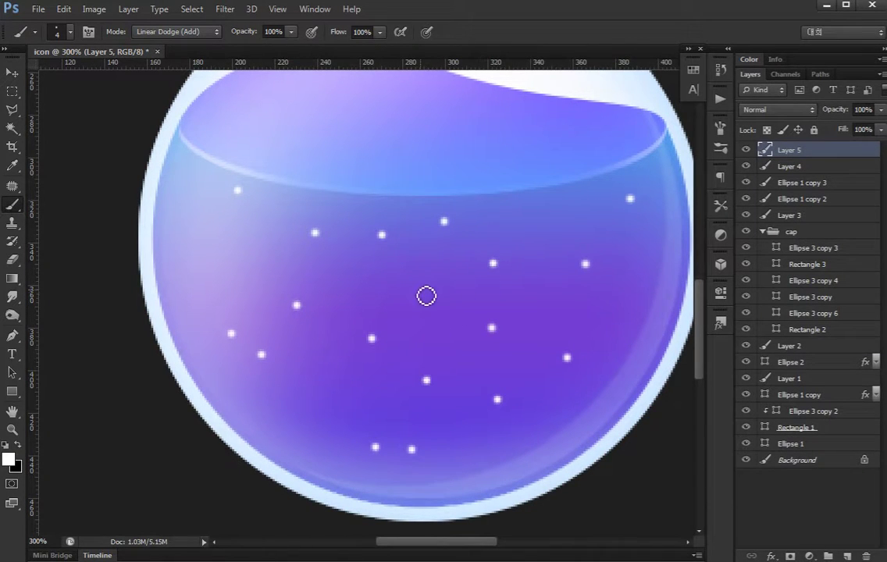
left_click(275, 409)
Add sparkle dots near the liquid surface and the bowl's rim
scroll(234, 219, "up", 3)
scroll(235, 218, "right", 1)
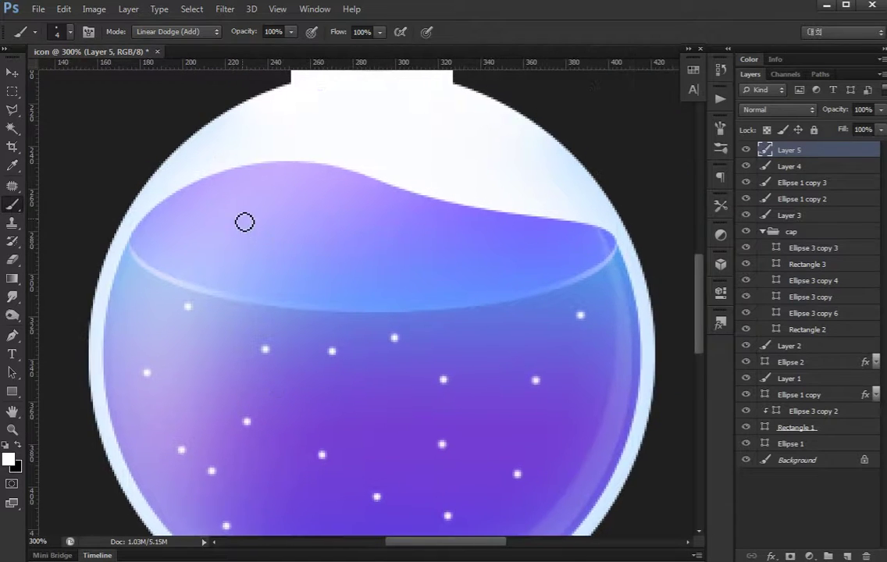
left_click(421, 283)
left_click(523, 248)
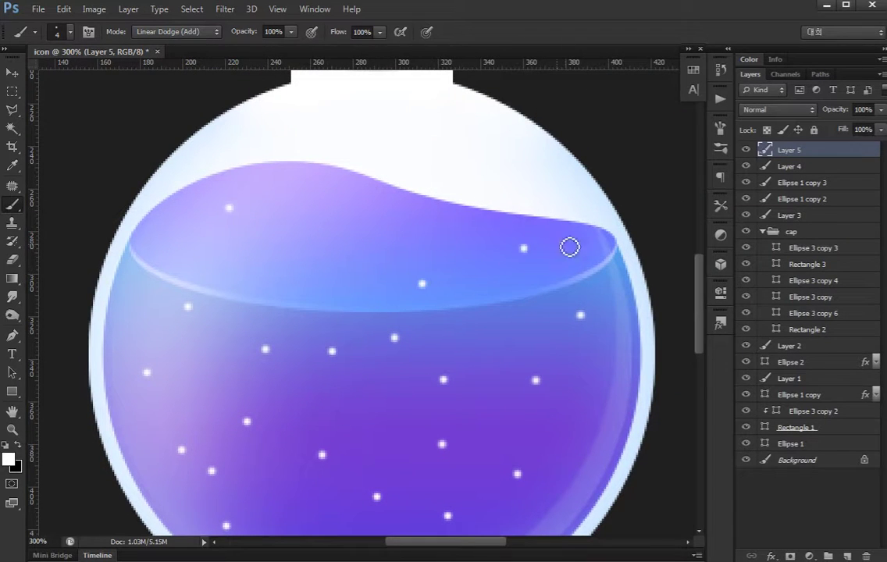
left_click(562, 220)
scroll(561, 303, "down", 2)
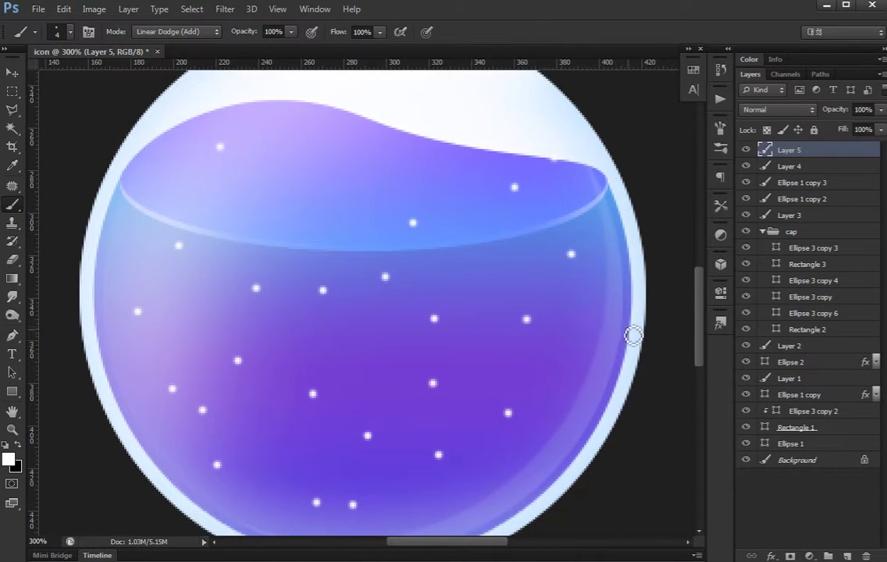
scroll(551, 440, "down", 4)
scroll(550, 440, "left", 1)
left_click(502, 386)
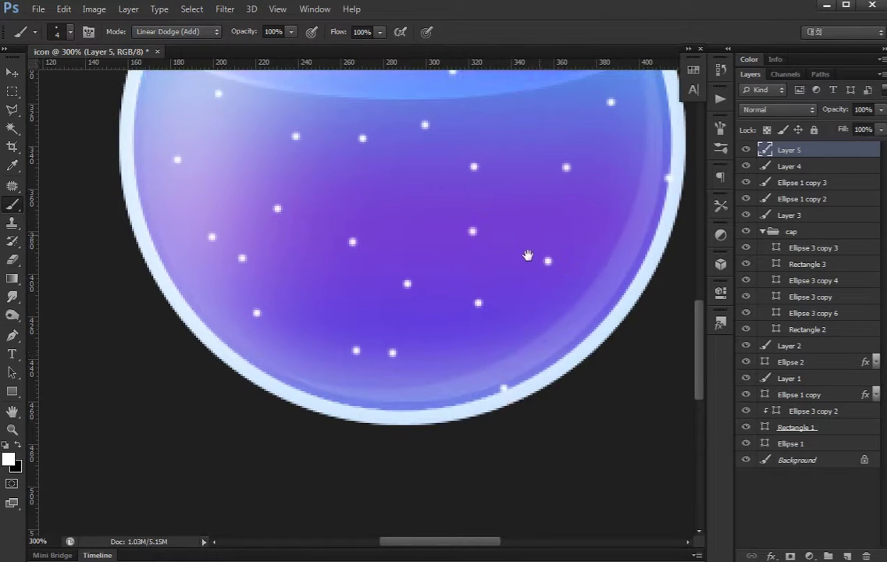
scroll(500, 265, "up", 3)
scroll(500, 265, "right", 3)
Blend Layer 5 with Overlay and check the bottle at actual size
left_click(796, 109)
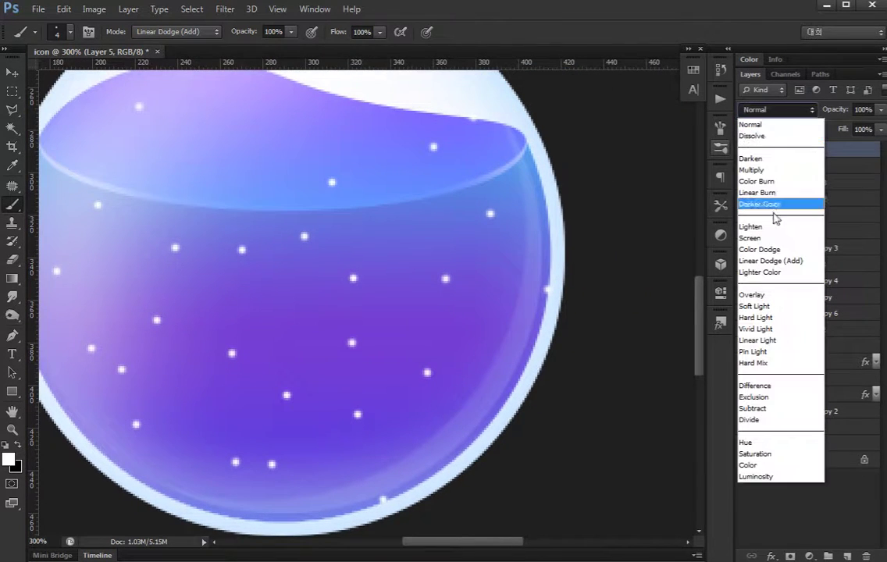
left_click(759, 291)
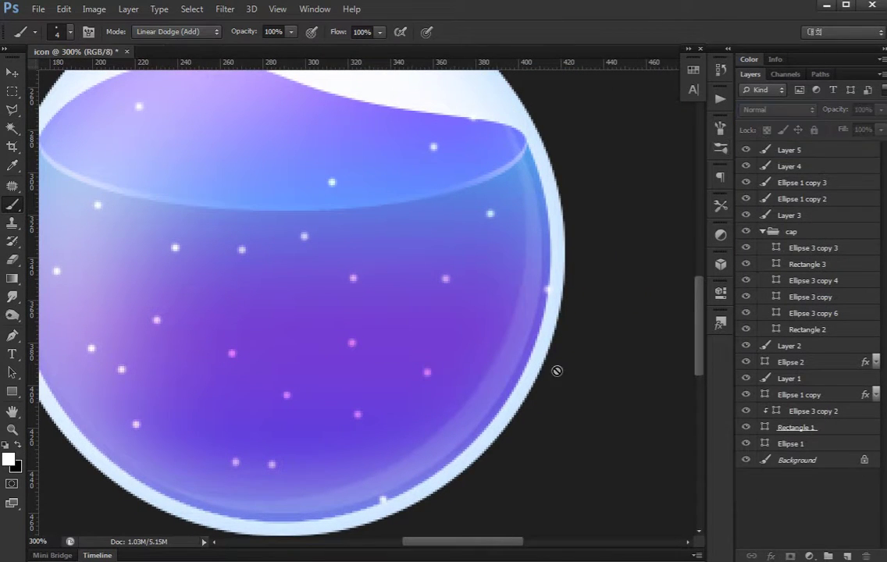
key("v")
key("alt+v")
key("Escape")
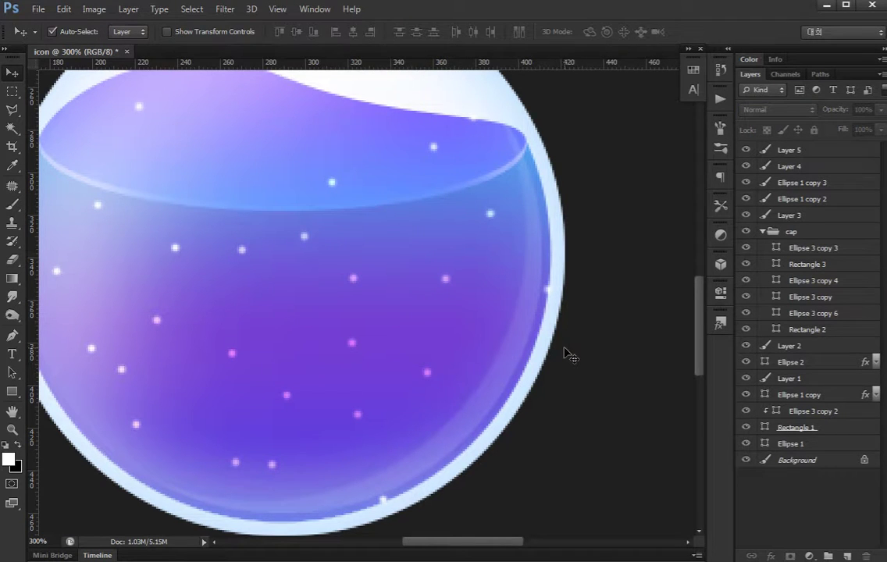
key("b")
key("ctrl+1")
key("ctrl+minus")
key("ctrl+plus")
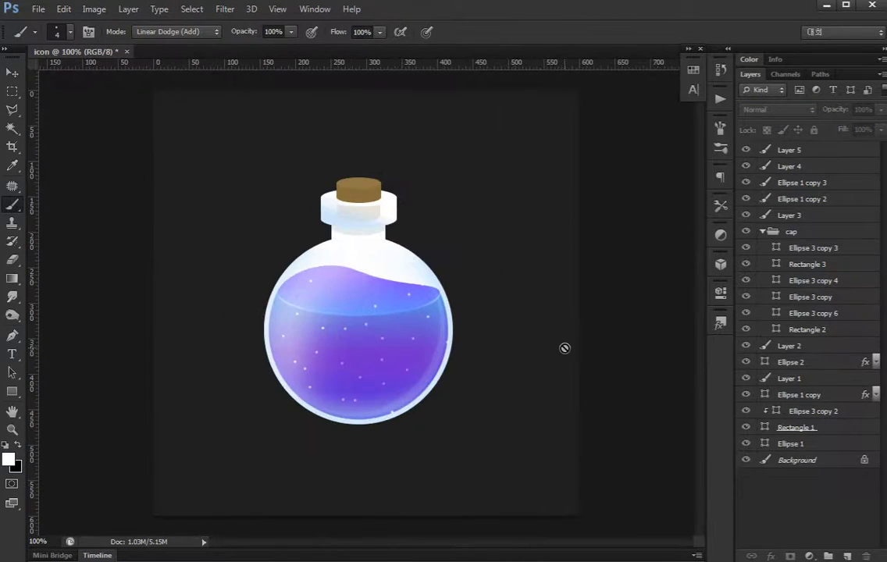
Scale the Layer 5 sparkles to about 58% and nudge them up-left
left_click(804, 150)
key("ctrl+t")
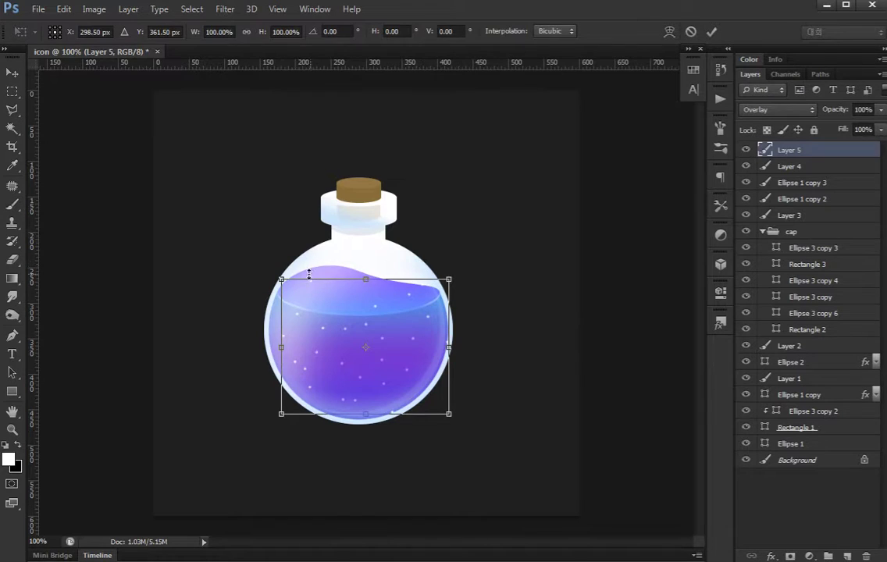
left_click_drag(282, 277, 347, 336)
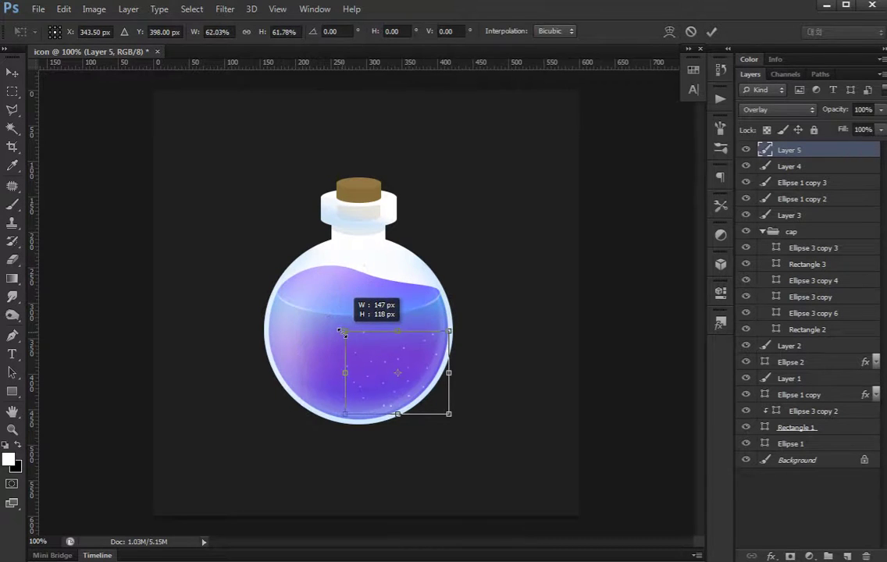
left_click_drag(429, 372, 424, 366)
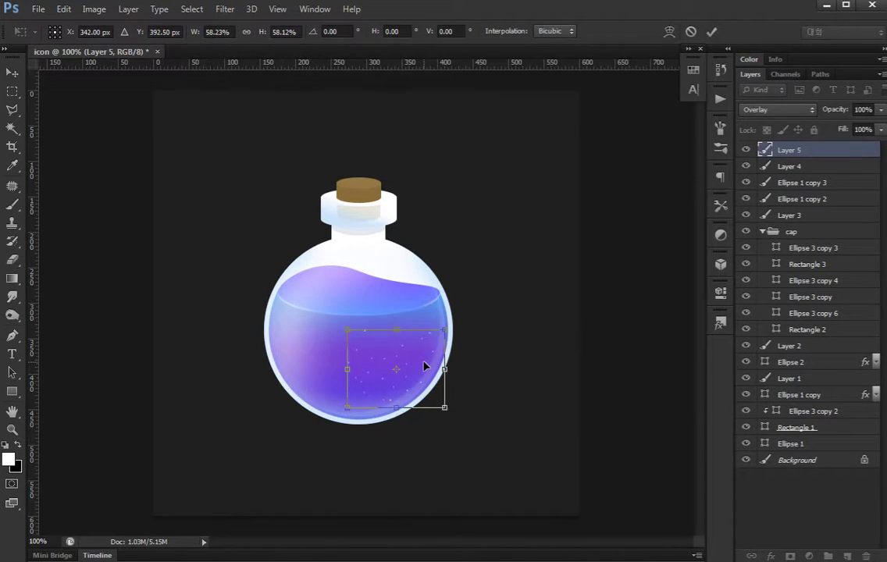
key("Return")
Duplicate the sparkles, flip vertically, rotate about 46° into the bowl's left side
key("ctrl+j")
key("ctrl+t")
right_click(399, 372)
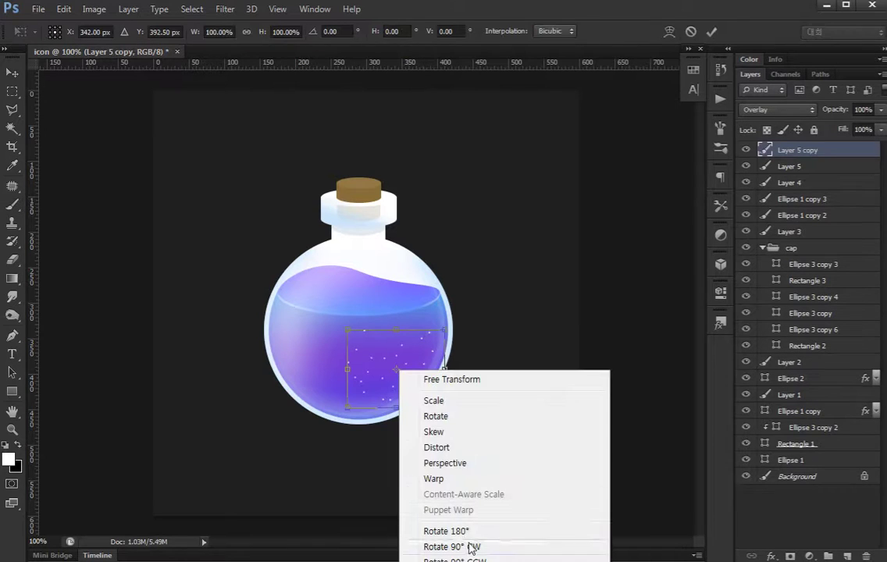
left_click(456, 561)
left_click_drag(394, 371, 337, 366)
left_click_drag(422, 343, 437, 386)
left_click_drag(338, 358, 344, 372)
left_click_drag(448, 367, 430, 406)
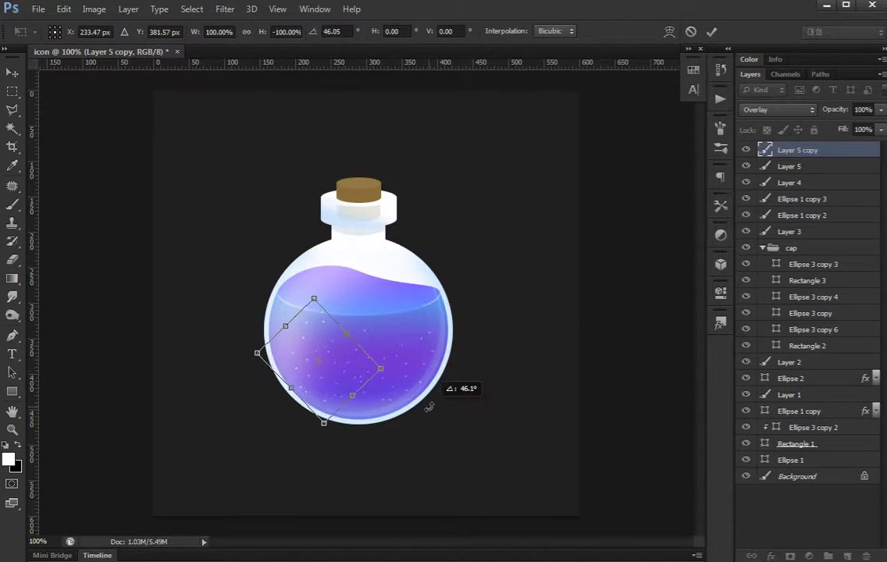
mouse_move(367, 377)
left_mouse_down()
mouse_move(354, 345)
mouse_move(348, 382)
left_mouse_up()
key("Return")
Undo an accidental layer shift and reselect Layer 5 copy
key("b")
key("ctrl+z")
left_click(797, 150)
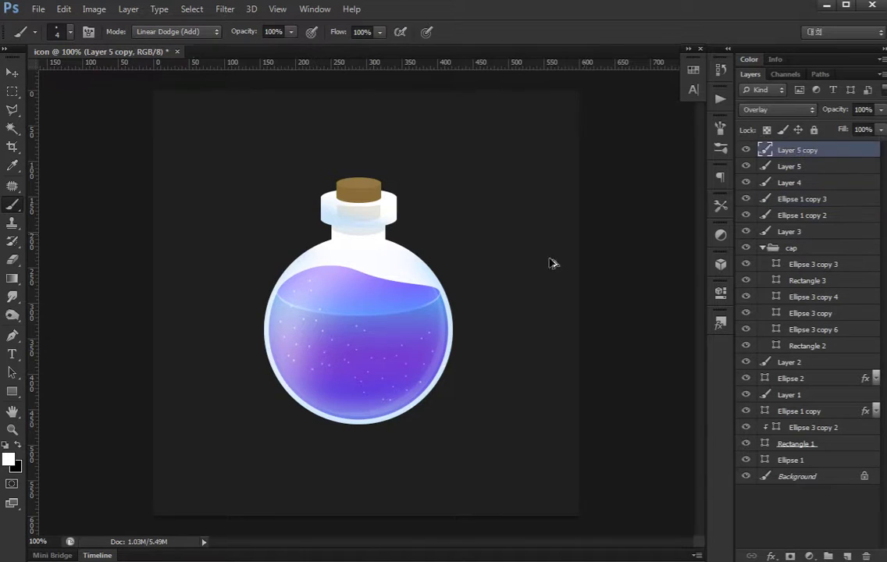
left_click_drag(338, 347, 351, 352)
key("ctrl+z")
left_click(804, 182)
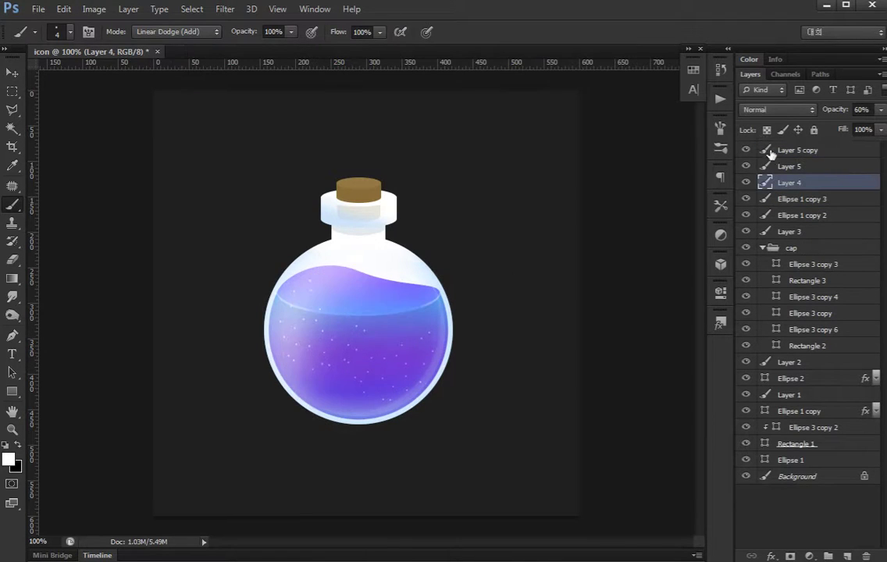
left_click(770, 151)
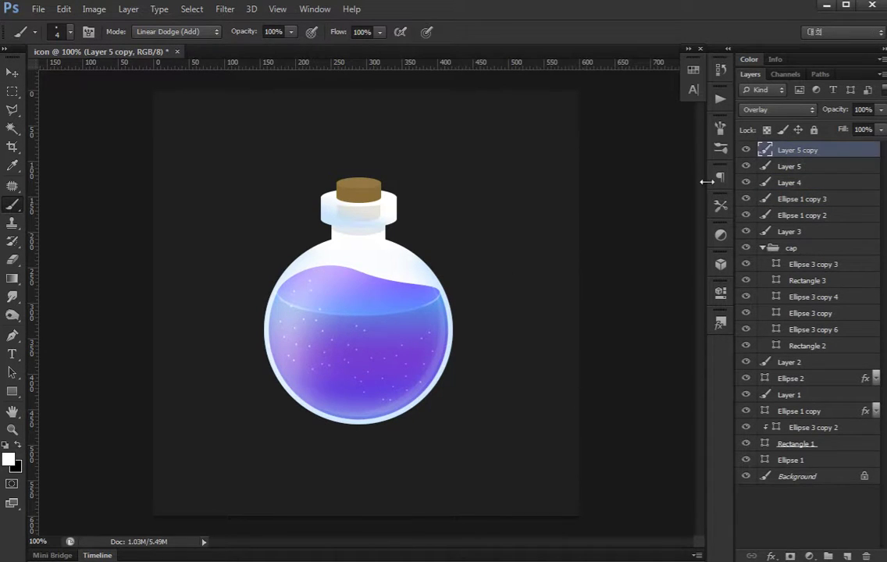
key("ctrl+t")
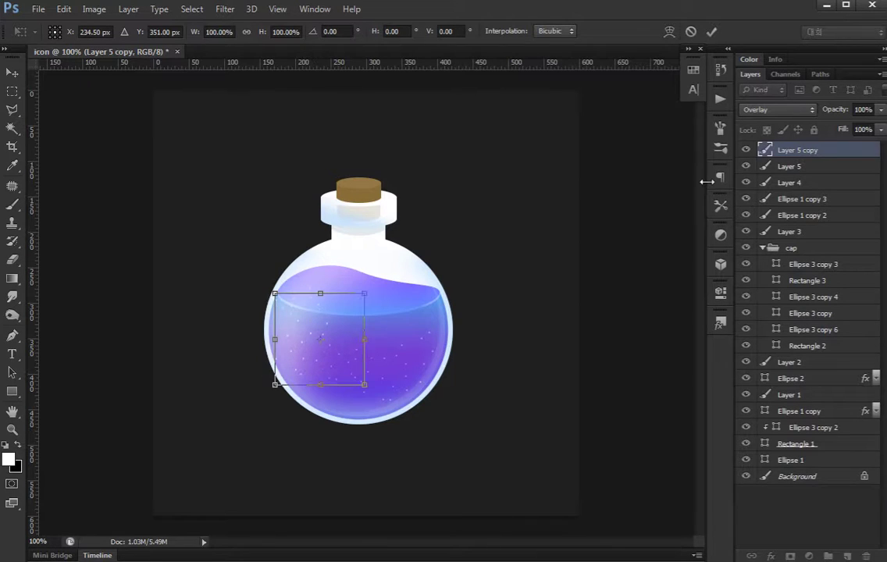
key("Return")
key("b")
Make a third sparkle copy, shift it right, rotate about -29° and widen it
key("ctrl+j")
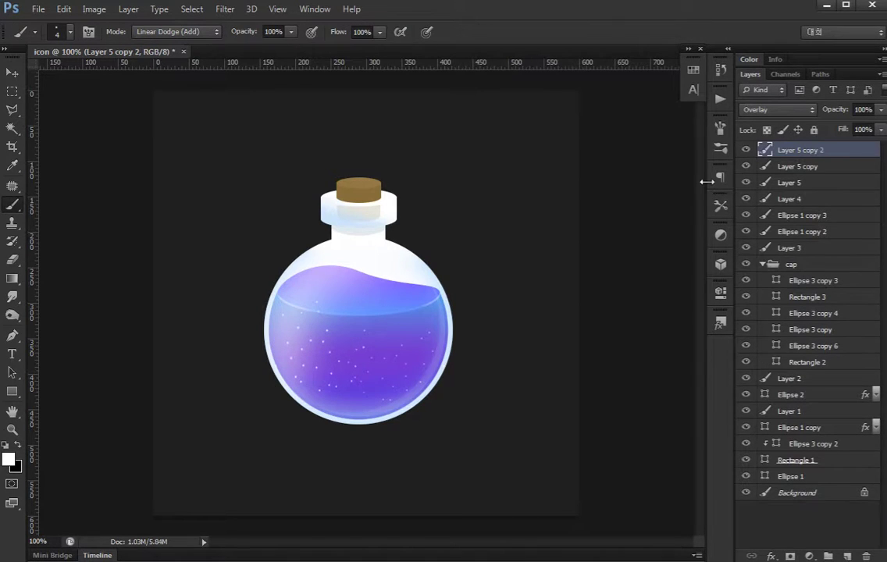
key("ctrl+t")
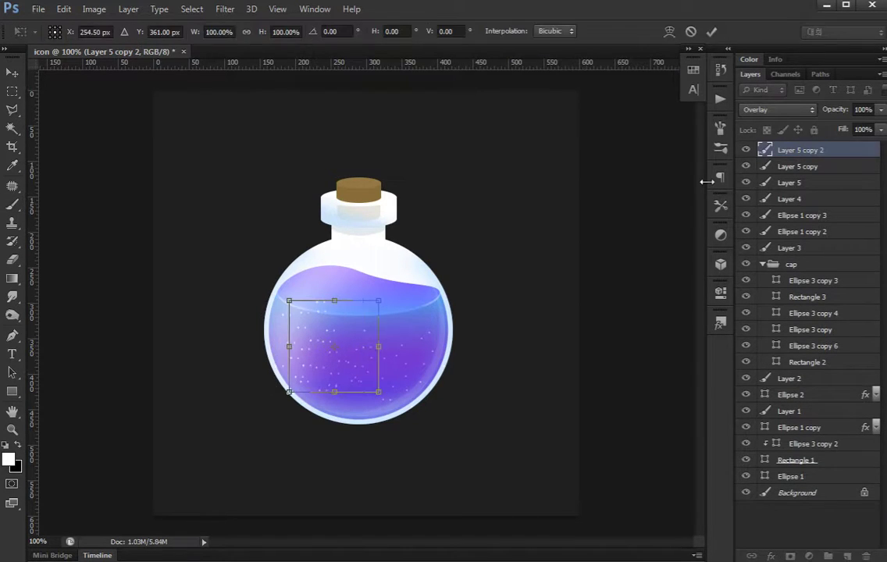
key("shift+Right")
key("shift+Right")
key("shift+Right")
key("shift+Right")
key("shift+Right")
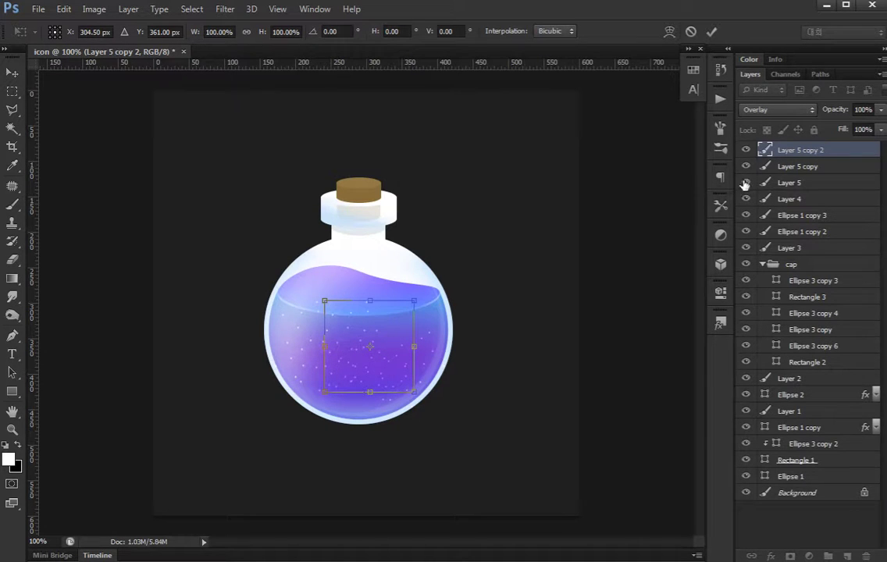
left_click_drag(469, 246, 416, 210)
left_click_drag(409, 322, 390, 270)
Apply the third copy's transform and set the Eraser to a hard round 75 px tip
key("Return")
key("e")
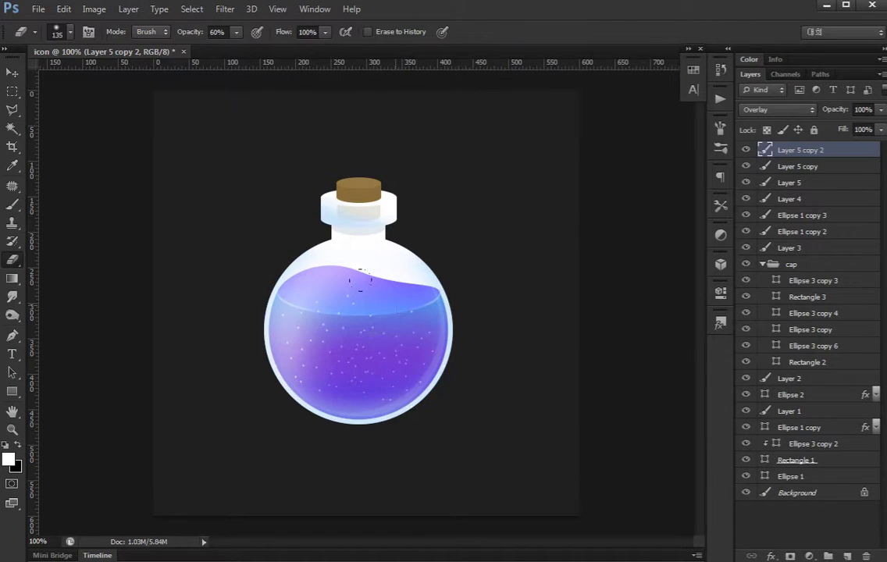
right_click(321, 345)
left_click(366, 466)
double_click(450, 360)
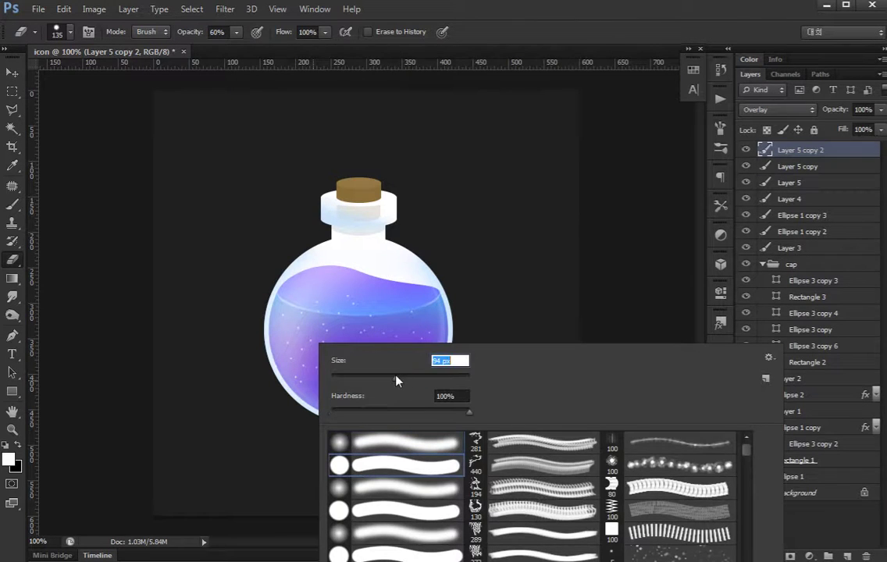
type("75")
key("Return")
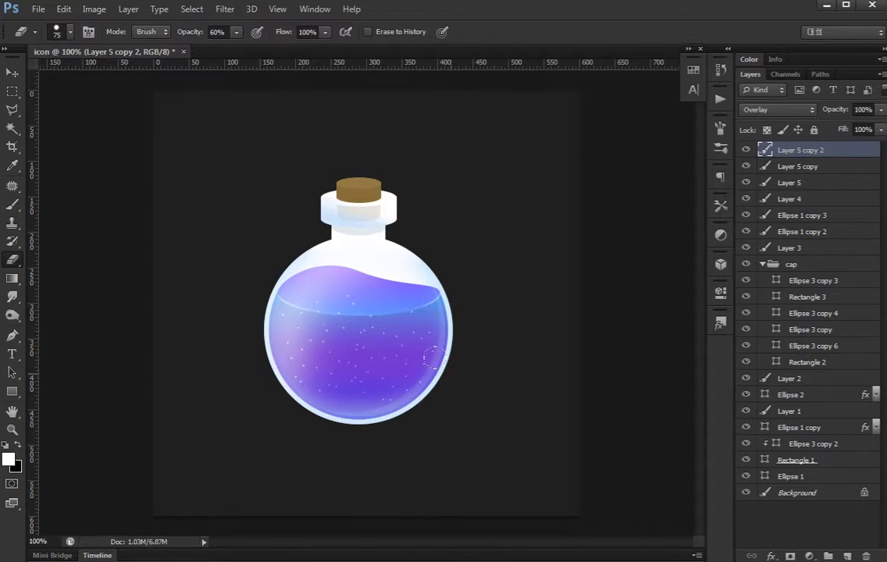
key("v")
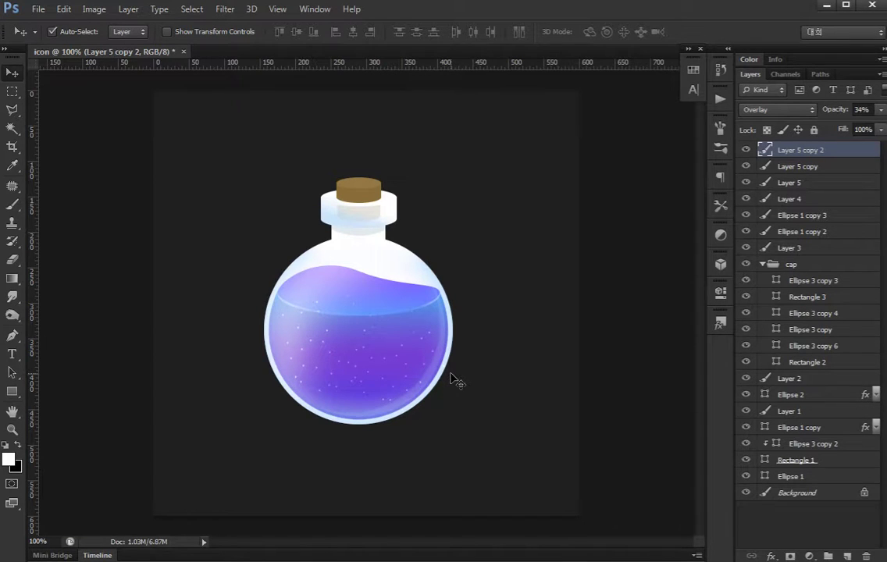
Group the sparkle and glass highlight layers, Layer 5 copy 2 through Layer 3
left_click(780, 168)
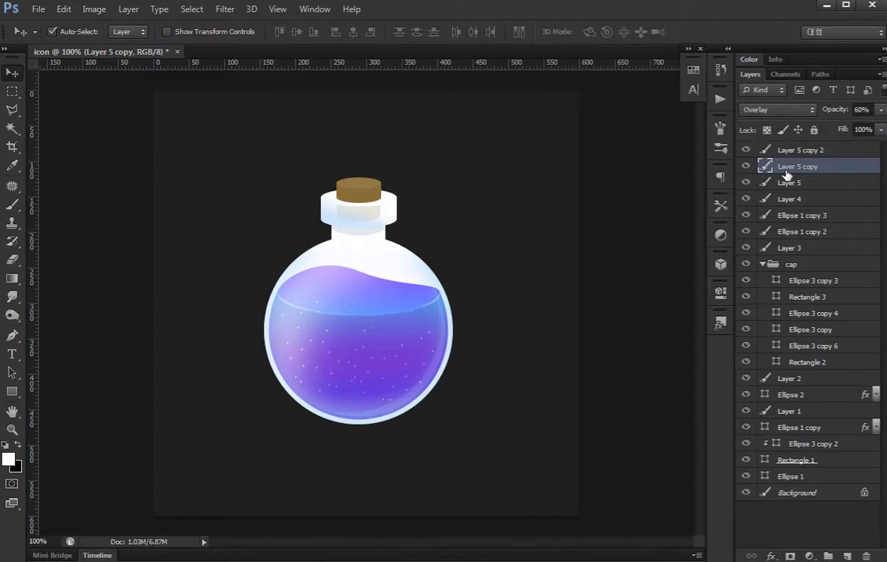
left_click(802, 156, "ctrl")
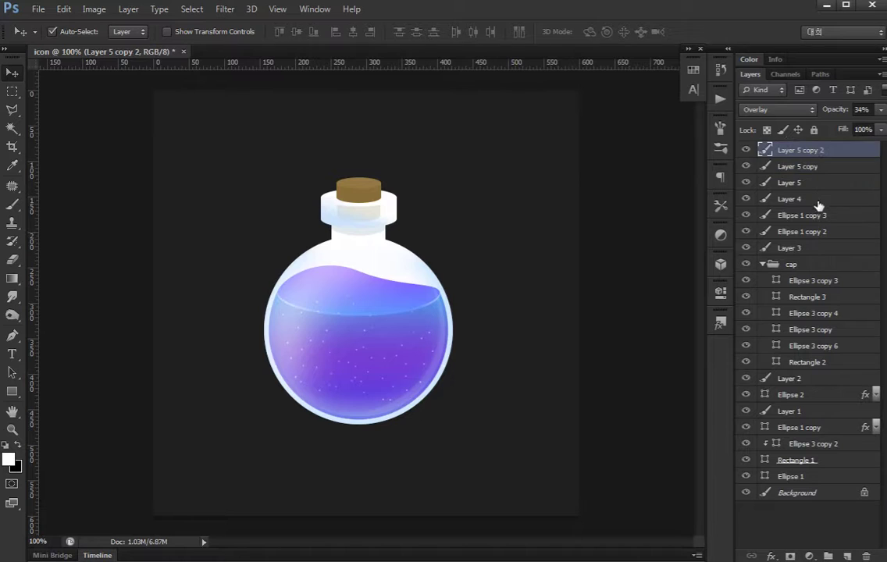
left_click(817, 200, "shift")
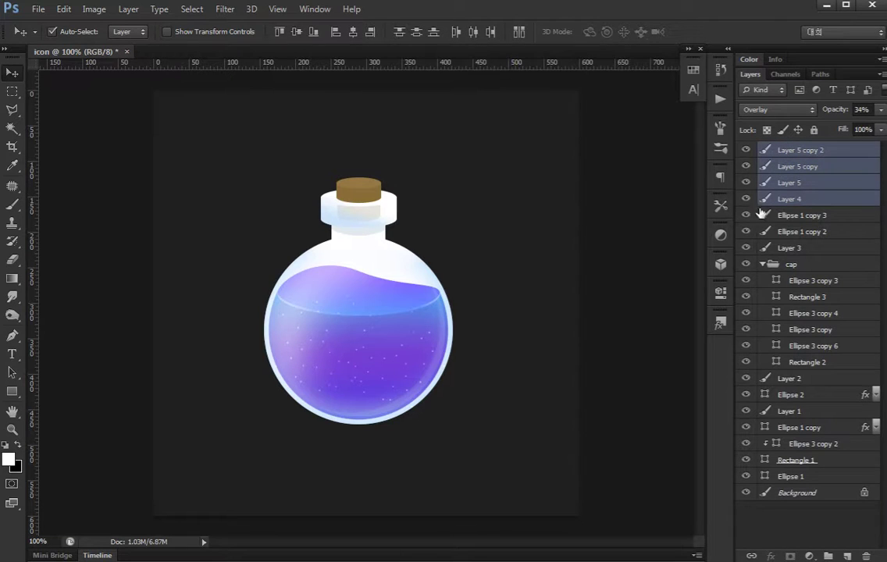
left_click(799, 247)
left_click(796, 153, "shift")
key("ctrl+g")
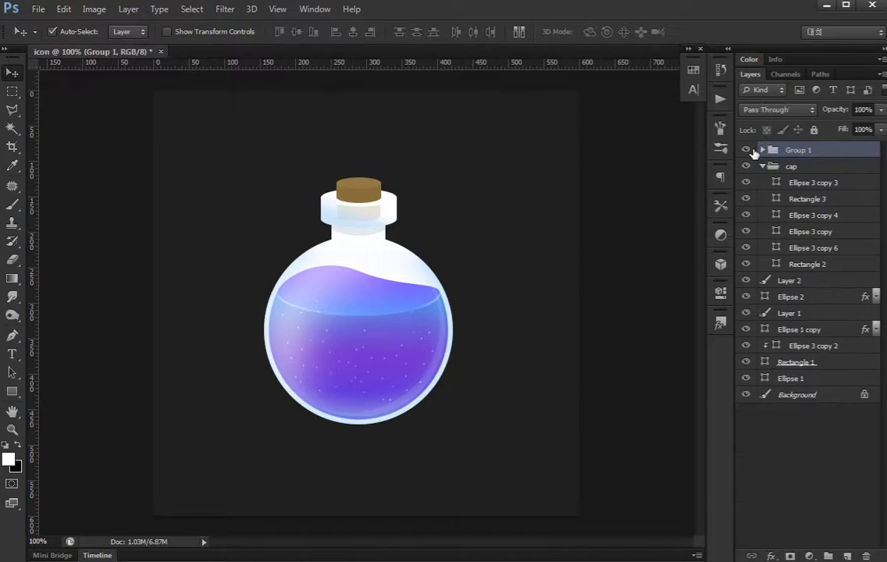
left_click(746, 150)
Lower Layer 3's opacity to 50%
left_click(352, 219)
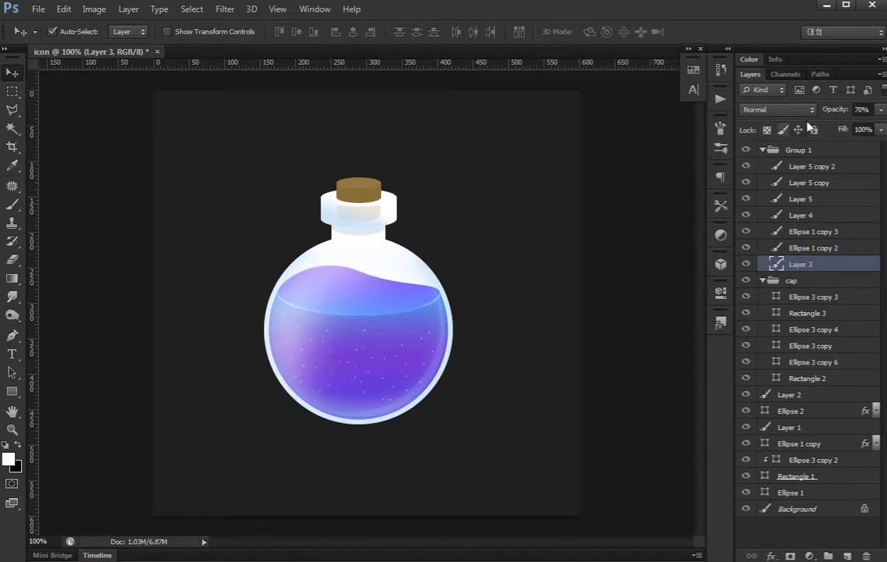
left_click(839, 112)
type("50")
key("Return")
Rename Group 1 to 'light' and toggle its visibility to compare
left_click(784, 524)
left_click(762, 149)
double_click(797, 149)
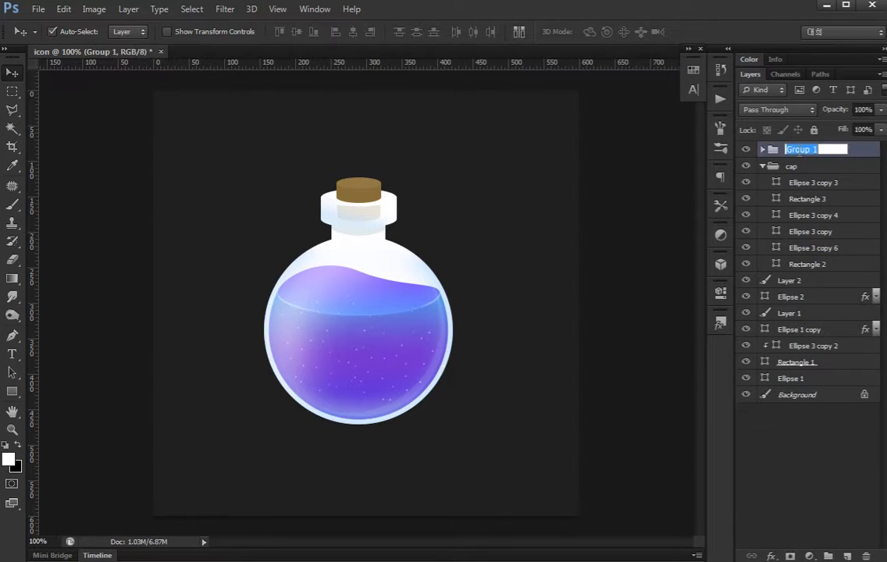
type("light")
key("Return")
left_click(746, 149)
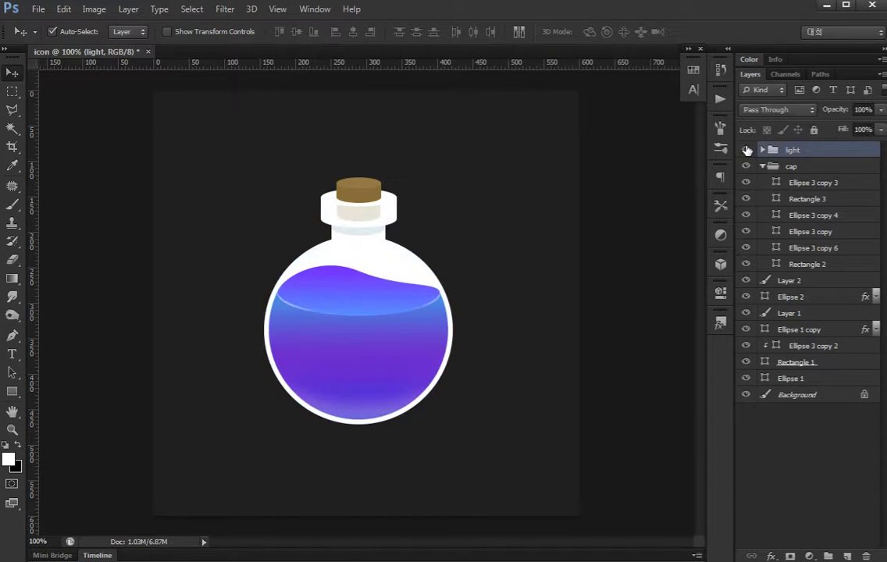
left_click(809, 420)
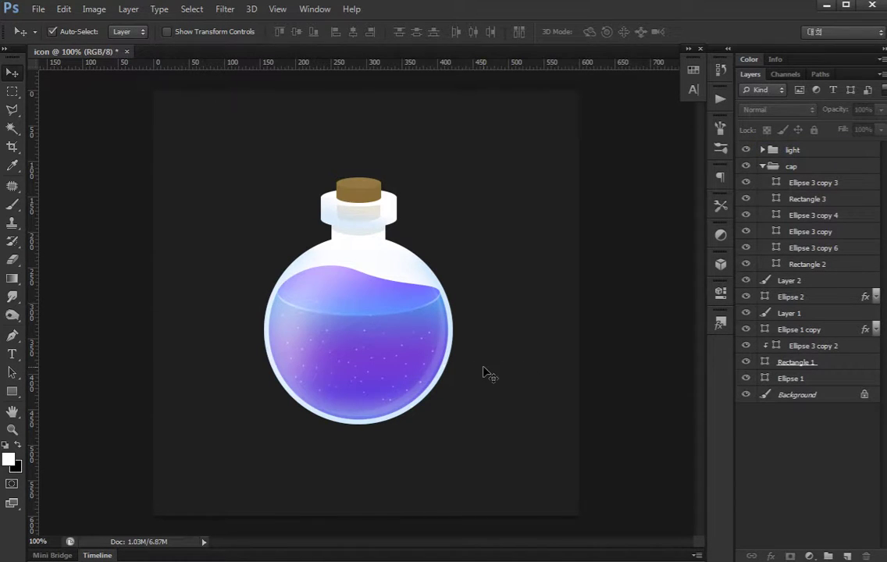
Collapse the cap group and select every layer from light down to Ellipse 1
key("ctrl+minus")
key("ctrl+minus")
key("ctrl+plus")
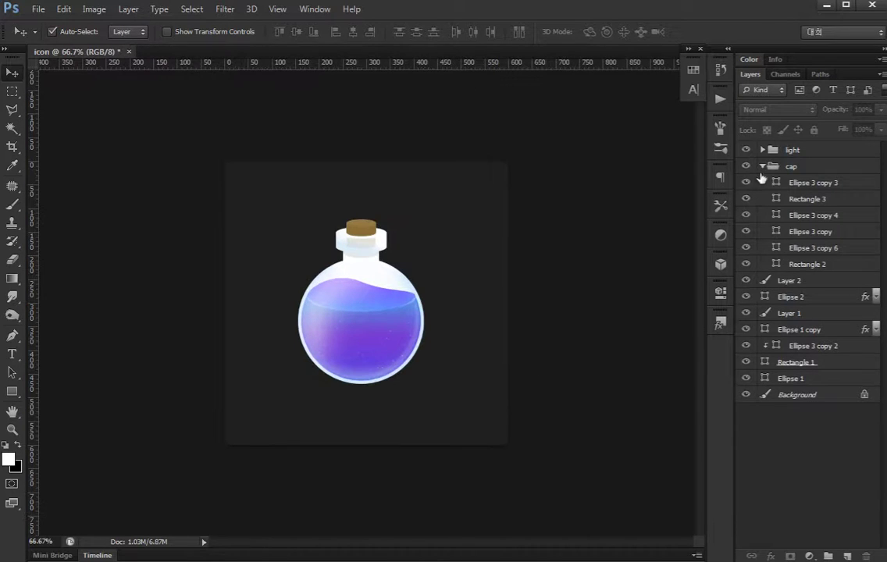
left_click(764, 167)
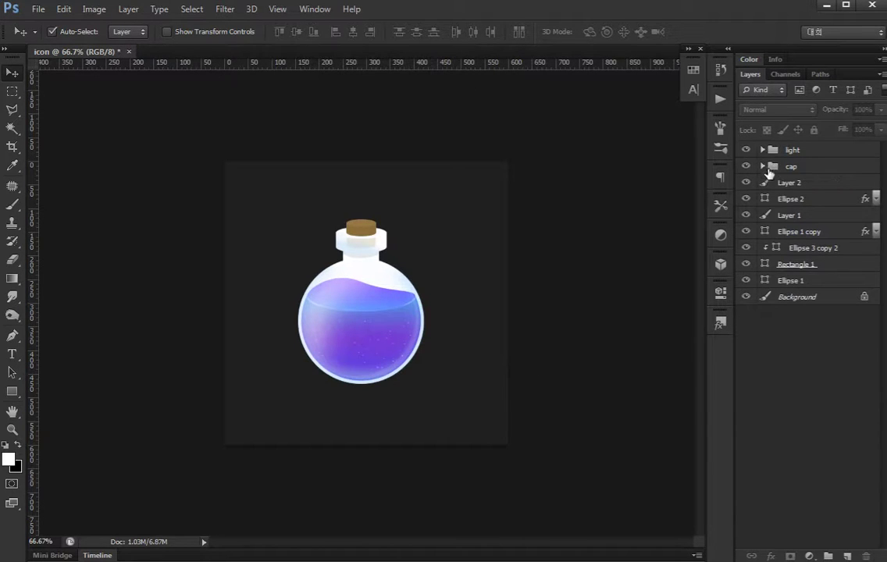
left_click(790, 281)
left_click(800, 151, "shift")
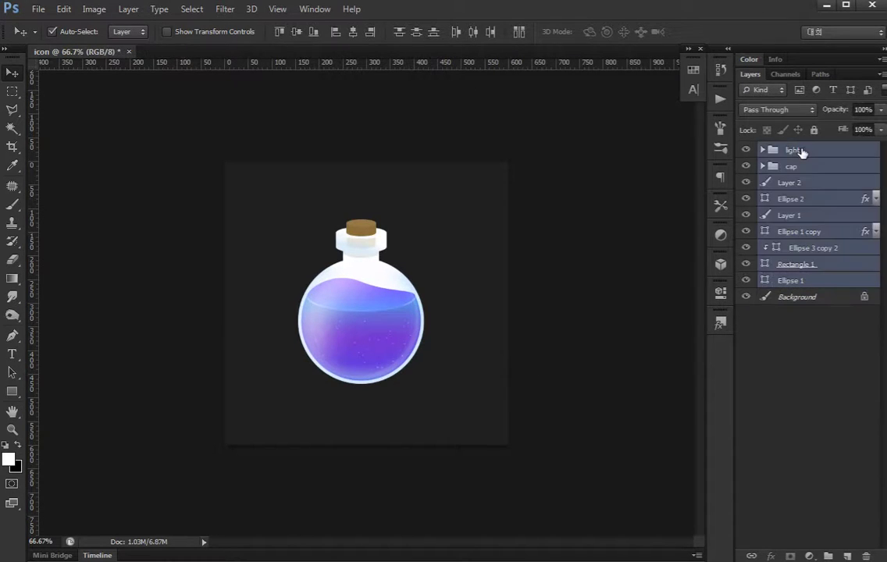
Zoom in on the cork and open Rectangle 3's brown #896e38 fill colour
key("ctrl+plus")
key("ctrl+plus")
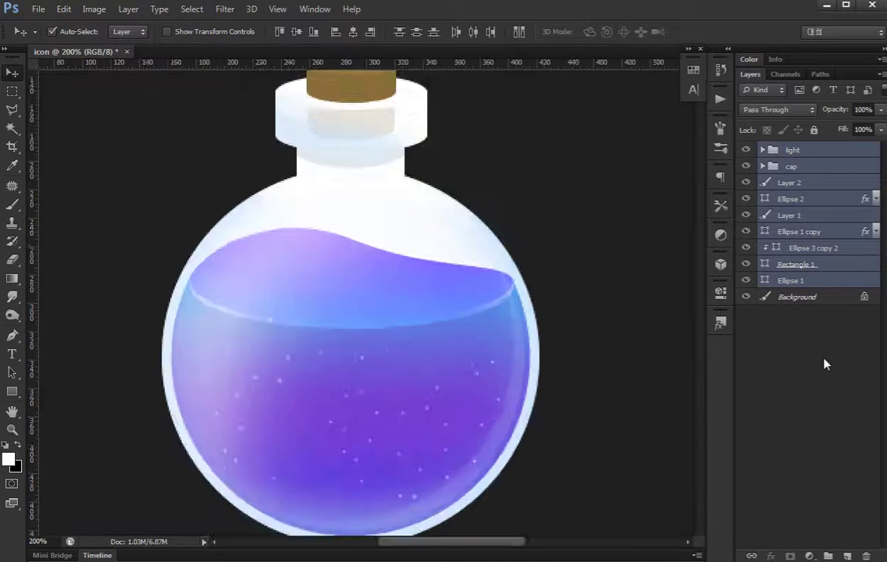
key("ctrl+plus")
left_click_drag(456, 204, 476, 322)
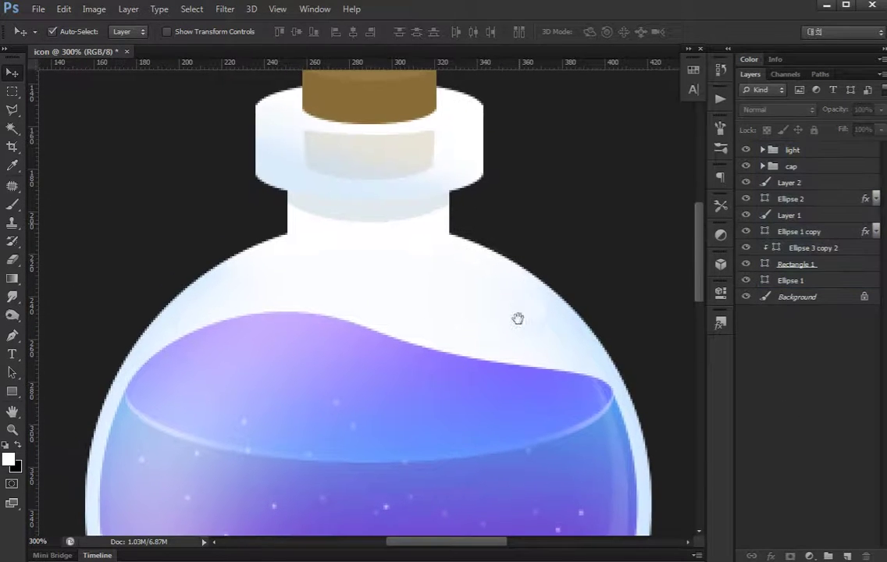
scroll(516, 318, "up", 2)
left_click(366, 193)
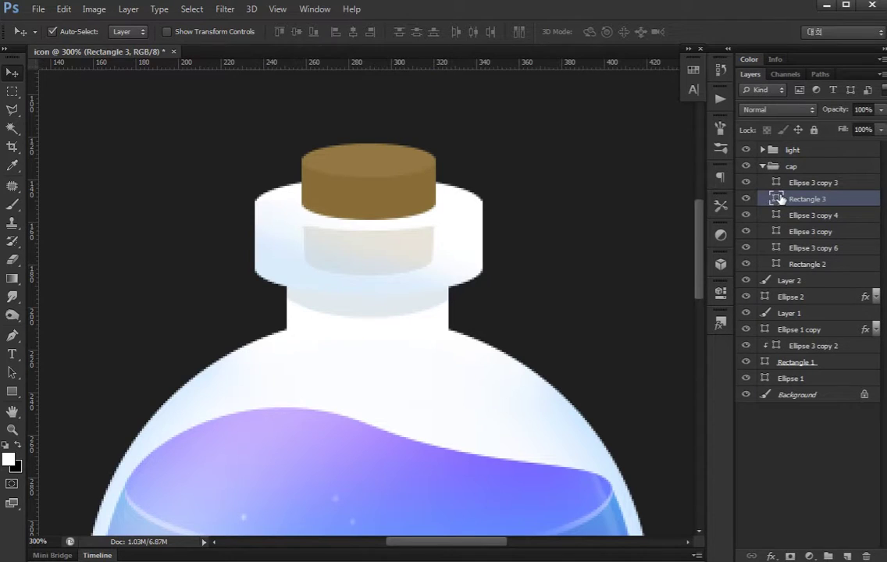
double_click(776, 199)
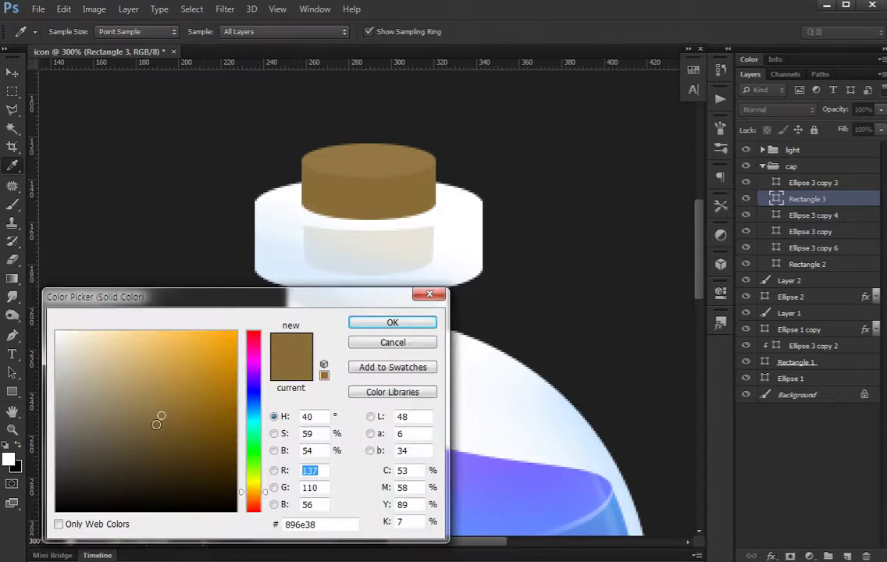
Change the cork's fill to a darker brown
left_click(167, 424)
left_click(392, 323)
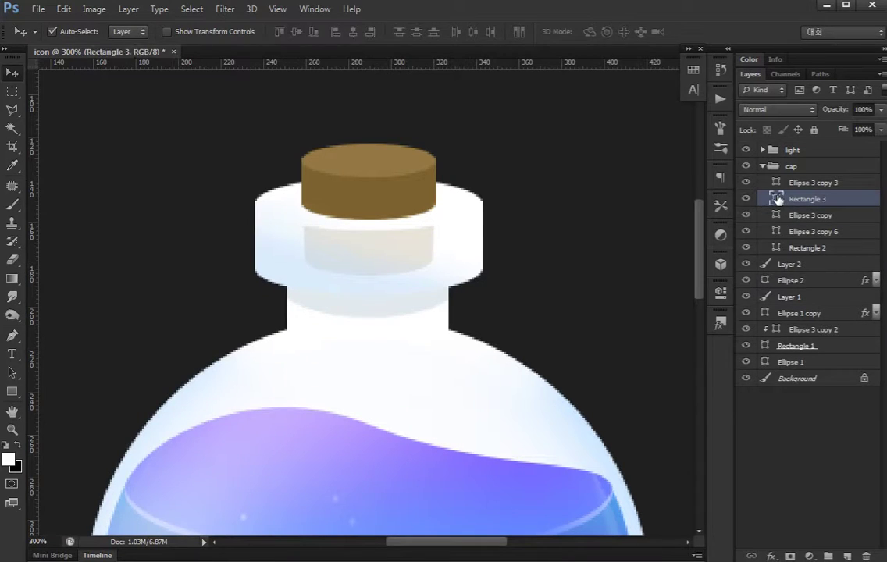
key("a")
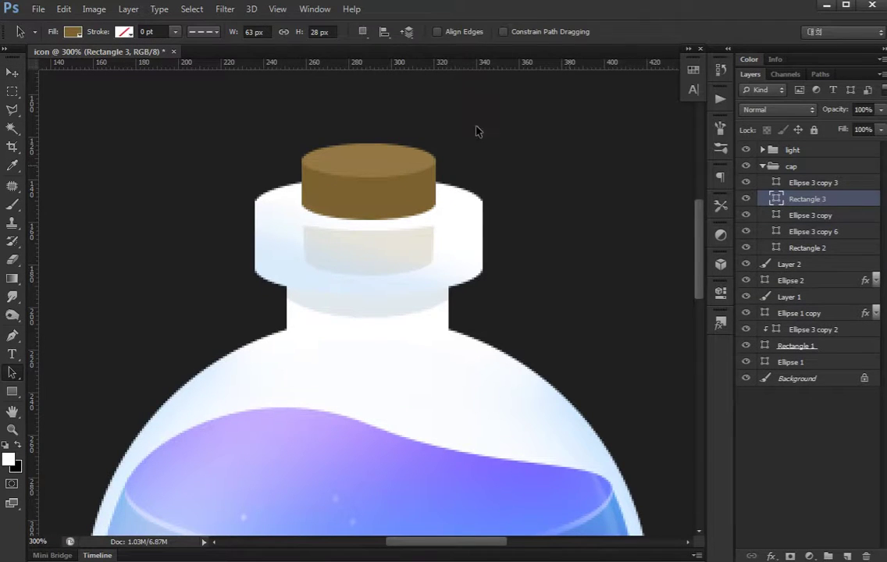
Combine the cork's path shapes and merge them into one shape component
left_click(362, 33)
left_click(411, 62)
left_click(362, 33)
left_click(384, 122)
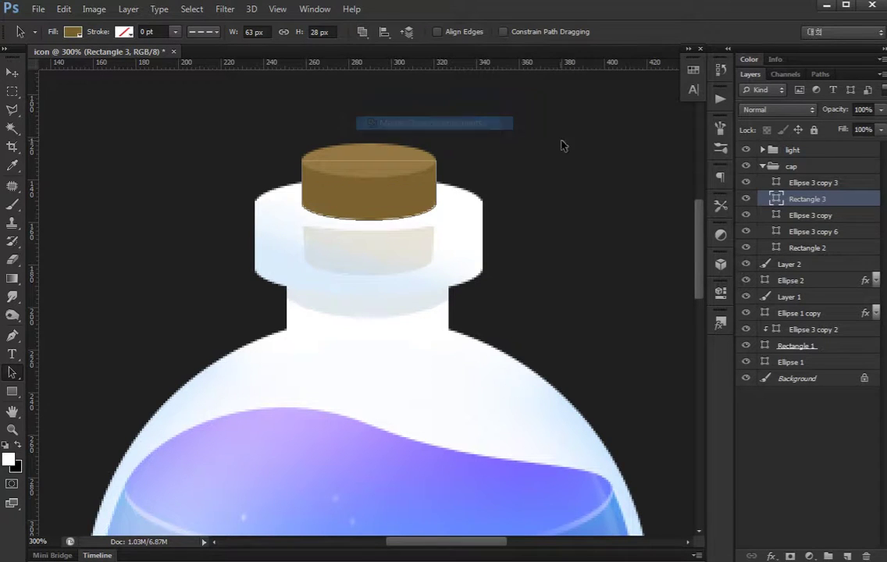
left_click(768, 455)
double_click(849, 199)
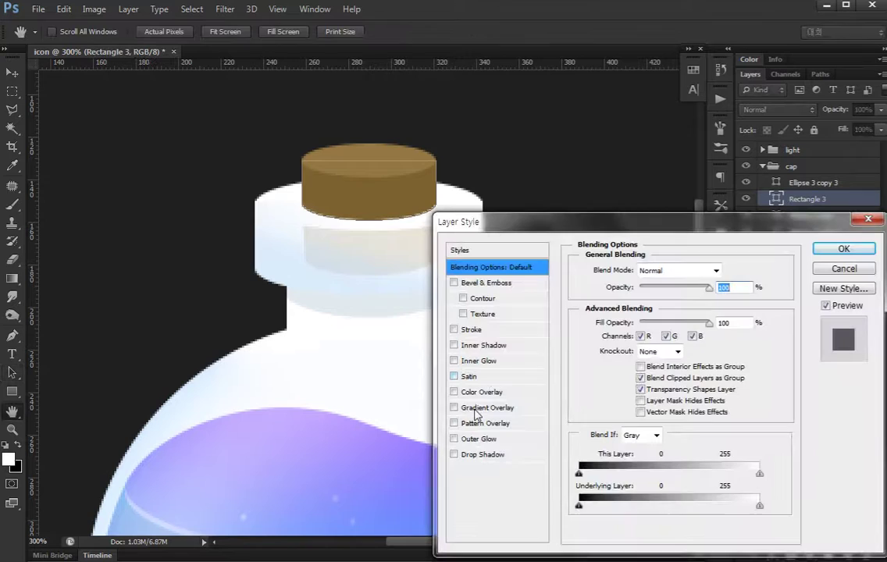
Add a gradient overlay to the cork with brown stops #937843 and #755c2c
left_click(478, 407)
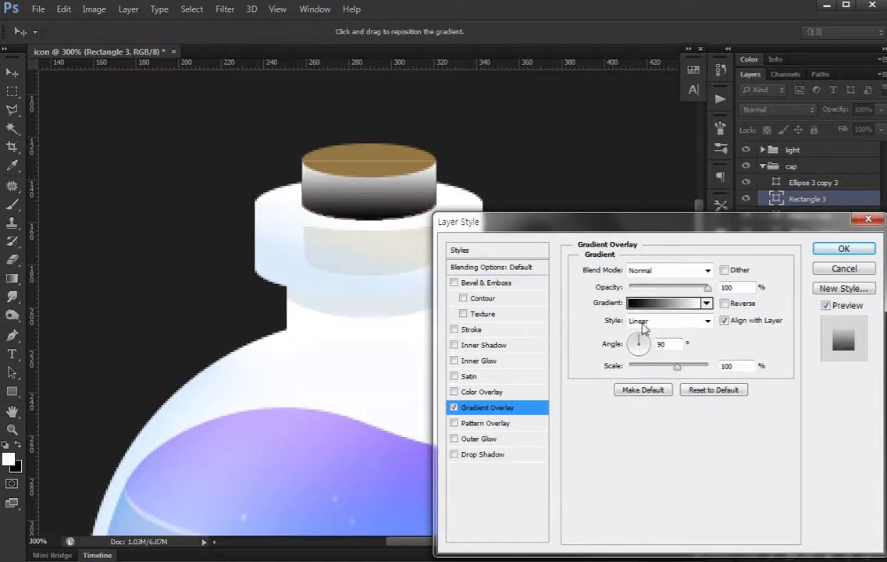
left_click(664, 302)
left_click(460, 448)
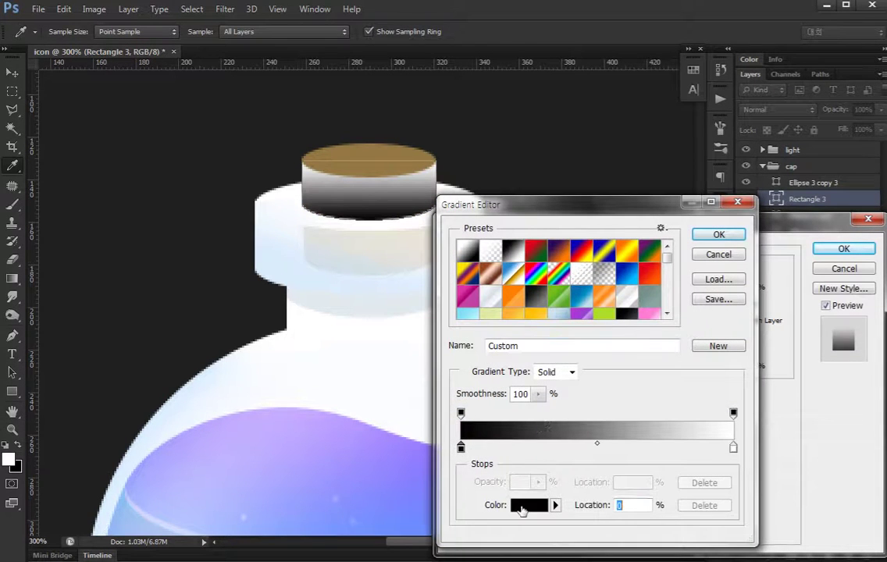
double_click(460, 448)
left_click(369, 164)
left_click(375, 326)
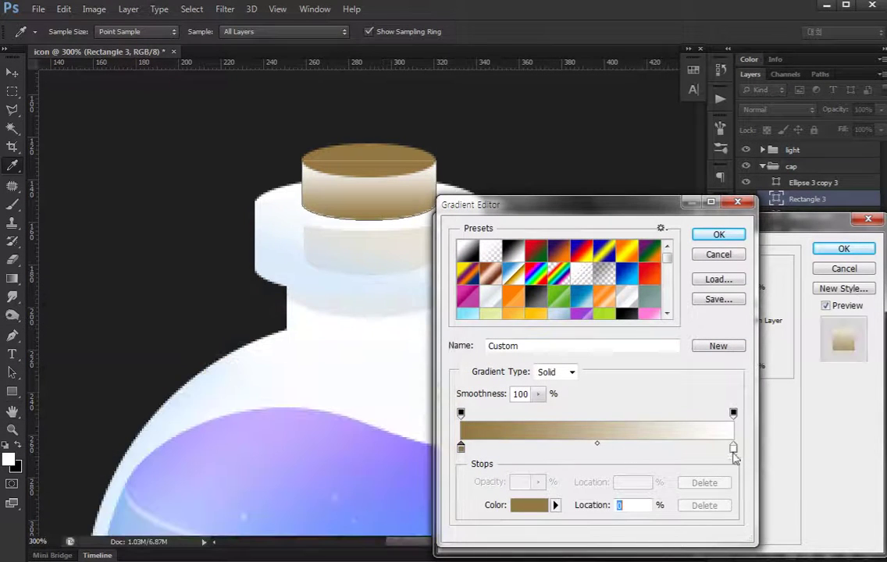
left_click(733, 447)
left_click(710, 448)
left_click_drag(710, 448, 714, 468)
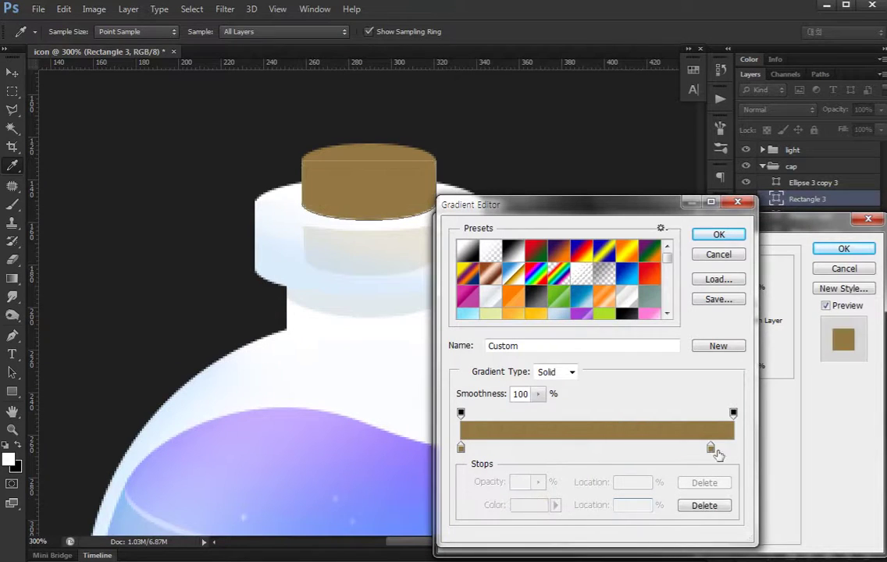
left_click(733, 448)
left_click(529, 505)
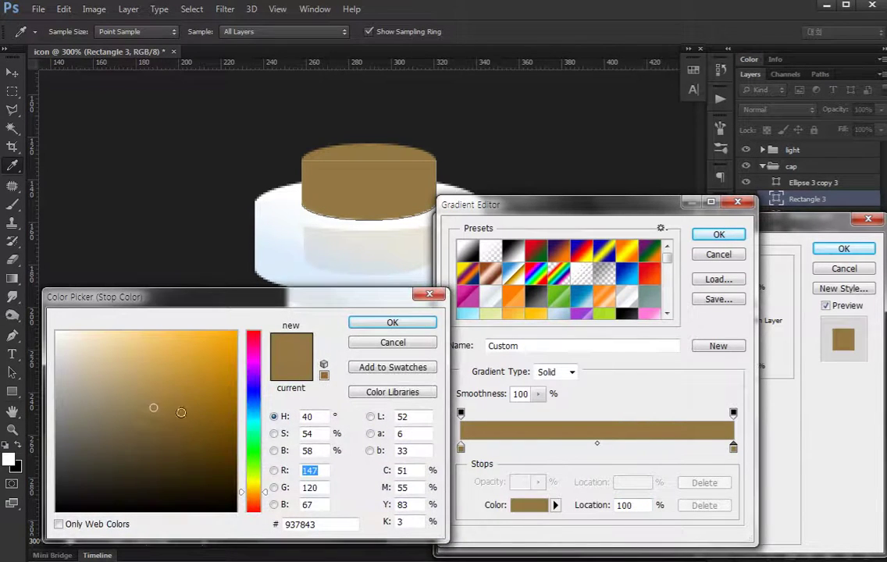
left_click(168, 429)
key("Return")
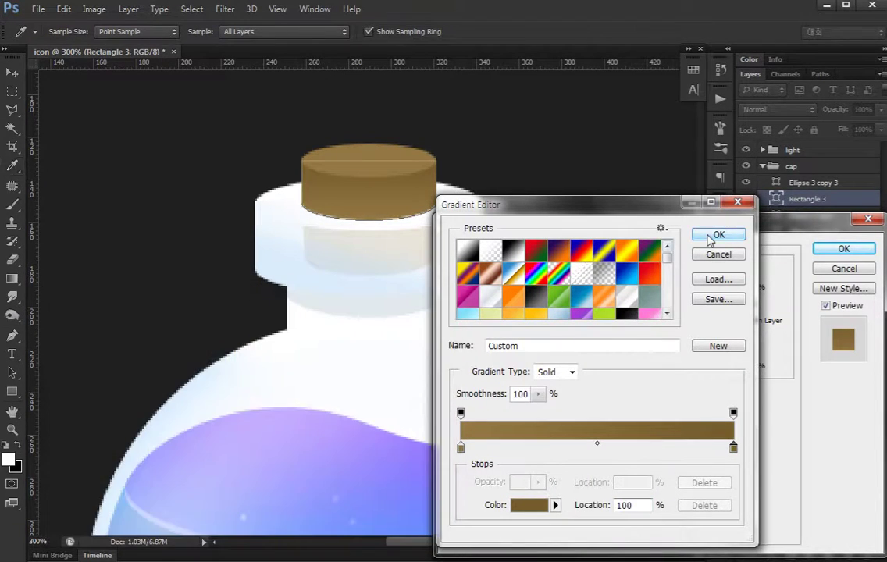
left_click(718, 234)
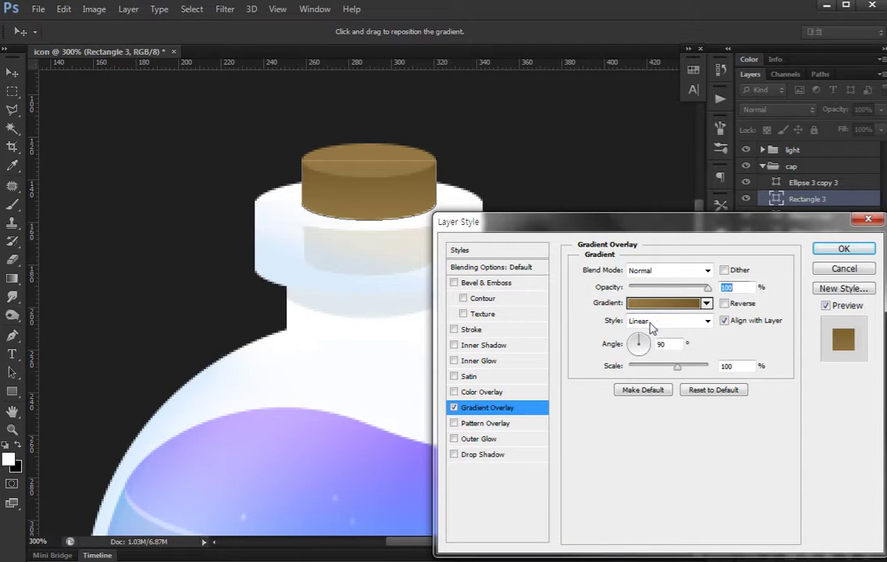
Make the cork gradient Reflected at 0° angle and 150% scale, then apply it
left_click(652, 322)
left_click(656, 328)
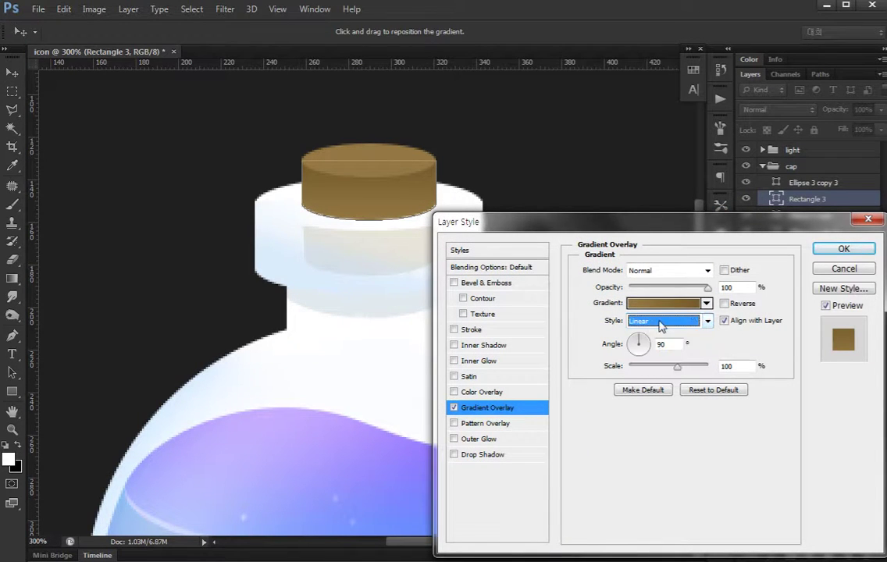
left_click(724, 303)
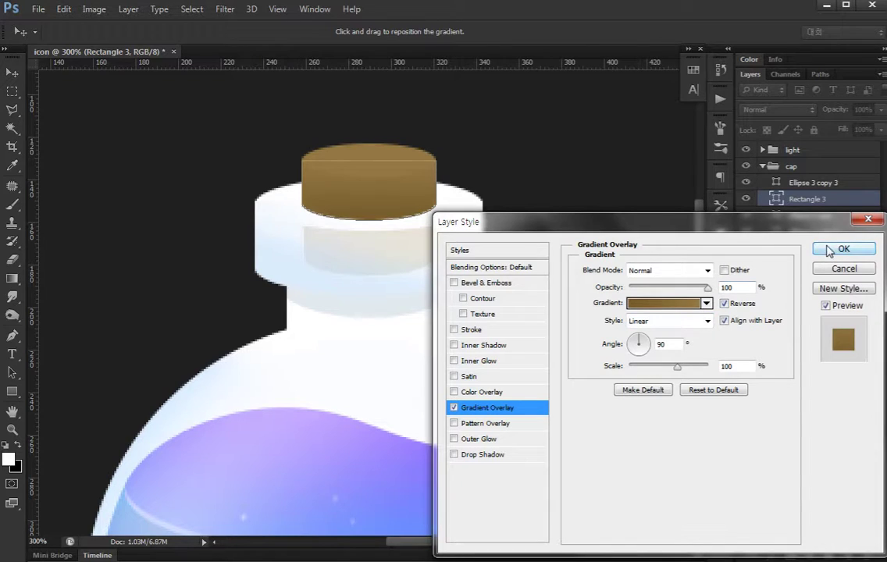
left_click(676, 323)
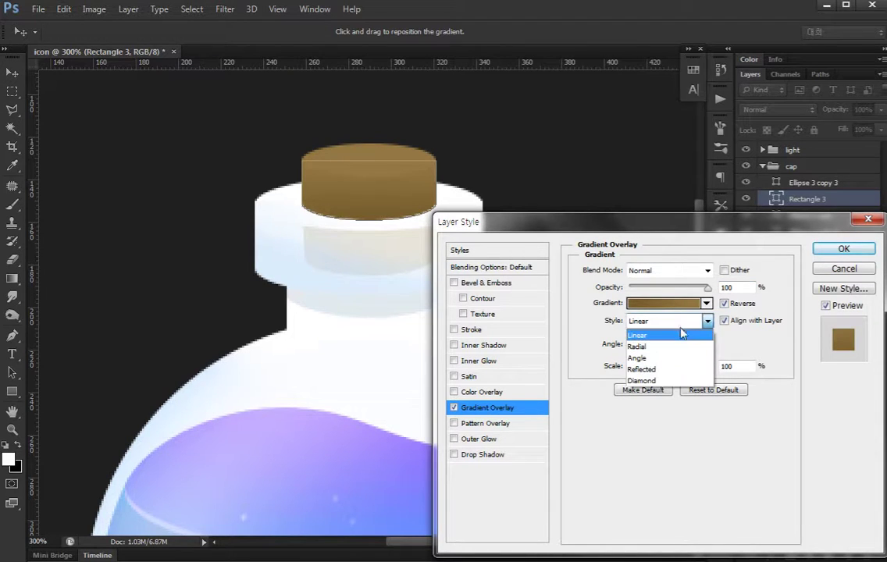
left_click(671, 369)
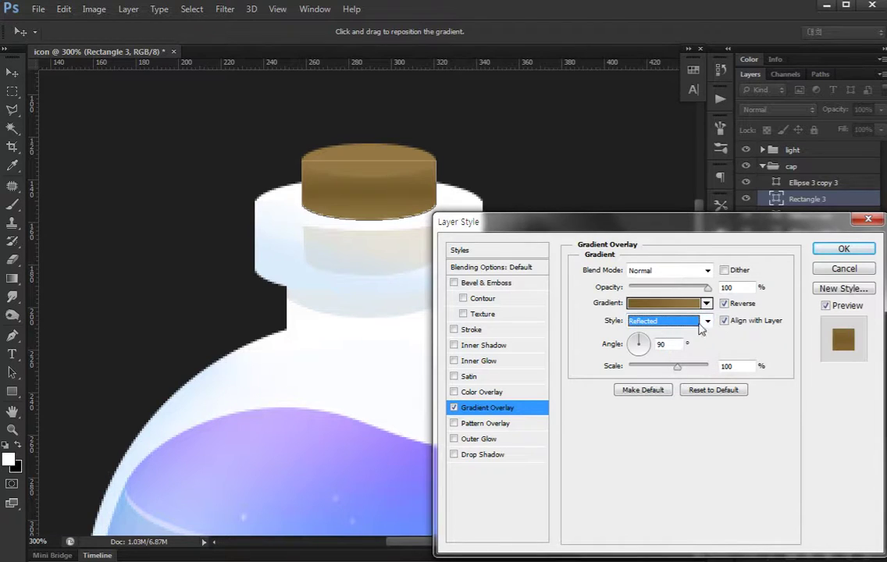
left_click_drag(641, 346, 659, 344)
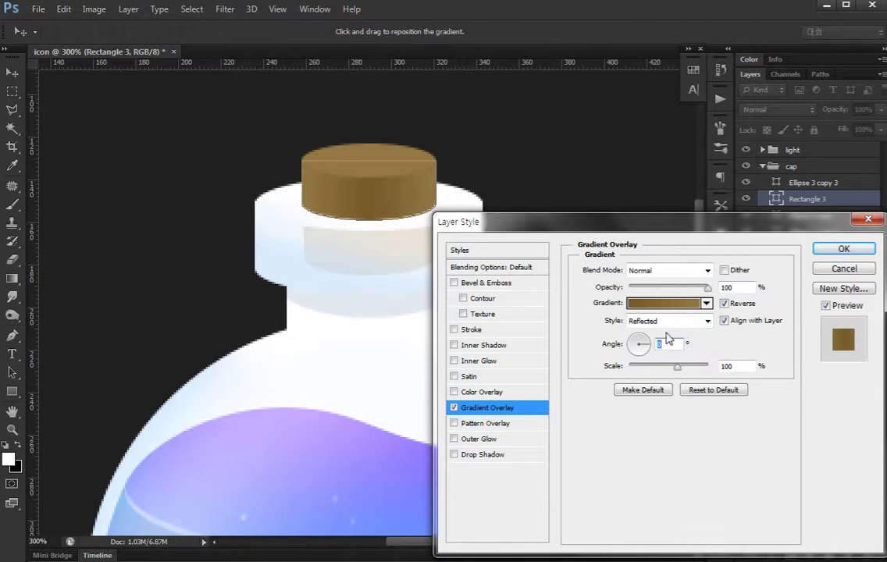
left_click(725, 303)
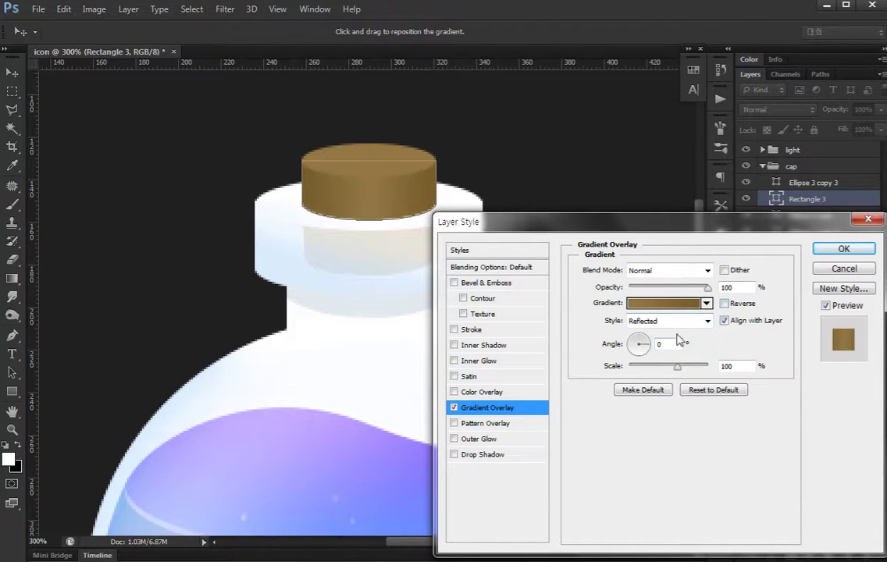
left_click_drag(684, 367, 777, 360)
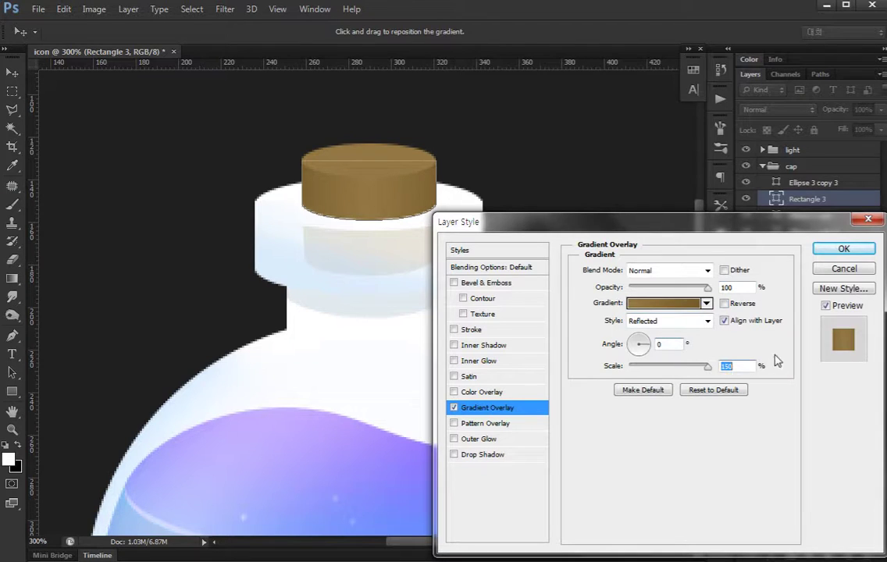
left_click(821, 249)
Lighten the brown fill of the cork-top layer Ellipse 3 copy 3
left_click(391, 160)
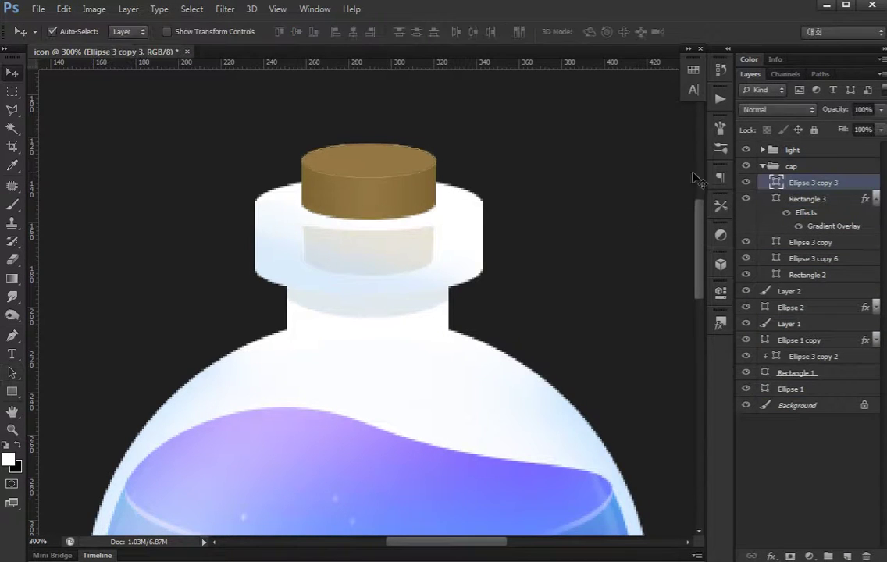
double_click(775, 183)
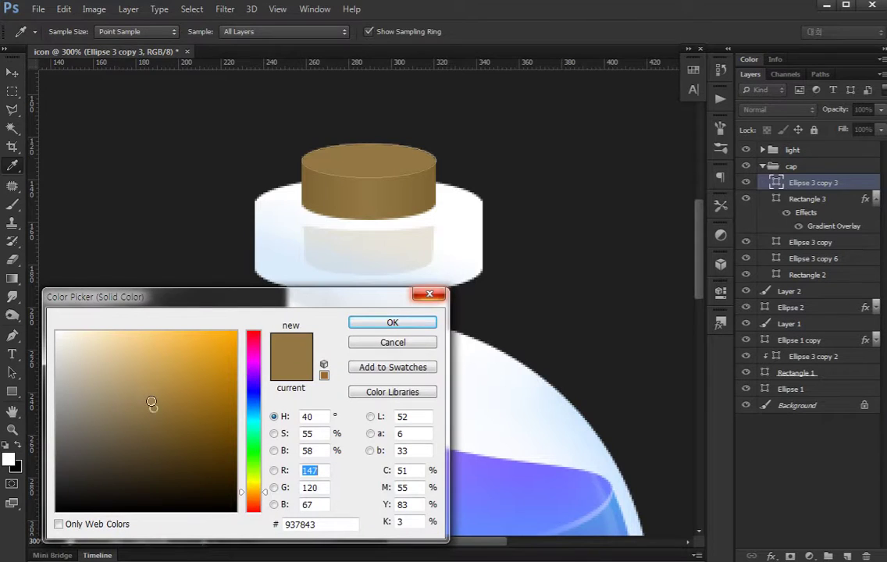
left_click_drag(151, 403, 147, 400)
left_click(392, 322)
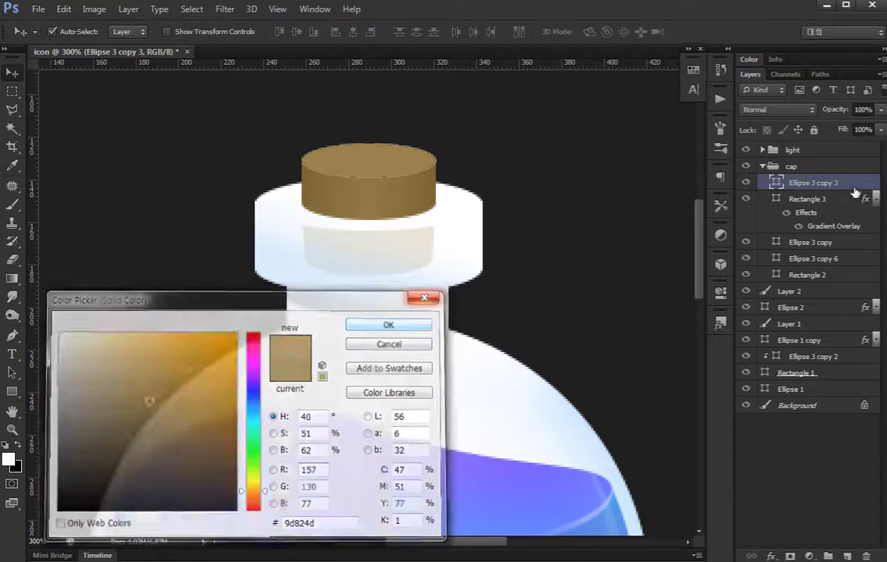
Set the cork top's gradient overlay from sampled cork brown to lighter #ab8e54
left_click(484, 402)
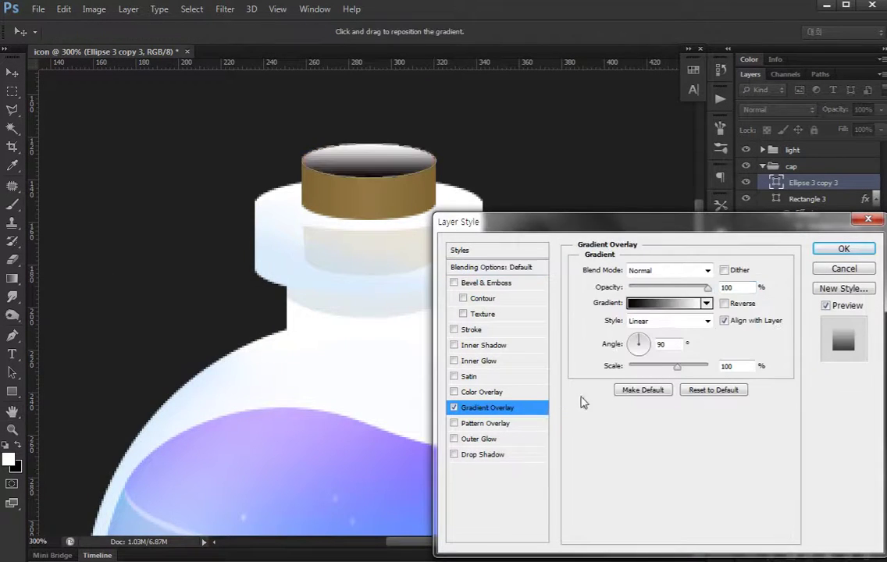
left_click(640, 303)
left_click(461, 447)
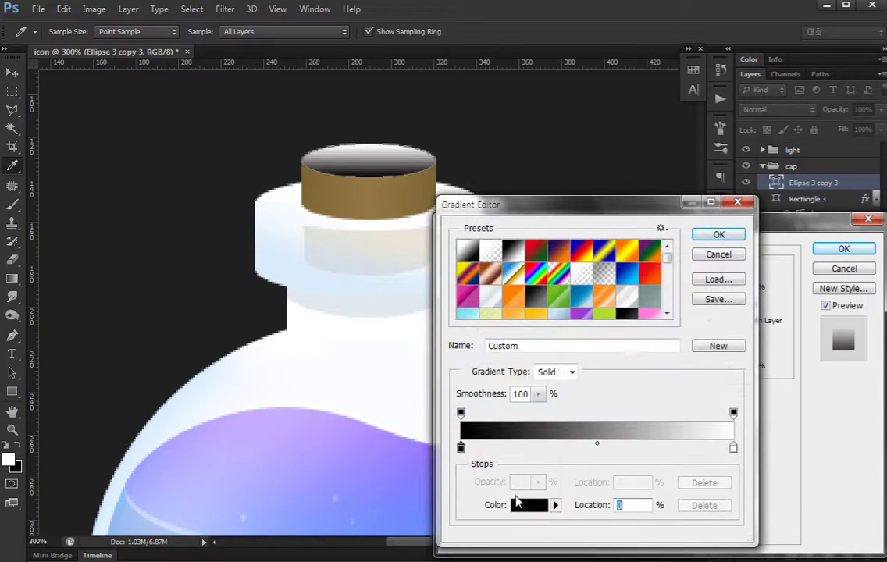
left_click(524, 503)
left_click(377, 191)
left_click(392, 323)
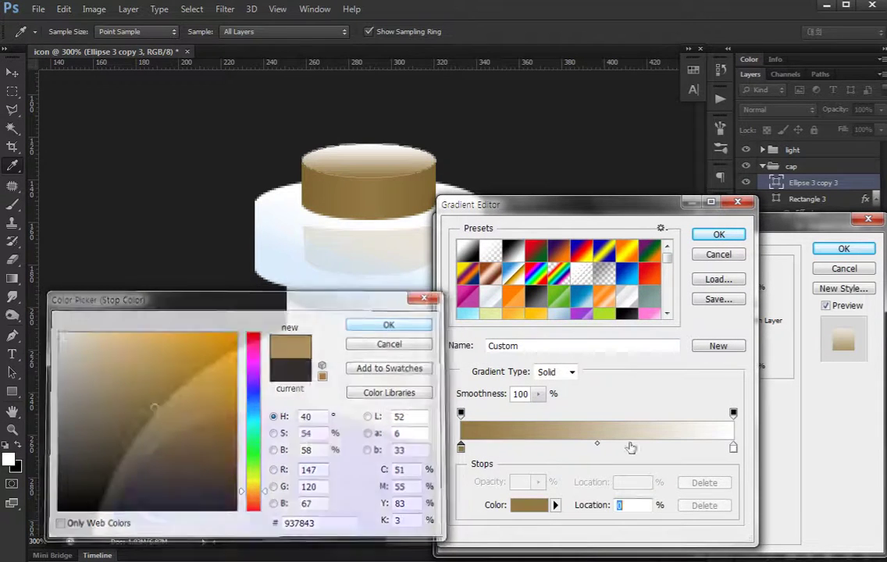
left_click(717, 447)
left_click_drag(717, 448, 733, 447)
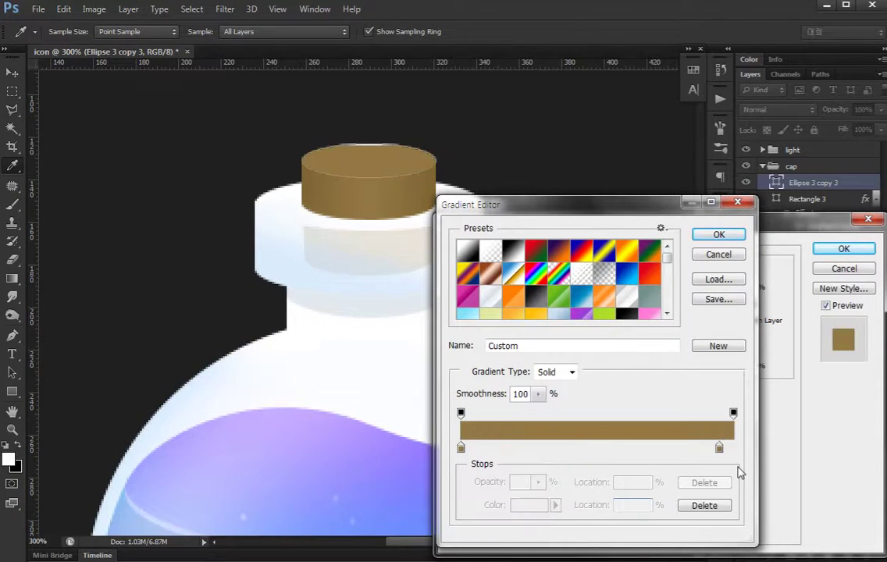
left_click(529, 505)
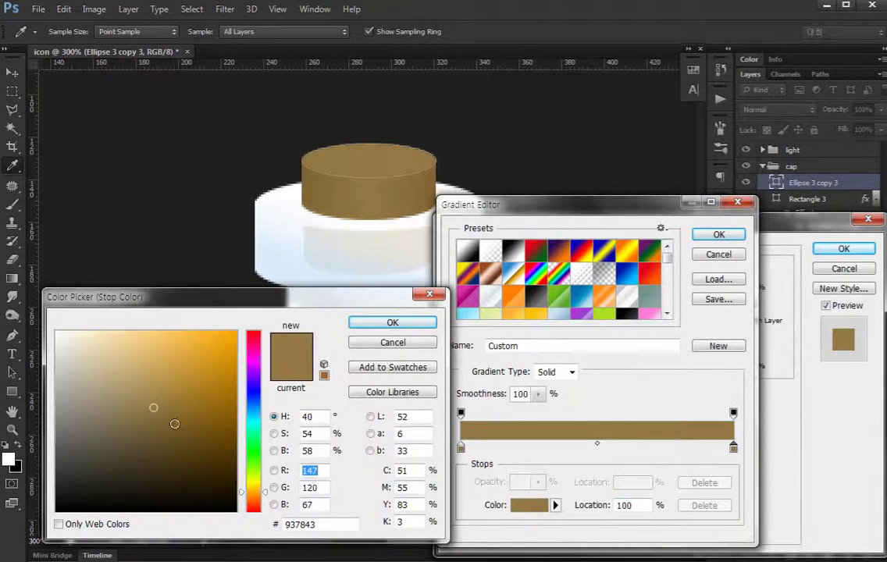
left_click_drag(149, 404, 147, 390)
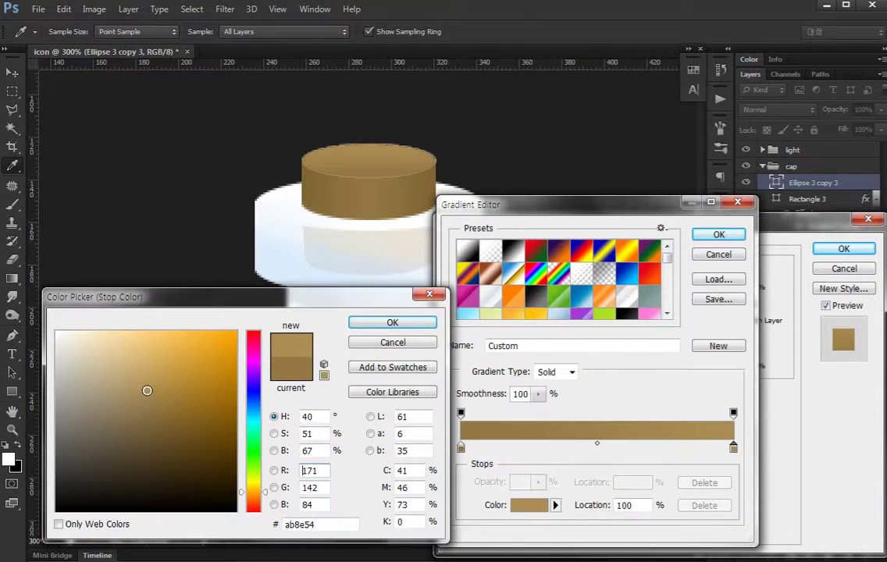
left_click(406, 322)
key("Return")
key("Return")
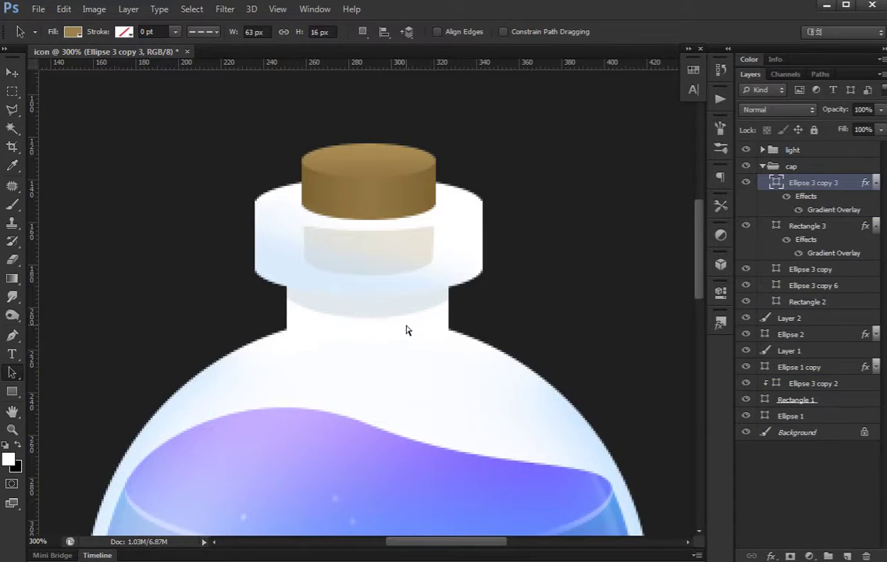
Taper the cork by pulling its bottom corners inward with Free Transform
left_click(876, 182)
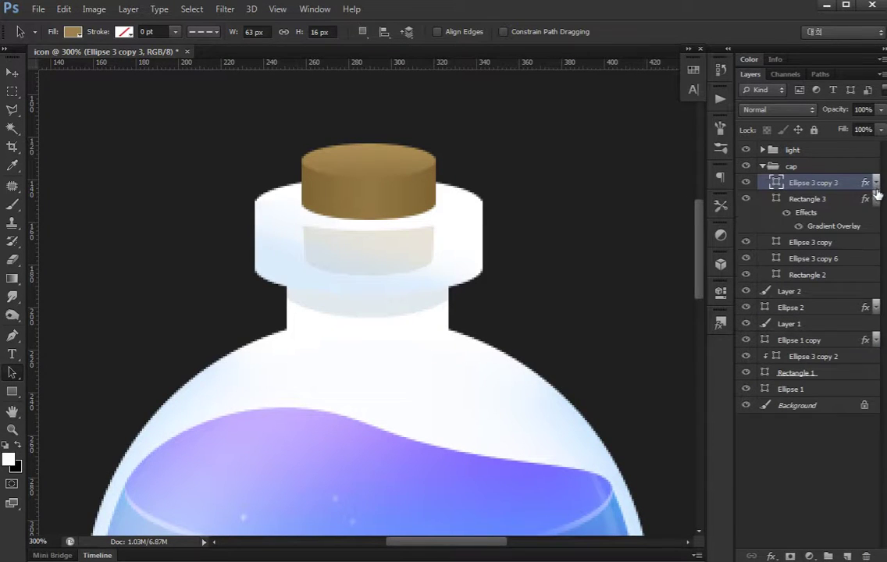
left_click(875, 198)
left_click(834, 198, "shift")
key("ctrl+t")
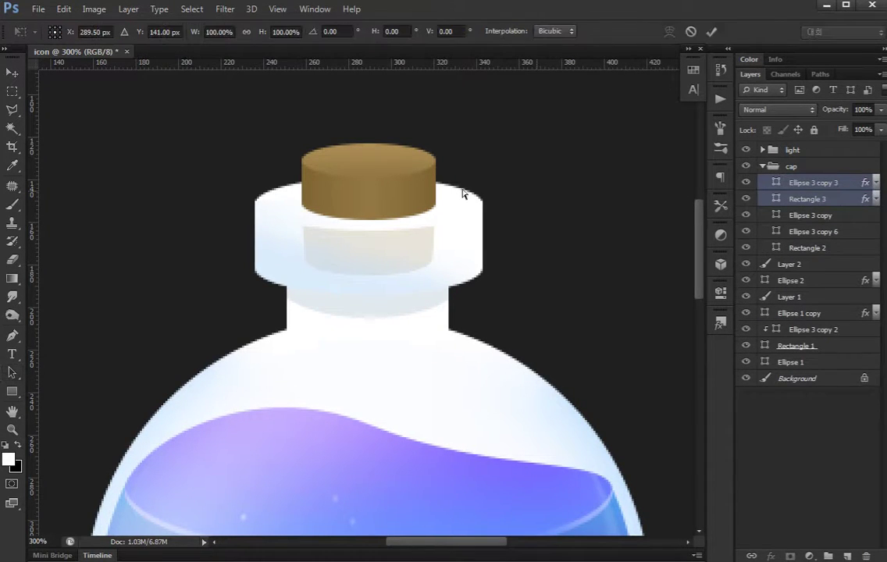
left_click_drag(435, 222, 429, 221)
left_click_drag(427, 222, 423, 218)
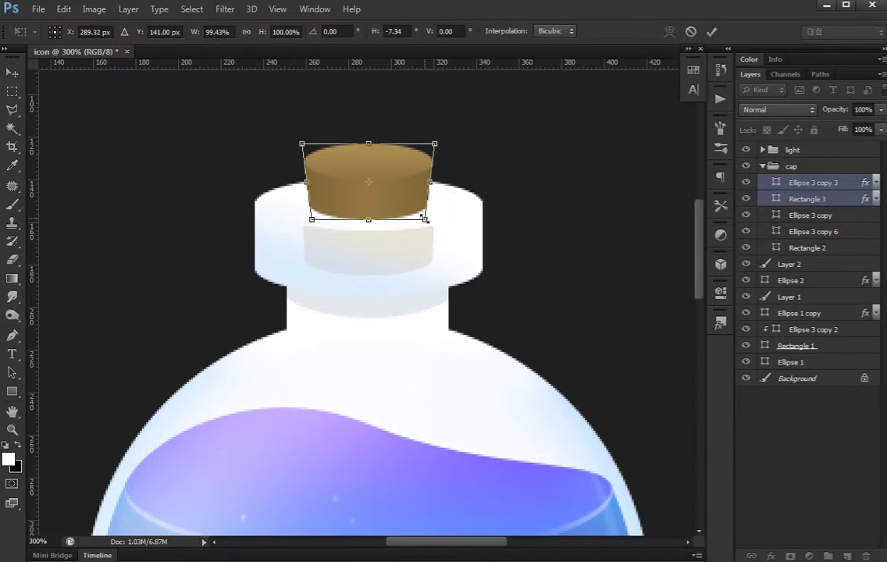
key("Return")
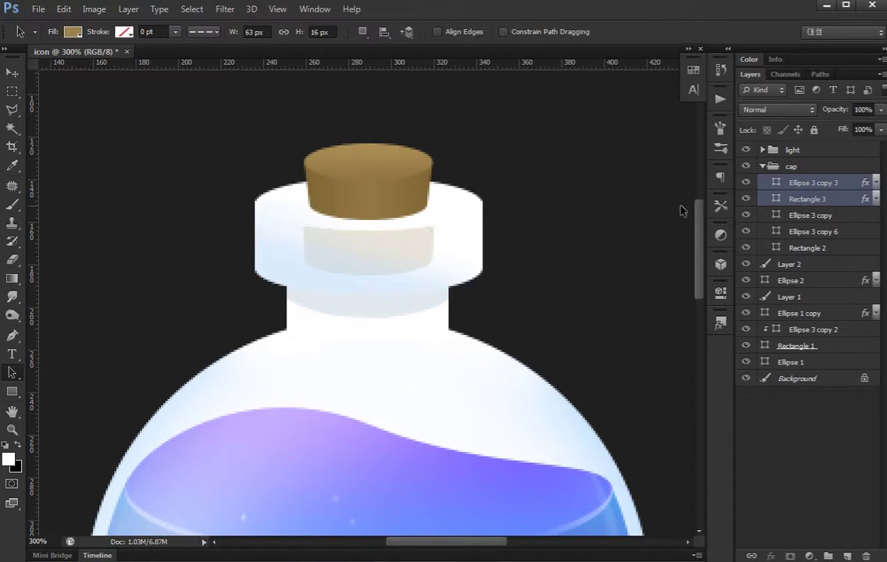
Narrow the inner neck band Ellipse 3 copy 6 to 54 px wide
left_click(809, 215)
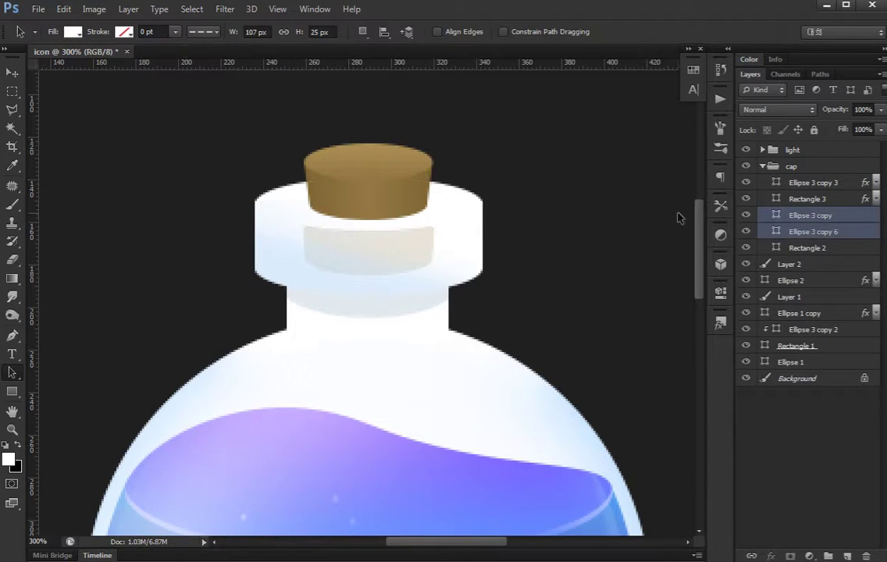
left_click(812, 248)
key("ctrl+t")
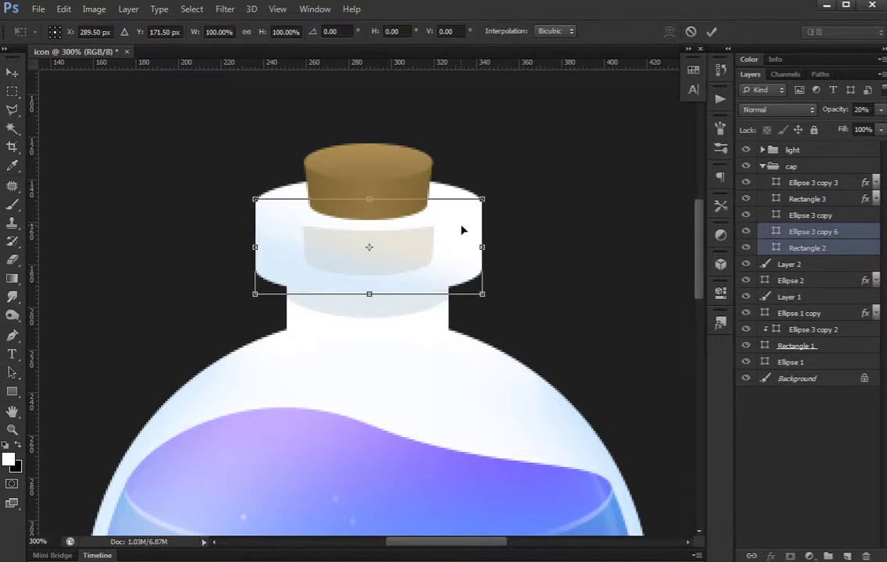
key("Escape")
left_click(812, 232)
key("ctrl+t")
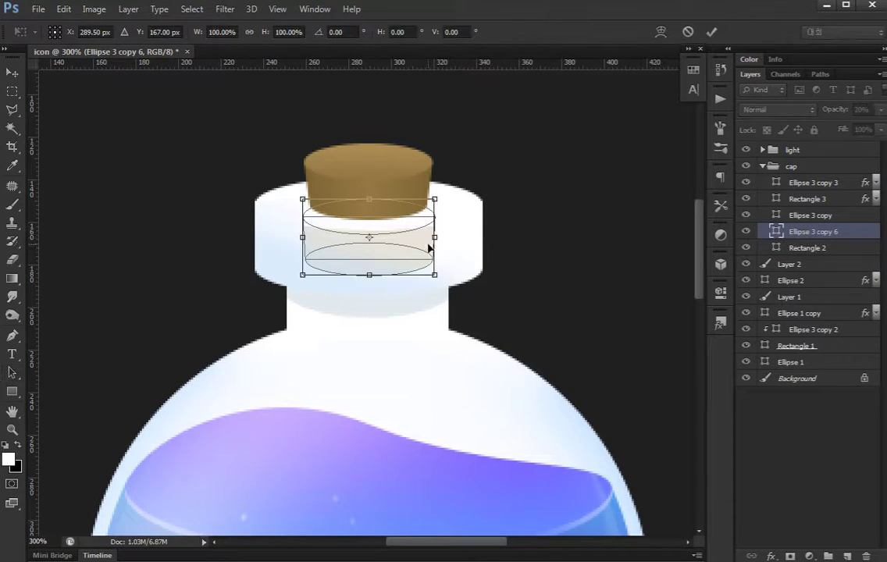
left_click_drag(434, 237, 426, 237)
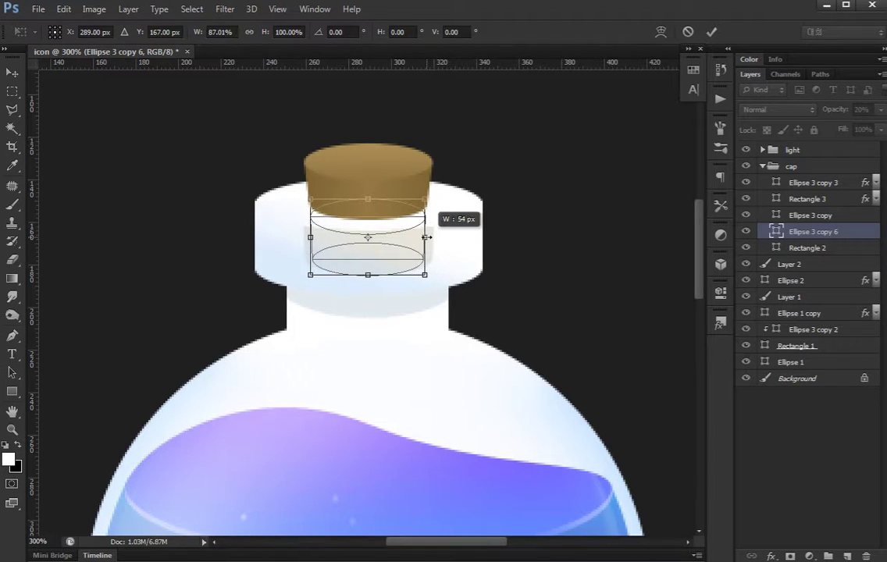
key("Return")
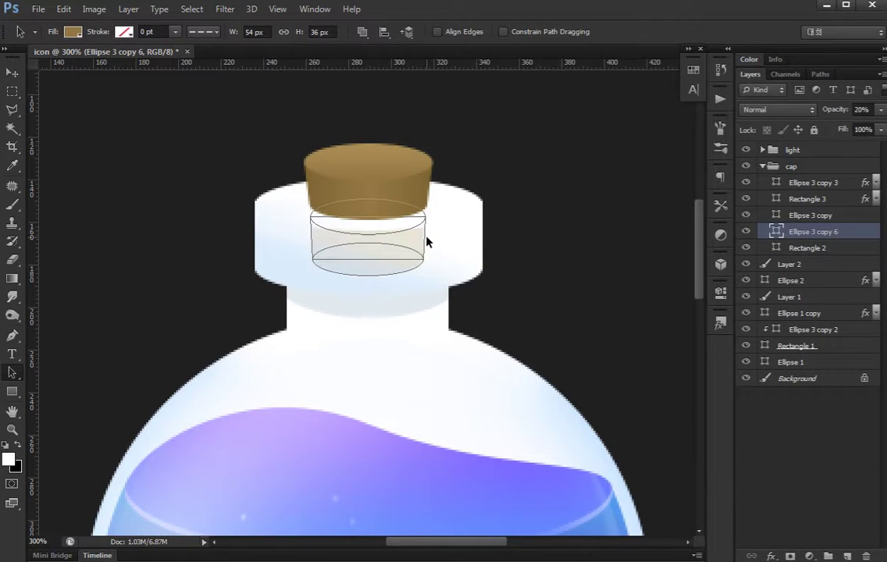
key("ctrl+h")
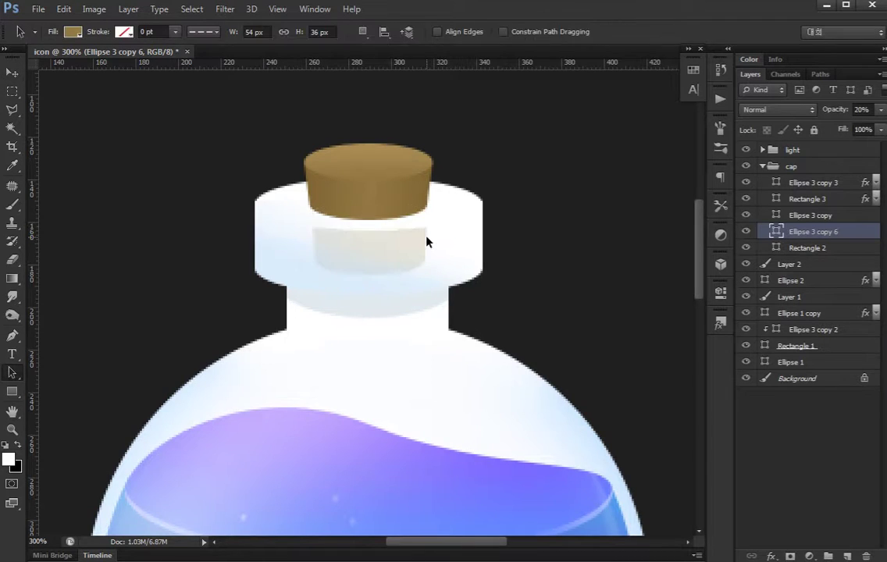
Collapse the cap group and select all bottle layers down to Ellipse 1
key("ctrl+minus")
key("ctrl+minus")
key("ctrl+minus")
key("ctrl+plus")
key("v")
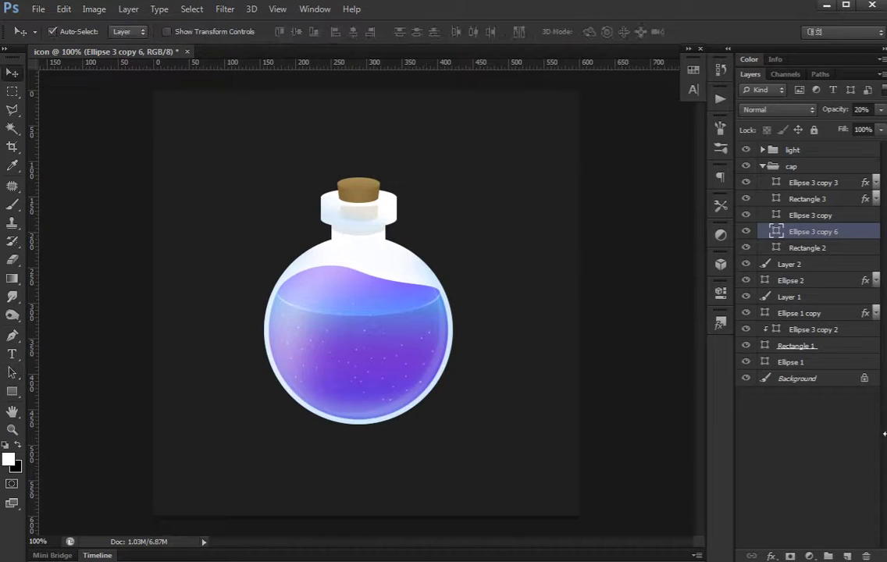
left_click(806, 416)
left_click(771, 166)
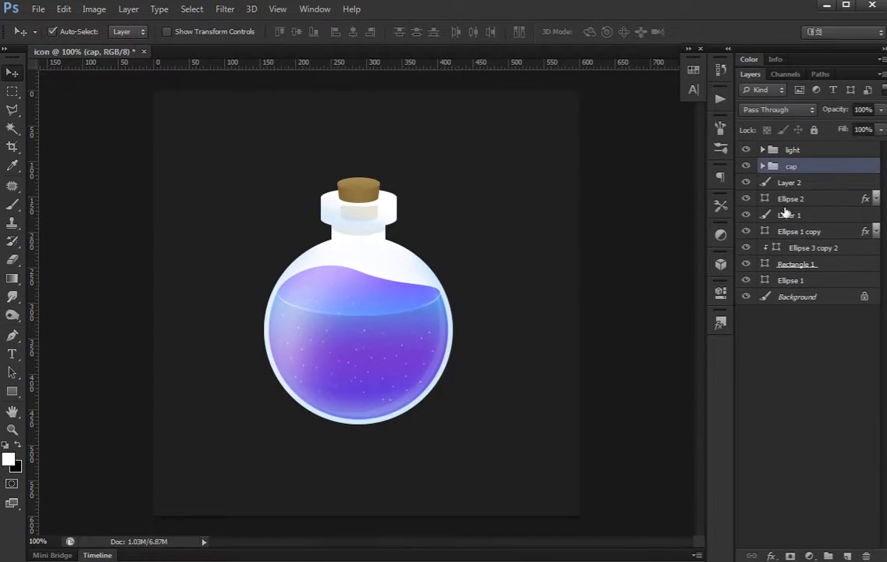
left_click(796, 281)
left_click(796, 150, "shift")
Group the bottle layers, add a new layer, and load a merged copy's outline as a selection
key("ctrl+g")
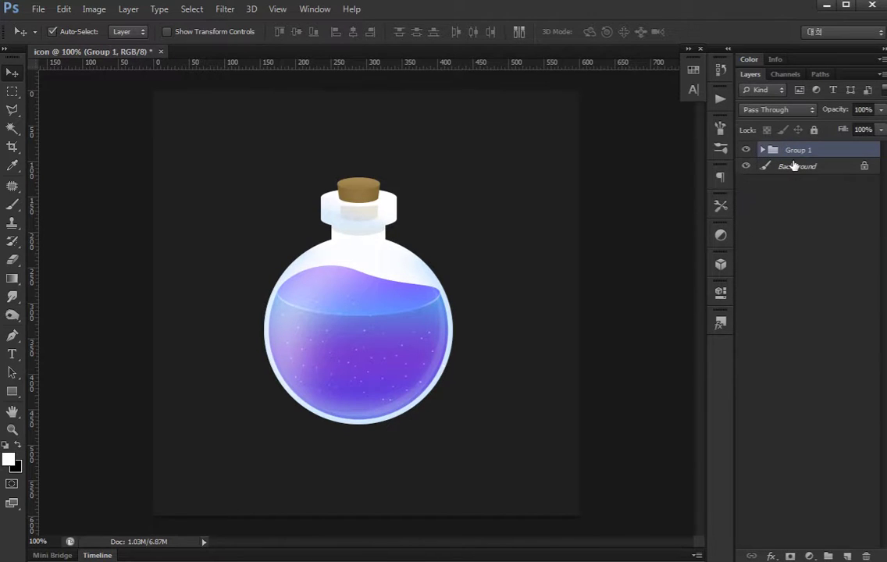
key("ctrl+shift+alt+n")
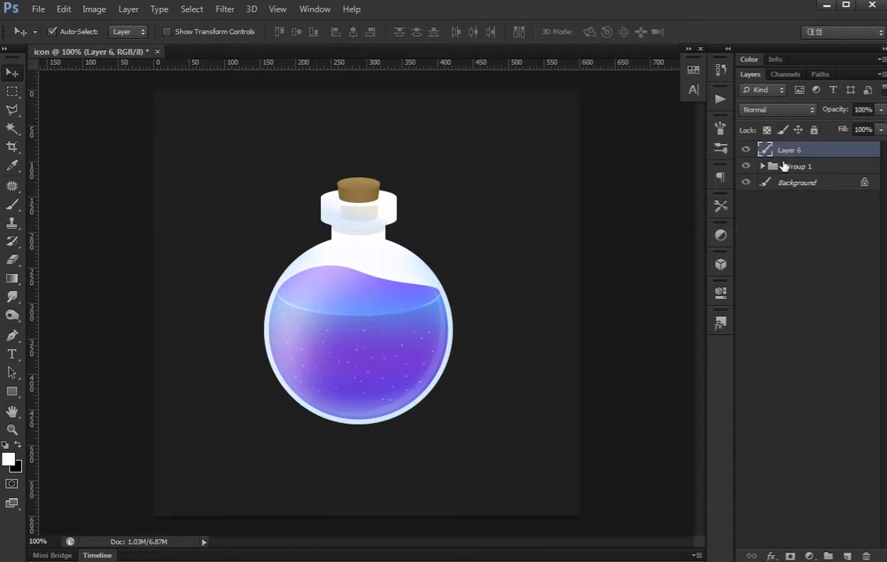
left_click(777, 168)
key("ctrl+j")
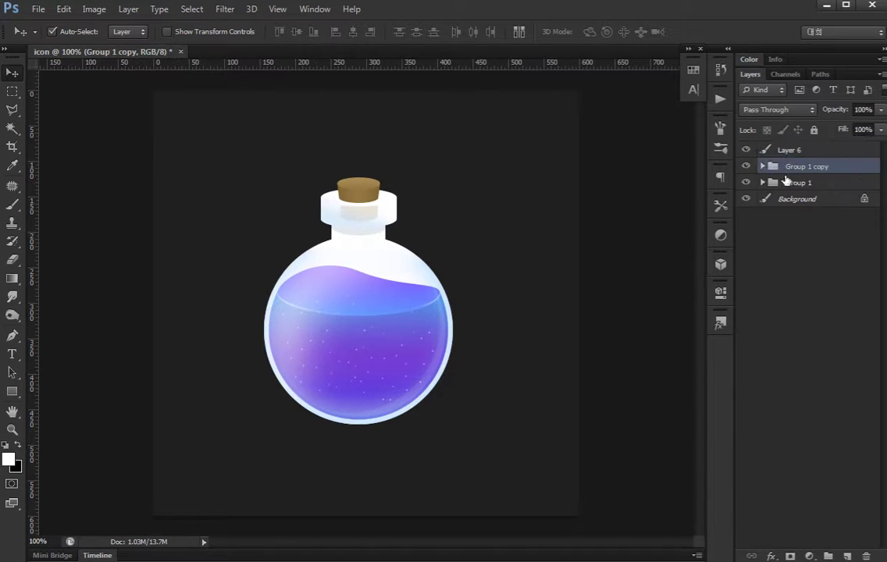
left_click(745, 182)
key("ctrl+e")
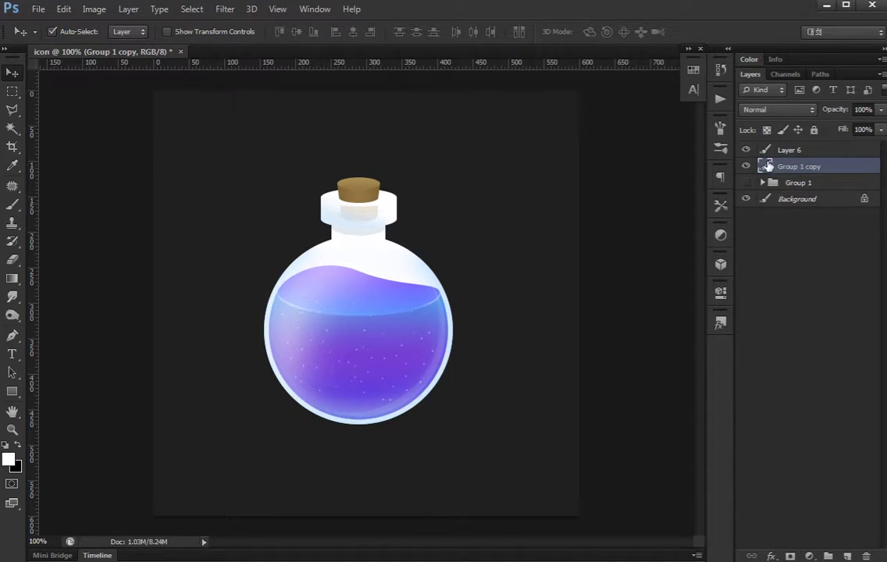
left_click(767, 168, "ctrl")
left_click(784, 150)
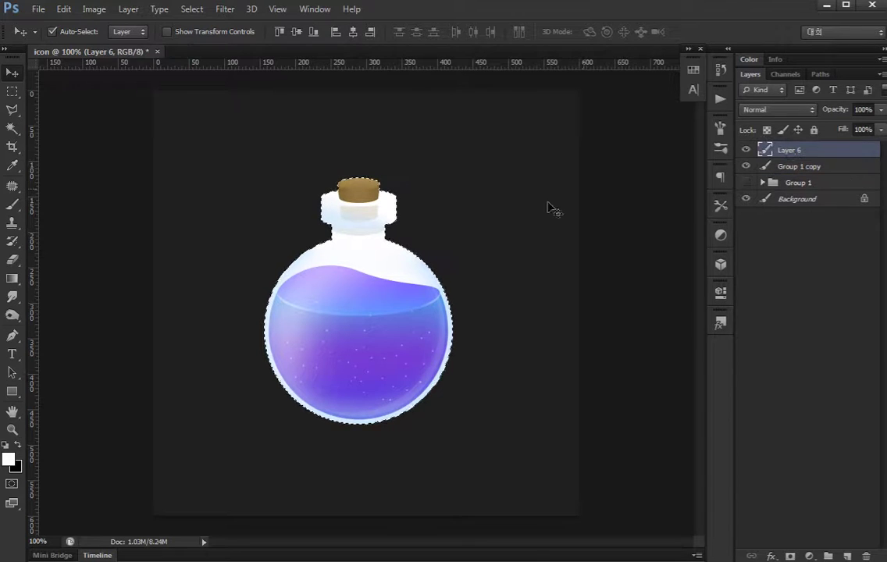
Set up the Gradient tool from the white-to-black preset with a blue left stop
left_click_drag(12, 391, 73, 427)
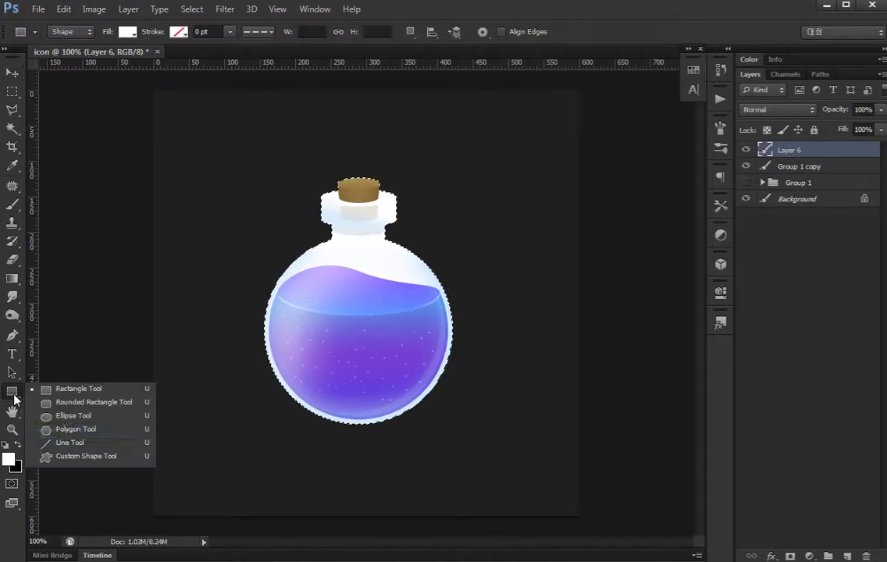
key("g")
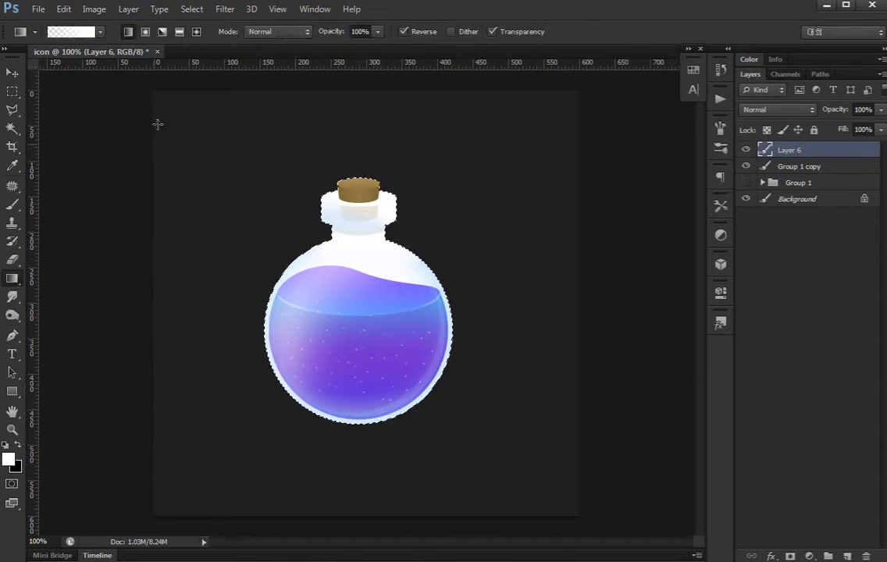
left_click(76, 34)
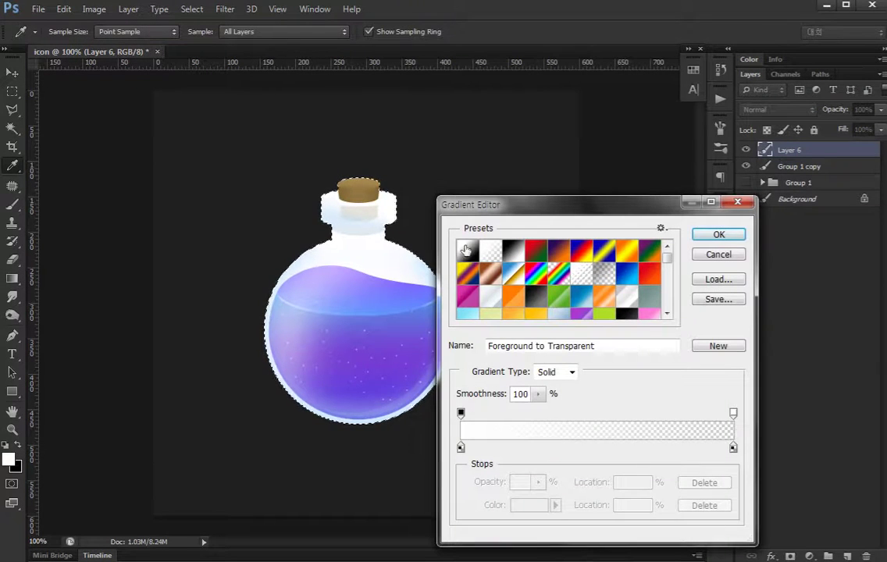
left_click(467, 250)
left_click(461, 448)
left_click(529, 505)
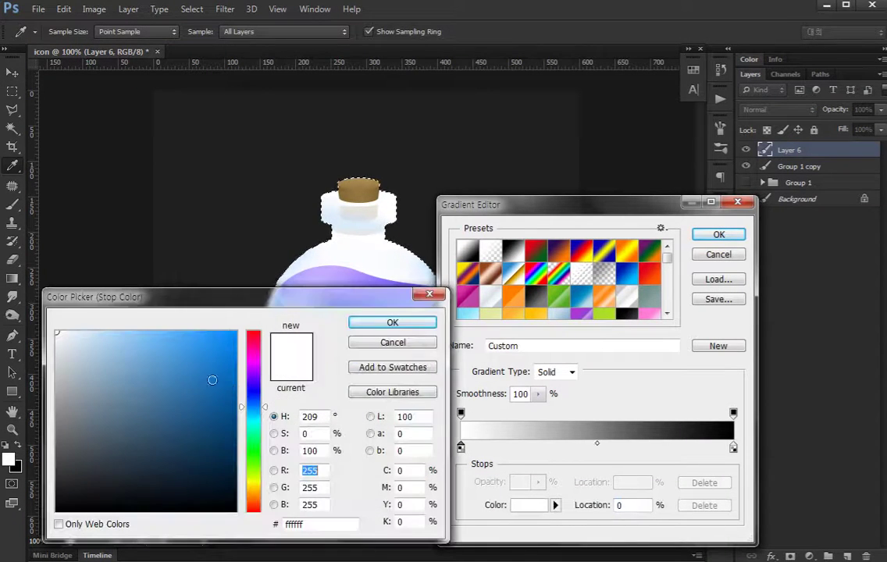
left_click(179, 360)
left_click(392, 323)
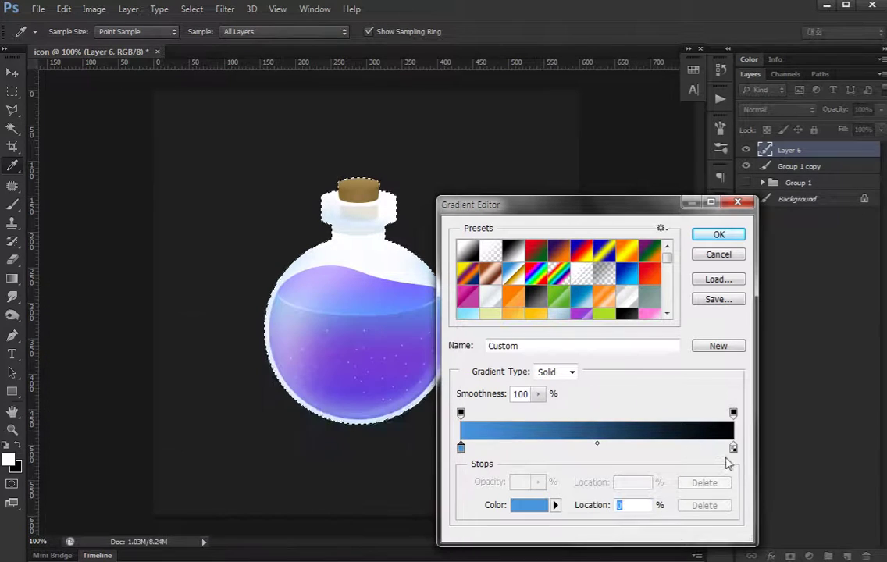
Set the right stop to purple #ab50ff and drag the gradient across the bottle selection
left_click(733, 448)
left_click(529, 505)
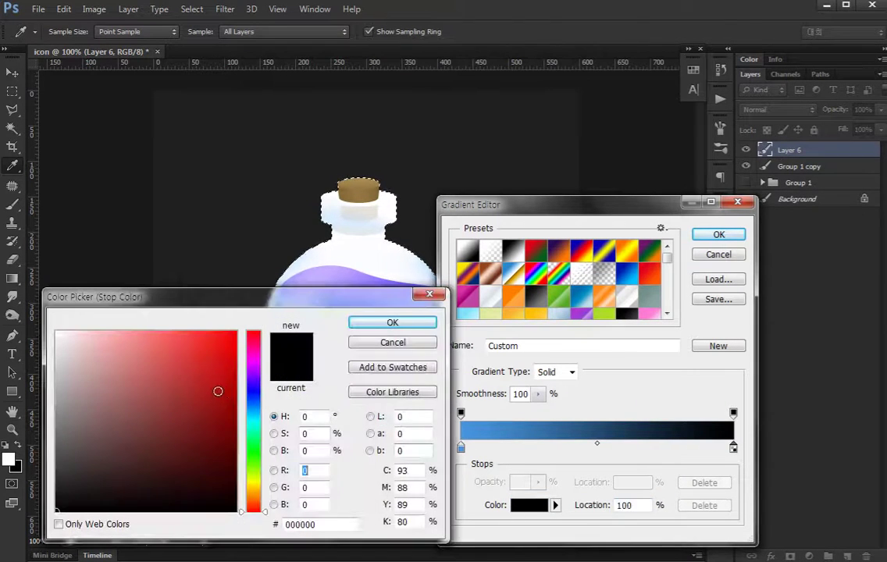
left_click(253, 376)
left_click(180, 332)
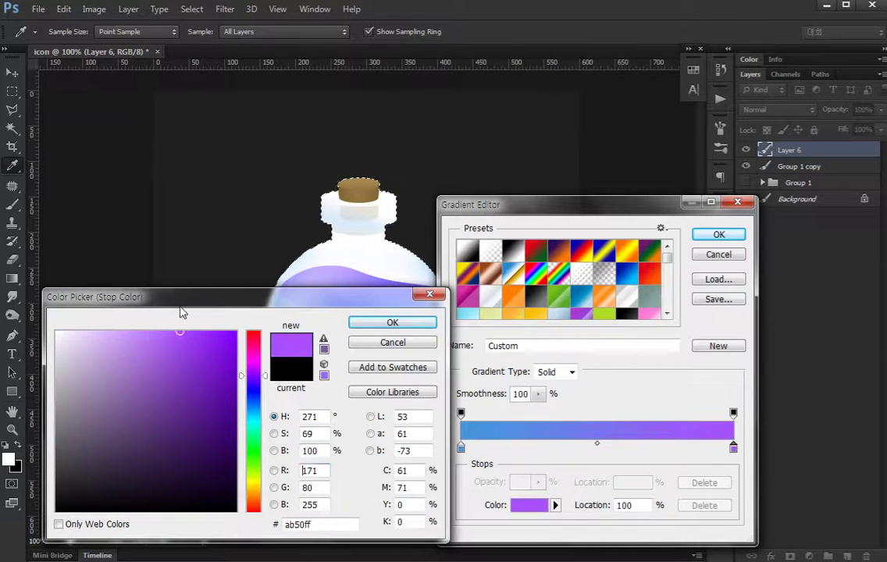
left_click(392, 323)
left_click(730, 237)
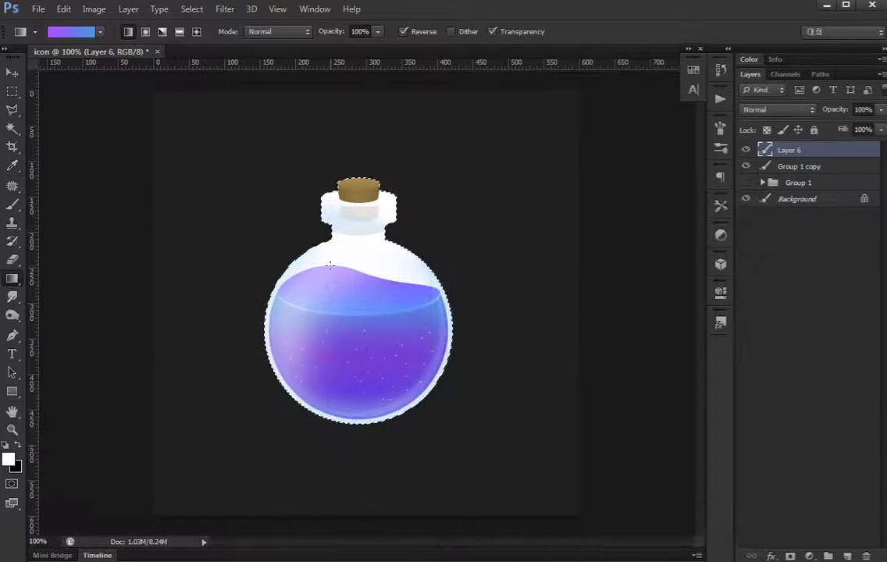
left_click_drag(257, 185, 473, 441)
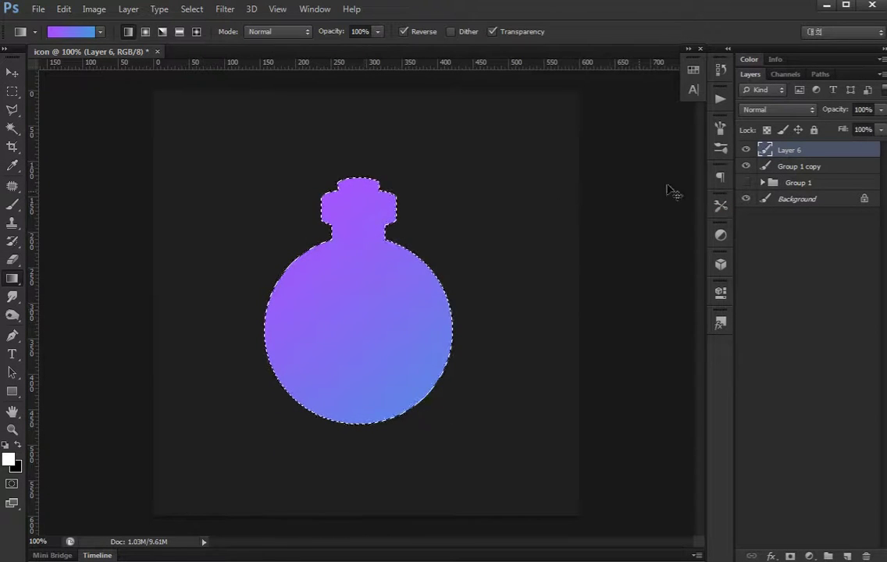
Deselect, then set the gradient Layer 6 to Soft Light after trying Multiply and Screen
key("ctrl+d")
left_click(781, 109)
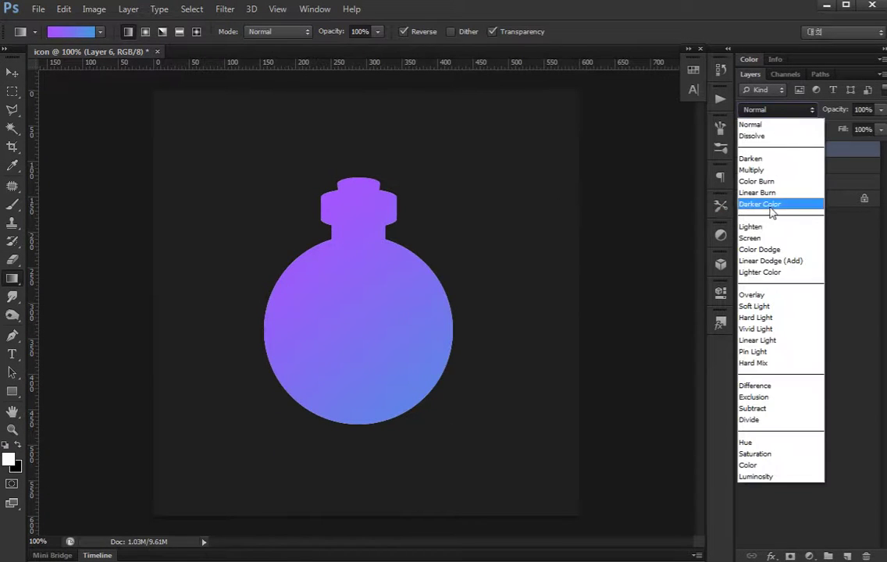
left_click(765, 171)
left_click(777, 110)
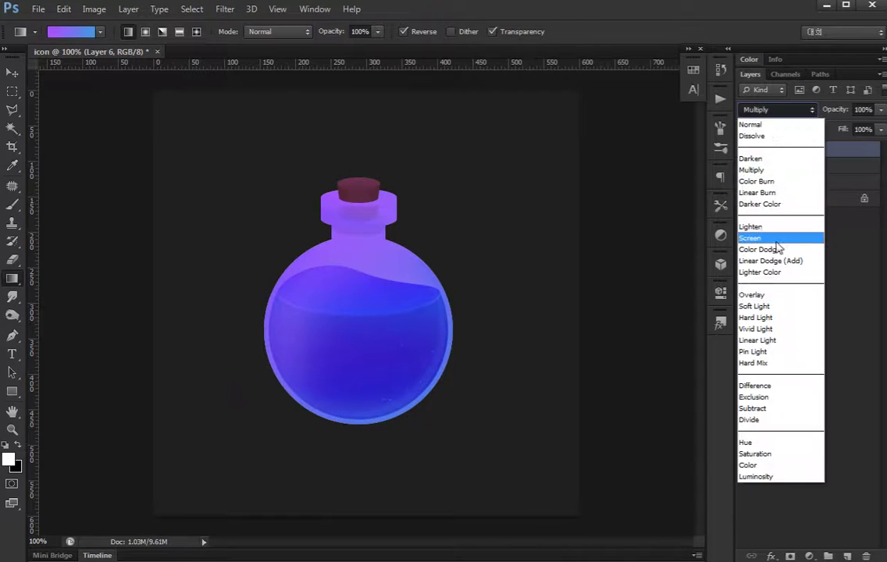
left_click(768, 238)
left_click(780, 109)
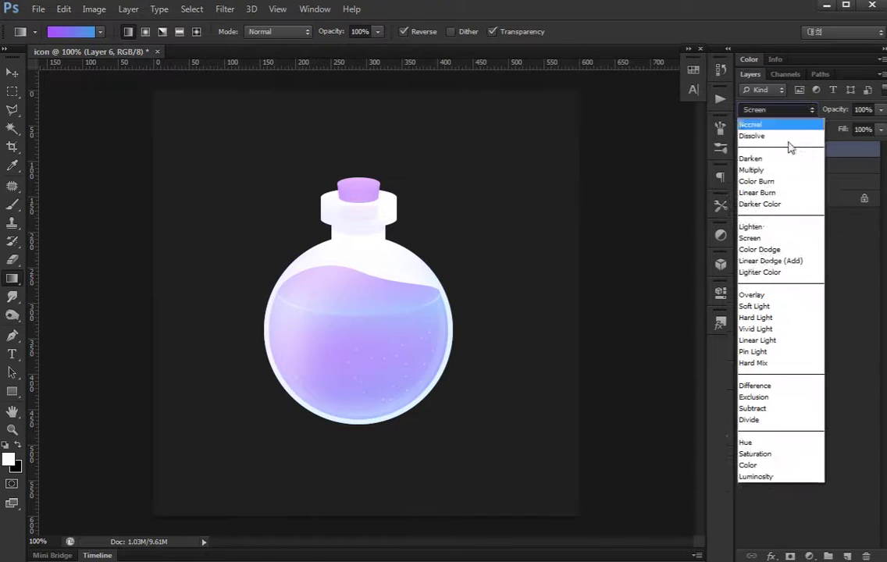
left_click(775, 309)
Try erasing the gradient over the cork on Layer 6, then undo it
left_click(794, 310)
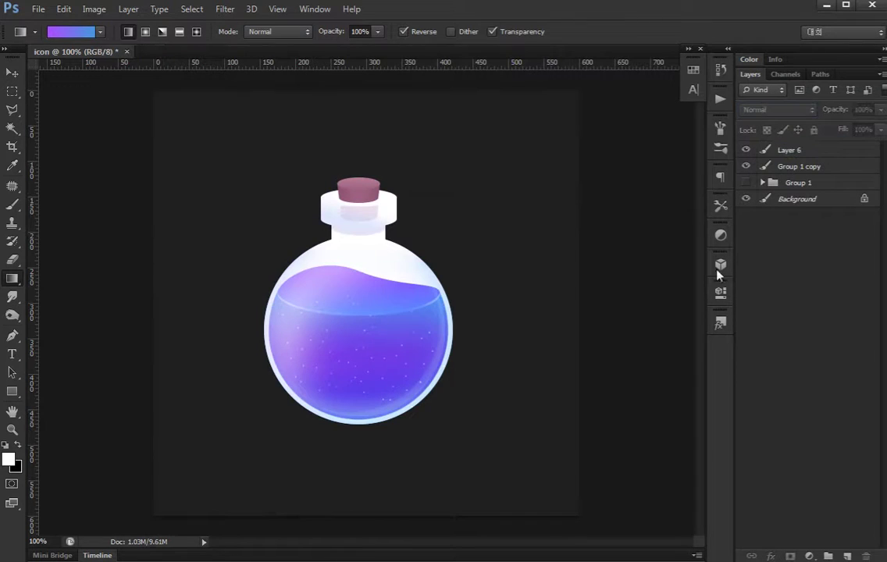
left_click(794, 157)
key("e")
key("alt+e")
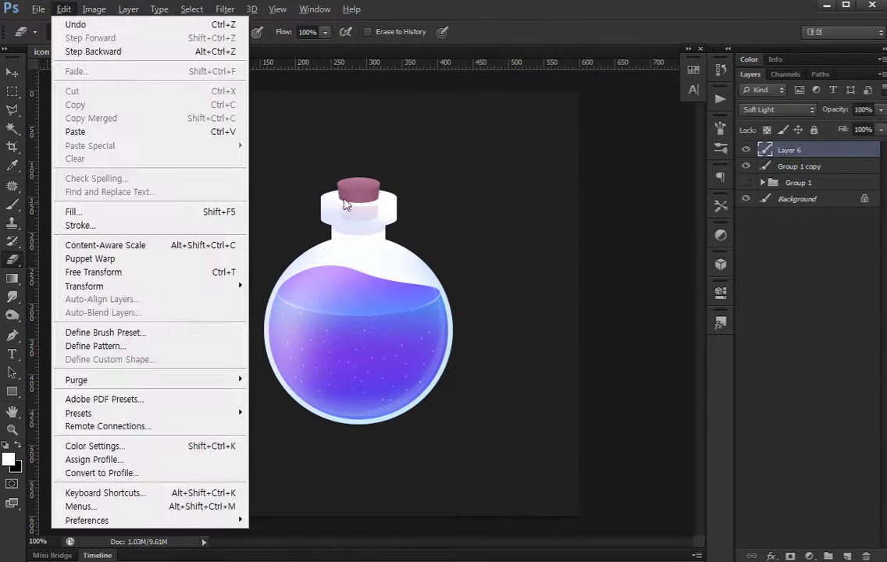
left_click(349, 194)
left_click_drag(344, 190, 375, 191)
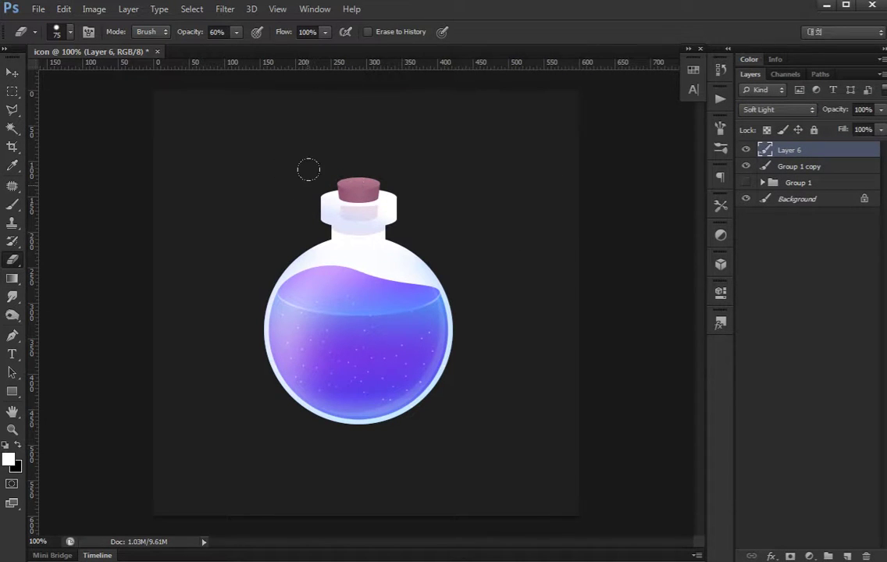
key("ctrl+z")
key("g")
right_click(366, 192)
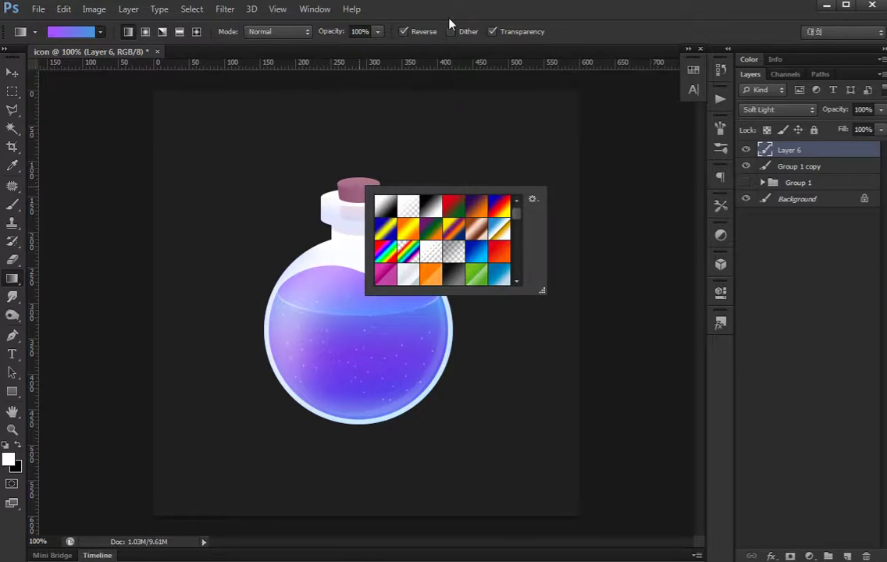
key("Escape")
Erase the gradient off the cork with a 94 px eraser, then switch to a soft round brush
key("e")
right_click(314, 171)
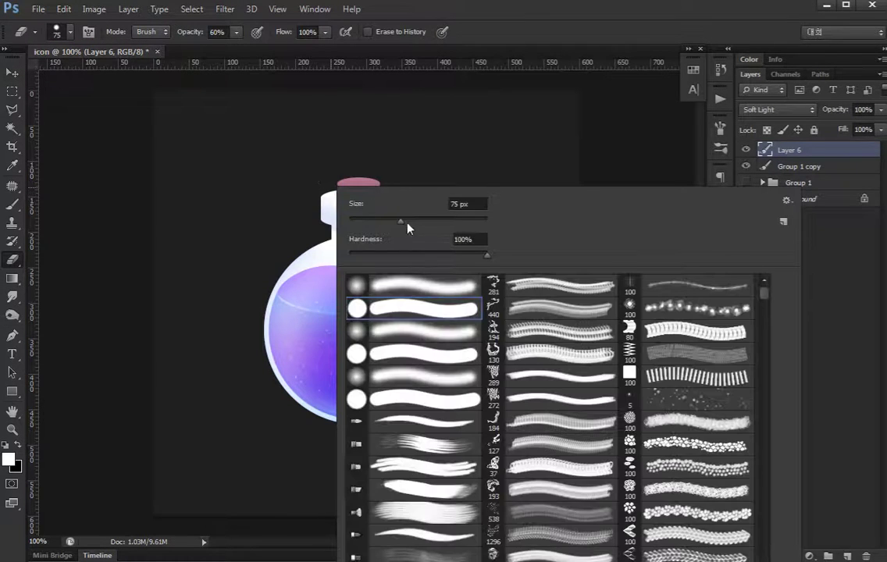
left_click_drag(406, 228, 425, 228)
key("Return")
left_click_drag(339, 189, 404, 163)
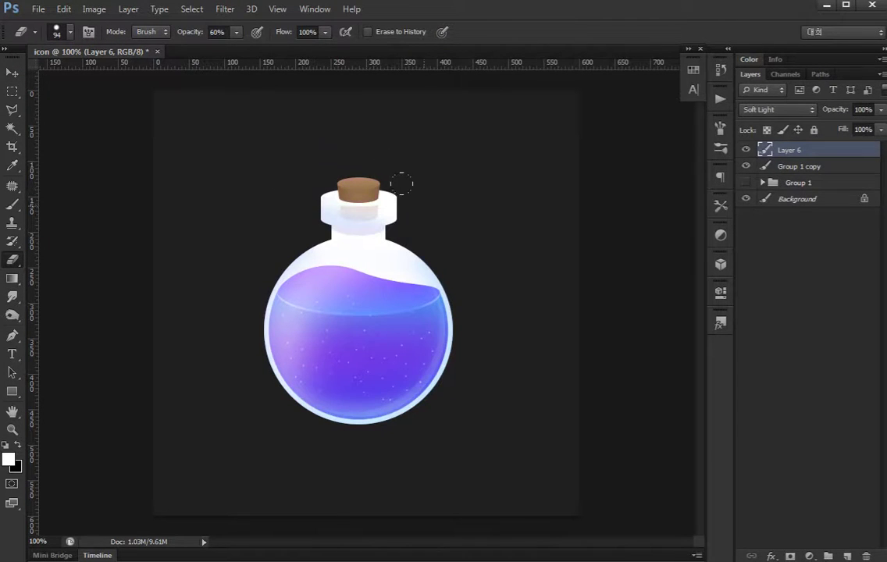
right_click(367, 205)
left_click(445, 301)
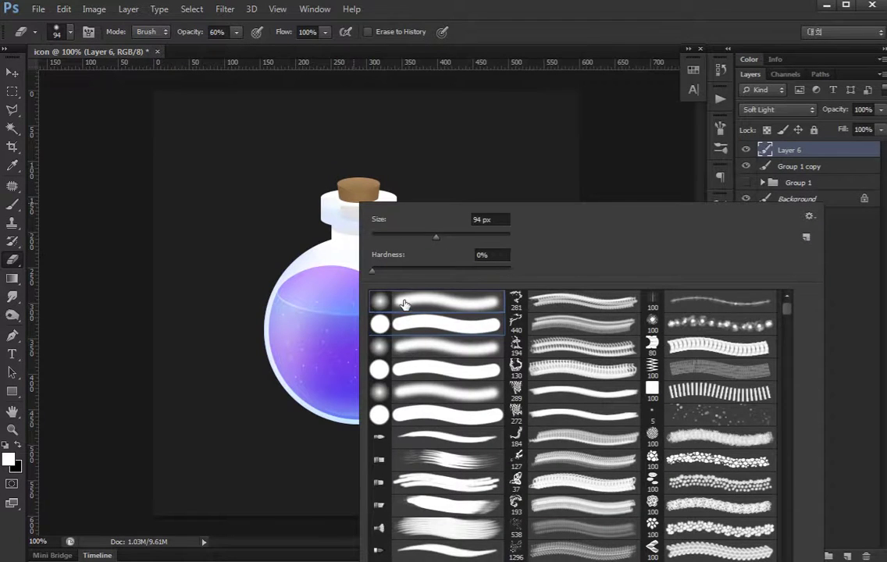
left_click_drag(435, 235, 450, 236)
key("Return")
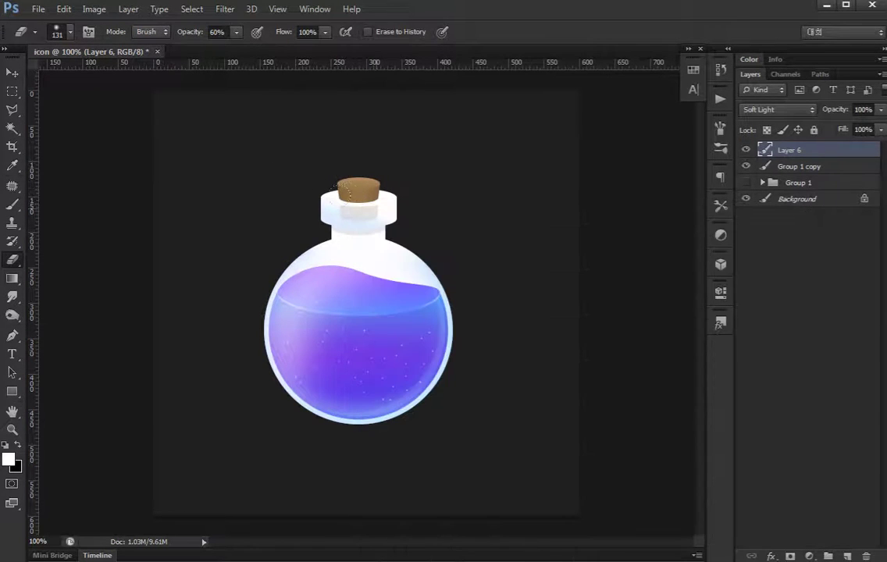
Merge Layer 6 with Group 1 copy into a single layer
key("v")
left_click(825, 281)
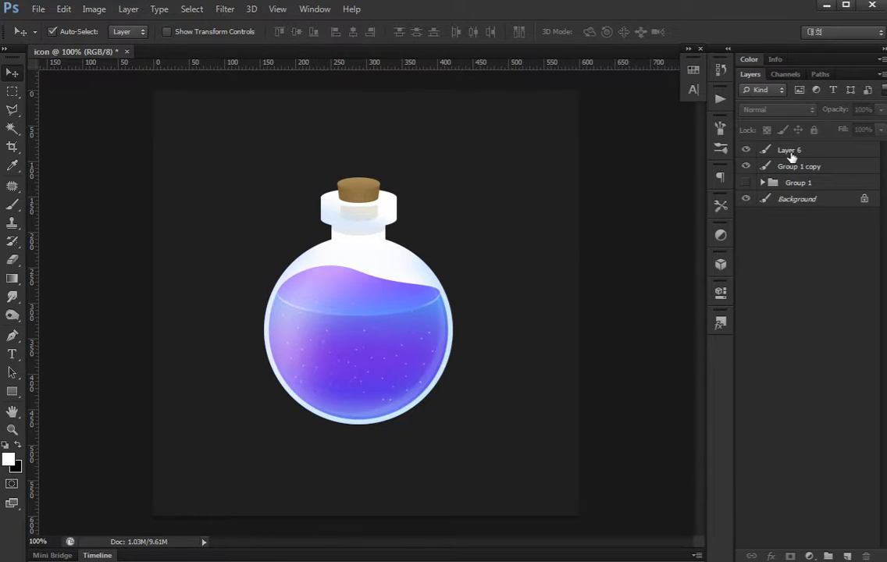
left_click(791, 152)
left_click(798, 167, "shift")
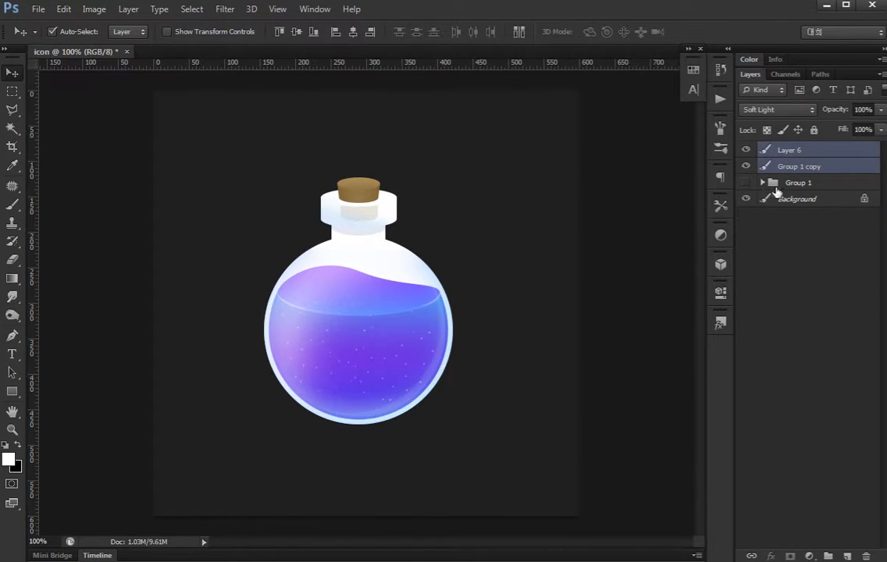
key("ctrl+e")
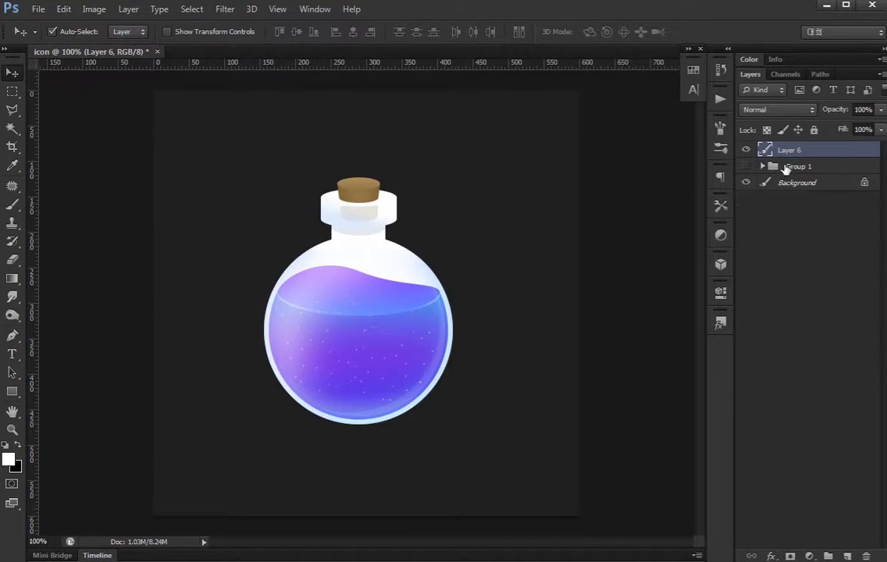
Add a Normal-blend #b6daff Outer Glow to Layer 6, size 38 px, 17% opacity
double_click(826, 157)
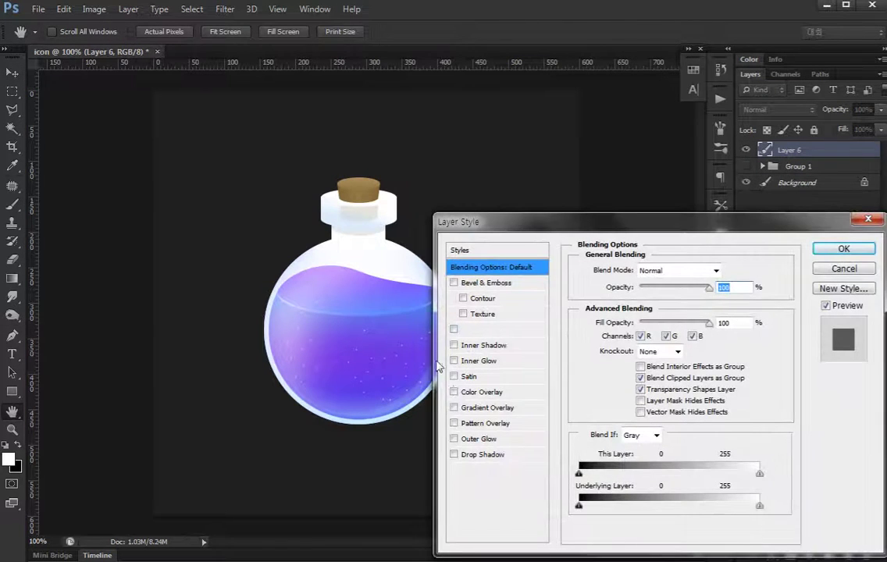
left_click(454, 439)
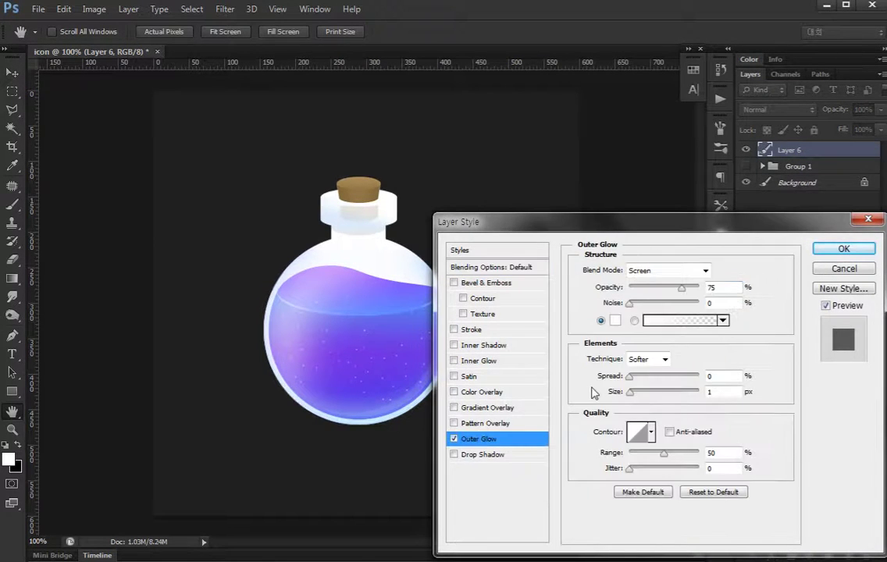
left_click_drag(629, 391, 640, 391)
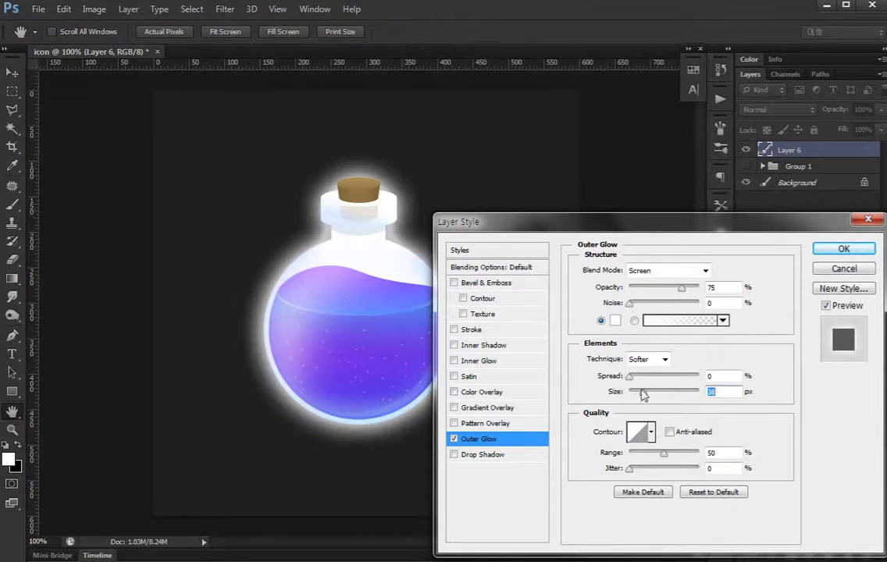
left_click_drag(680, 288, 640, 287)
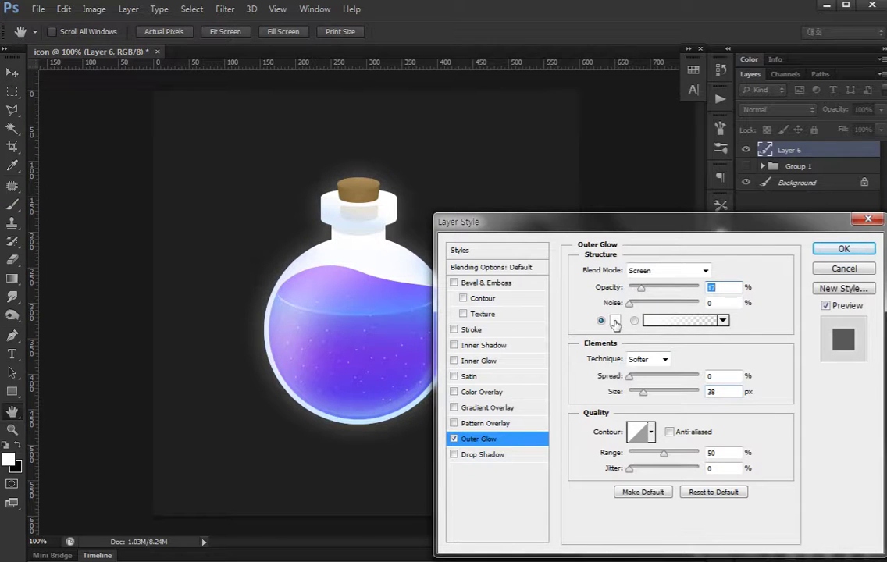
left_click(615, 322)
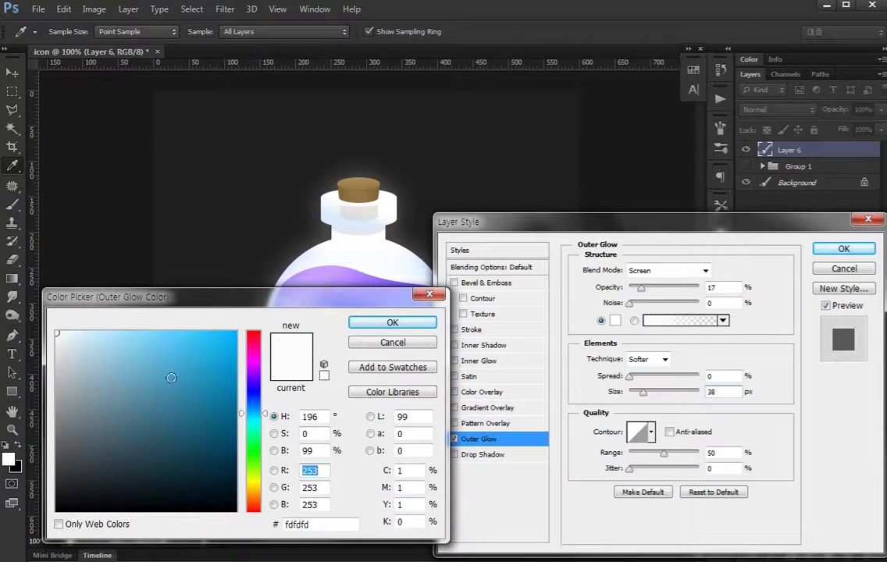
left_click(253, 406)
left_click_drag(103, 340, 107, 331)
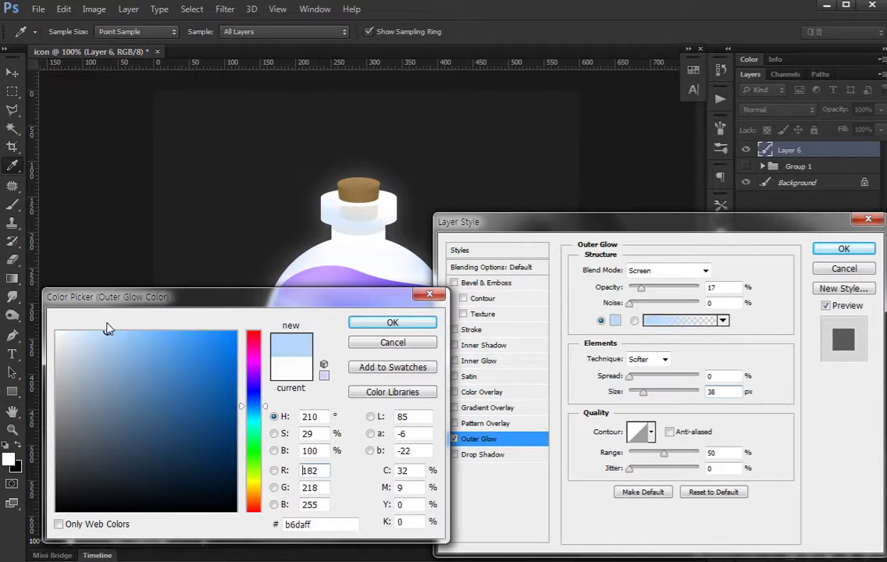
left_click(412, 330)
left_click(669, 270)
left_click(655, 287)
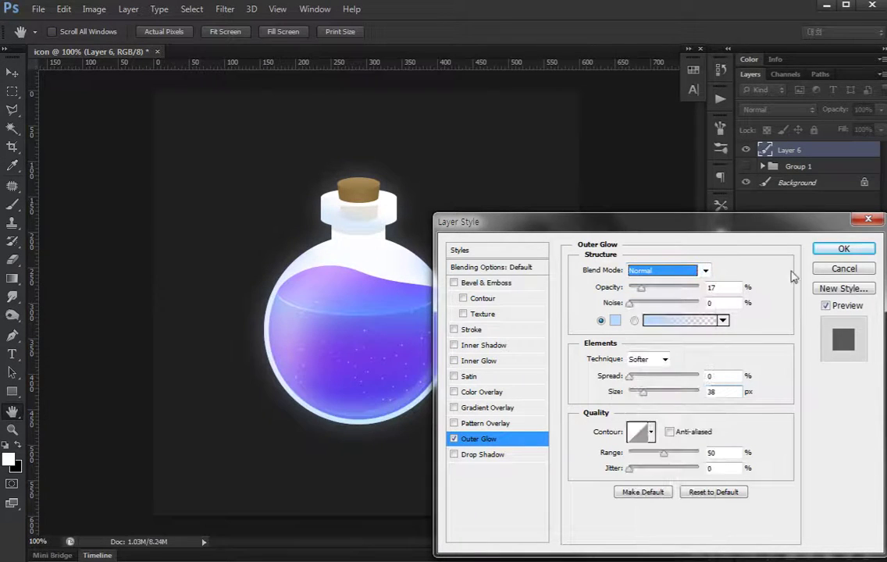
left_click(844, 250)
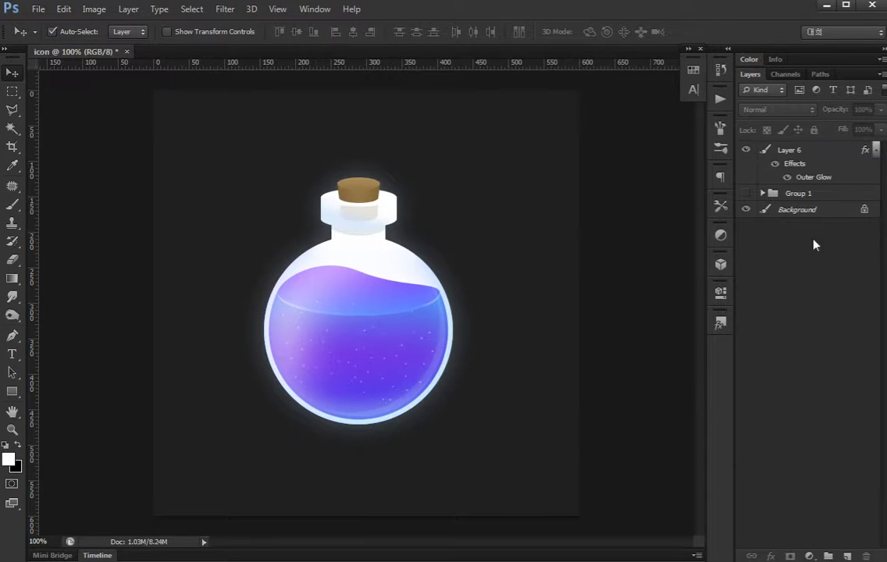
left_click(875, 149)
left_click(795, 153)
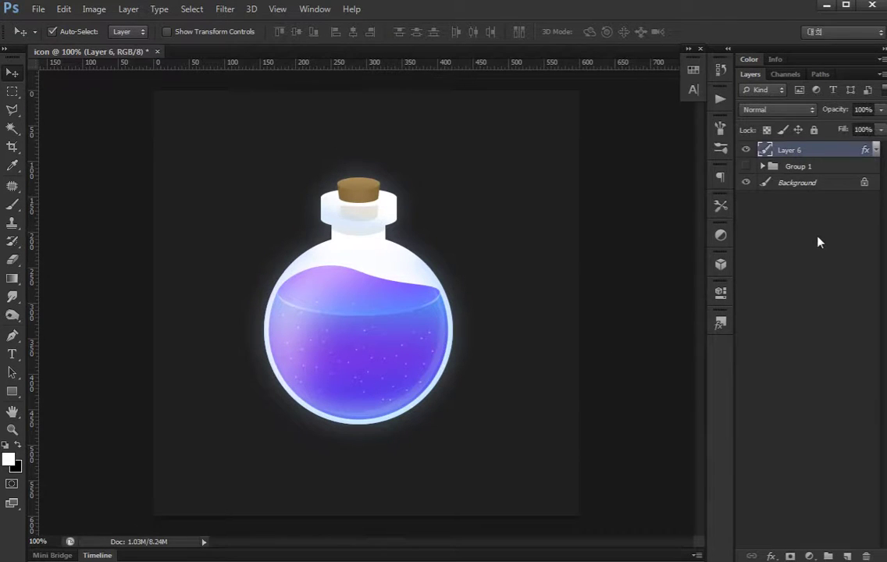
left_click(818, 242)
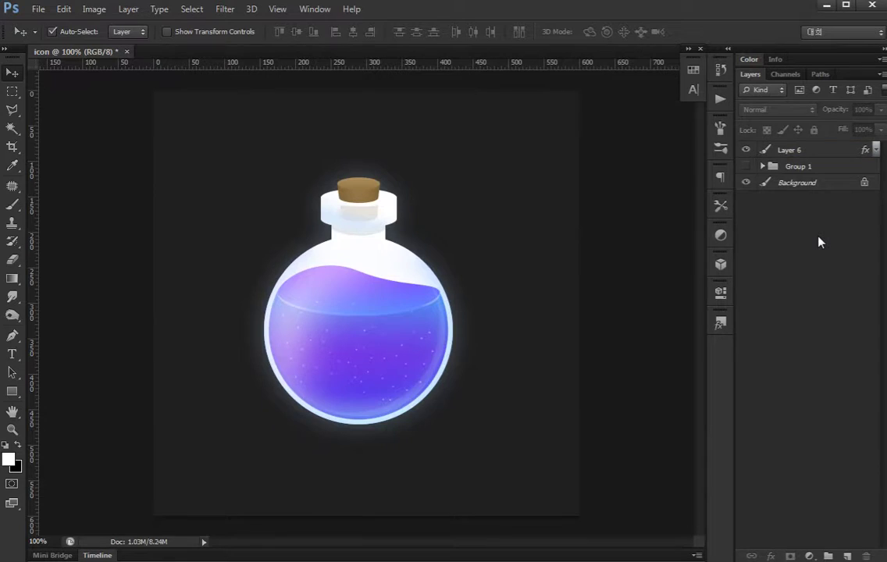